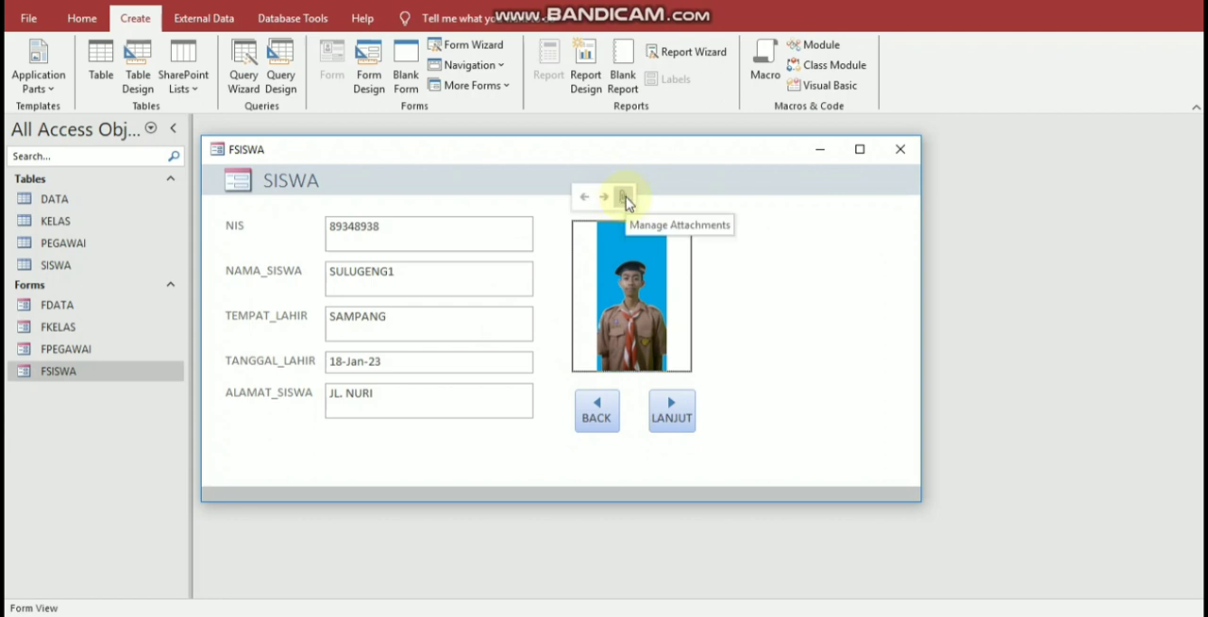
Step: Remove jkhk.png from the photo attachments of the current student record
{"action": "double_click", "coordinate": [606, 249]}
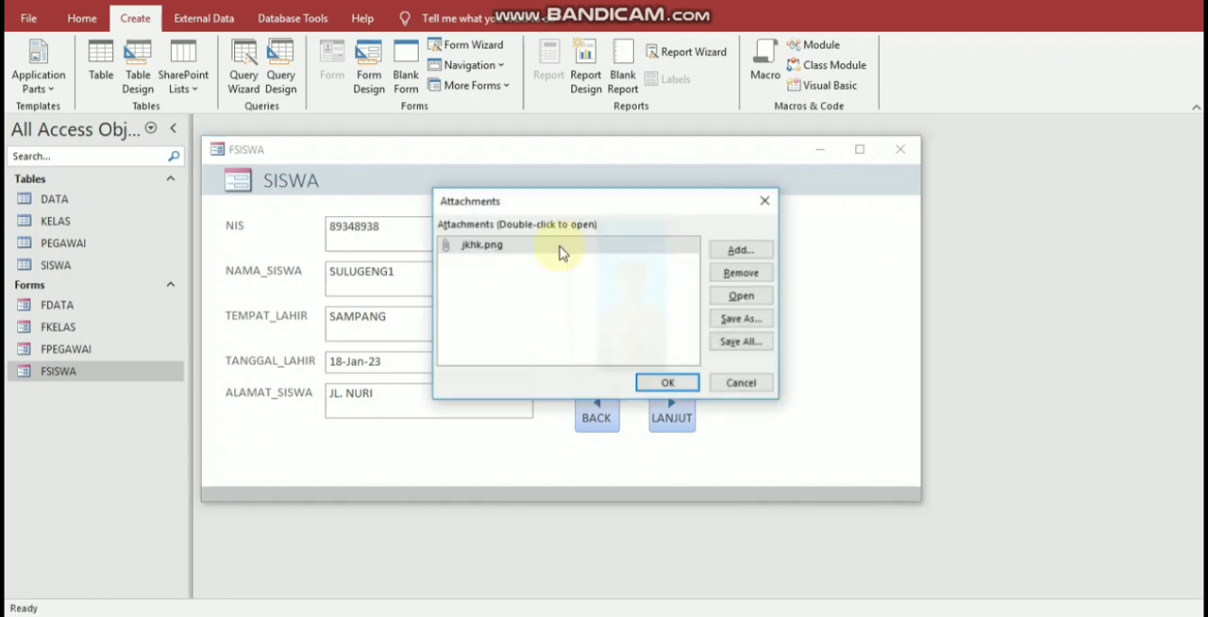
{"action": "left_click", "coordinate": [558, 247]}
{"action": "left_click", "coordinate": [755, 273]}
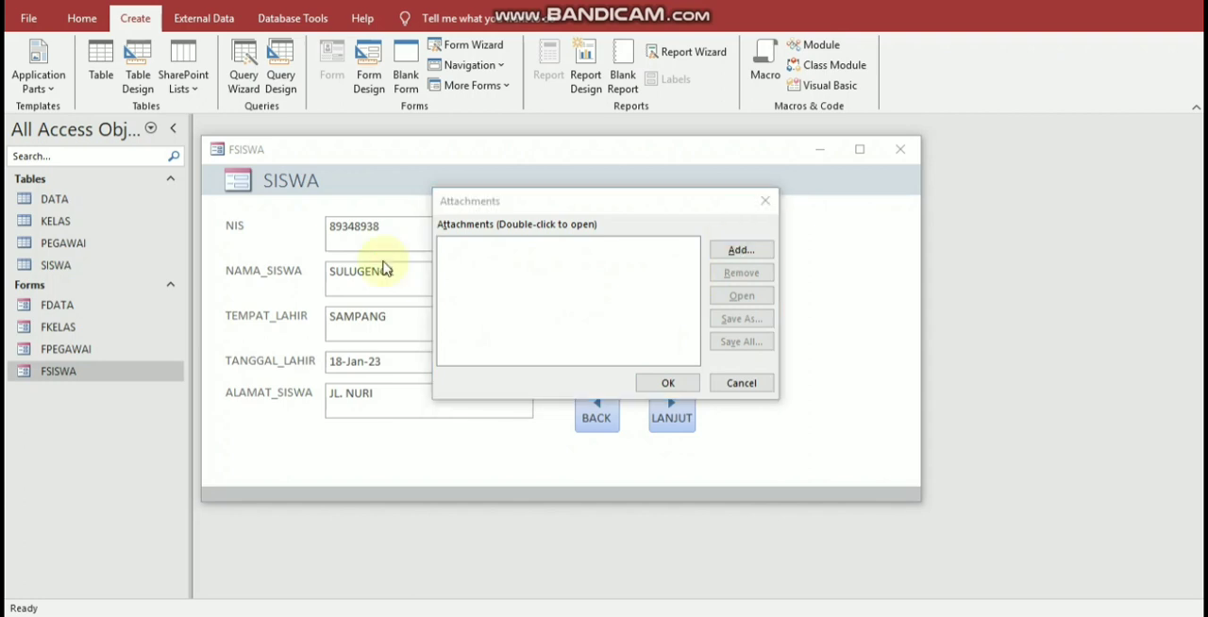
Step: Attach IMG-20231014-WA0010.jpg from the Pictures folder as the student's photo
{"action": "left_click", "coordinate": [741, 249]}
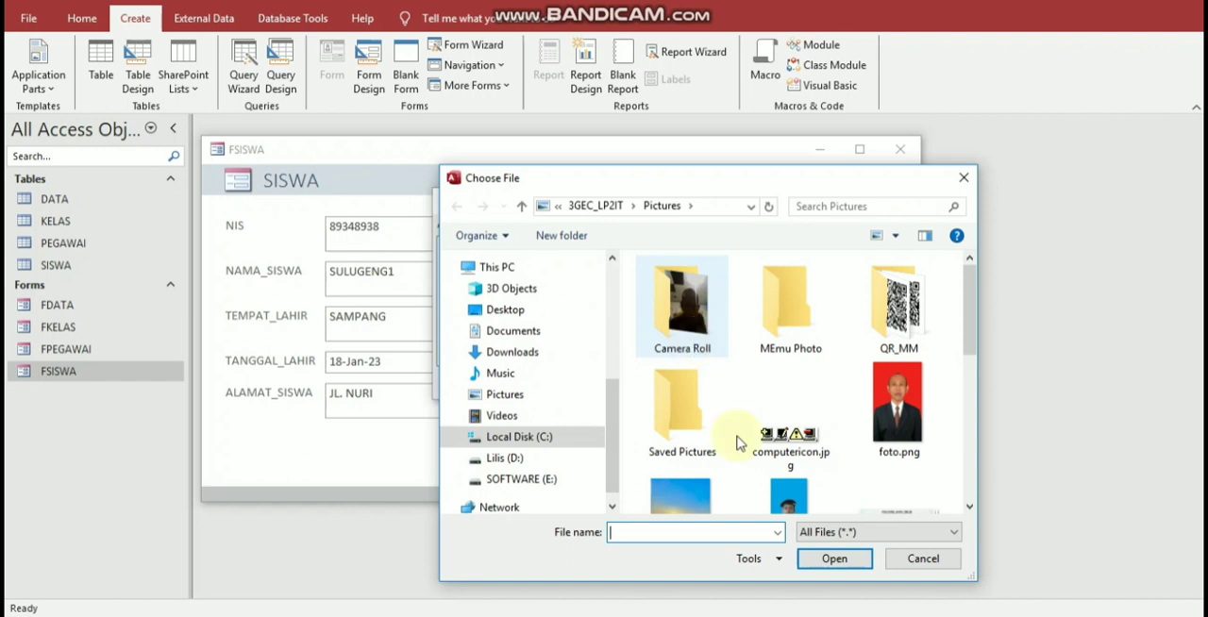
{"action": "scroll", "coordinate": [789, 432], "scroll_direction": "down", "scroll_amount": 2}
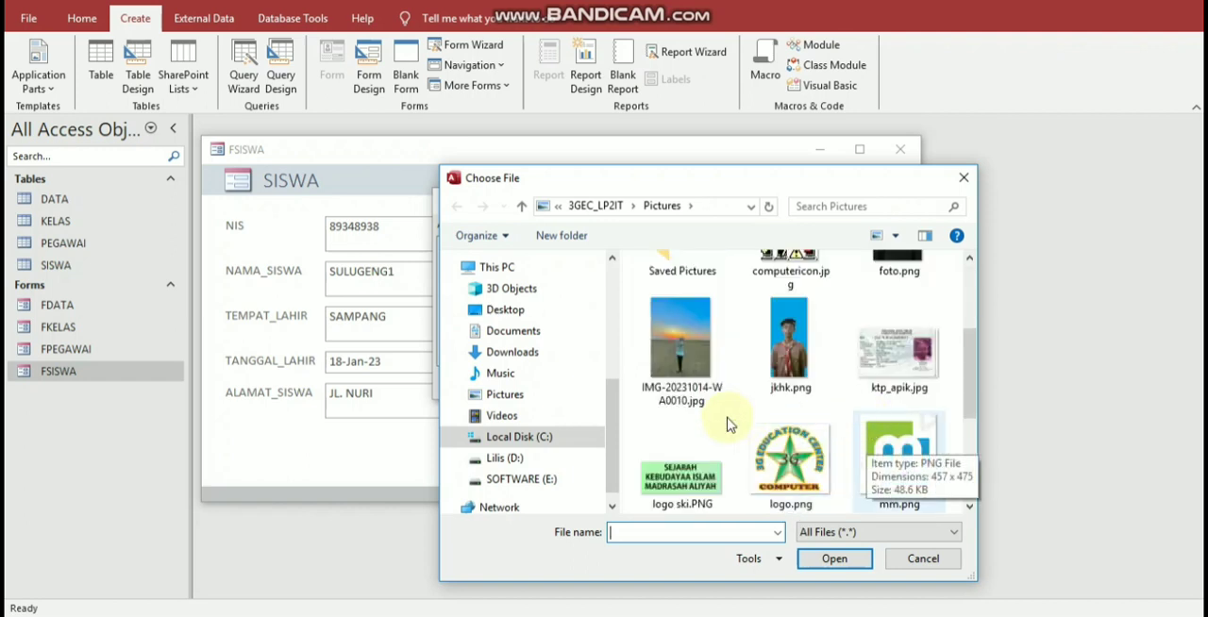
{"action": "scroll", "coordinate": [822, 378], "scroll_direction": "up", "scroll_amount": 1}
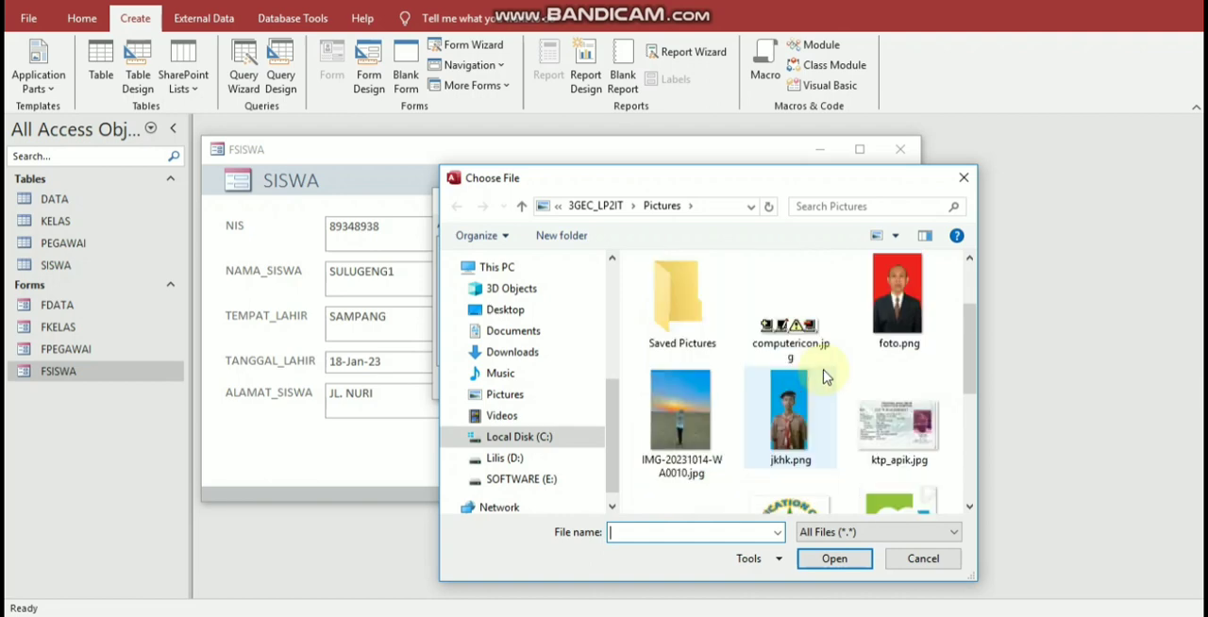
{"action": "scroll", "coordinate": [822, 378], "scroll_direction": "down", "scroll_amount": 4}
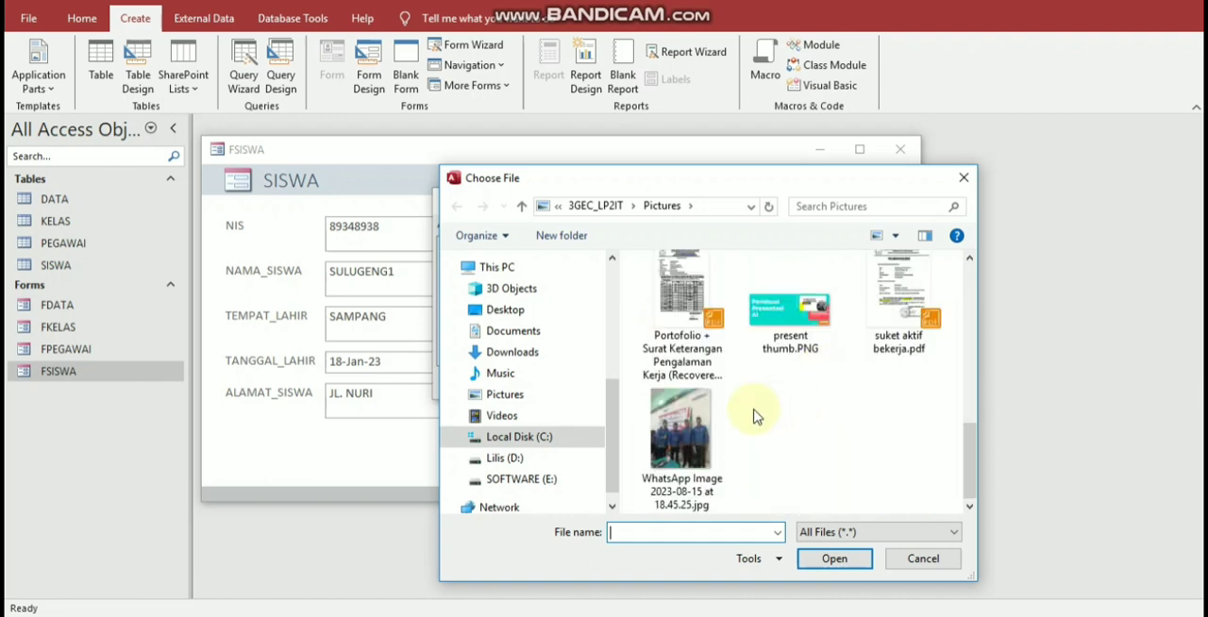
{"action": "scroll", "coordinate": [887, 312], "scroll_direction": "up", "scroll_amount": 1}
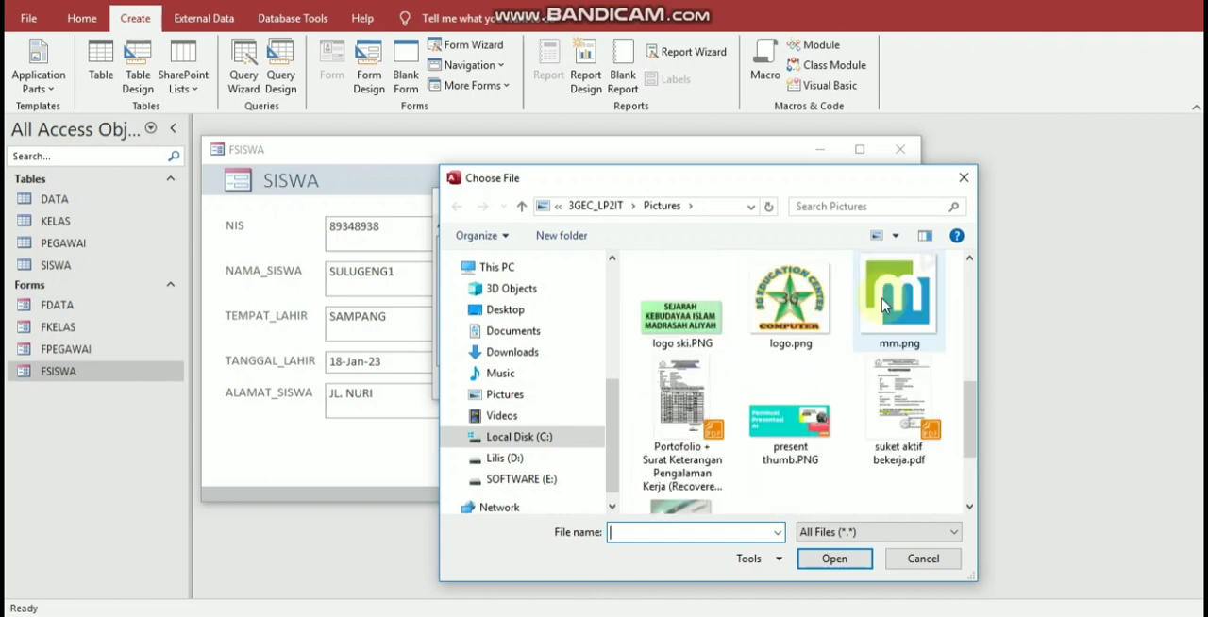
{"action": "scroll", "coordinate": [875, 306], "scroll_direction": "up", "scroll_amount": 1}
{"action": "left_click", "coordinate": [681, 302]}
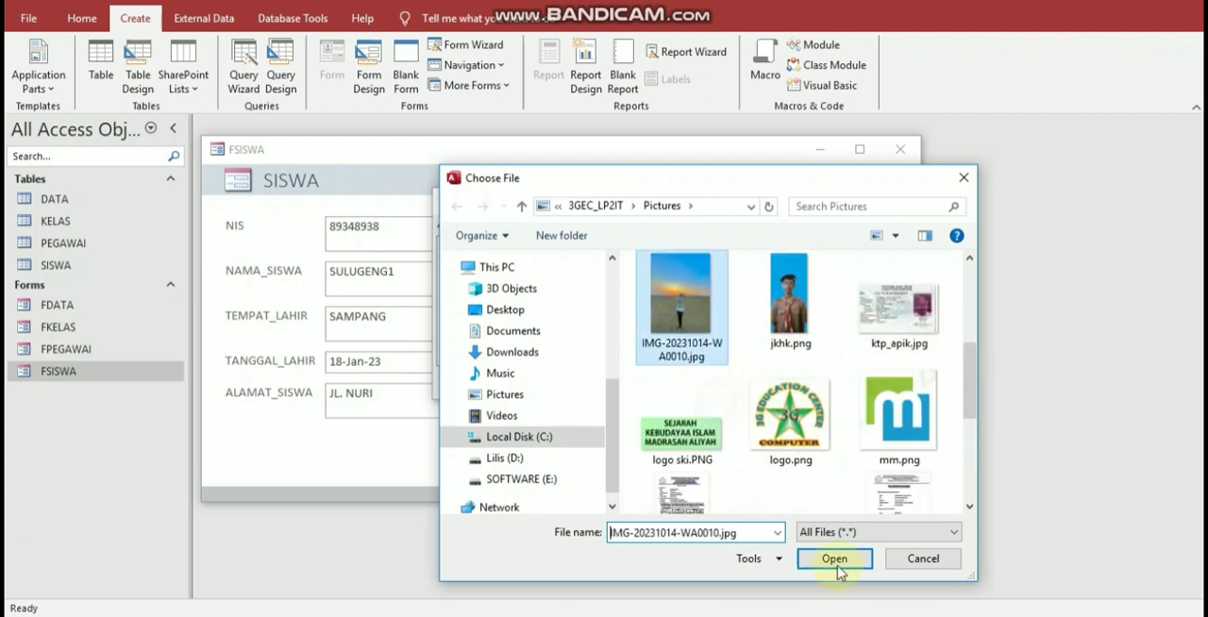
{"action": "left_click", "coordinate": [834, 560]}
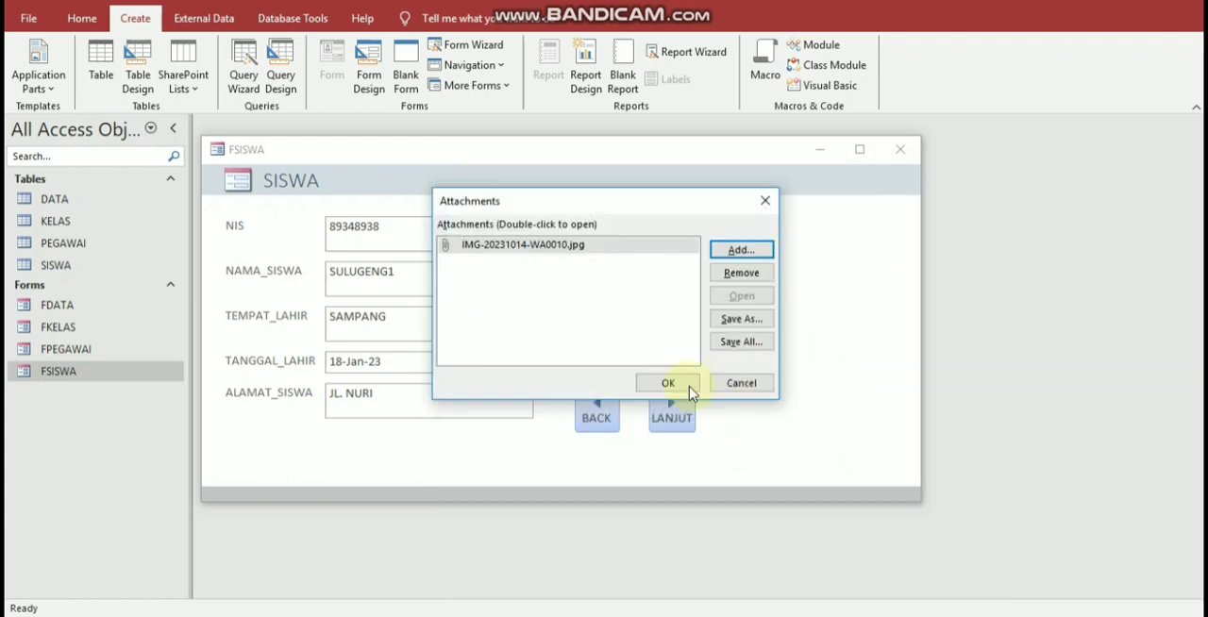
{"action": "left_click", "coordinate": [668, 383]}
Step: Go to a new student record and enter the NIS number and the student's name in capitals
{"action": "left_click", "coordinate": [680, 424]}
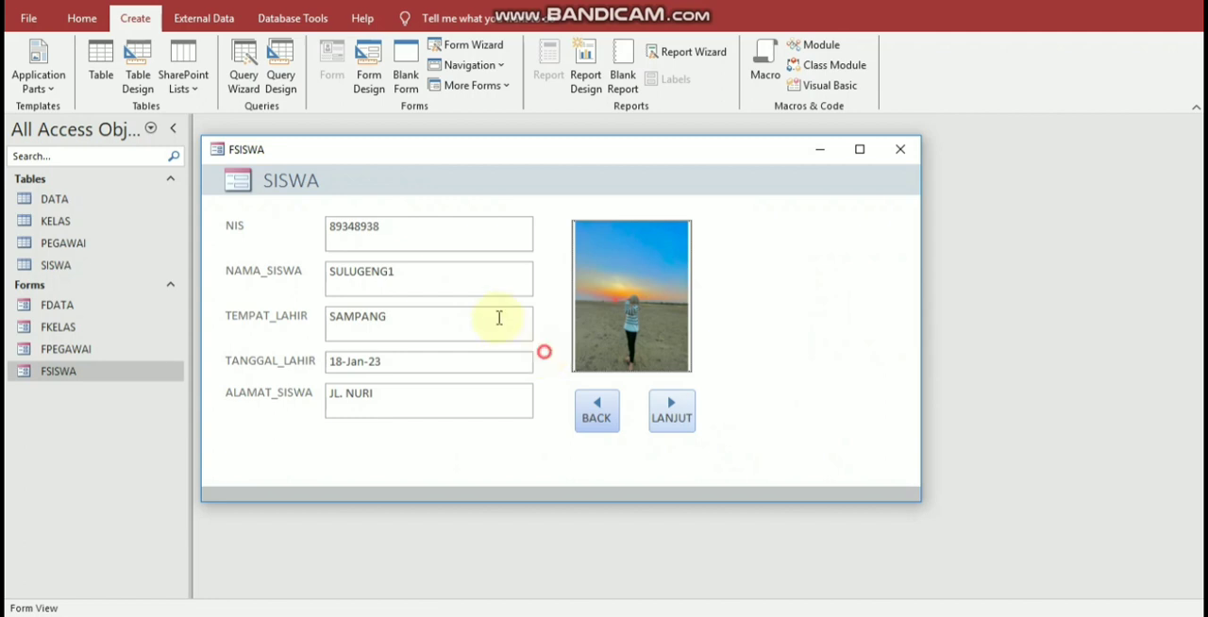
{"action": "left_click", "coordinate": [448, 235]}
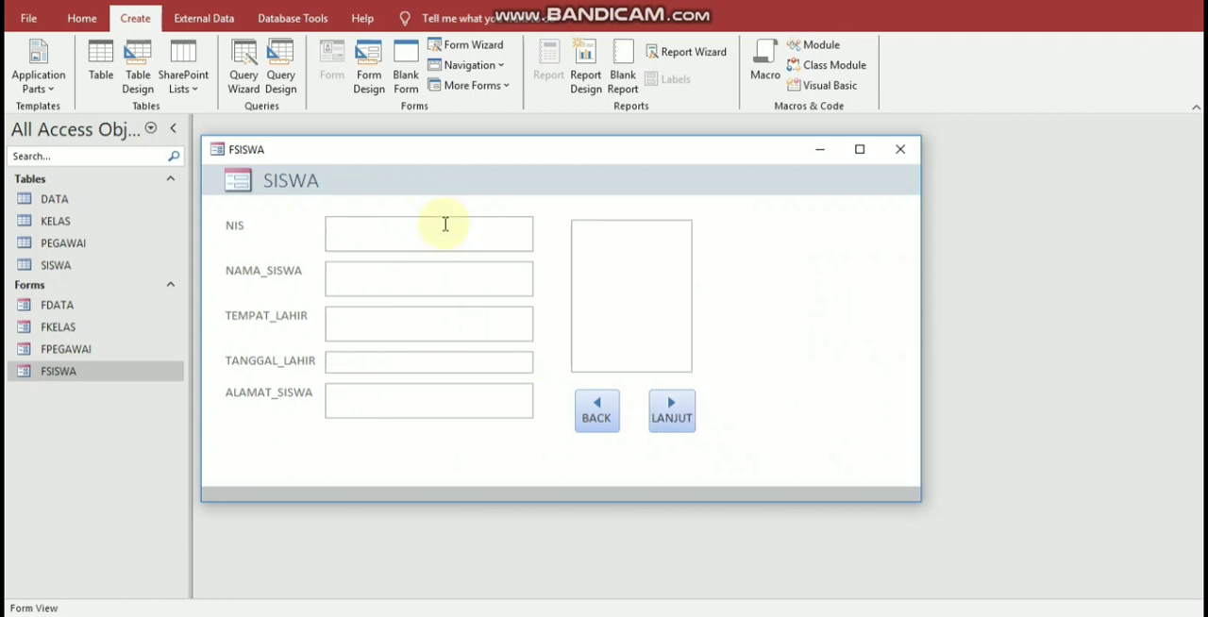
{"action": "type", "text": "9876545"}
{"action": "left_click", "coordinate": [404, 280]}
{"action": "type", "text": "john"}
{"action": "key", "text": "BackSpace"}
{"action": "key", "text": "BackSpace"}
{"action": "key", "text": "BackSpace"}
{"action": "key", "text": "Caps_Lock"}
{"action": "type", "text": "JOHN"}
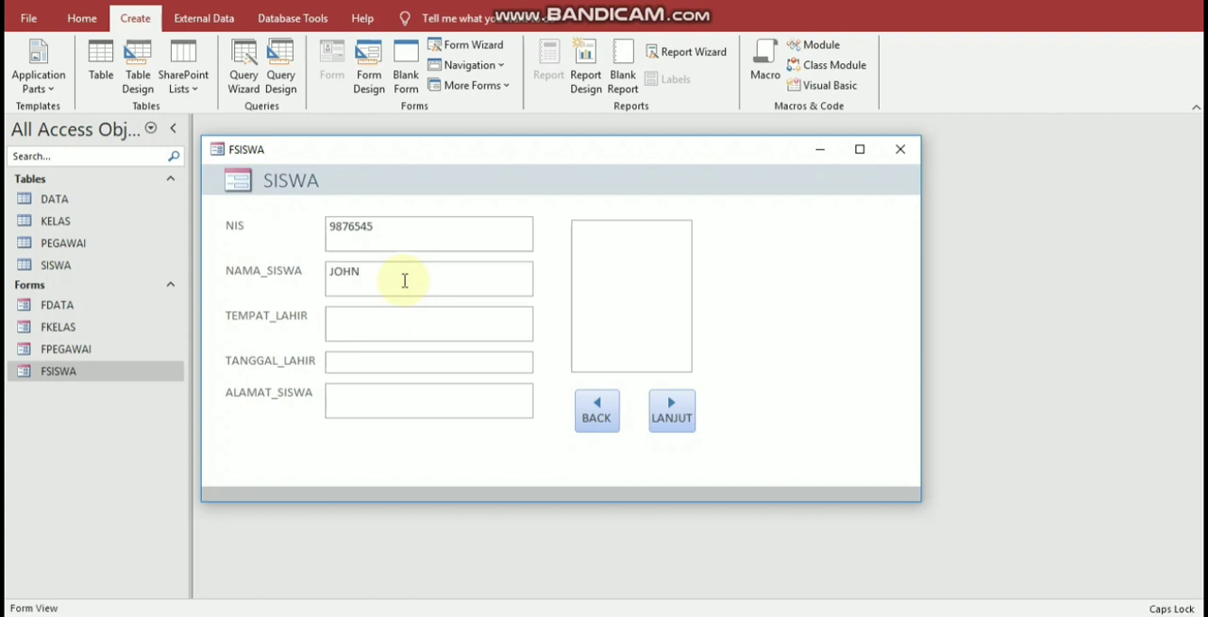
Step: Set the student's birthplace to SAMPANG and pick the date of birth from the calendar
{"action": "key", "text": "Tab"}
{"action": "type", "text": "SAMPANG"}
{"action": "key", "text": "Tab"}
{"action": "left_click", "coordinate": [541, 358]}
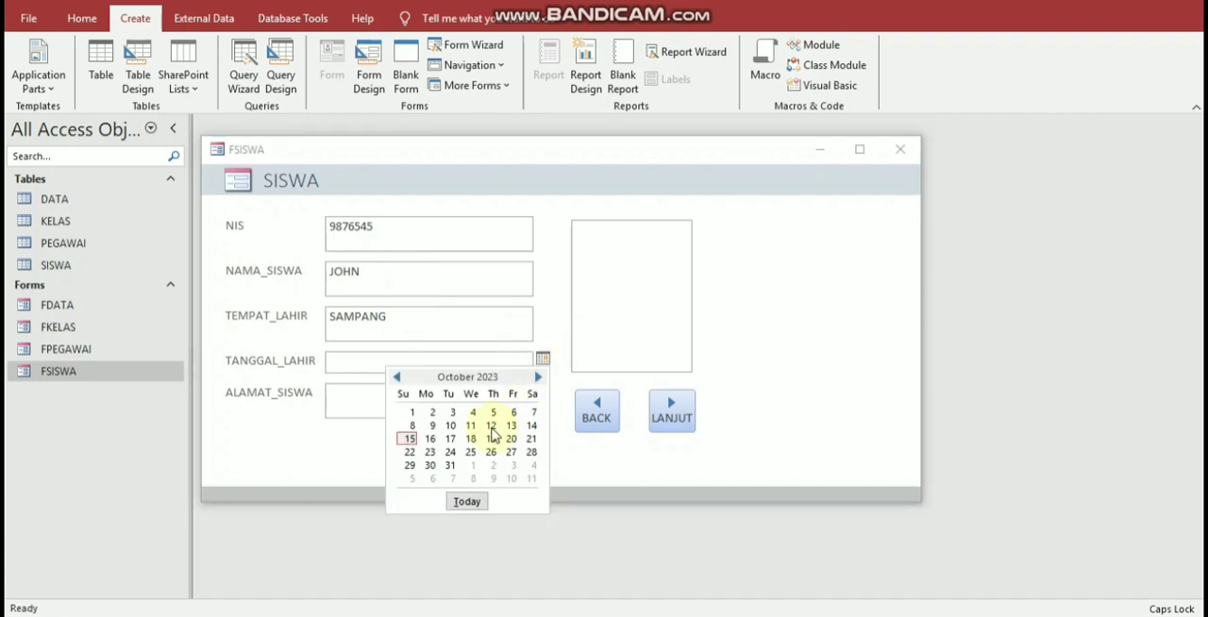
Step: Fill in the student's street address in ALAMAT_SISWA
{"action": "left_click", "coordinate": [403, 399]}
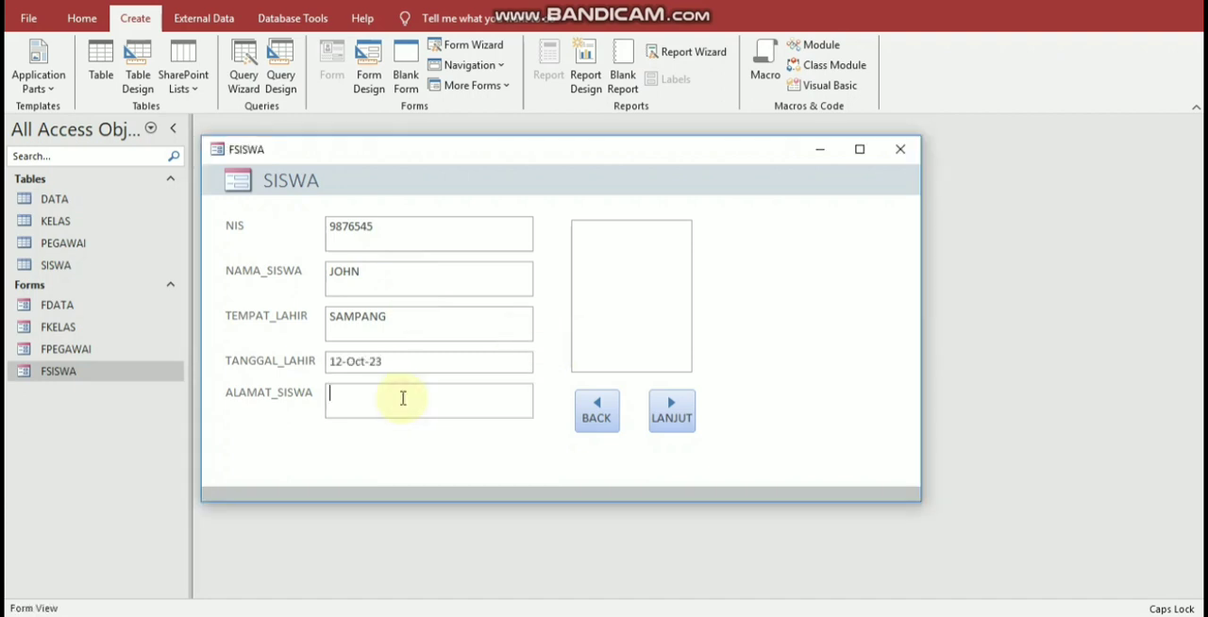
{"action": "type", "text": "JL. JAKA"}
{"action": "key", "text": "BackSpace"}
{"action": "type", "text": "LAN"}
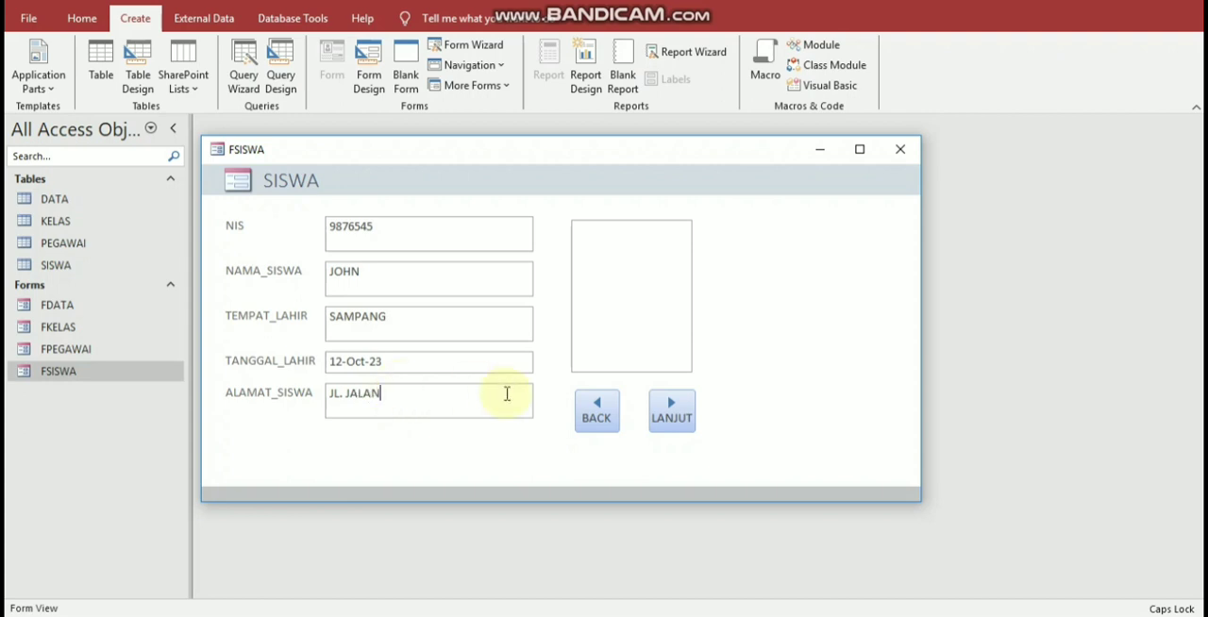
Step: Attach "Berani menanggung risiko kegagalan merupakan satu langkah menuju kesuksesan.png" from the Downloads folder as the new student's photo
{"action": "left_click", "coordinate": [643, 303]}
{"action": "left_click", "coordinate": [621, 200]}
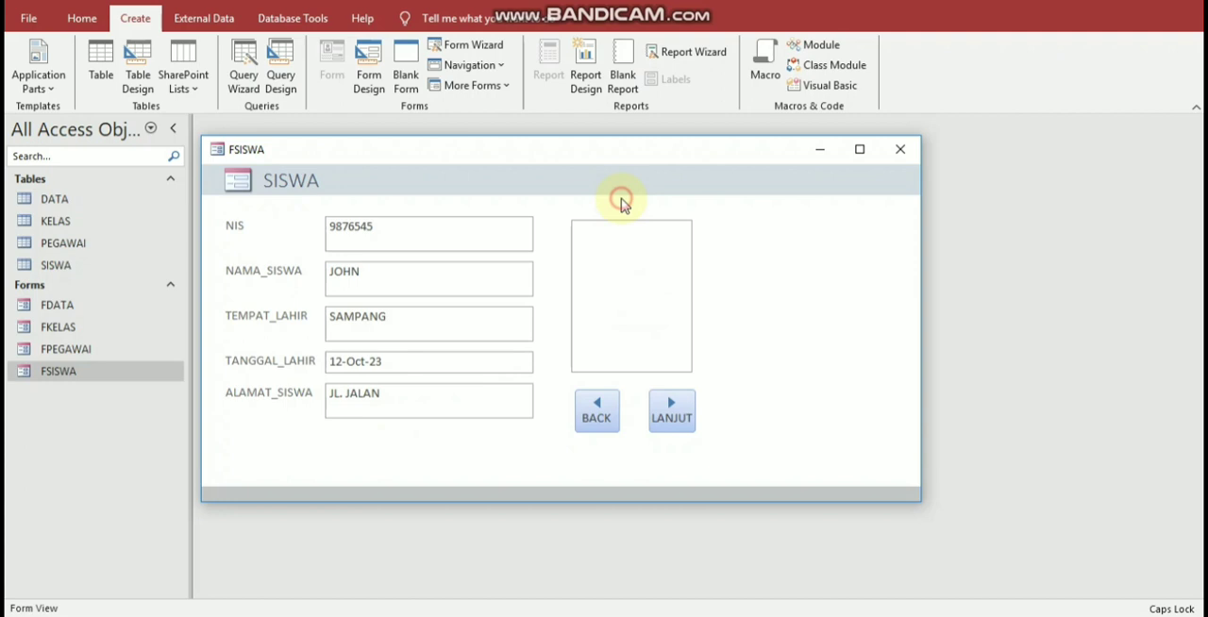
{"action": "left_click", "coordinate": [719, 251]}
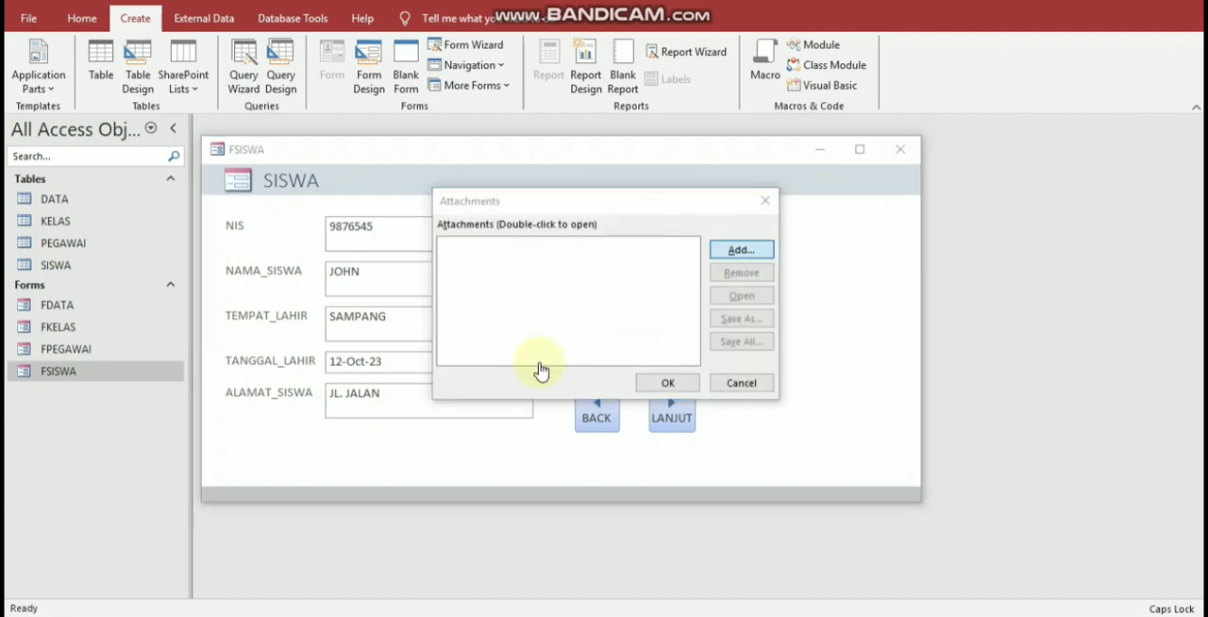
{"action": "scroll", "coordinate": [551, 354], "scroll_direction": "down", "scroll_amount": 4}
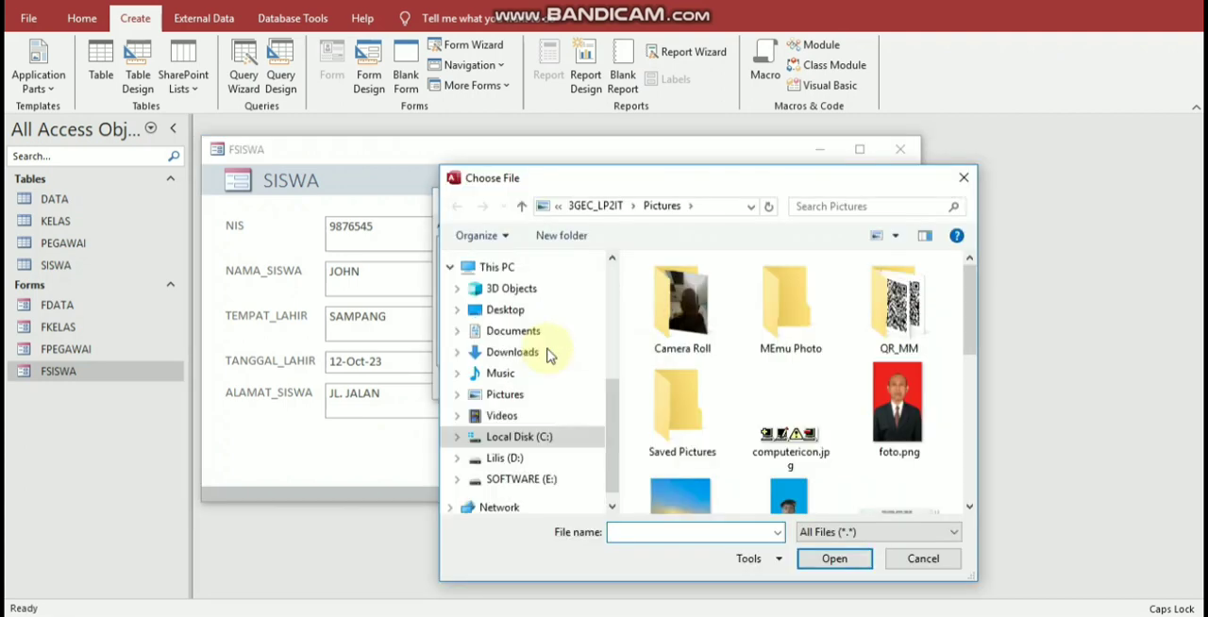
{"action": "left_click", "coordinate": [548, 352]}
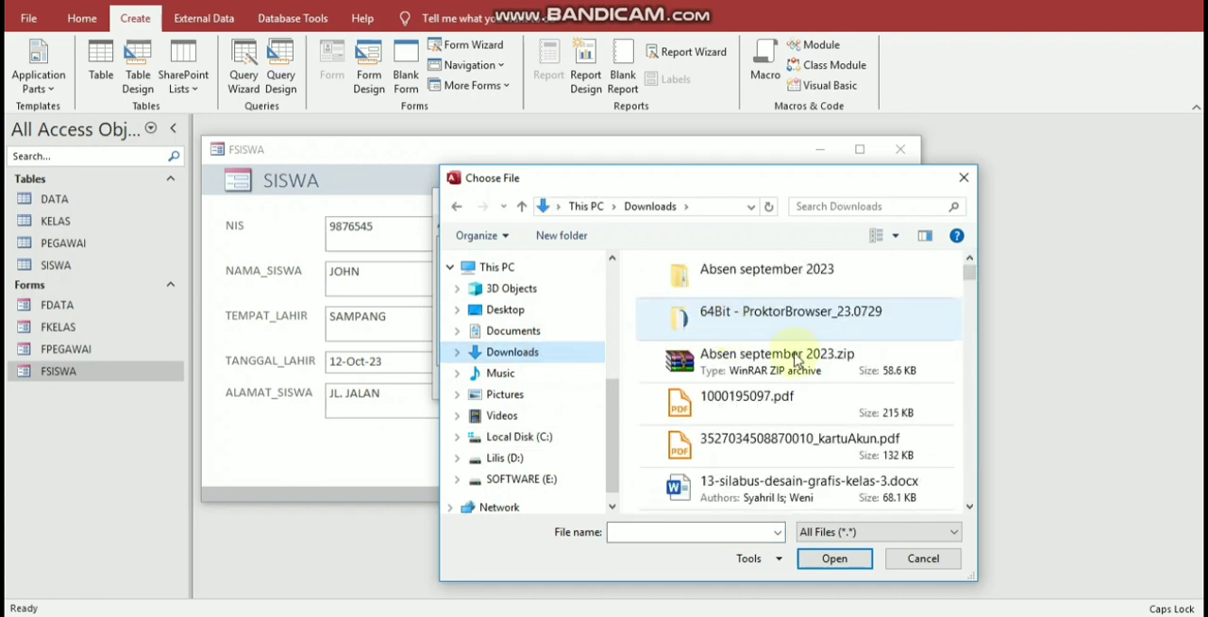
{"action": "scroll", "coordinate": [796, 387], "scroll_direction": "down", "scroll_amount": 10}
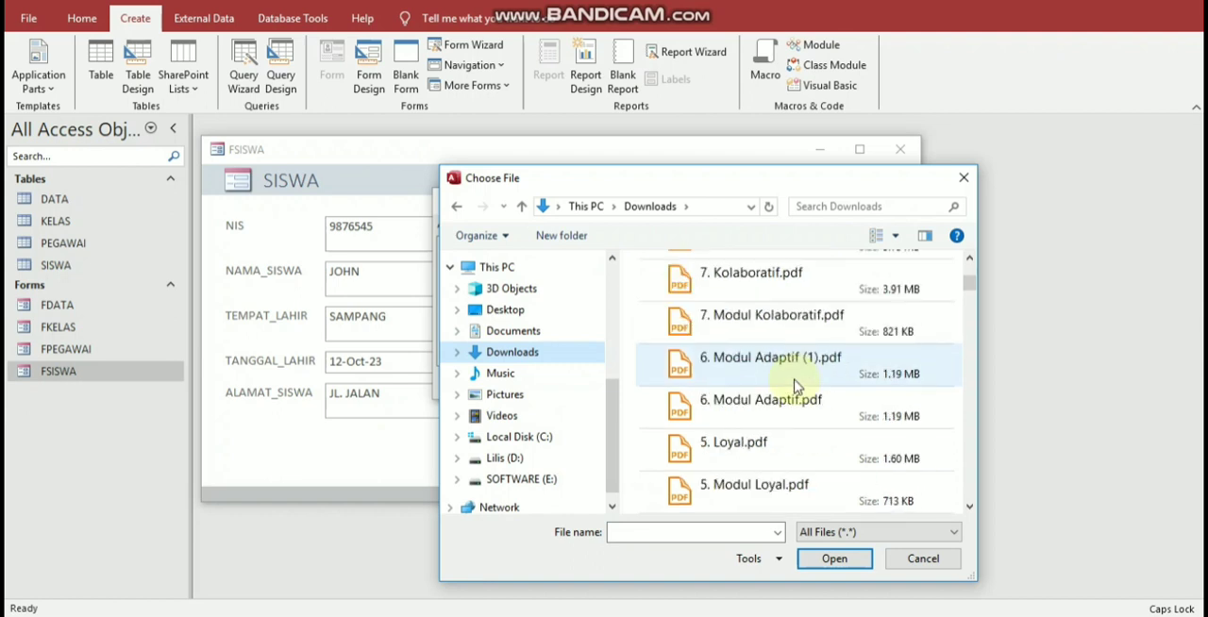
{"action": "scroll", "coordinate": [777, 406], "scroll_direction": "down", "scroll_amount": 1}
{"action": "left_click", "coordinate": [878, 539]}
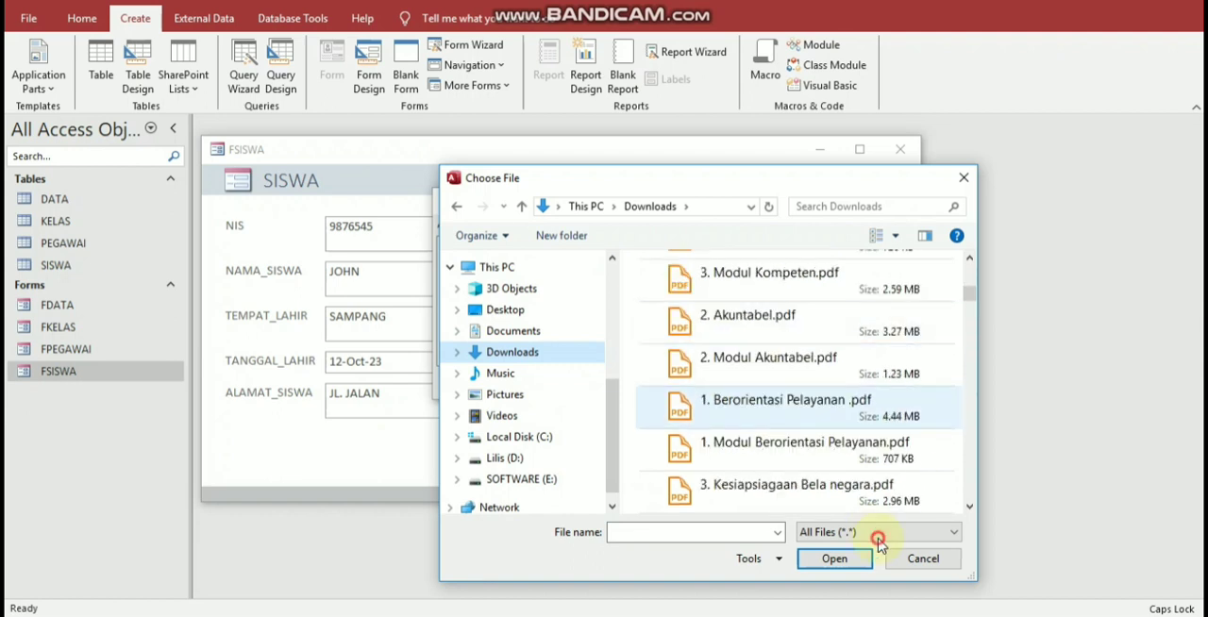
{"action": "scroll", "coordinate": [809, 445], "scroll_direction": "down", "scroll_amount": 5}
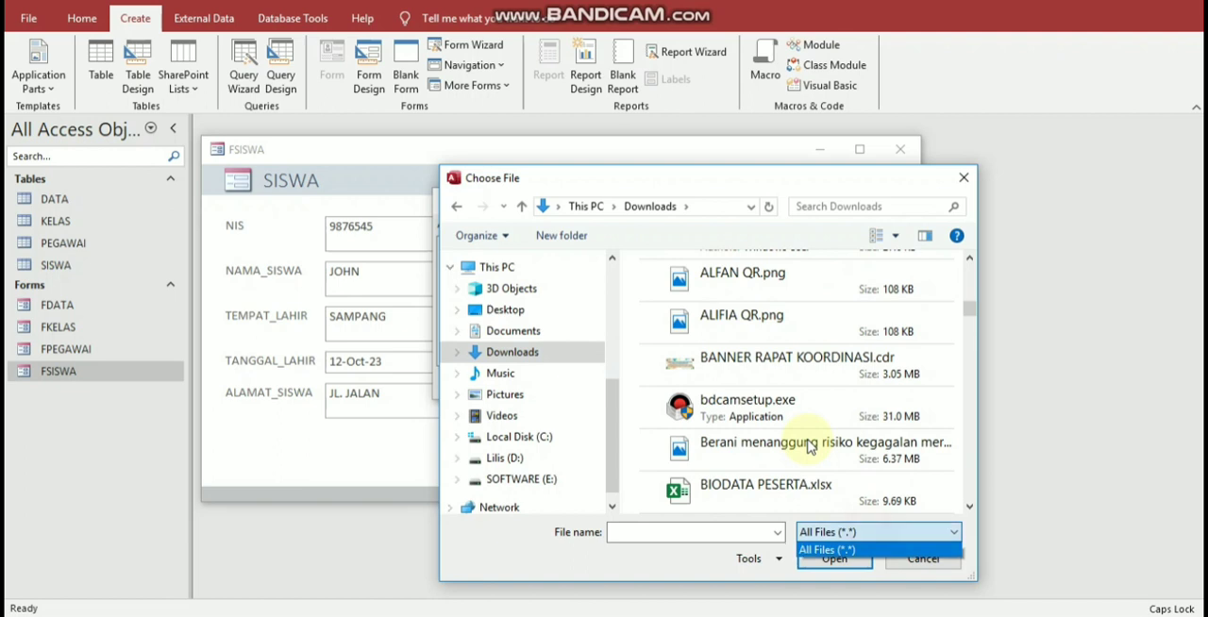
{"action": "left_click", "coordinate": [804, 451]}
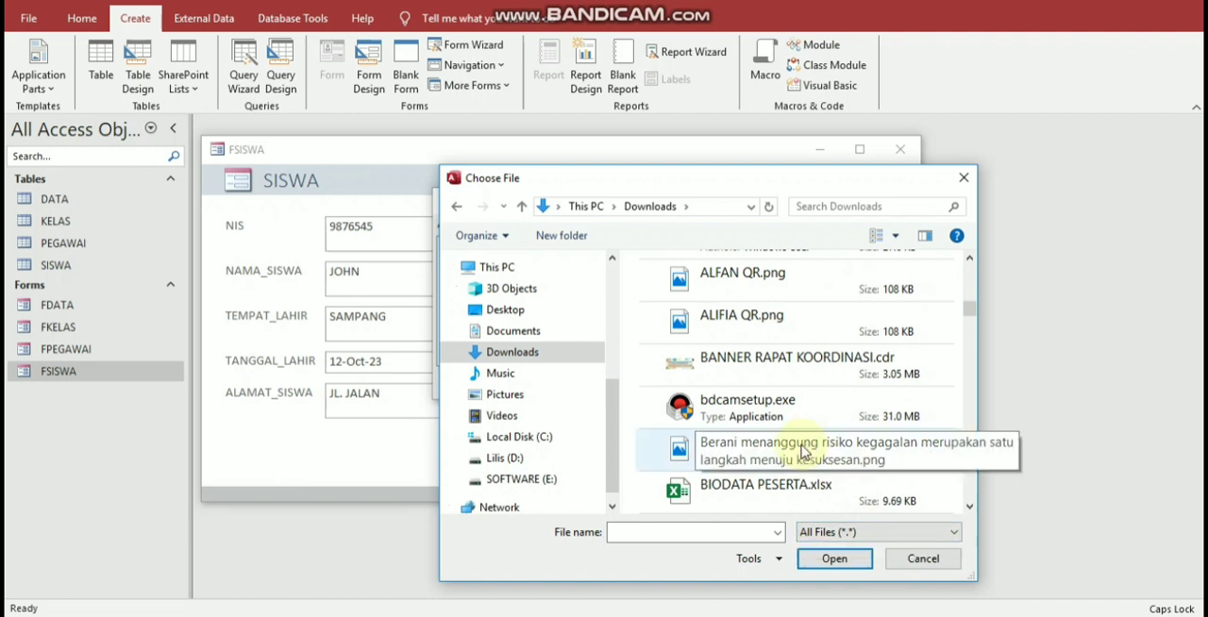
{"action": "left_click", "coordinate": [803, 448]}
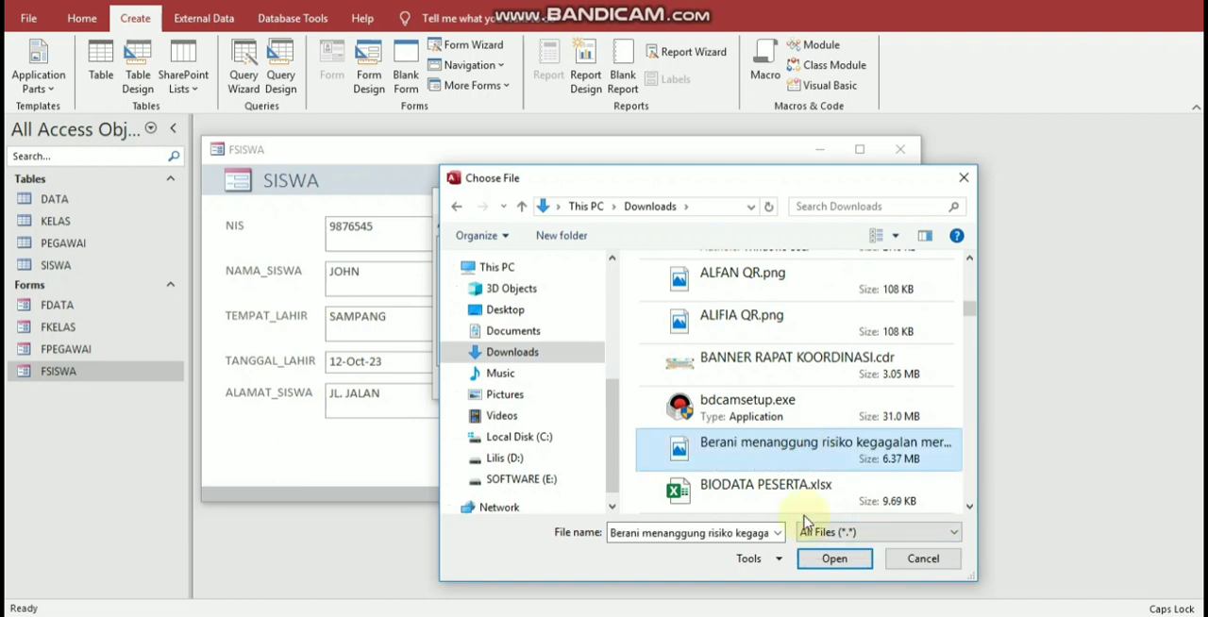
{"action": "left_click", "coordinate": [824, 562]}
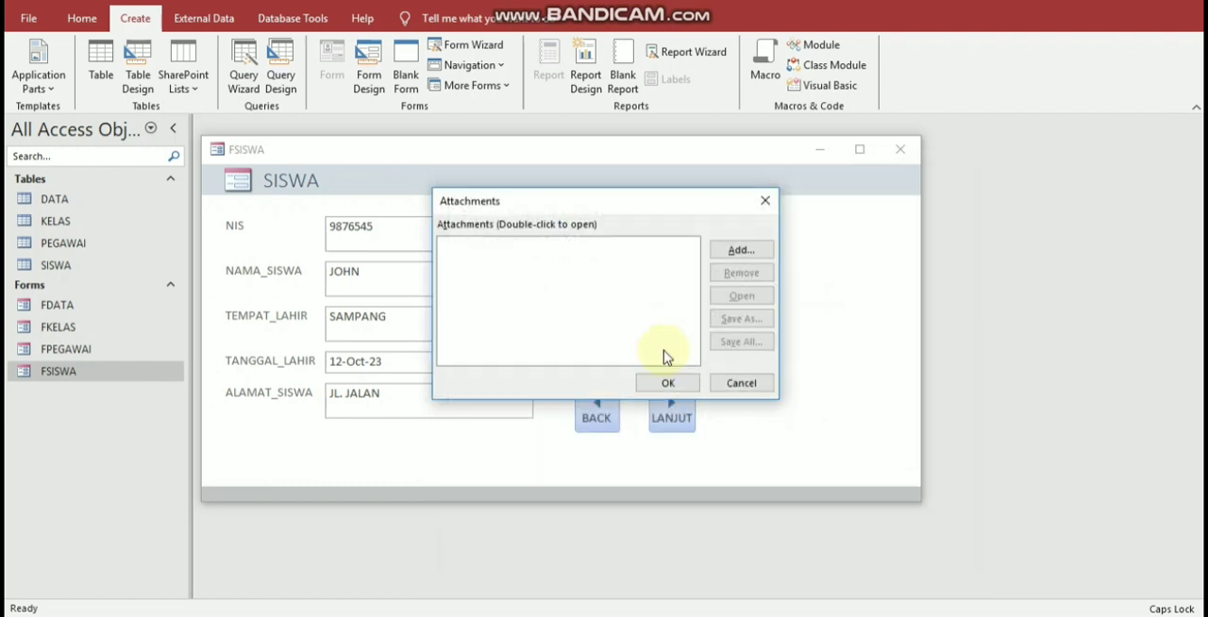
{"action": "left_click", "coordinate": [685, 376]}
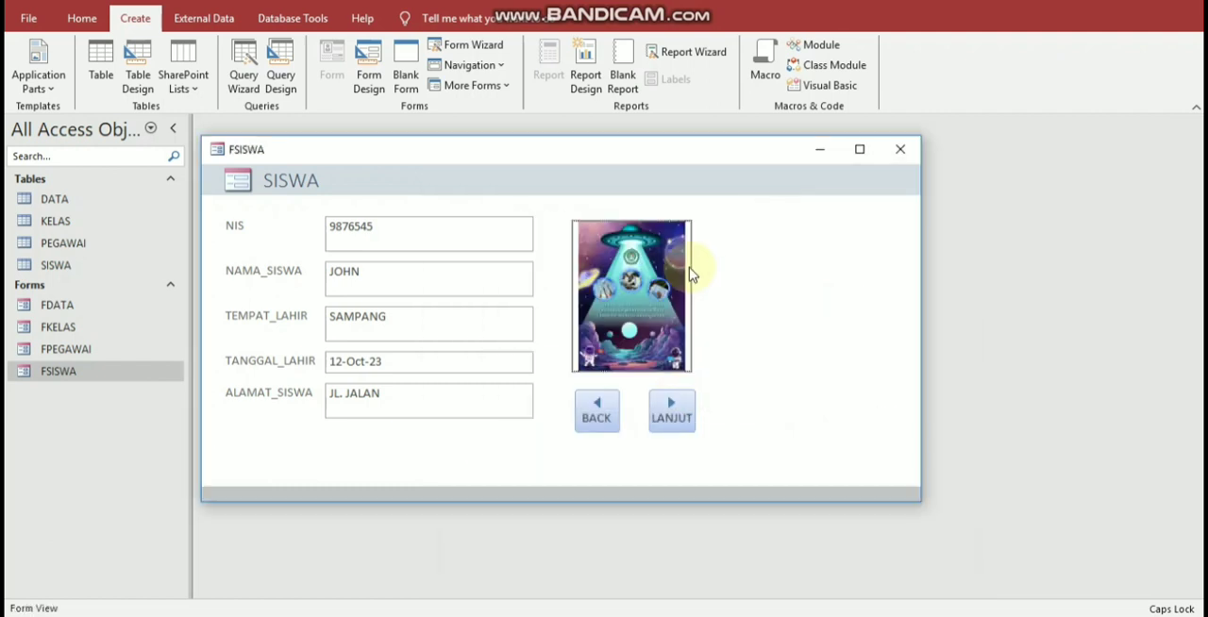
Step: Advance to the next blank student record and close the FSISWA form
{"action": "left_click", "coordinate": [669, 415]}
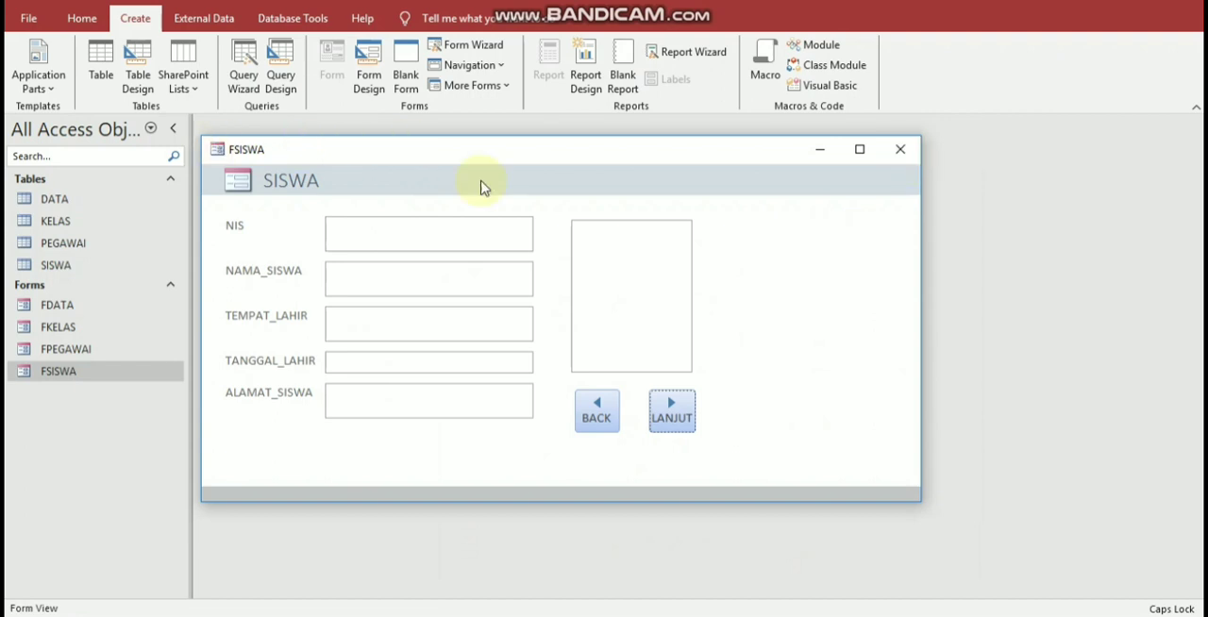
{"action": "left_click_drag", "start_coordinate": [400, 154], "coordinate": [477, 181]}
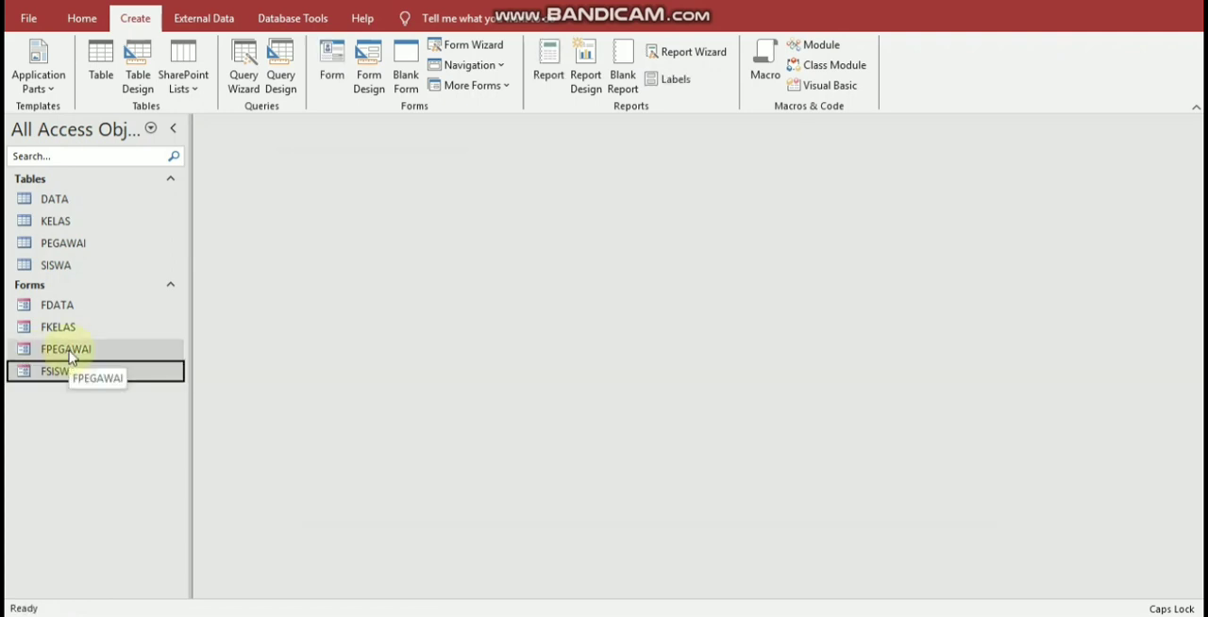
Step: Open the FPEGAWAI form in Design View
{"action": "double_click", "coordinate": [66, 349]}
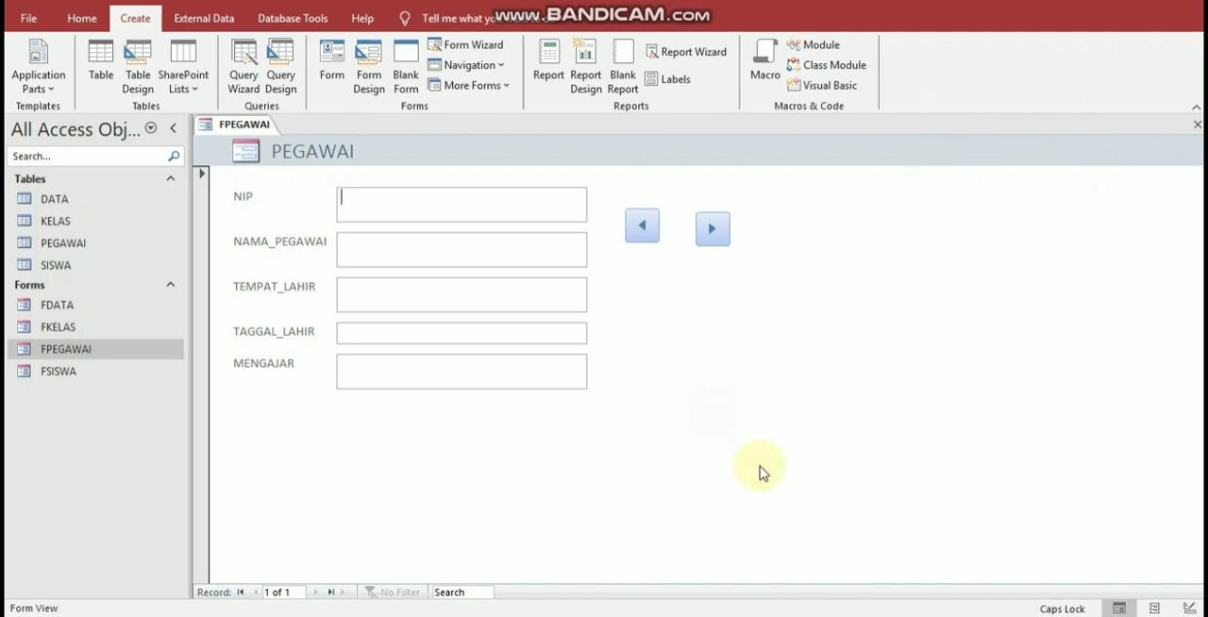
{"action": "right_click", "coordinate": [708, 407]}
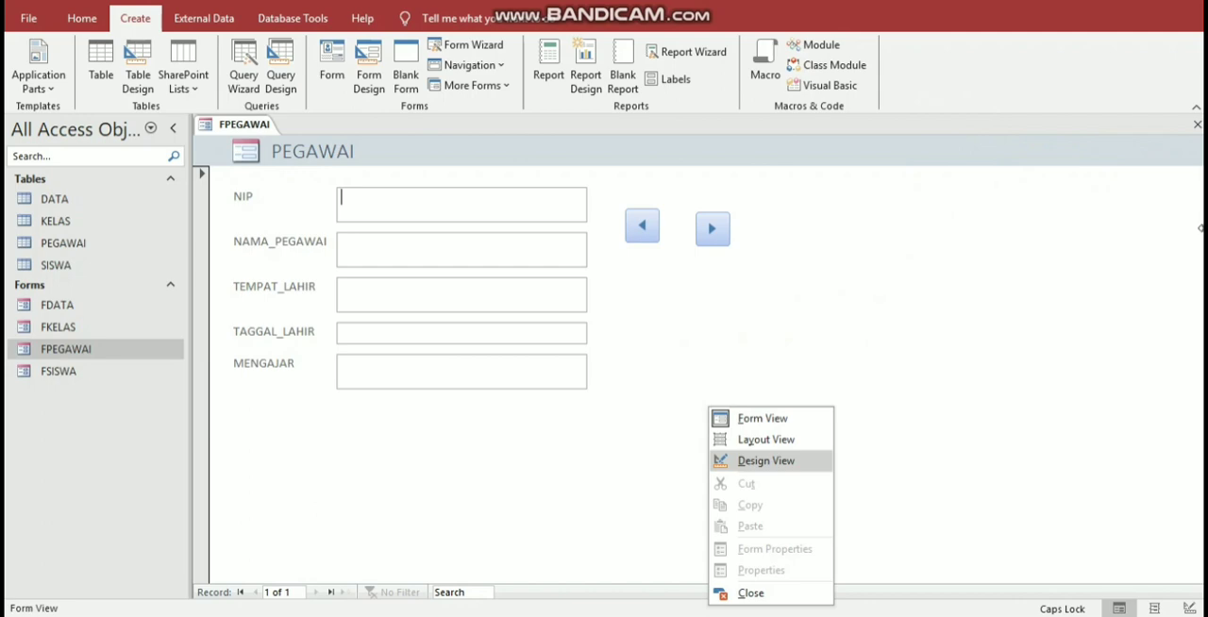
{"action": "left_click", "coordinate": [765, 460]}
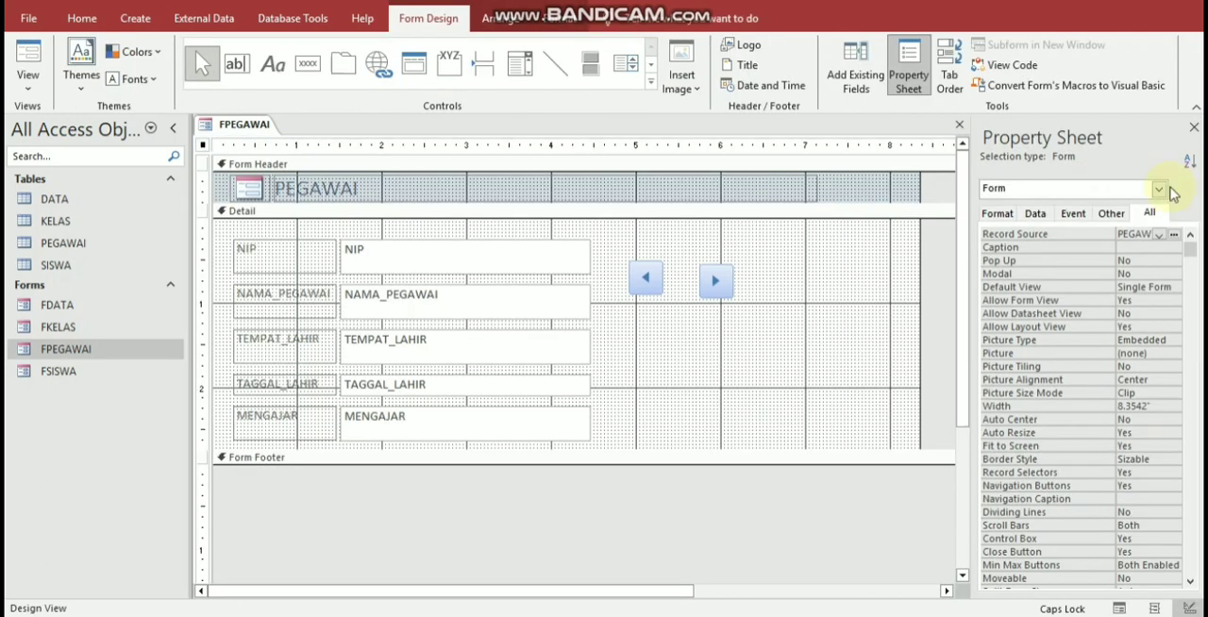
Step: Set the form's Pop Up and Modal to Yes and Record Selectors and Navigation Buttons to No, and reopen FPEGAWAI in Form View
{"action": "left_click", "coordinate": [1067, 274]}
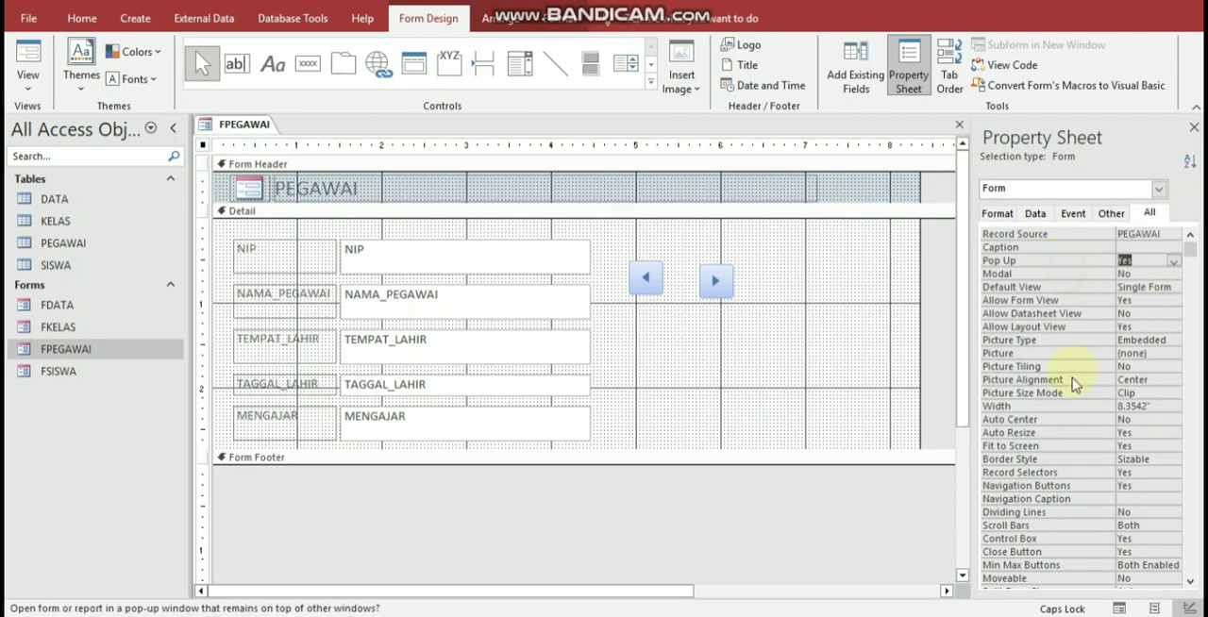
{"action": "double_click", "coordinate": [1062, 475]}
{"action": "double_click", "coordinate": [1064, 487]}
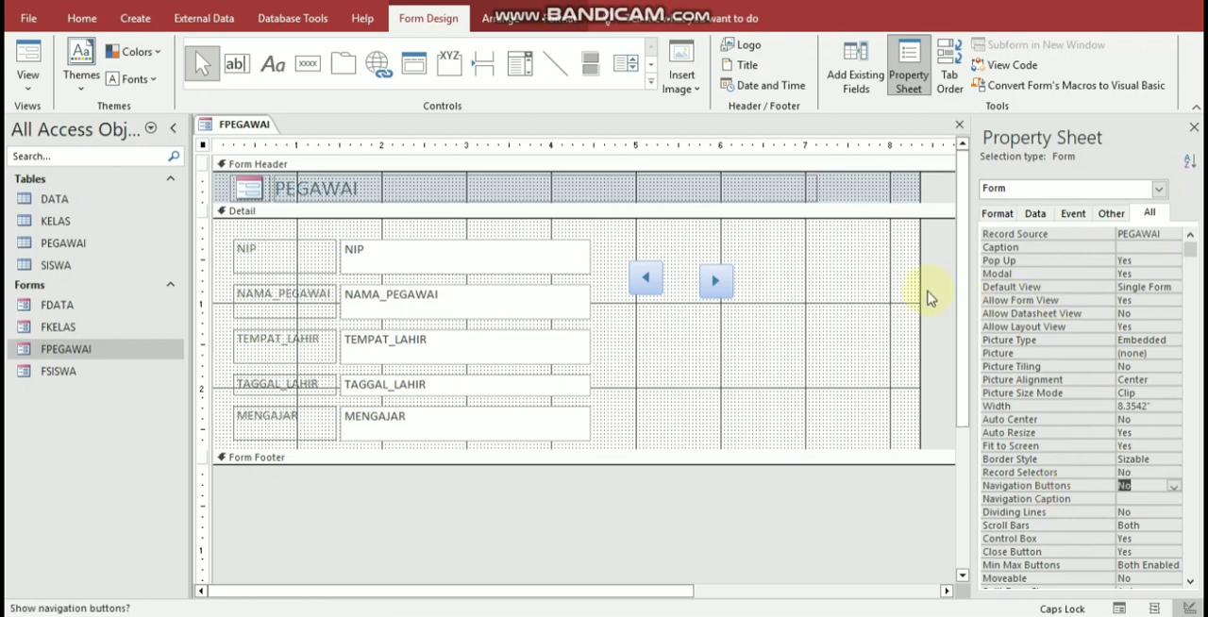
{"action": "left_click", "coordinate": [959, 127]}
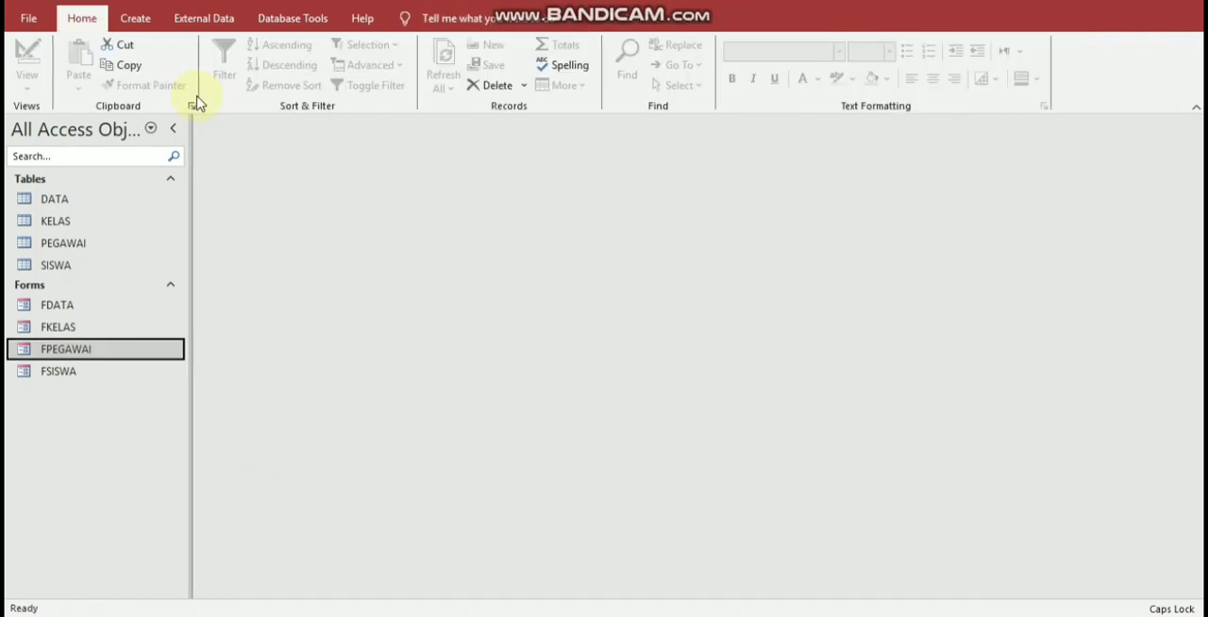
{"action": "double_click", "coordinate": [64, 351]}
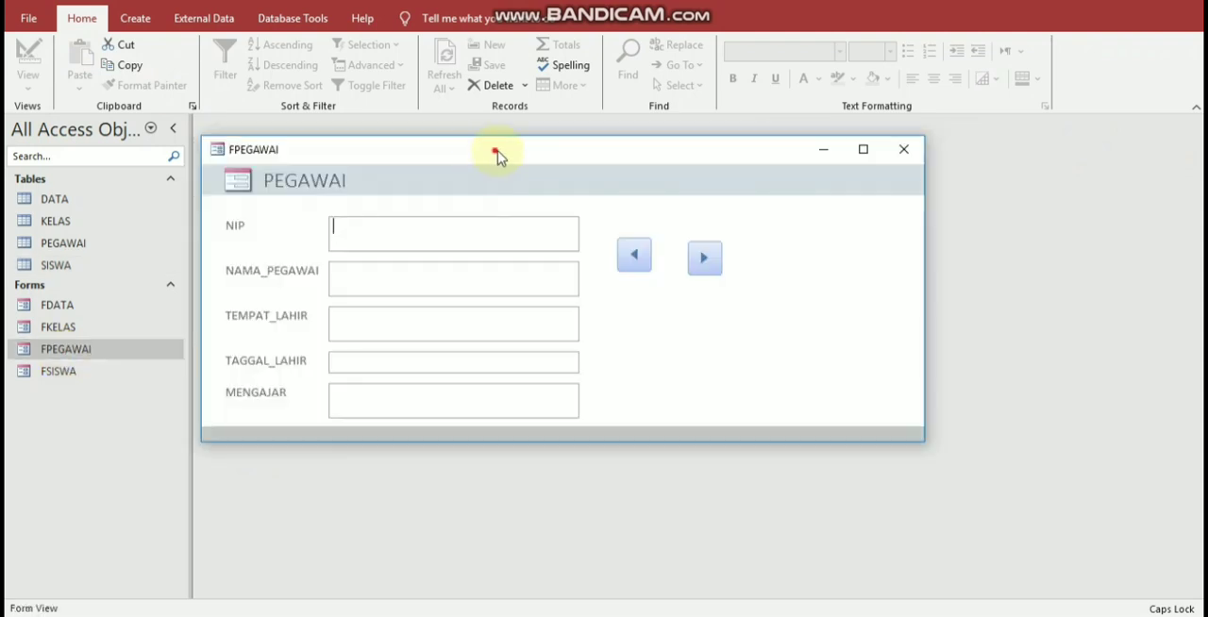
Step: Move the FPEGAWAI pop-up window slightly lower and switch the form to Design View
{"action": "left_click_drag", "start_coordinate": [498, 156], "coordinate": [496, 202]}
{"action": "right_click", "coordinate": [805, 329]}
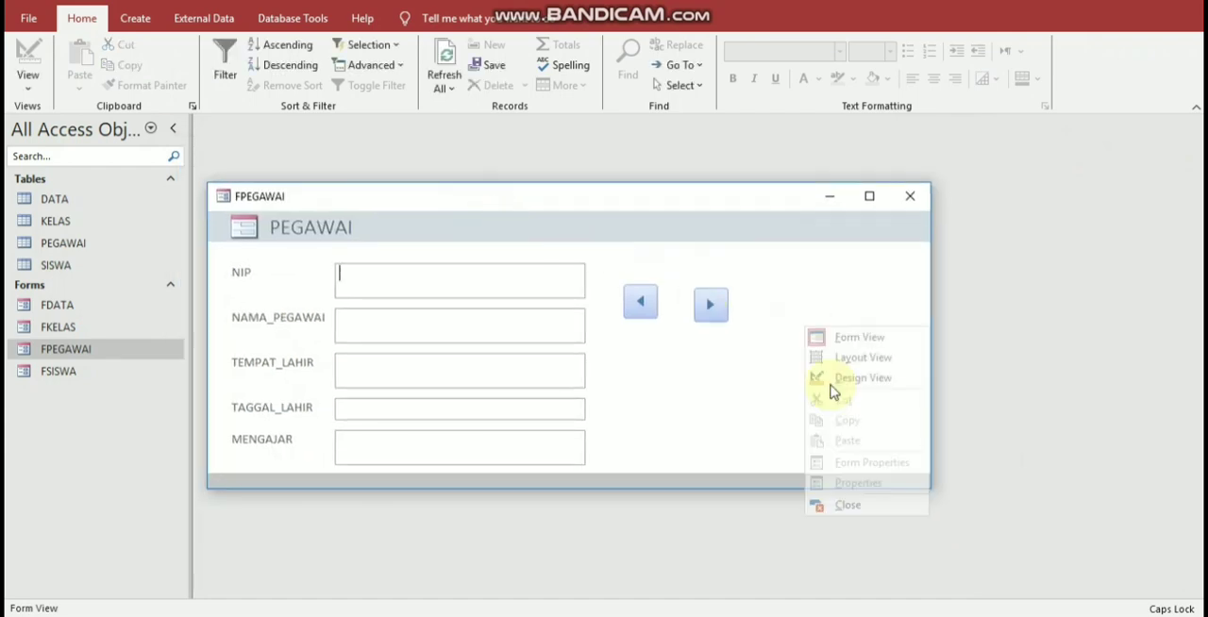
{"action": "left_click", "coordinate": [831, 378]}
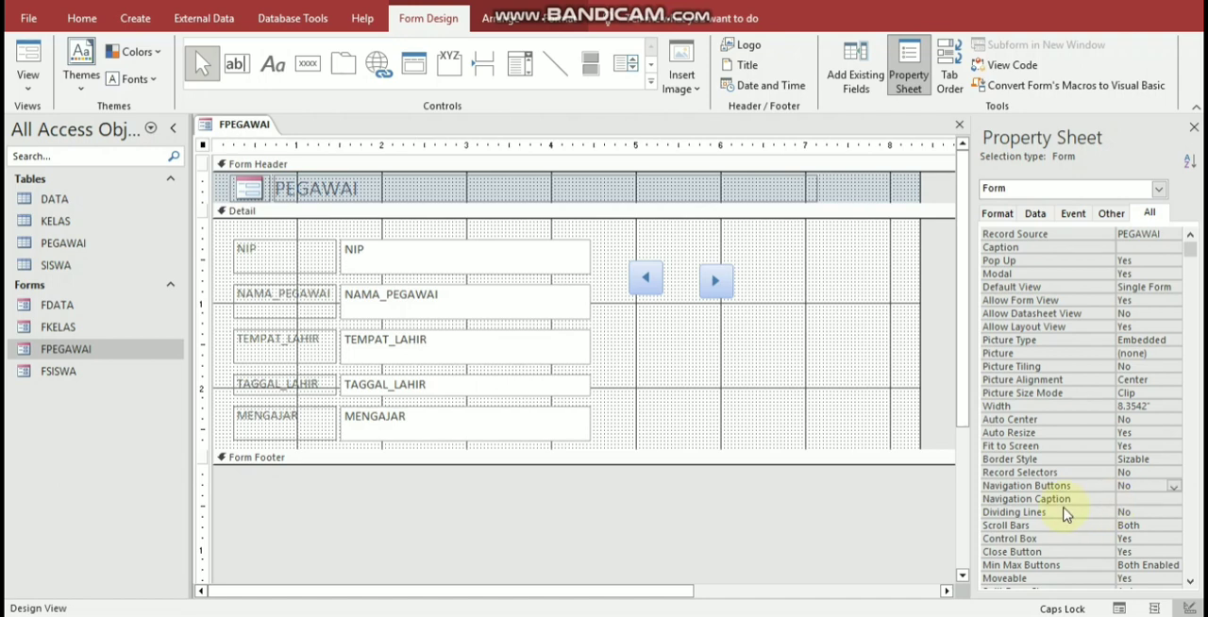
Step: Look through the form's complete property list, including the Orientation and Fetch Defaults properties
{"action": "scroll", "coordinate": [1064, 515], "scroll_direction": "down", "scroll_amount": 1}
{"action": "scroll", "coordinate": [1063, 525], "scroll_direction": "down", "scroll_amount": 2}
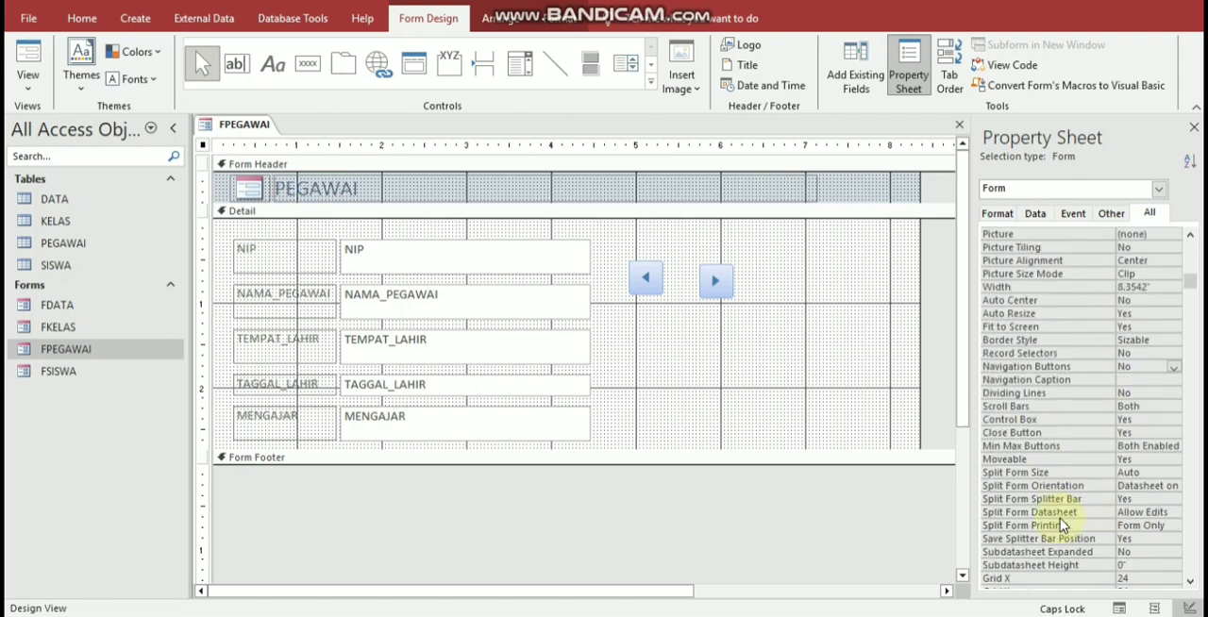
{"action": "scroll", "coordinate": [1062, 526], "scroll_direction": "down", "scroll_amount": 1}
{"action": "scroll", "coordinate": [1060, 533], "scroll_direction": "down", "scroll_amount": 1}
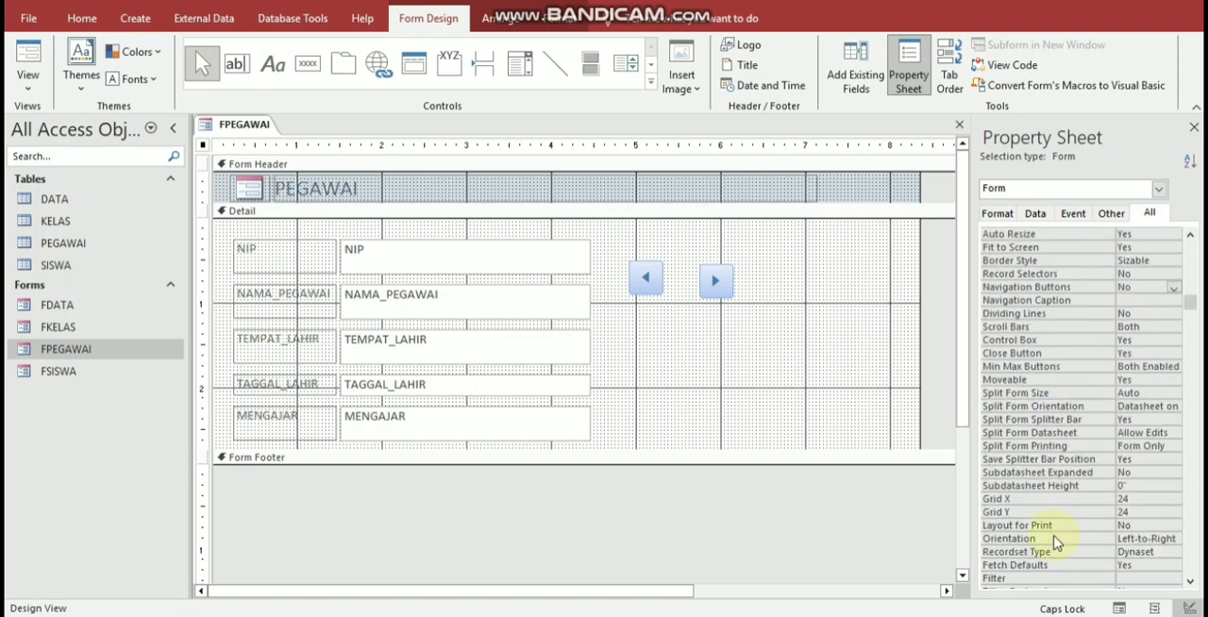
{"action": "left_click", "coordinate": [1053, 540]}
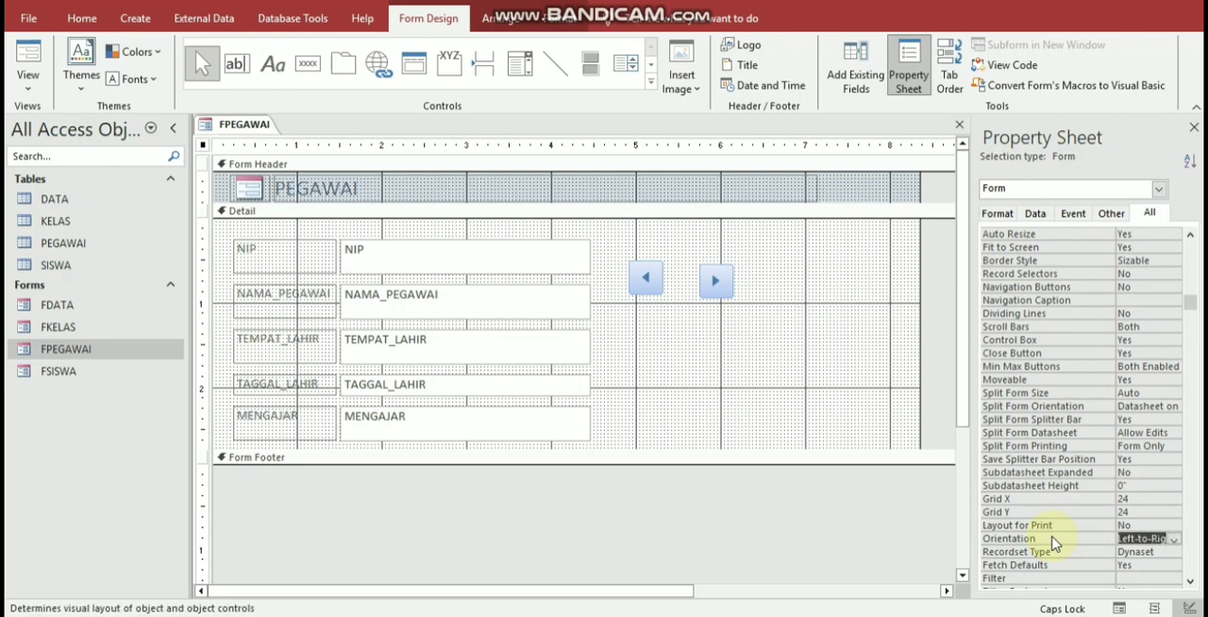
{"action": "left_click", "coordinate": [1038, 565]}
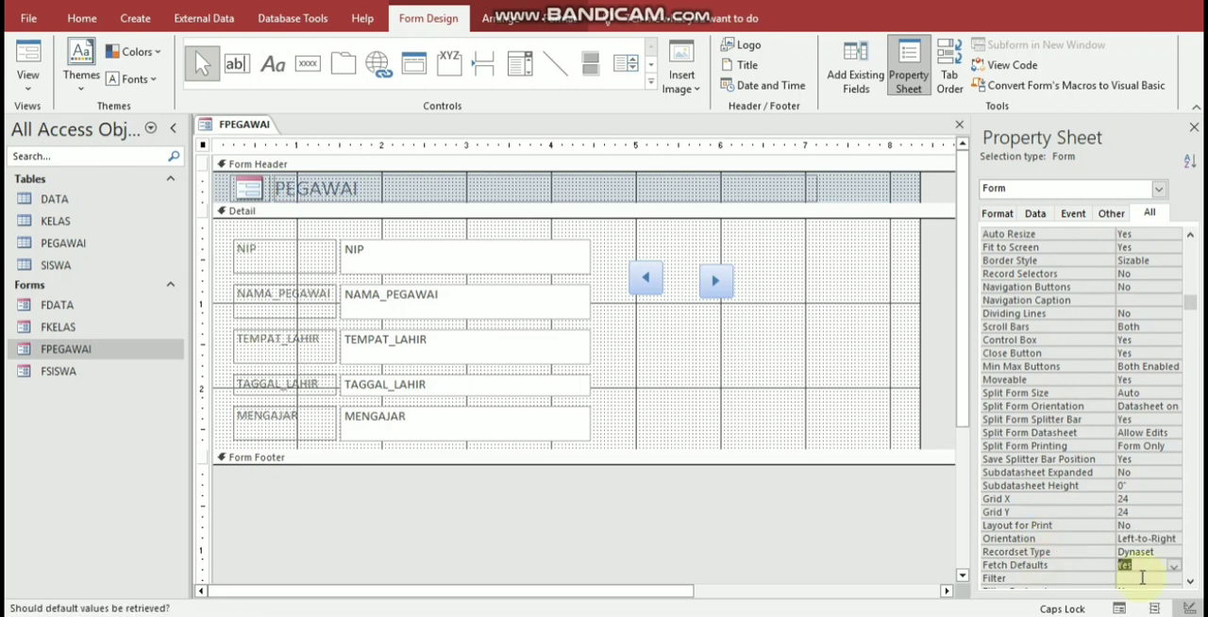
{"action": "scroll", "coordinate": [1076, 580], "scroll_direction": "down", "scroll_amount": 2}
{"action": "scroll", "coordinate": [1076, 578], "scroll_direction": "down", "scroll_amount": 4}
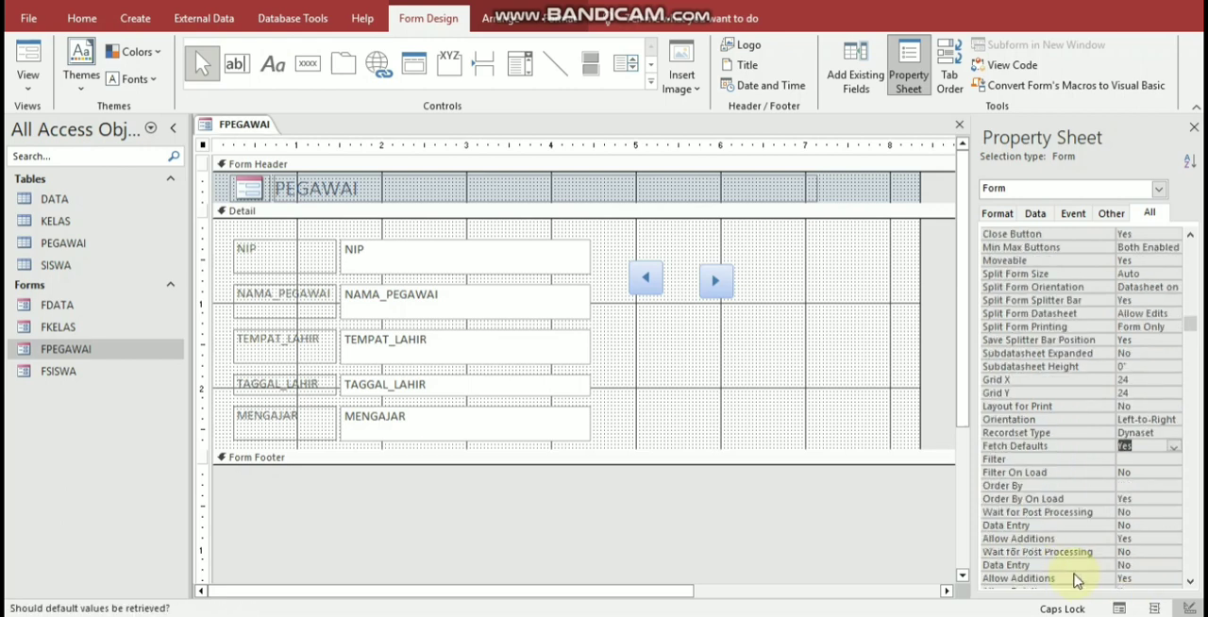
{"action": "scroll", "coordinate": [1073, 547], "scroll_direction": "up", "scroll_amount": 6}
{"action": "scroll", "coordinate": [1057, 472], "scroll_direction": "up", "scroll_amount": 5}
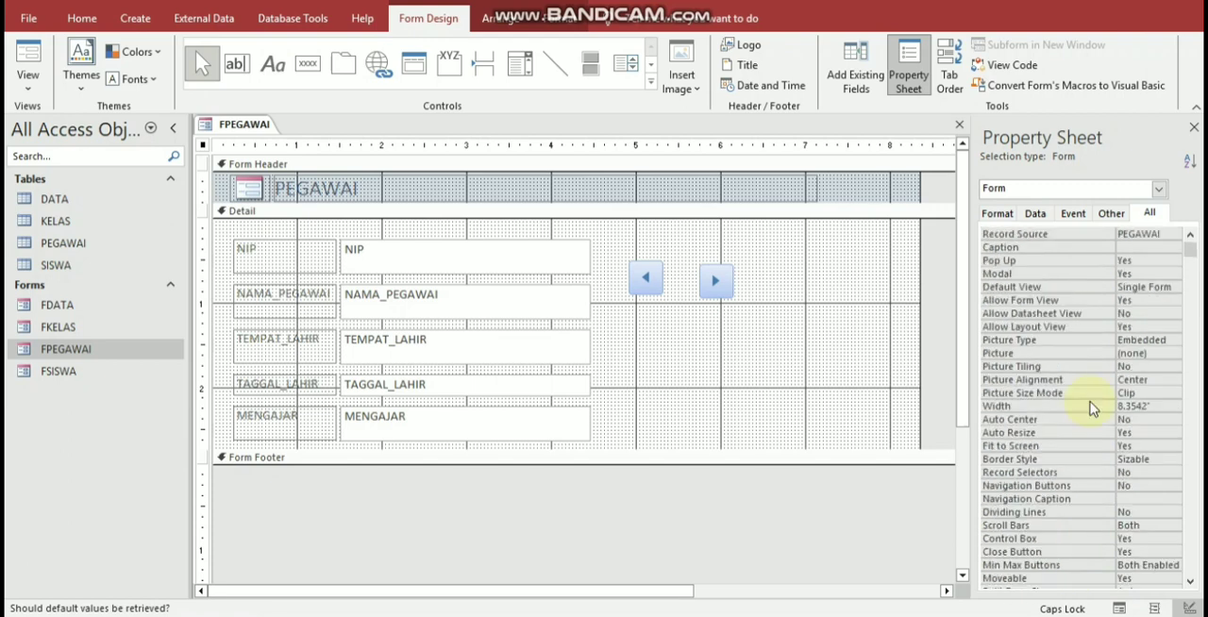
Step: Open the Macro Builder for the FPEGAWAI form's On Load event
{"action": "left_click", "coordinate": [1110, 213]}
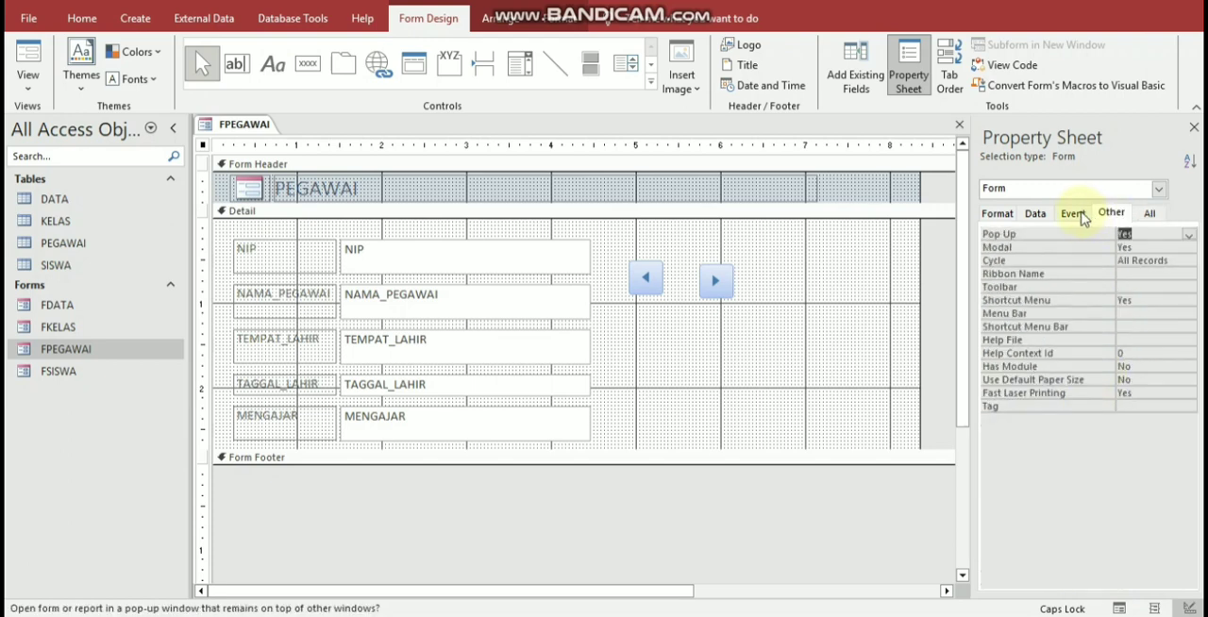
{"action": "left_click", "coordinate": [1081, 215]}
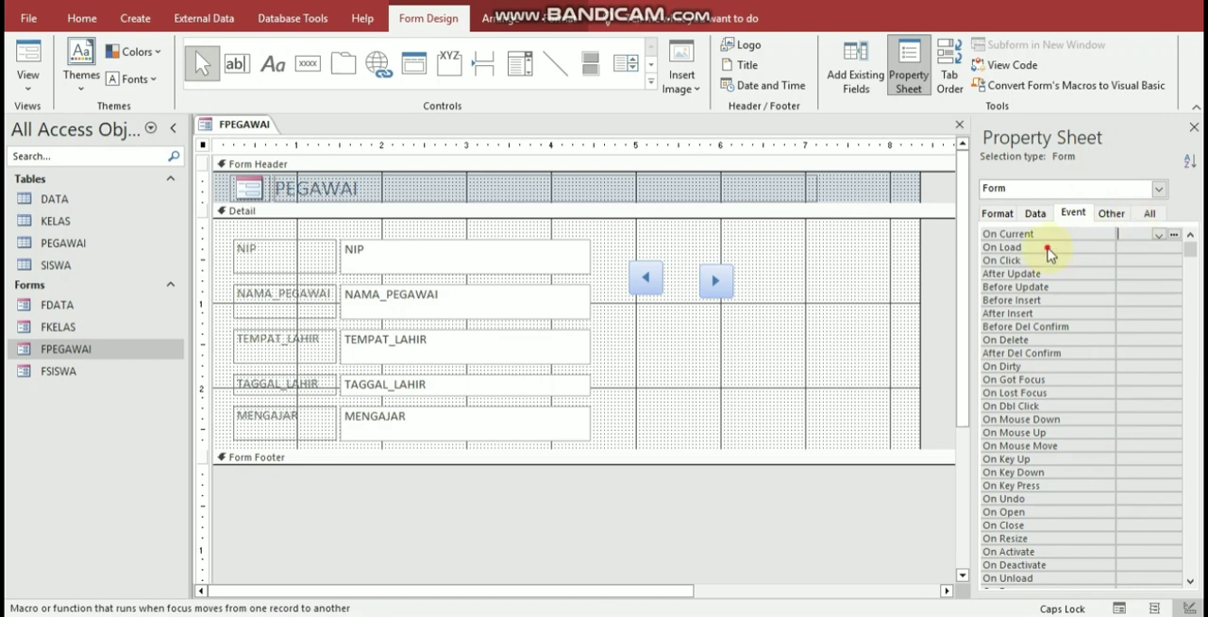
{"action": "left_click", "coordinate": [1161, 248]}
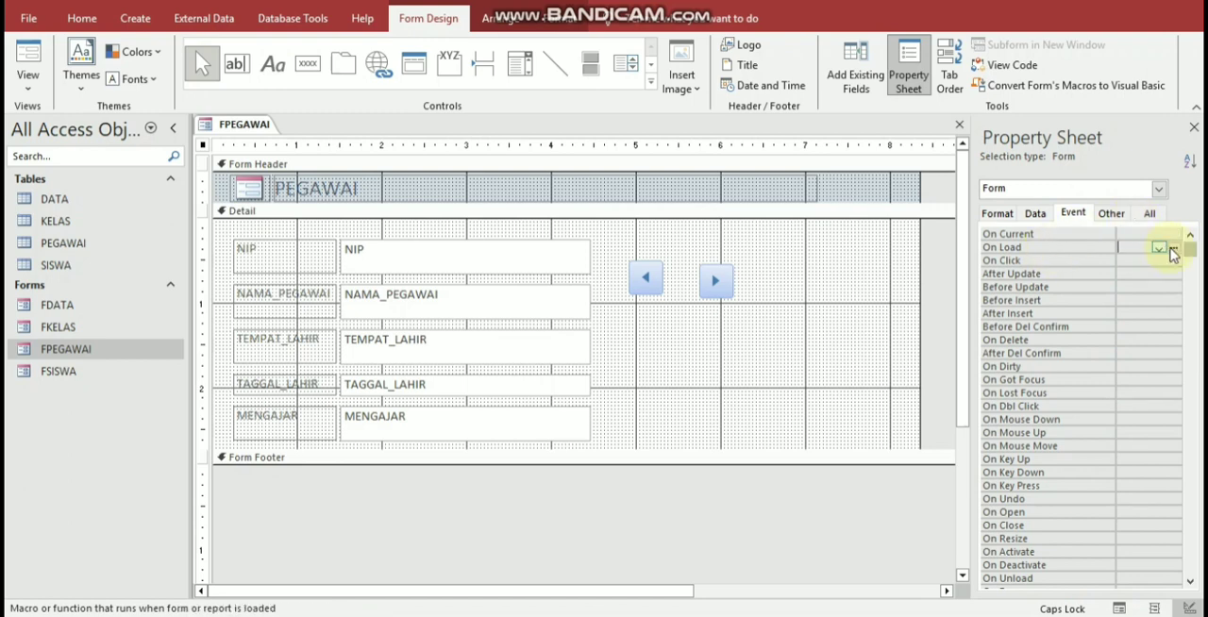
{"action": "left_click", "coordinate": [1175, 248]}
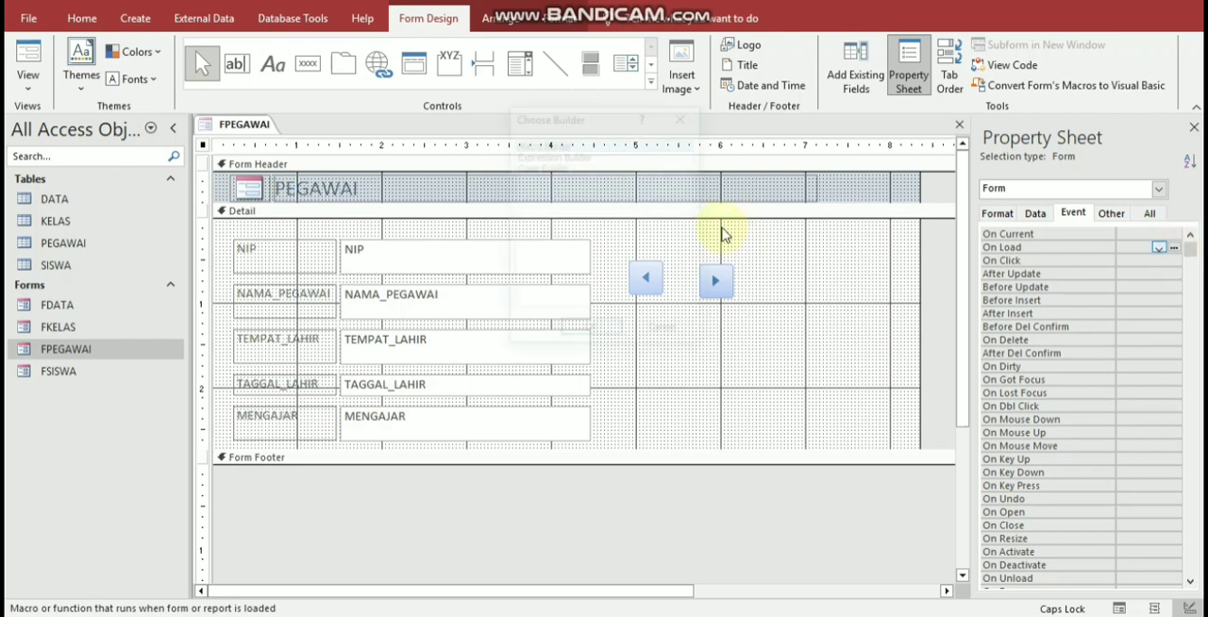
{"action": "left_click", "coordinate": [598, 329]}
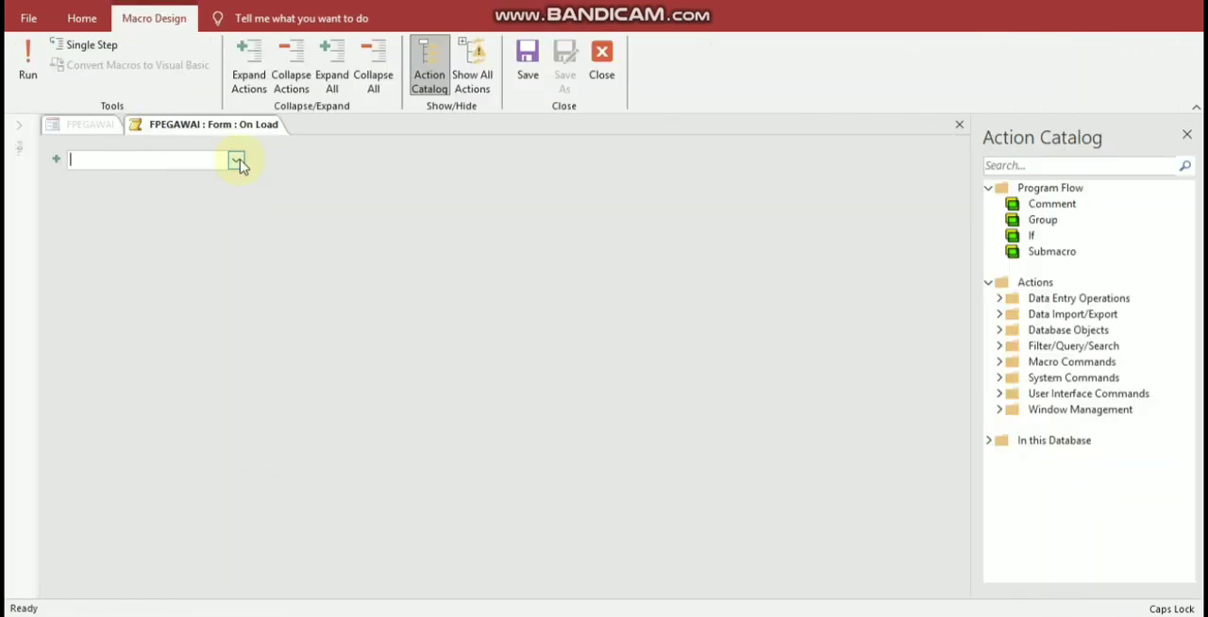
Step: Add a MaximizeWindow action to the On Load macro, then save and close the macro
{"action": "left_click", "coordinate": [236, 161]}
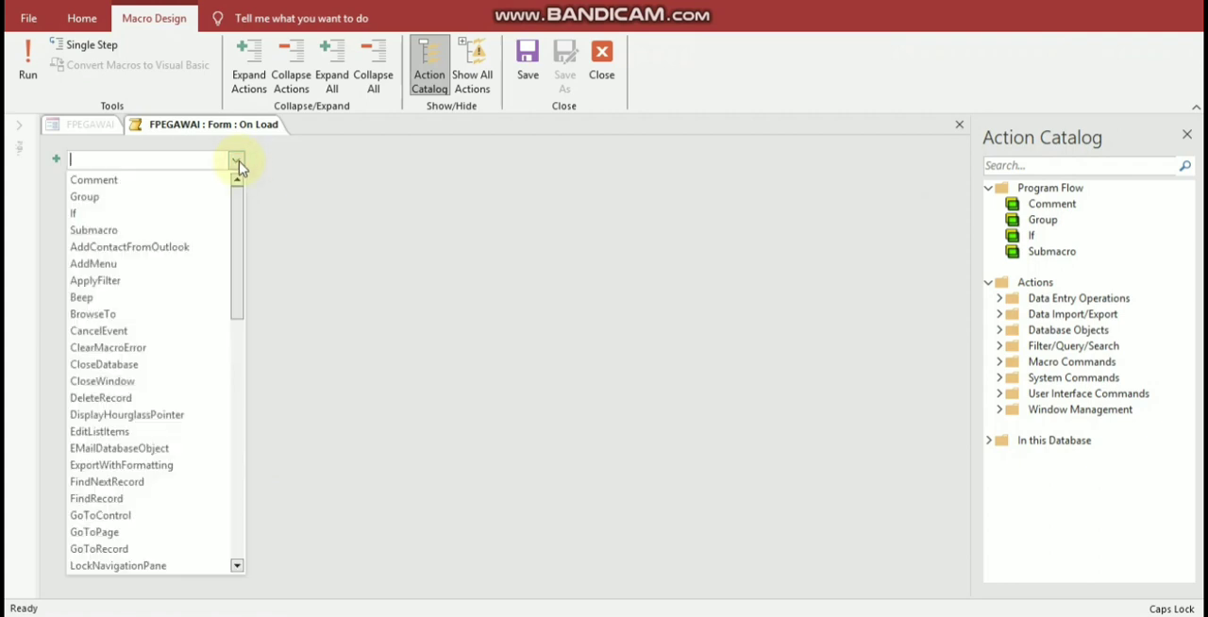
{"action": "type", "text": "MaximizeWindow"}
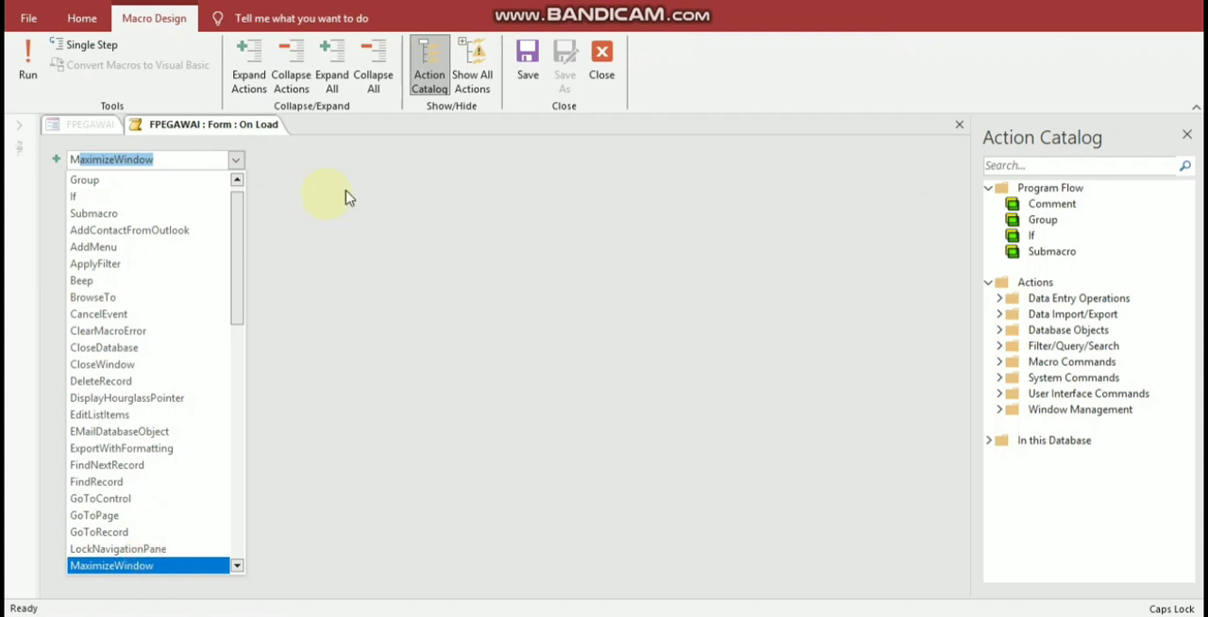
{"action": "left_click", "coordinate": [344, 198]}
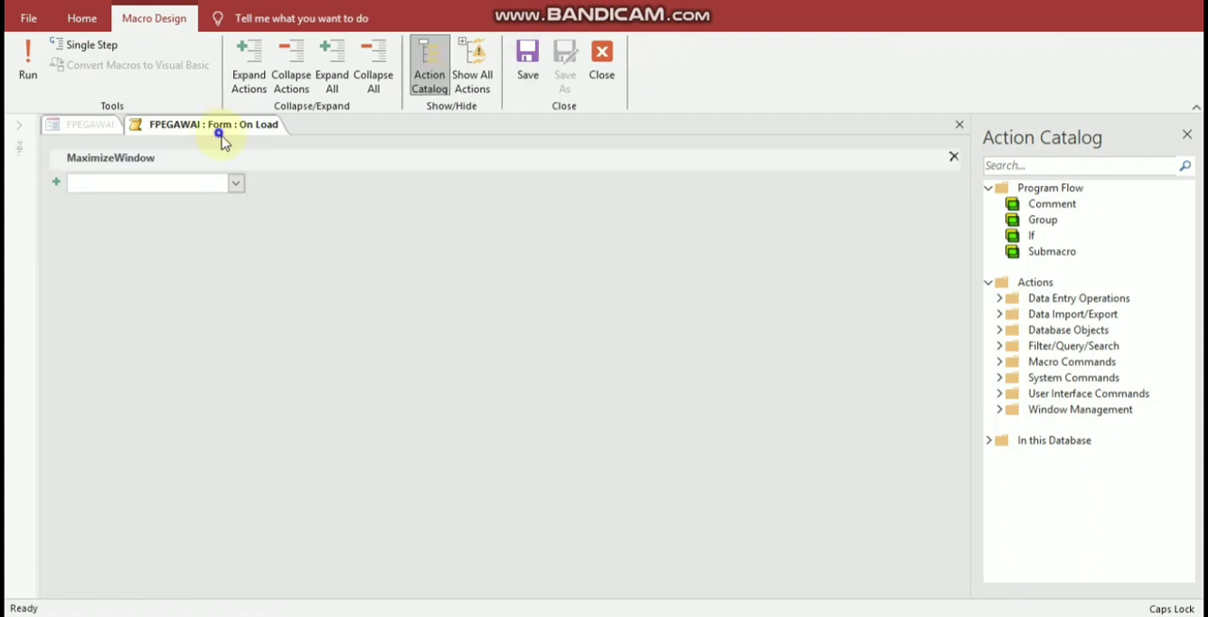
{"action": "left_click", "coordinate": [227, 143]}
{"action": "right_click", "coordinate": [225, 128]}
{"action": "left_click", "coordinate": [241, 161]}
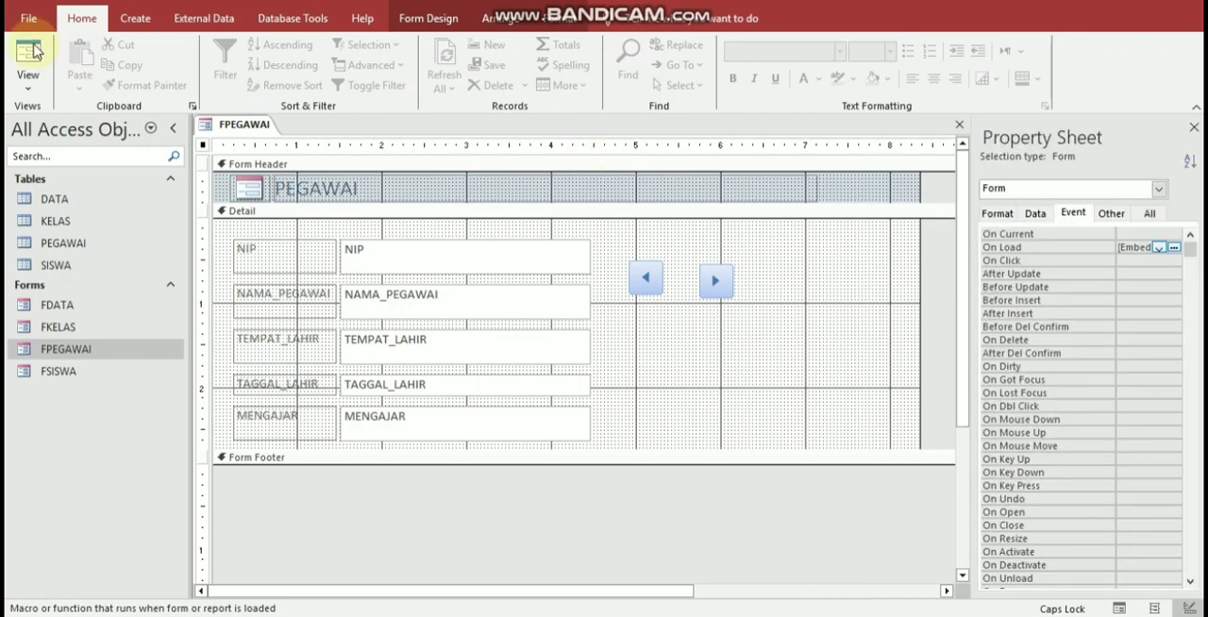
Step: Show FPEGAWAI in Form View, restore its window from maximized, and close the form with its changes saved
{"action": "left_click", "coordinate": [33, 49]}
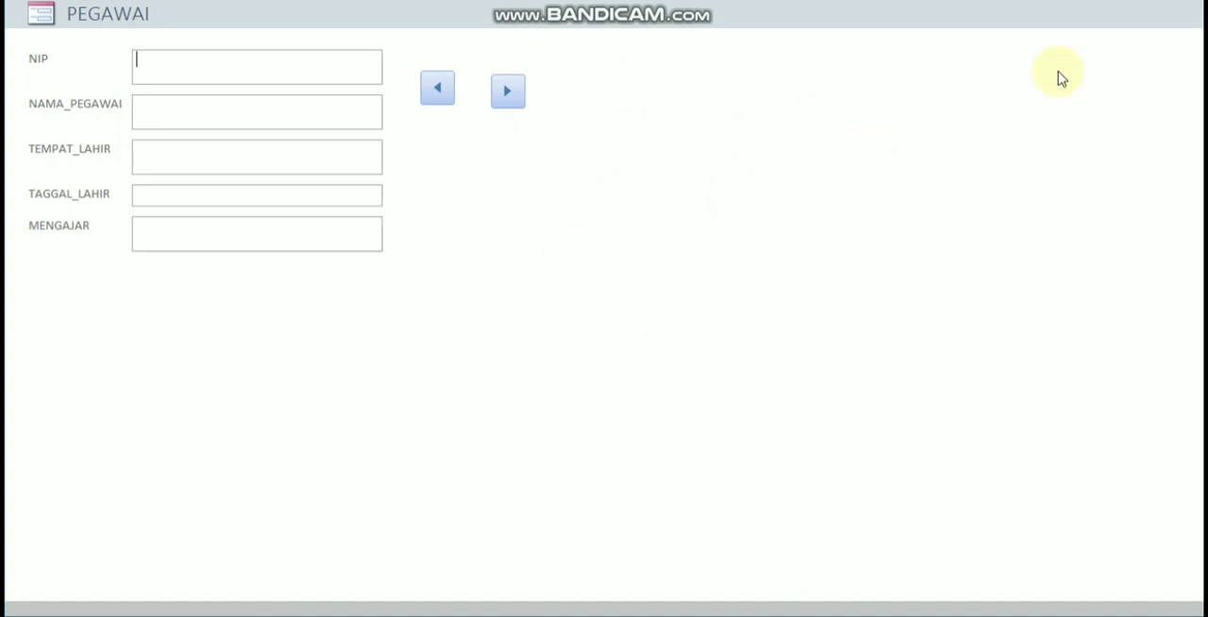
{"action": "left_click", "coordinate": [885, 9]}
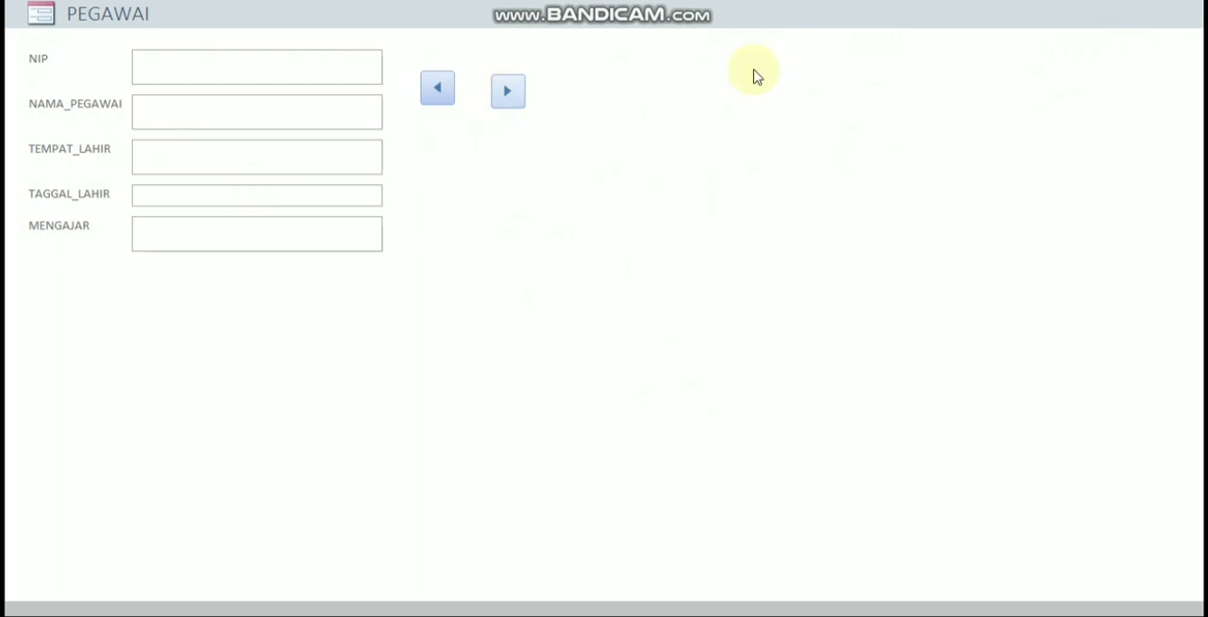
{"action": "left_click", "coordinate": [1153, 1]}
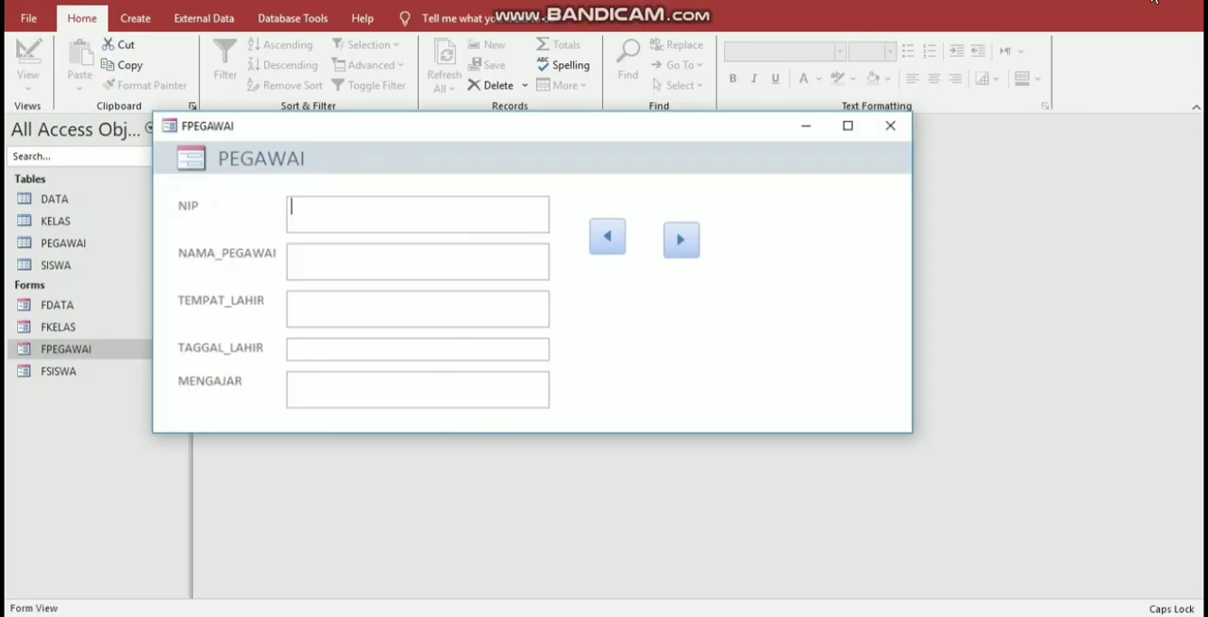
{"action": "left_click", "coordinate": [903, 153]}
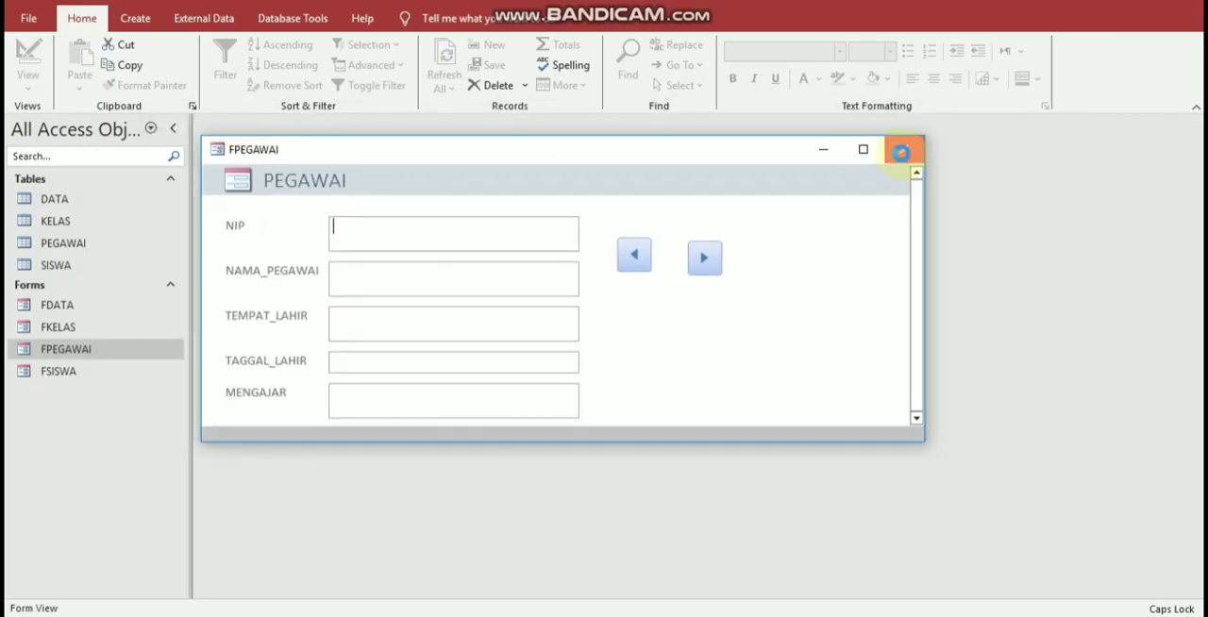
{"action": "left_click", "coordinate": [541, 356]}
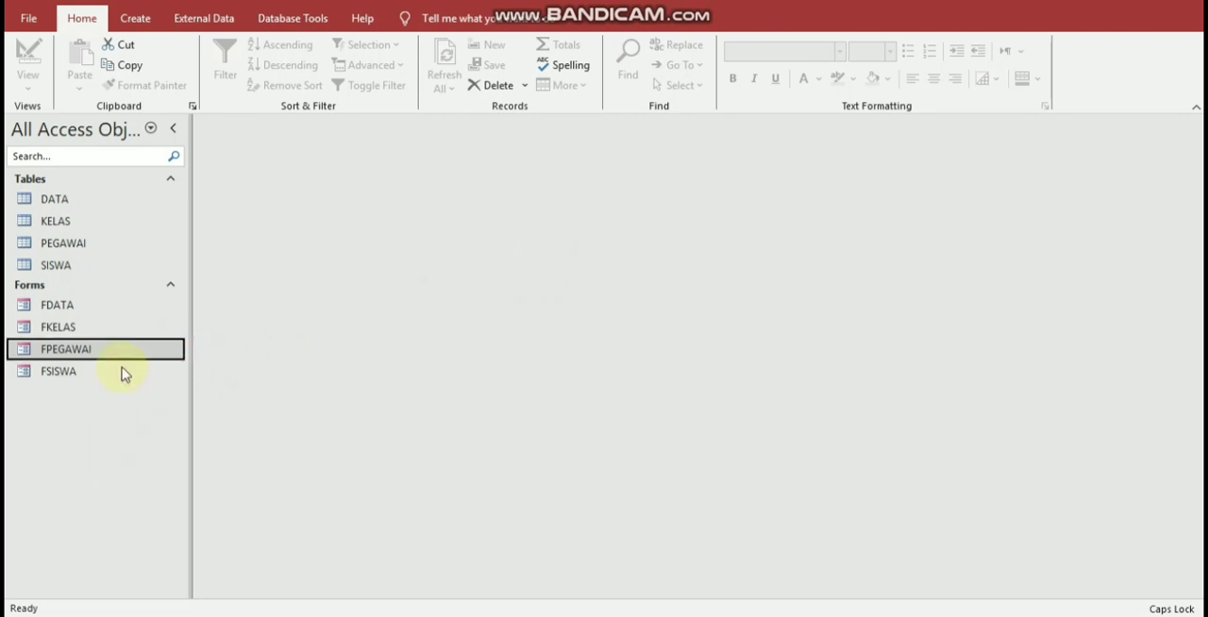
Step: Open the FKELAS form and switch it to Design View
{"action": "left_click", "coordinate": [124, 326]}
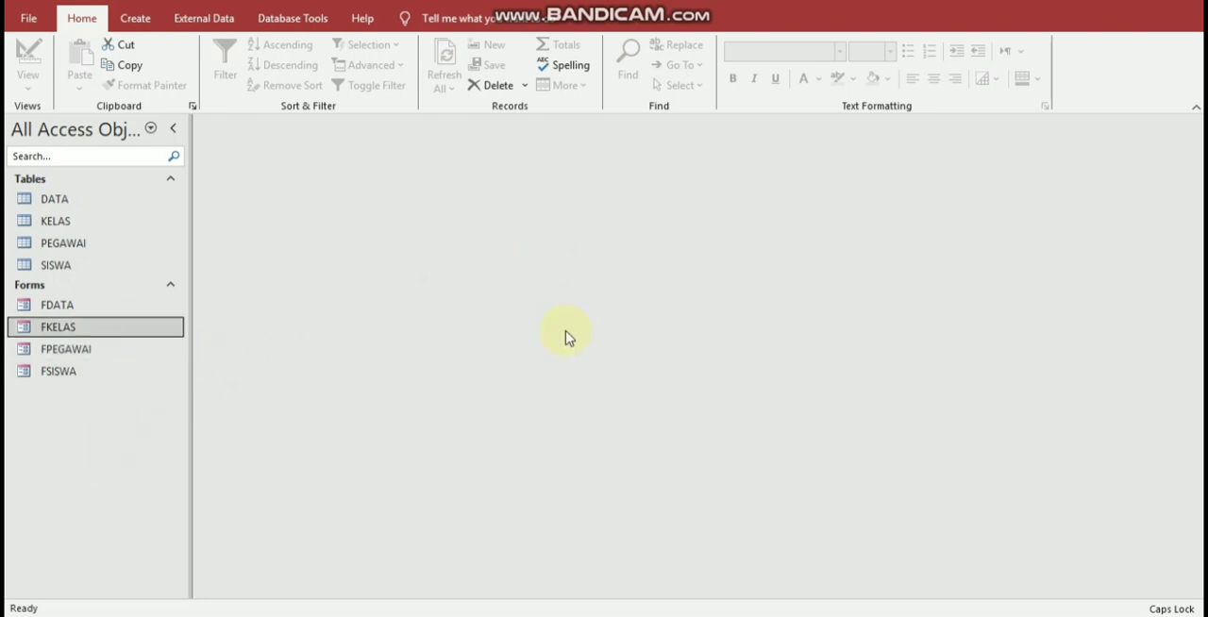
{"action": "right_click", "coordinate": [566, 331]}
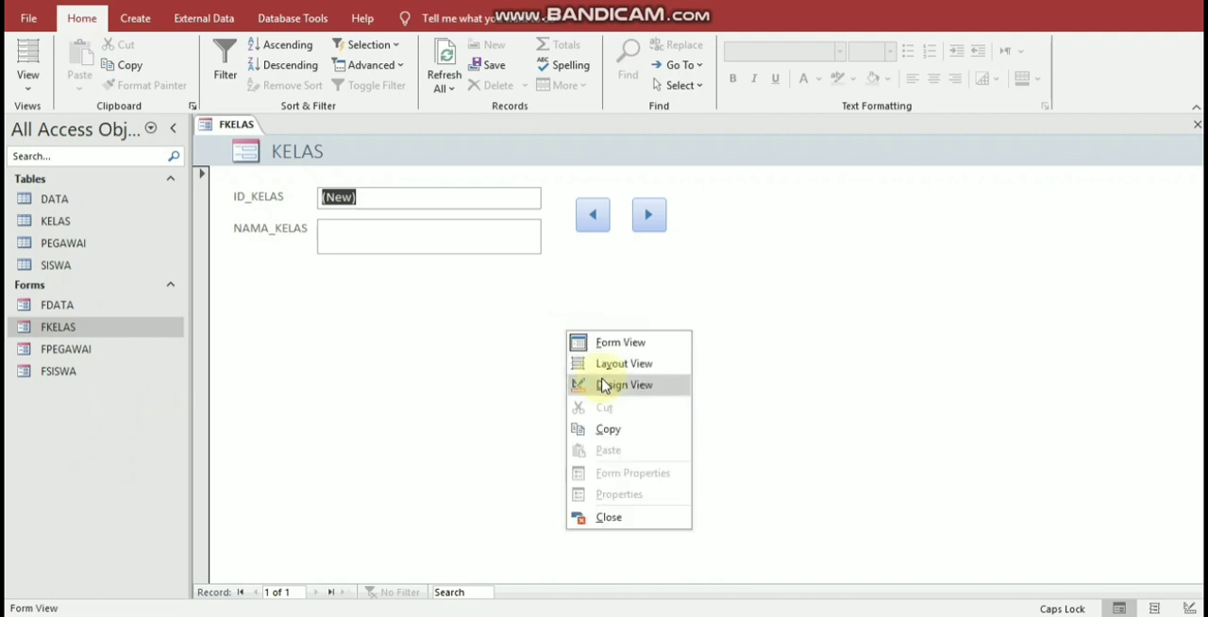
{"action": "left_click", "coordinate": [604, 385]}
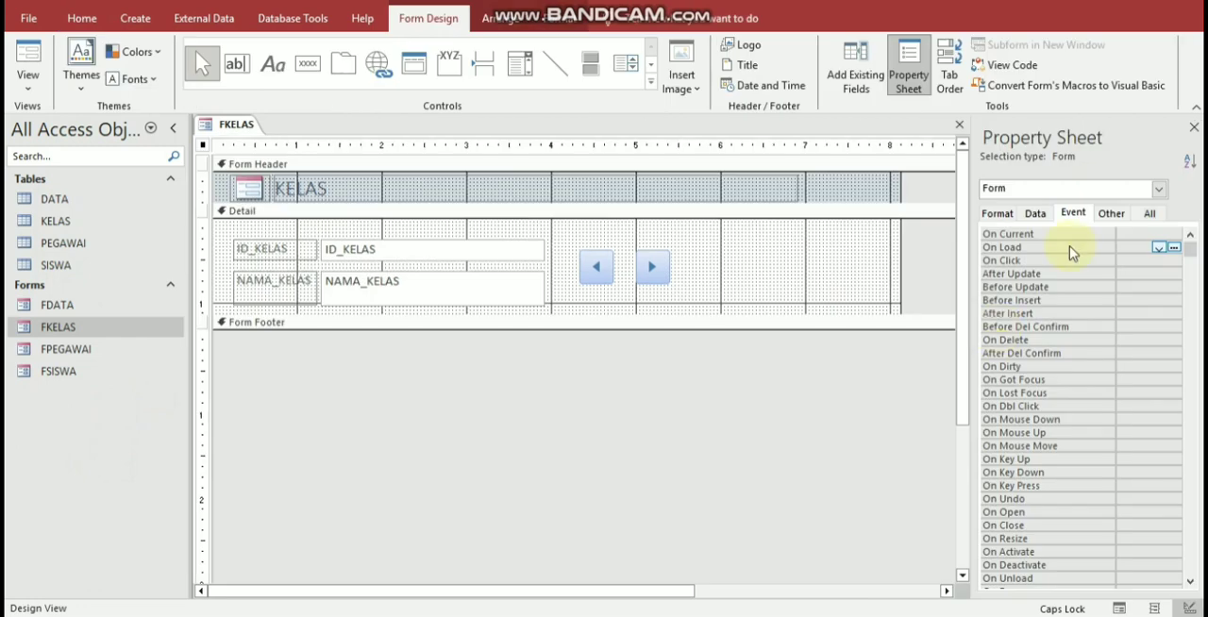
Step: Set the FKELAS form's Pop Up and Modal properties to Yes
{"action": "left_click", "coordinate": [1147, 213]}
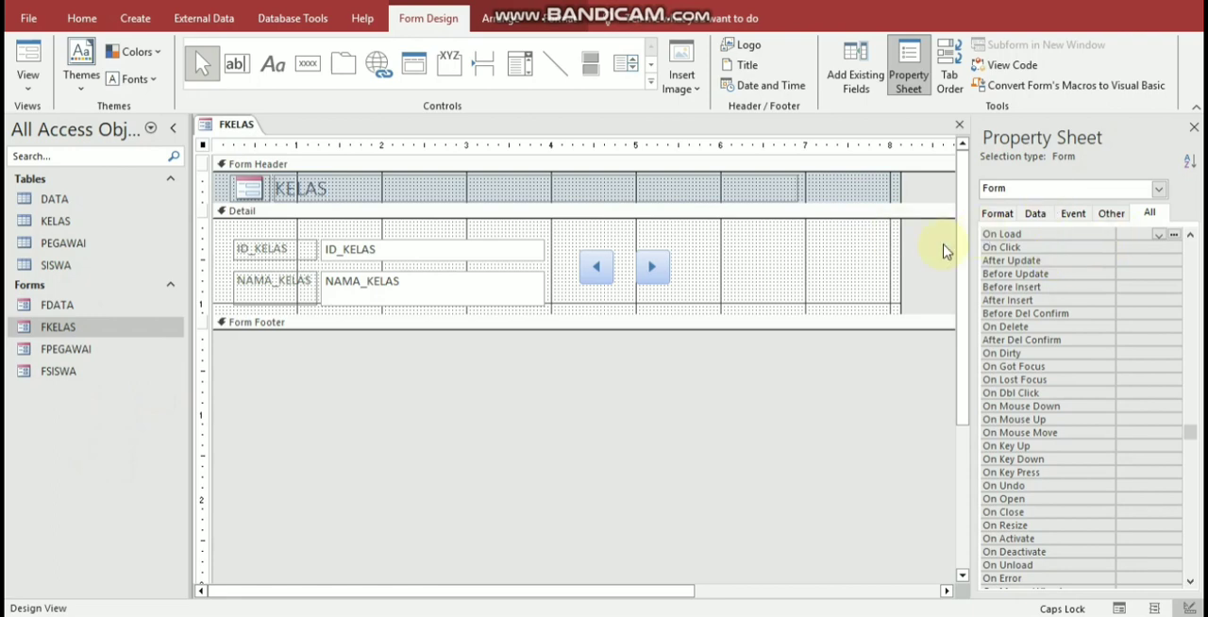
{"action": "left_click", "coordinate": [1147, 213]}
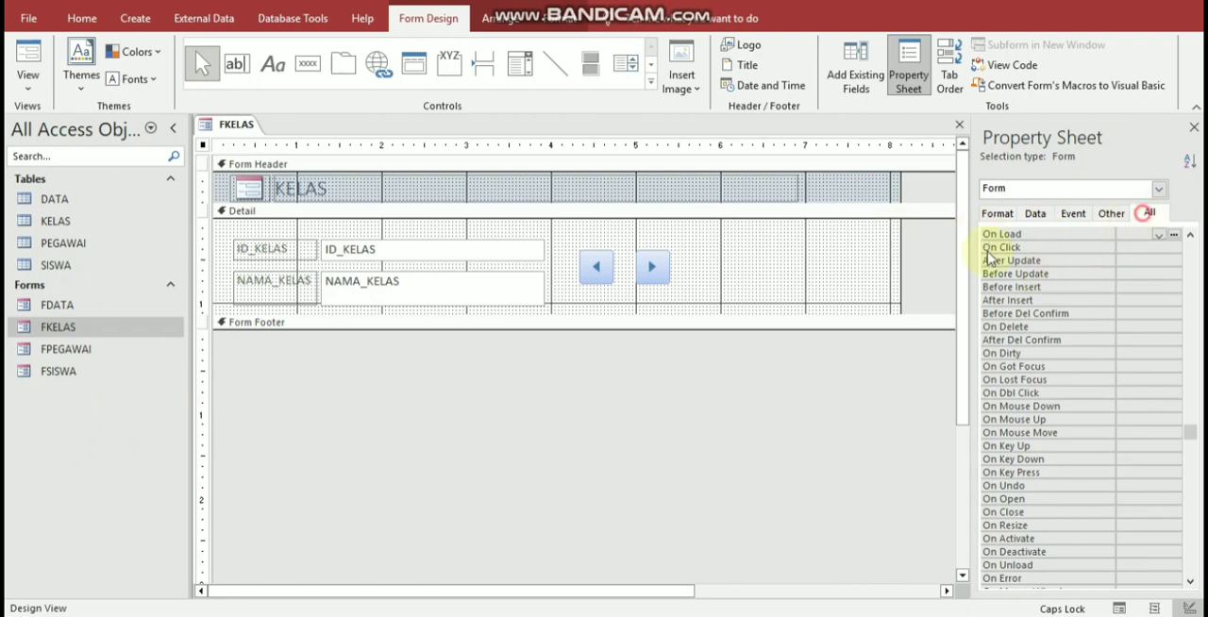
{"action": "left_click", "coordinate": [1145, 215]}
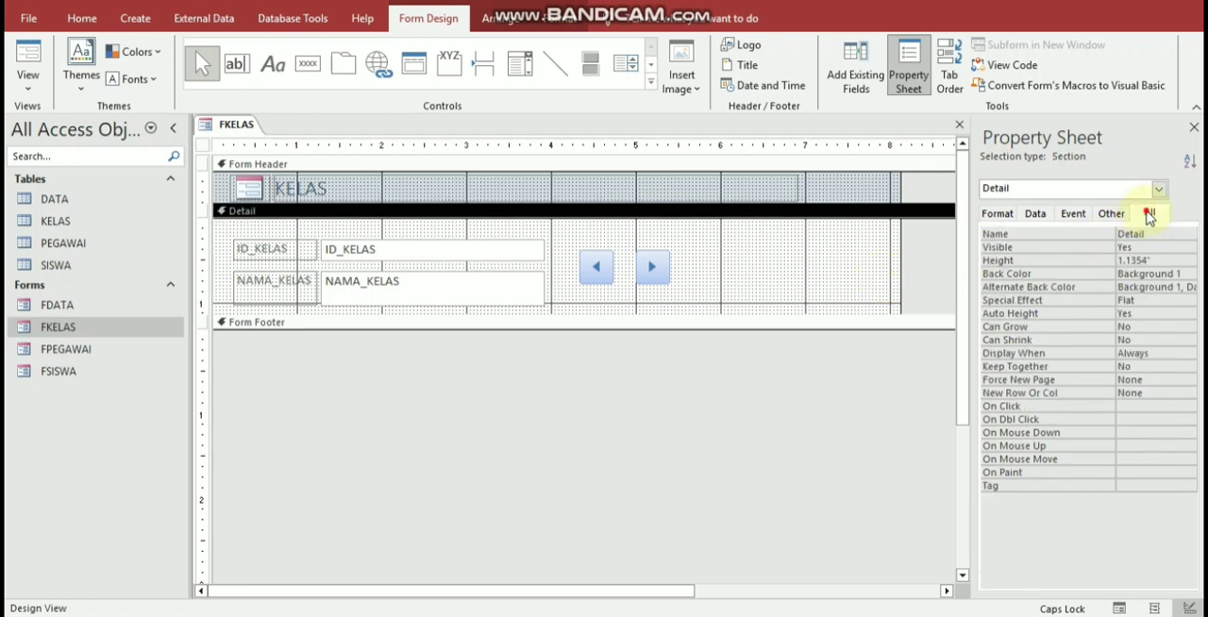
{"action": "left_click", "coordinate": [1063, 264]}
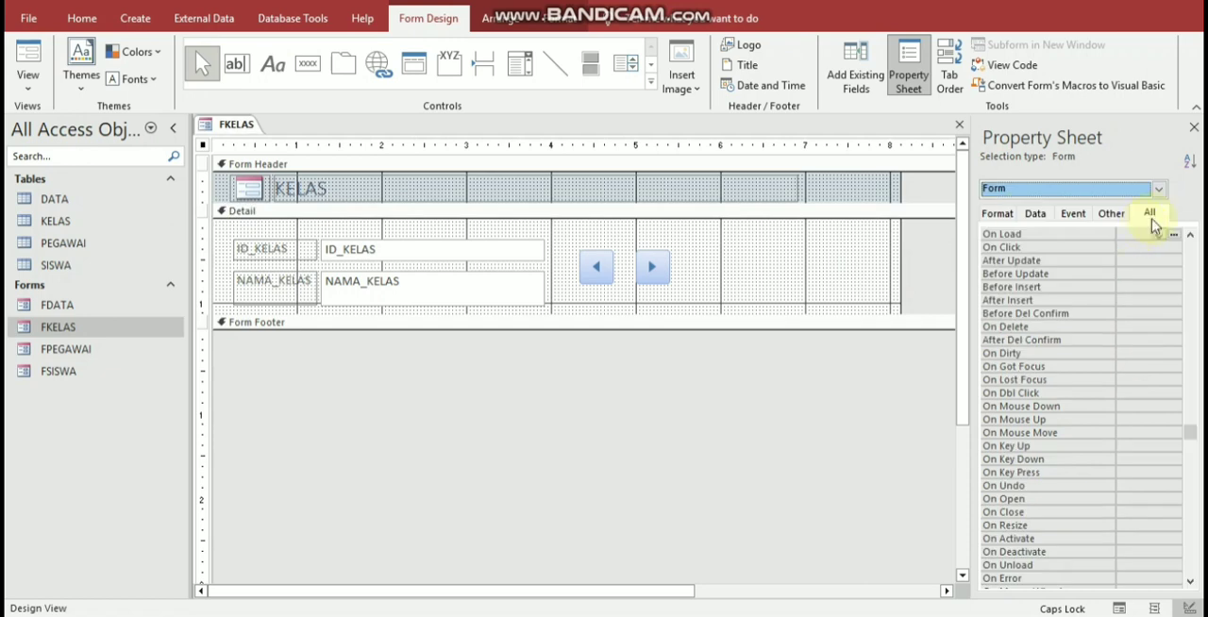
{"action": "left_click", "coordinate": [998, 215]}
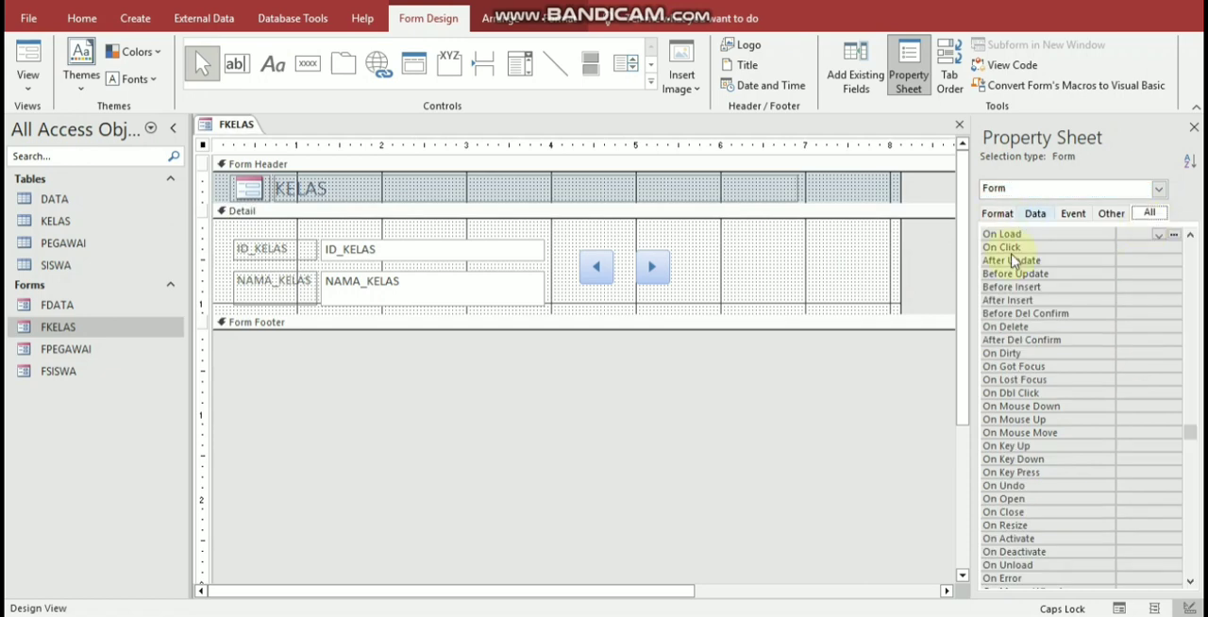
{"action": "left_click", "coordinate": [1076, 215]}
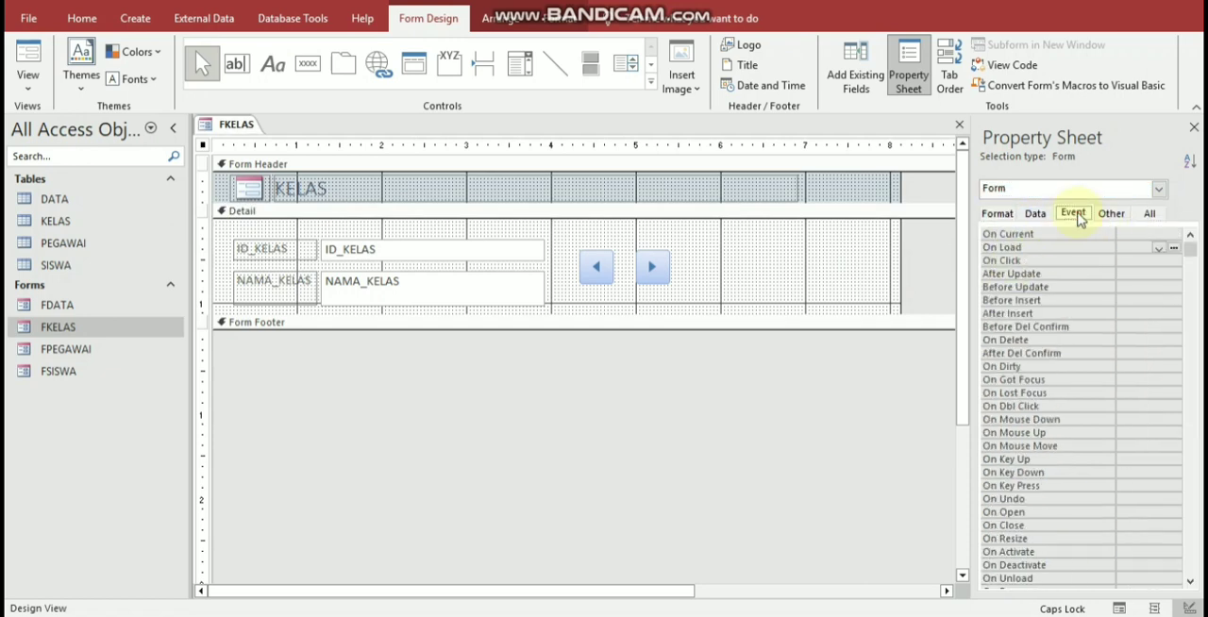
{"action": "left_click", "coordinate": [1101, 218]}
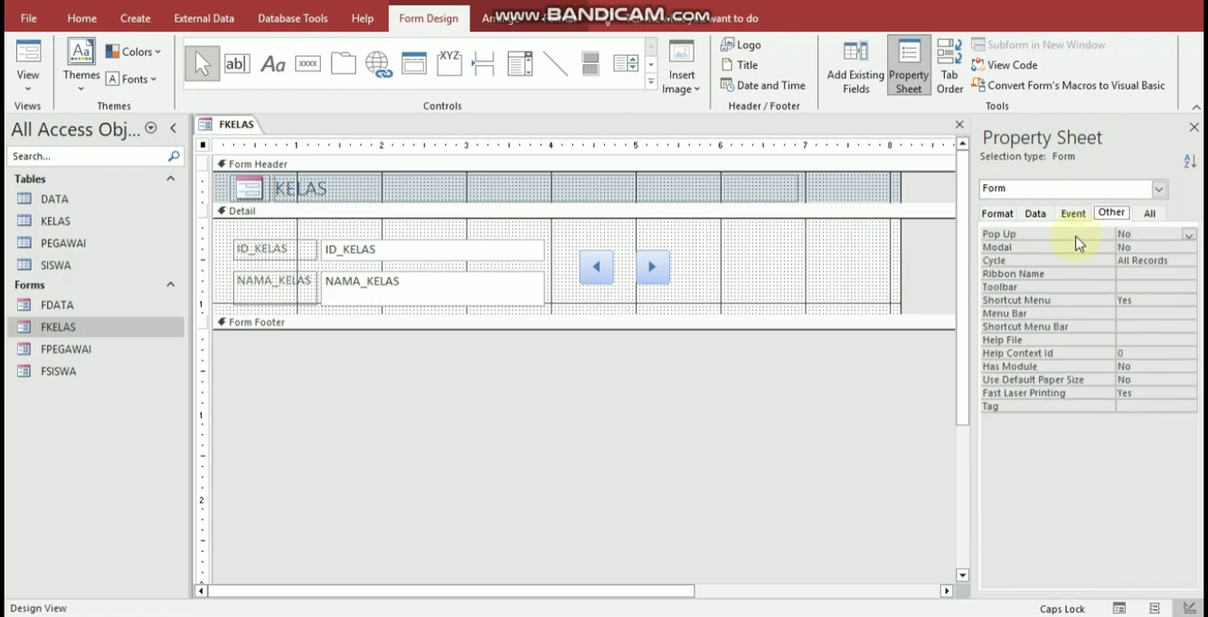
{"action": "double_click", "coordinate": [1076, 236]}
{"action": "left_click", "coordinate": [1069, 248]}
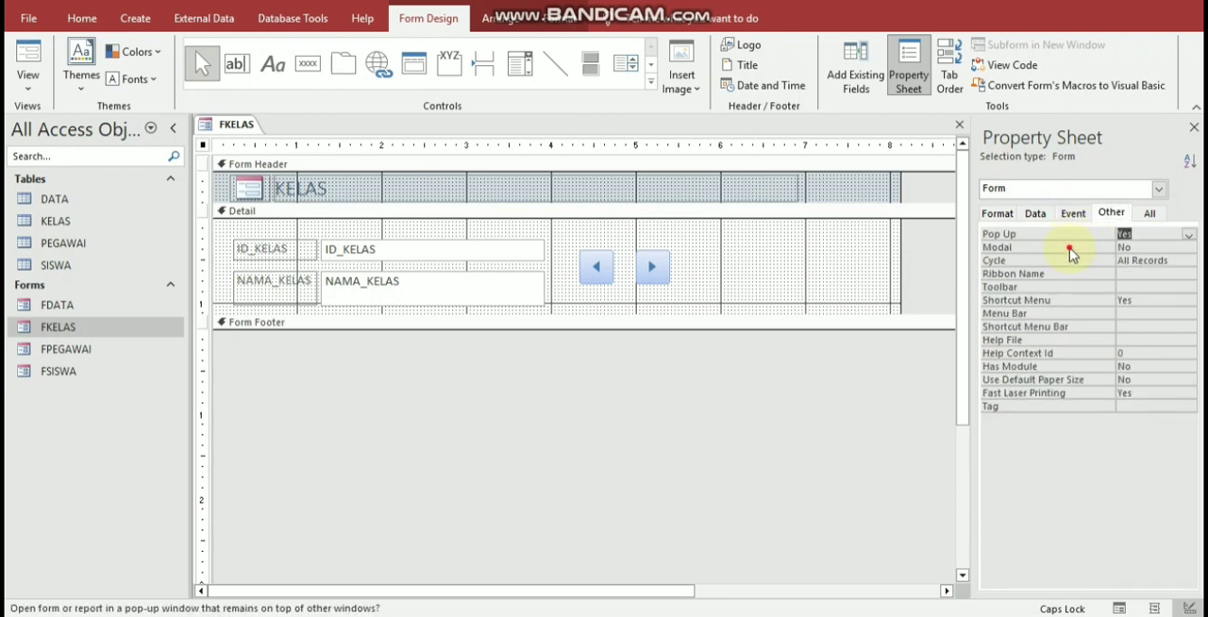
{"action": "double_click", "coordinate": [1069, 248]}
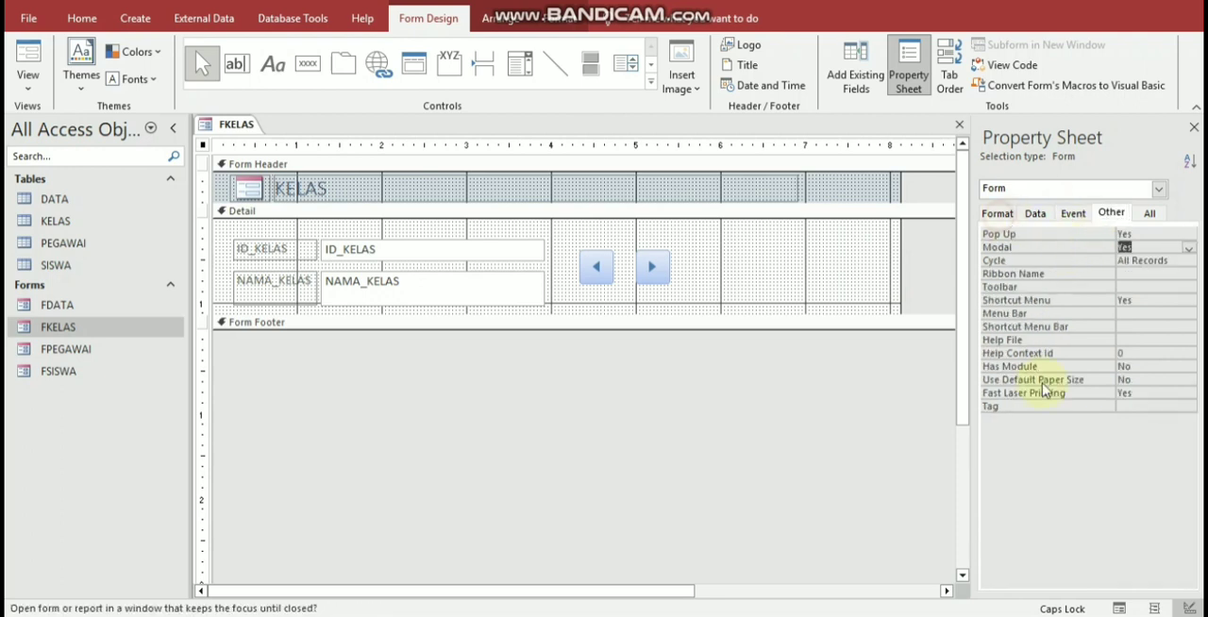
Step: Set the FKELAS form's Record Selectors and Navigation Buttons properties to No, and close the form
{"action": "left_click", "coordinate": [998, 213]}
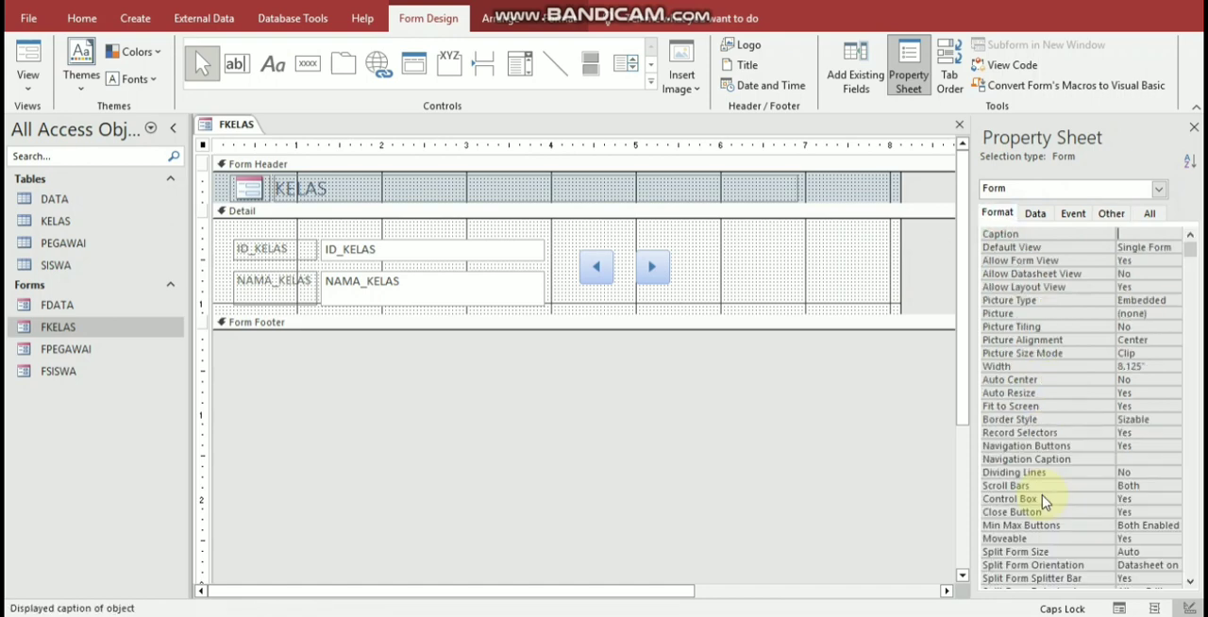
{"action": "double_click", "coordinate": [1038, 432]}
{"action": "left_click", "coordinate": [1061, 447]}
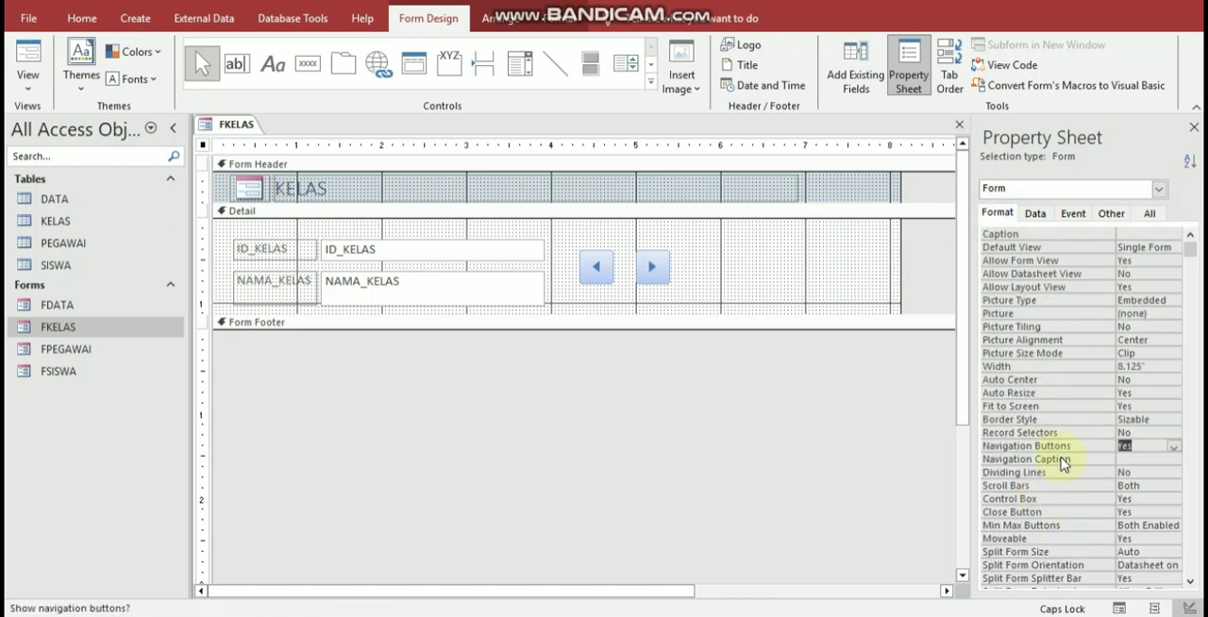
{"action": "double_click", "coordinate": [1061, 447]}
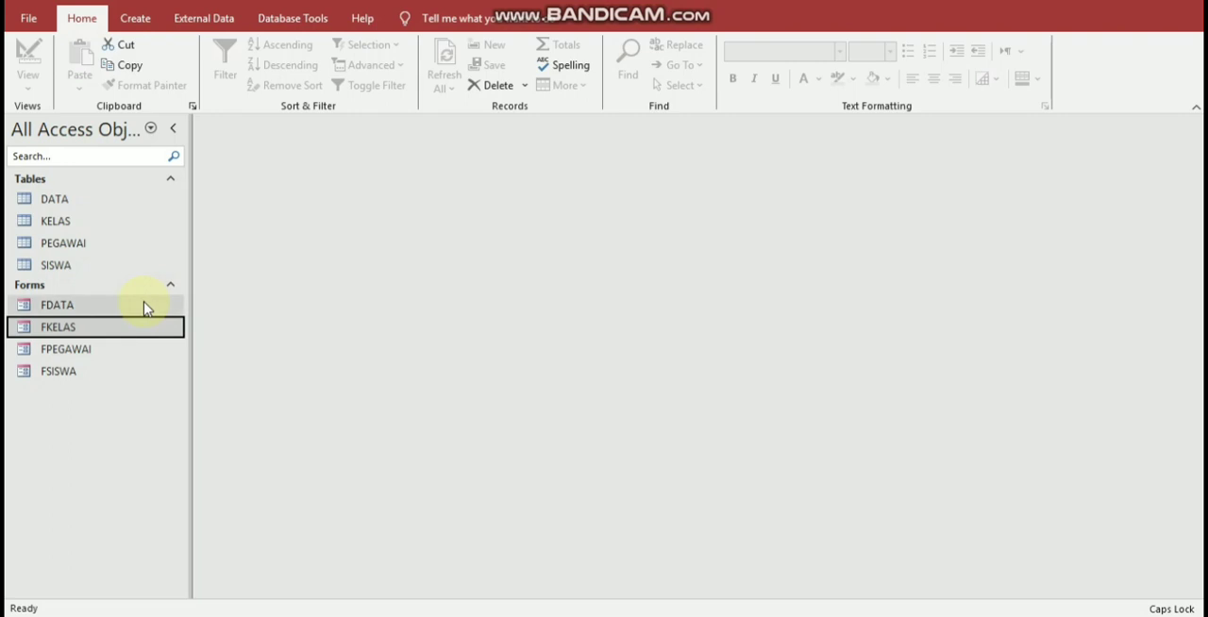
Step: Open the FDATA form and switch it to Design View
{"action": "double_click", "coordinate": [57, 304]}
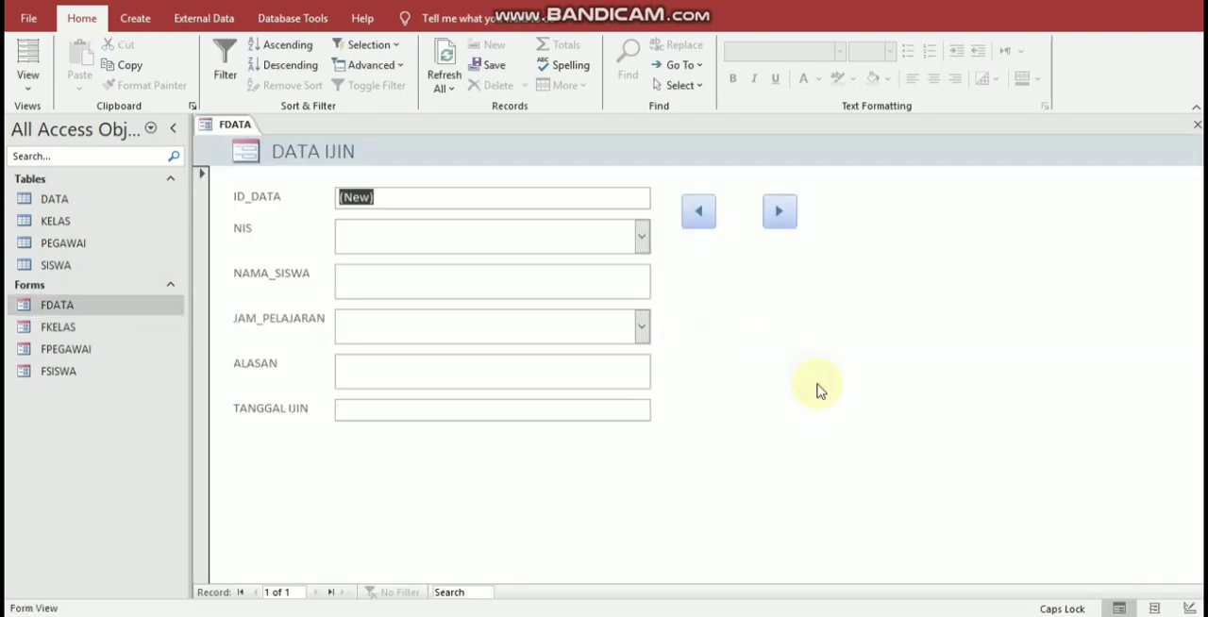
{"action": "right_click", "coordinate": [781, 319]}
{"action": "left_click", "coordinate": [854, 368]}
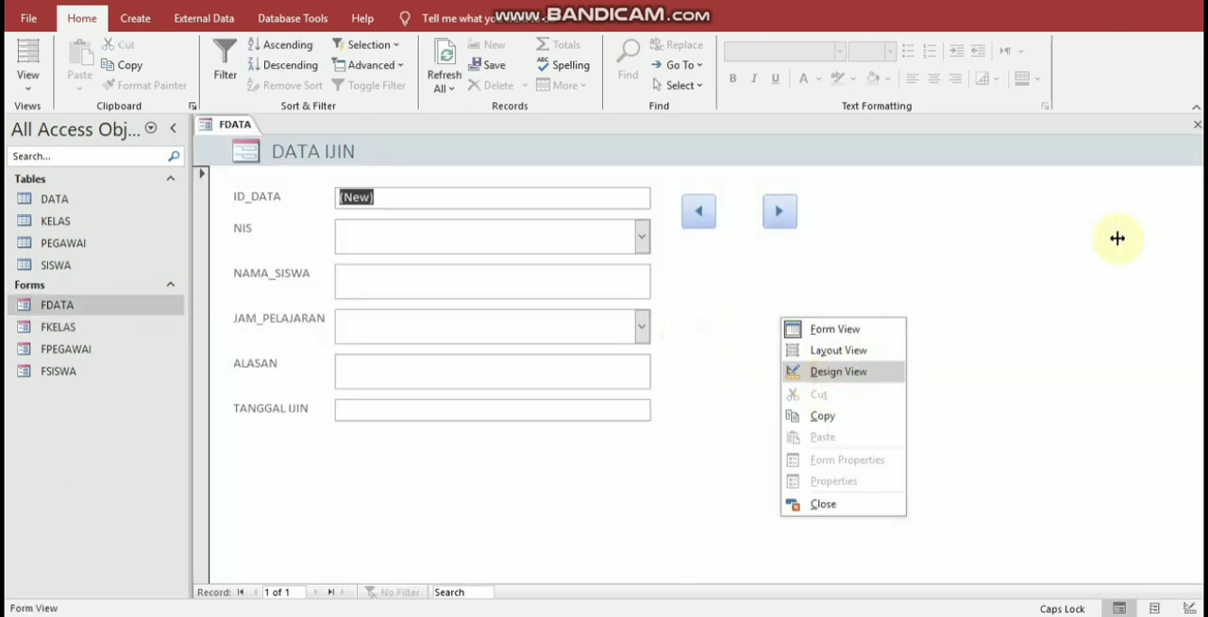
Step: Set the FDATA form's Pop Up and Modal properties to Yes, and its Record Selectors and Navigation Buttons properties to No
{"action": "left_click", "coordinate": [1148, 213]}
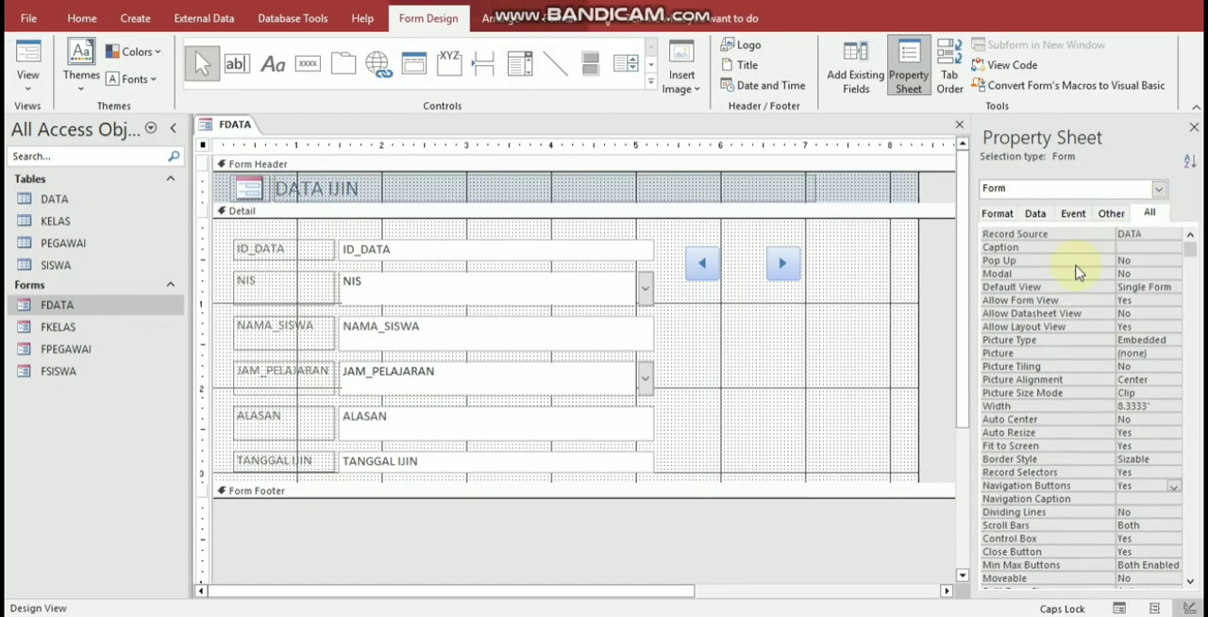
{"action": "double_click", "coordinate": [1075, 265]}
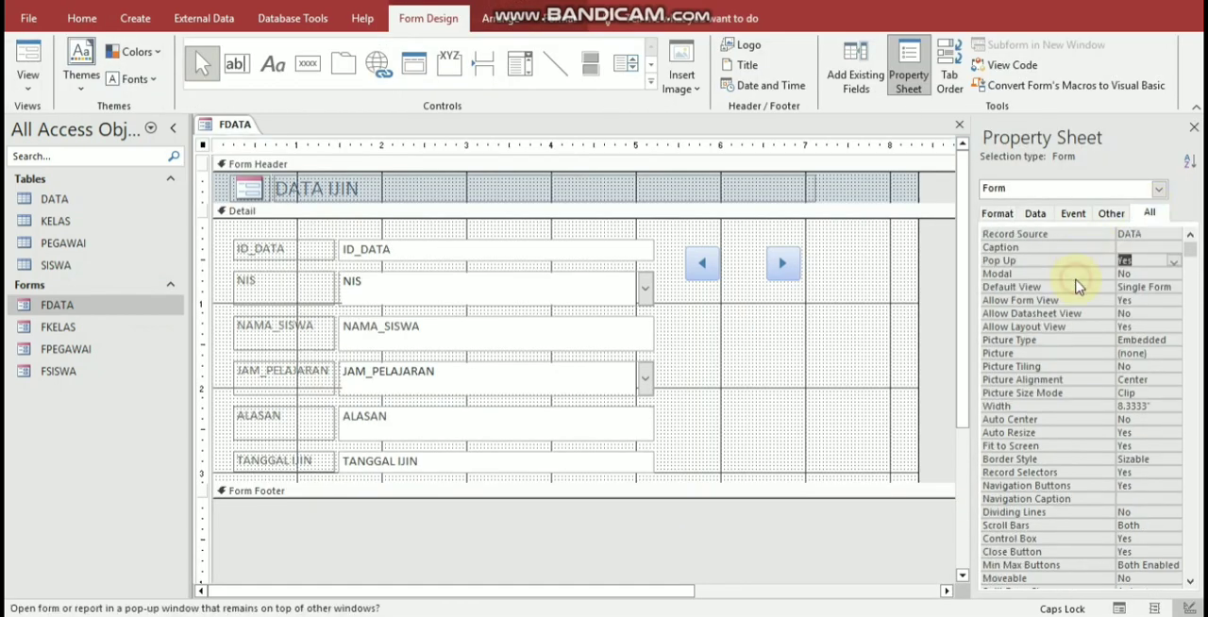
{"action": "double_click", "coordinate": [1076, 280]}
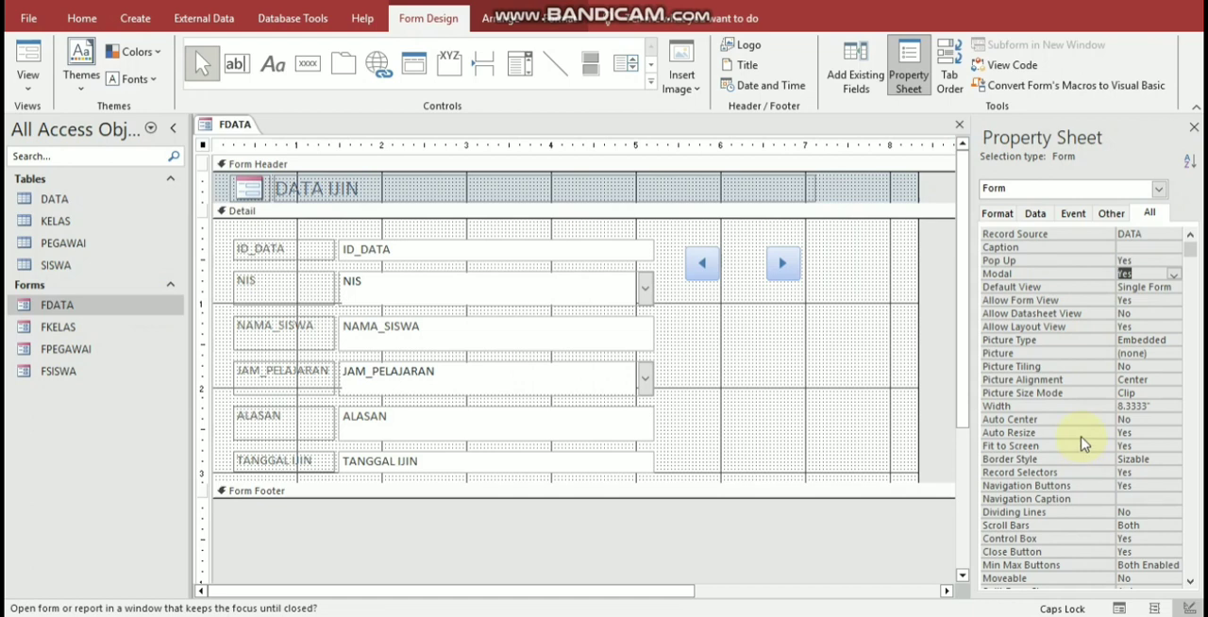
{"action": "scroll", "coordinate": [1083, 443], "scroll_direction": "down", "scroll_amount": 3}
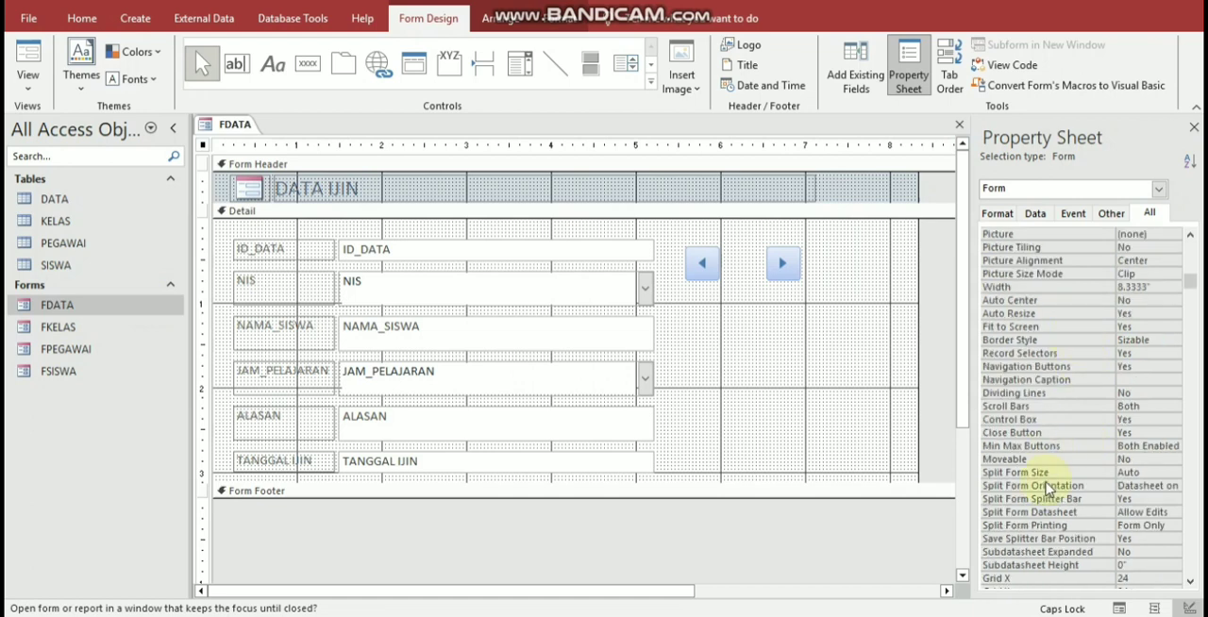
{"action": "double_click", "coordinate": [1065, 356]}
{"action": "double_click", "coordinate": [1069, 369]}
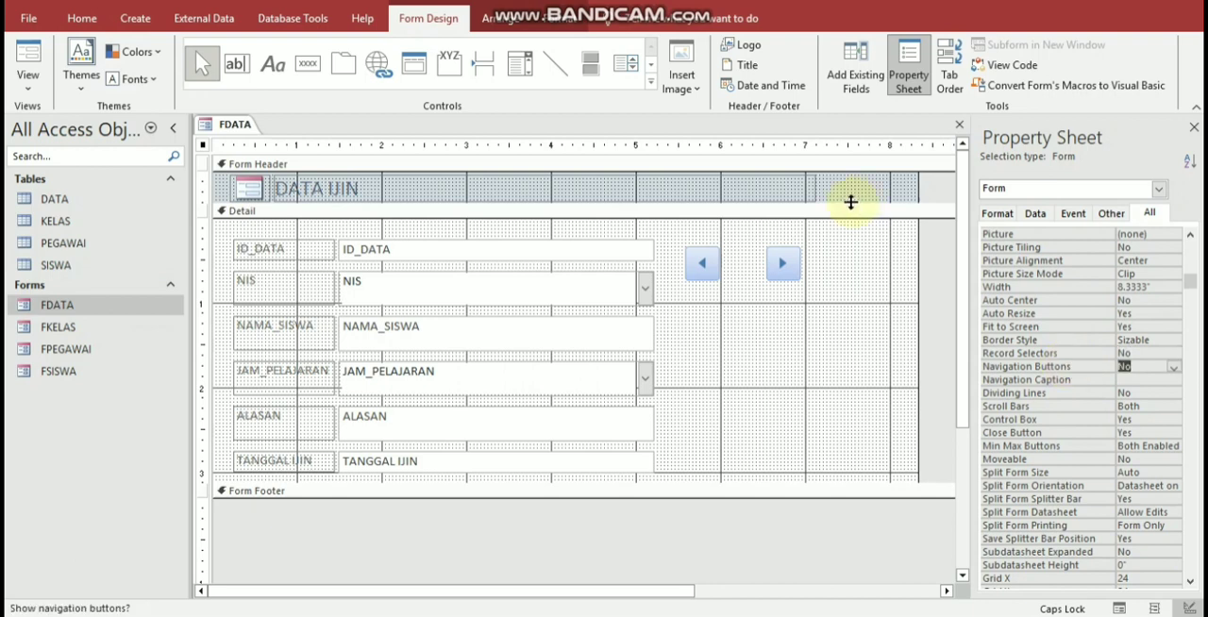
Step: Show FDATA in Form View, and close the form with its changes saved
{"action": "left_click", "coordinate": [29, 55]}
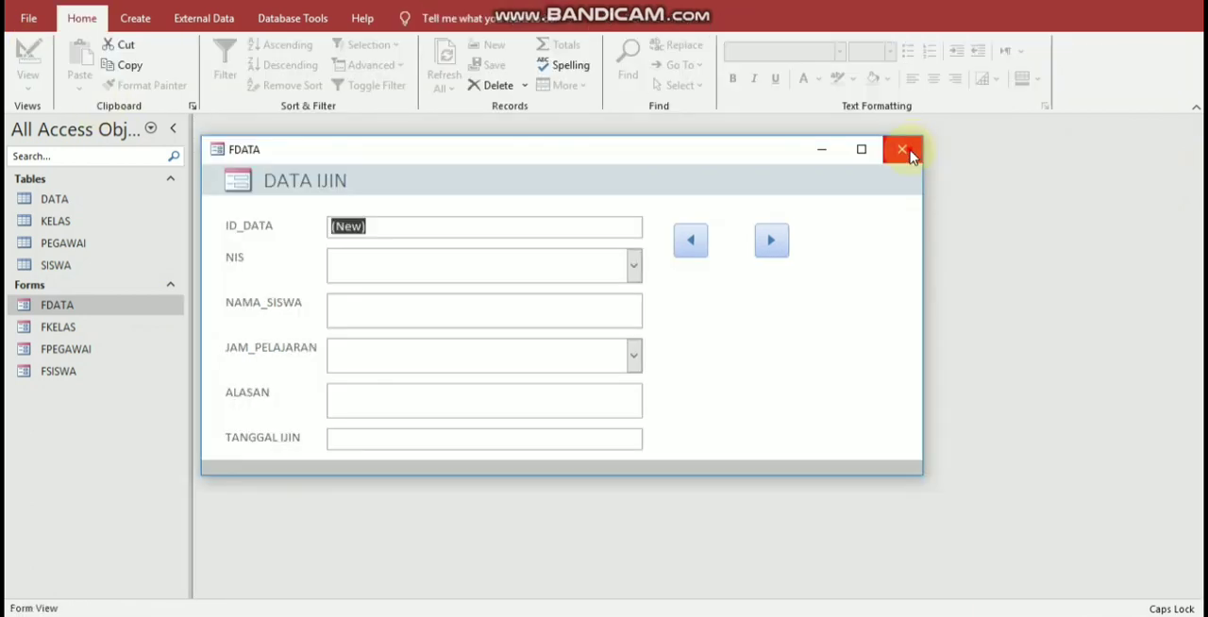
{"action": "left_click", "coordinate": [380, 356]}
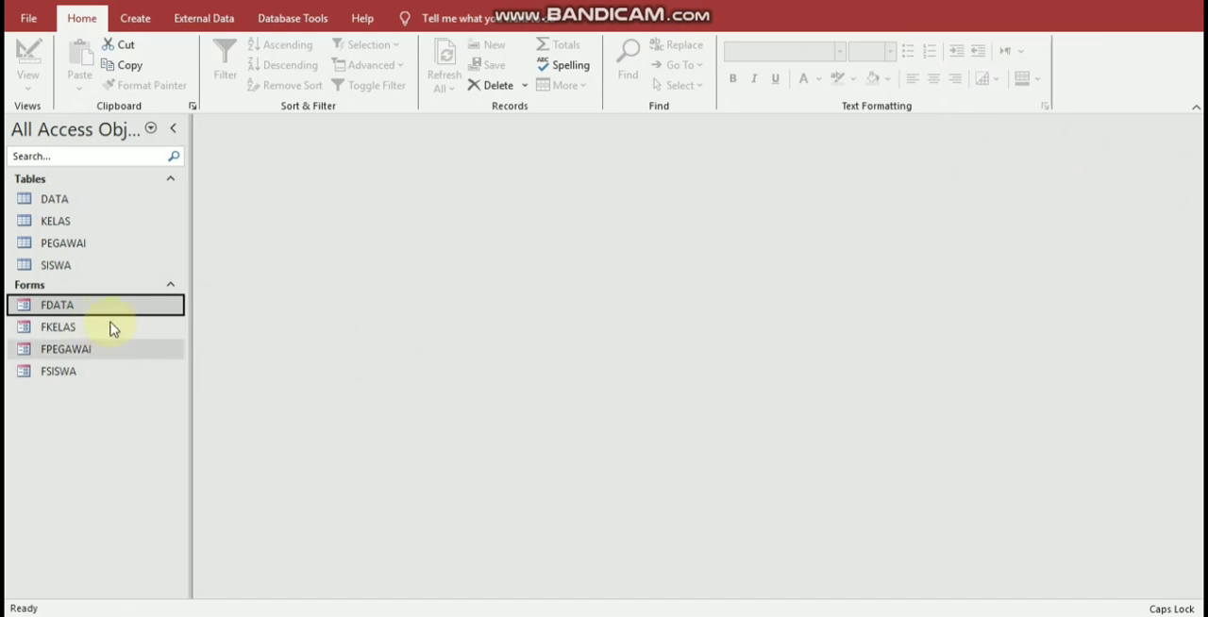
{"action": "left_click", "coordinate": [141, 305]}
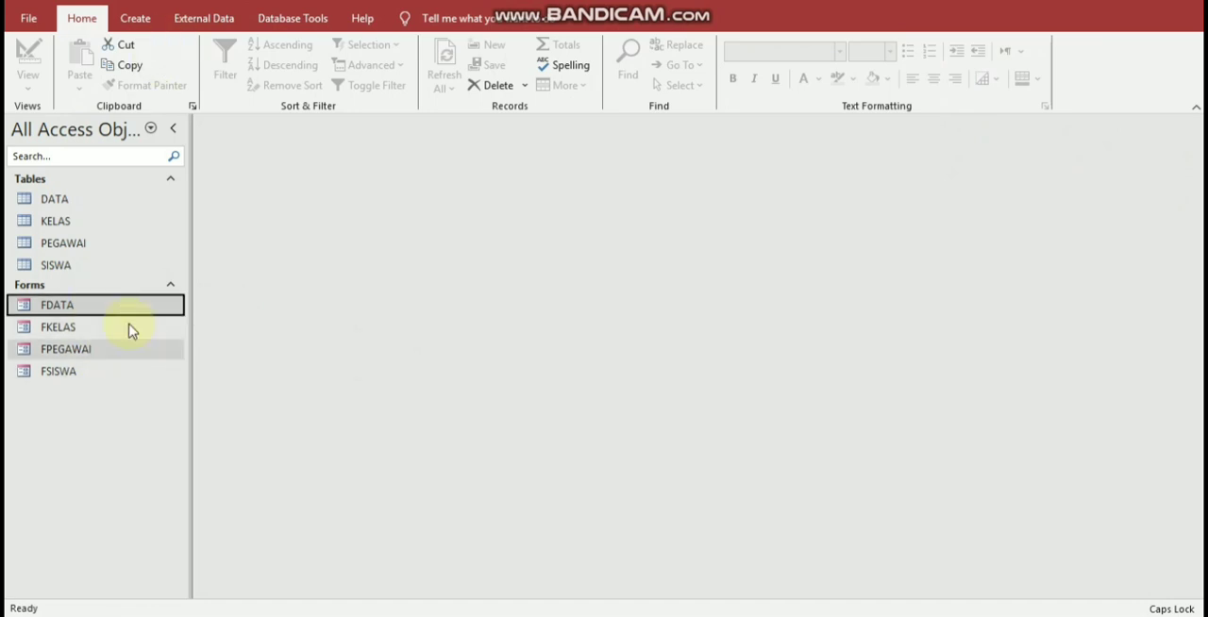
Step: Create a blank form in Design View and draw a rectangle about 4.67 by 1.25 inches near the top of the Detail section
{"action": "left_click", "coordinate": [146, 23]}
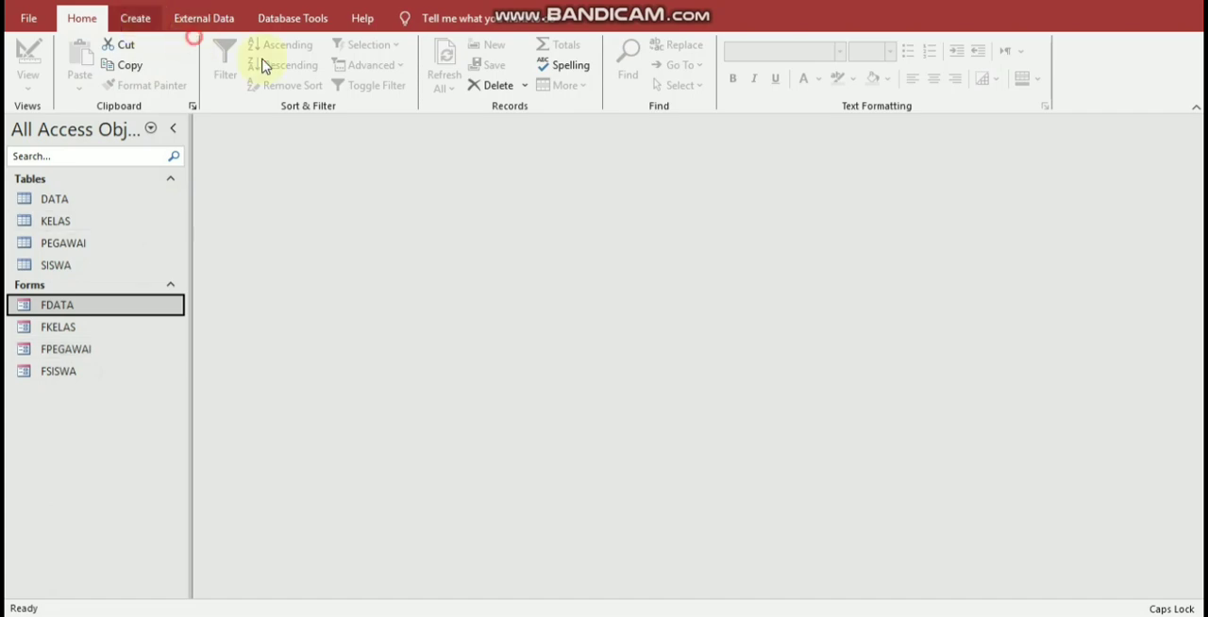
{"action": "left_click", "coordinate": [369, 75]}
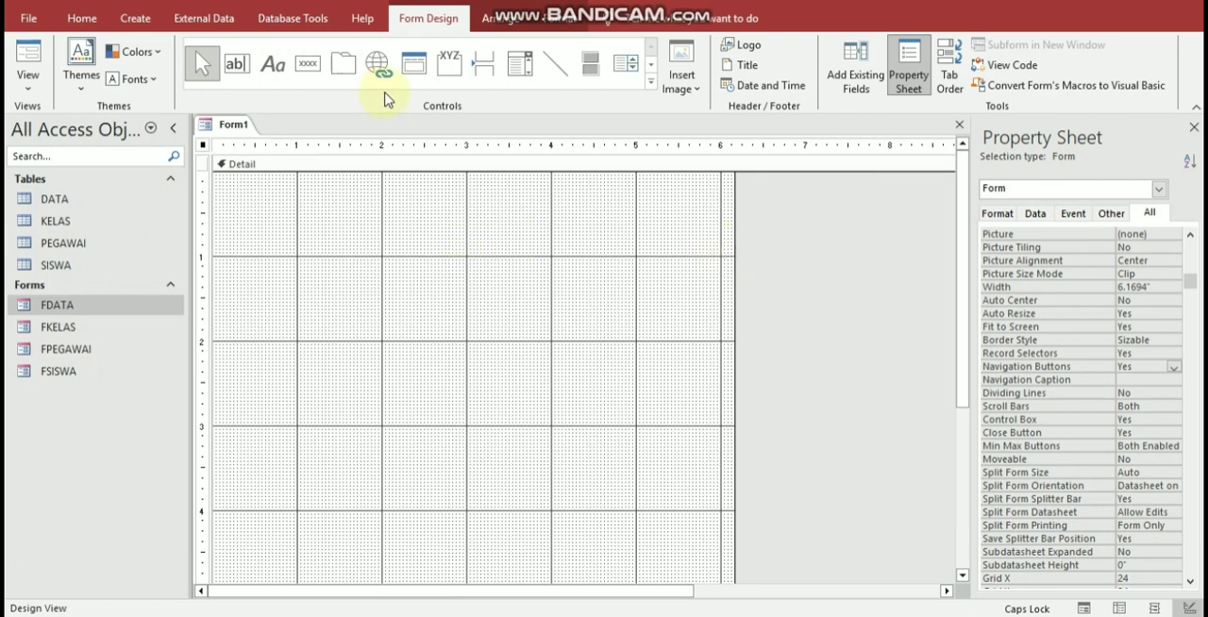
{"action": "left_click", "coordinate": [650, 81]}
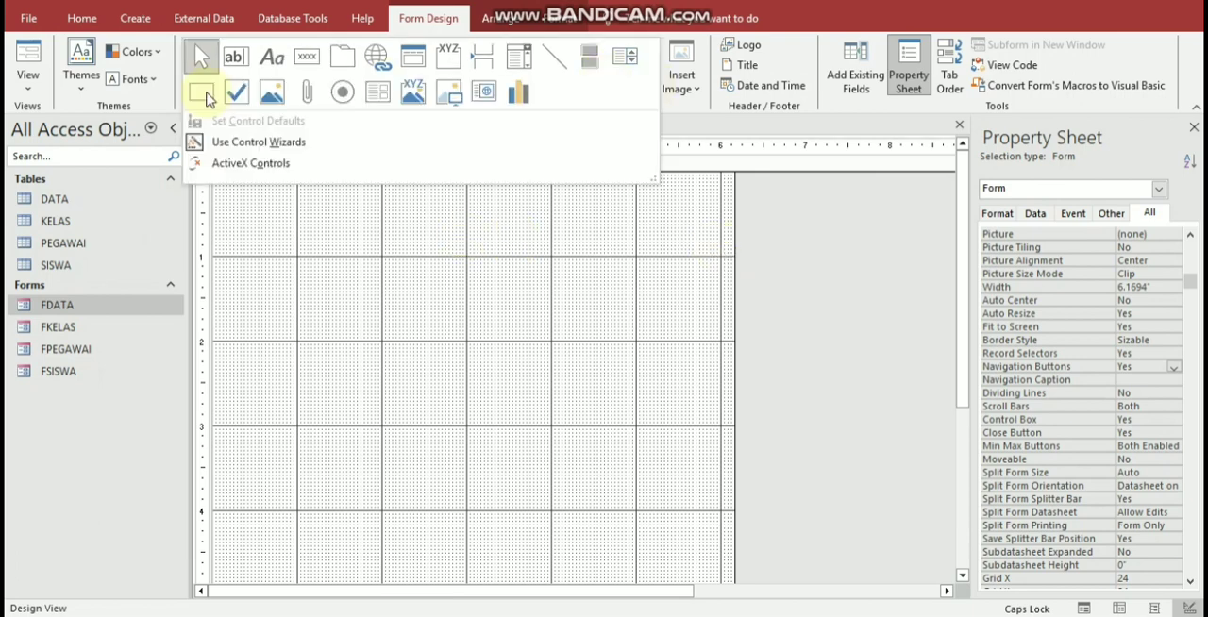
{"action": "left_click", "coordinate": [200, 91]}
{"action": "left_click", "coordinate": [337, 243]}
{"action": "left_click_drag", "start_coordinate": [272, 199], "coordinate": [669, 306]}
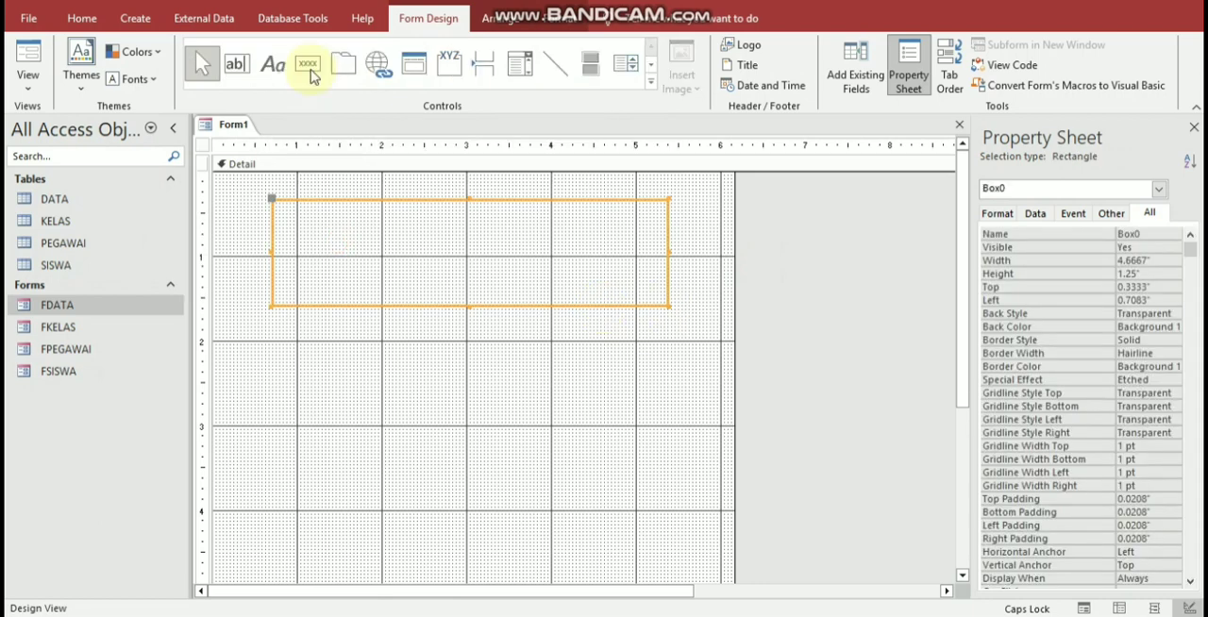
Step: Add a command button below the rectangle without using the Command Button Wizard, and caption it DATA
{"action": "left_click", "coordinate": [311, 70]}
{"action": "left_click", "coordinate": [298, 386]}
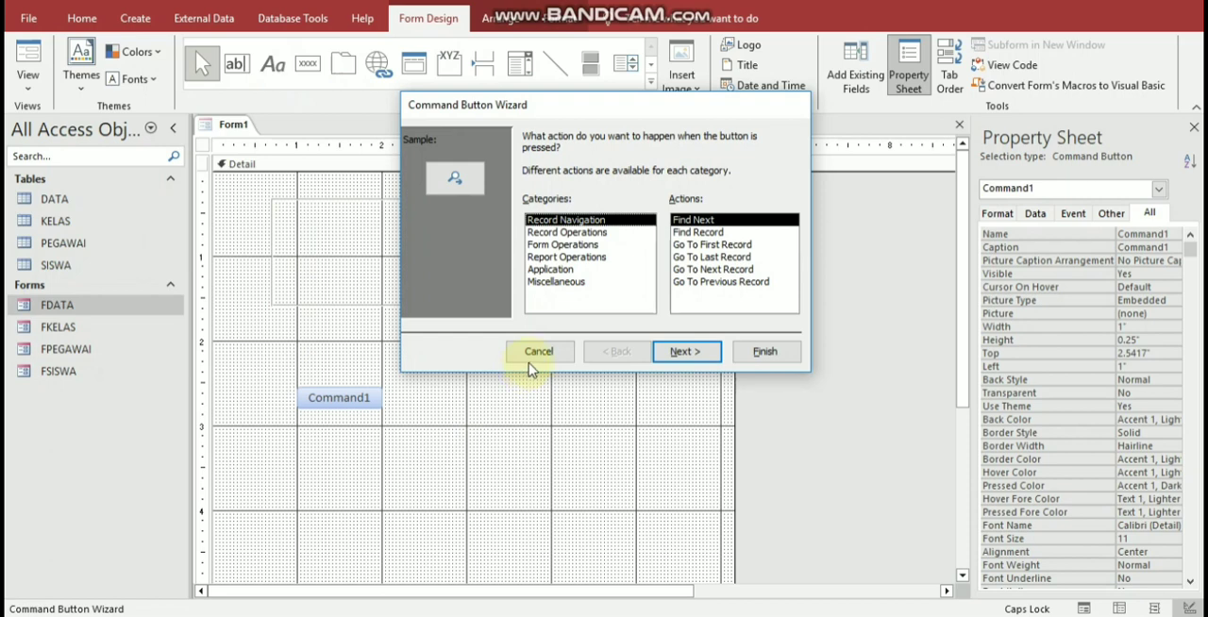
{"action": "left_click", "coordinate": [556, 354]}
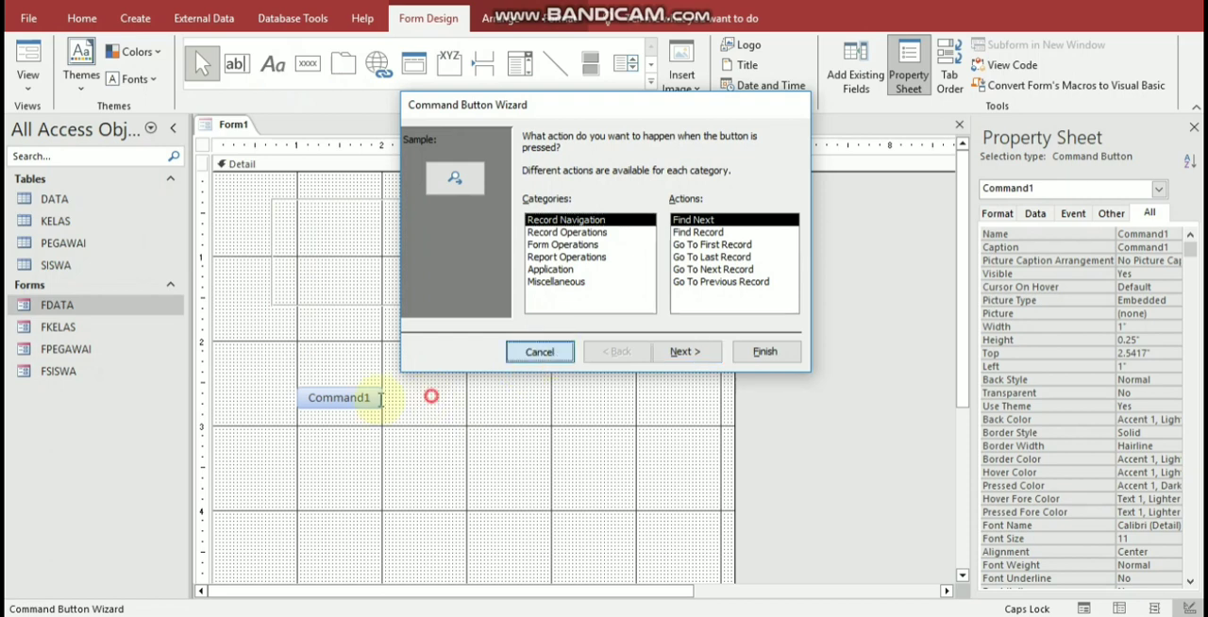
{"action": "left_click_drag", "start_coordinate": [378, 399], "coordinate": [278, 406]}
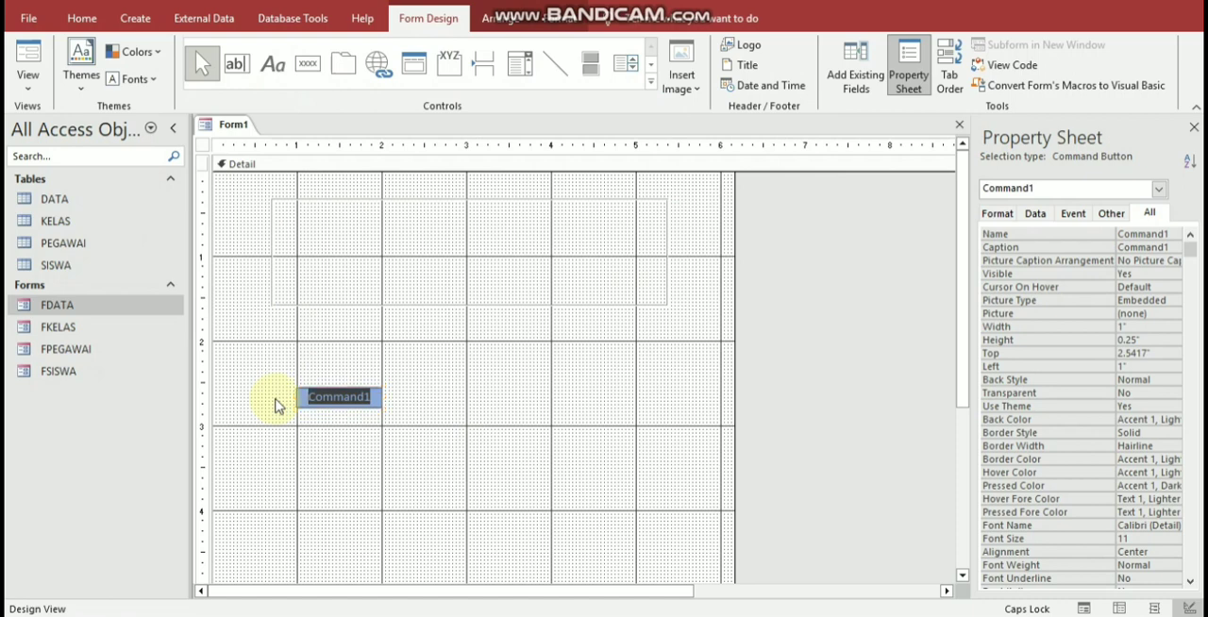
{"action": "type", "text": "DAT"}
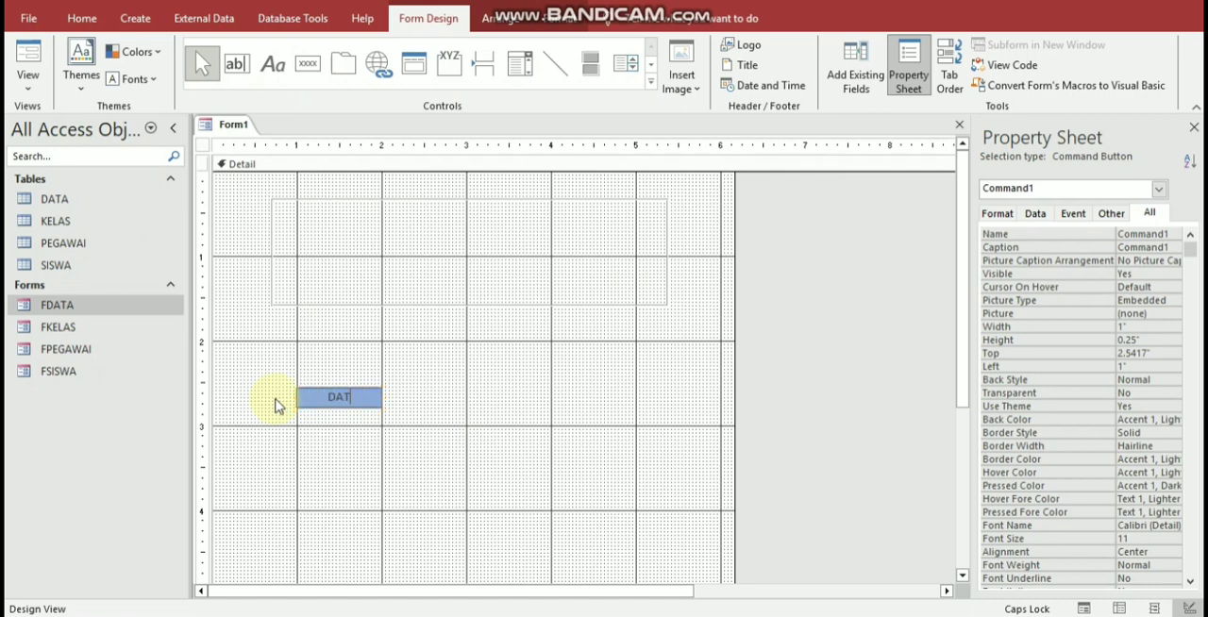
{"action": "type", "text": "A"}
{"action": "left_click", "coordinate": [362, 397]}
{"action": "key", "text": "Return"}
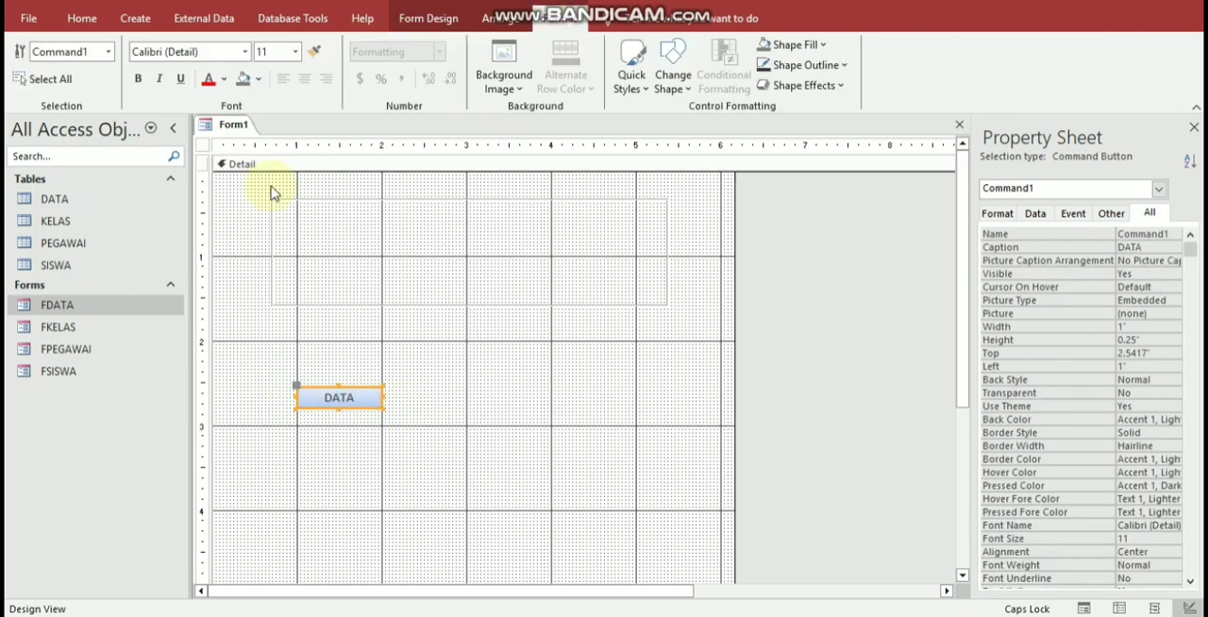
Step: Set the DATA button's font size to 20 and enlarge the button to about 1.17 by 0.46 inches
{"action": "left_click", "coordinate": [296, 50]}
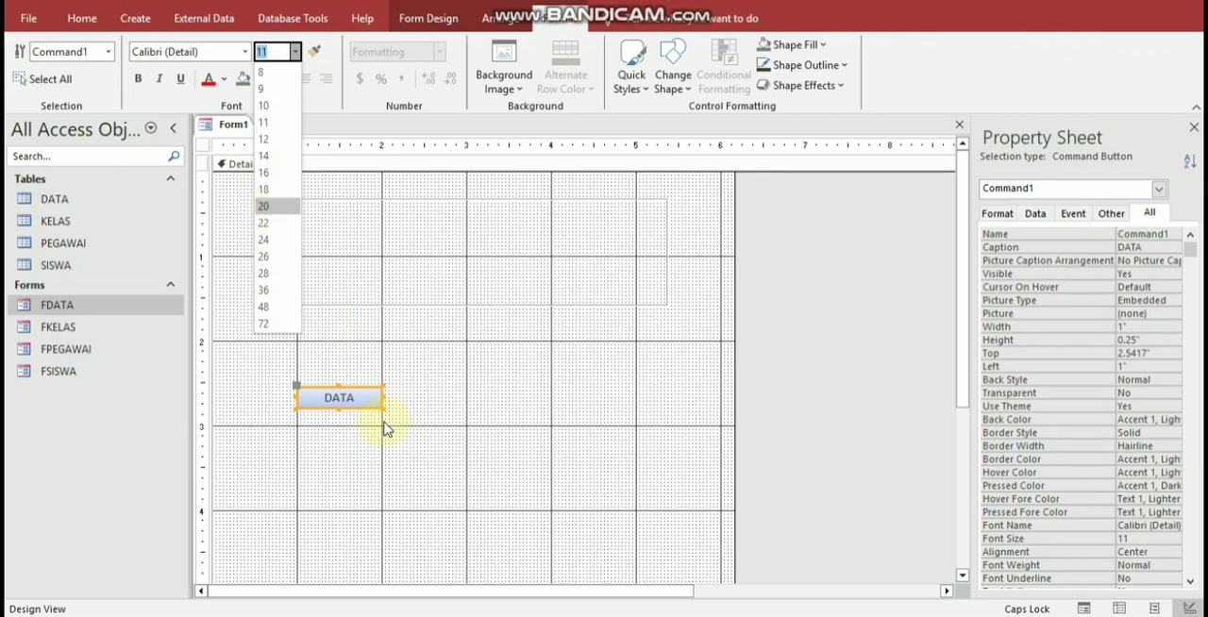
{"action": "type", "text": "20"}
{"action": "key", "text": "Return"}
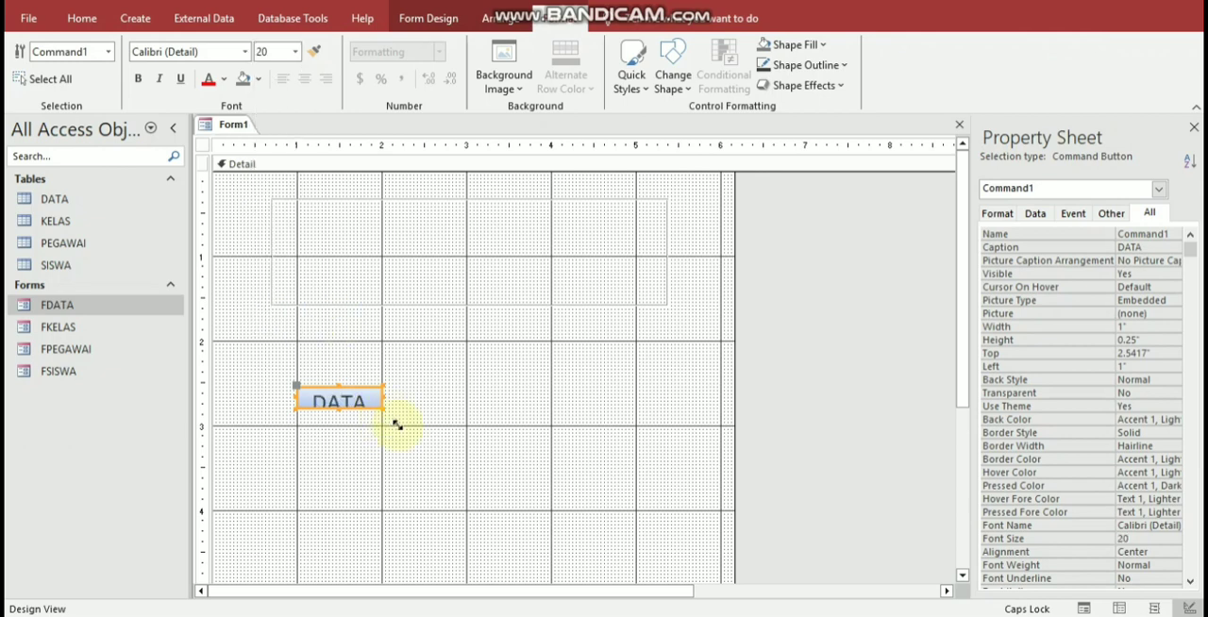
{"action": "left_click_drag", "start_coordinate": [397, 424], "coordinate": [397, 427]}
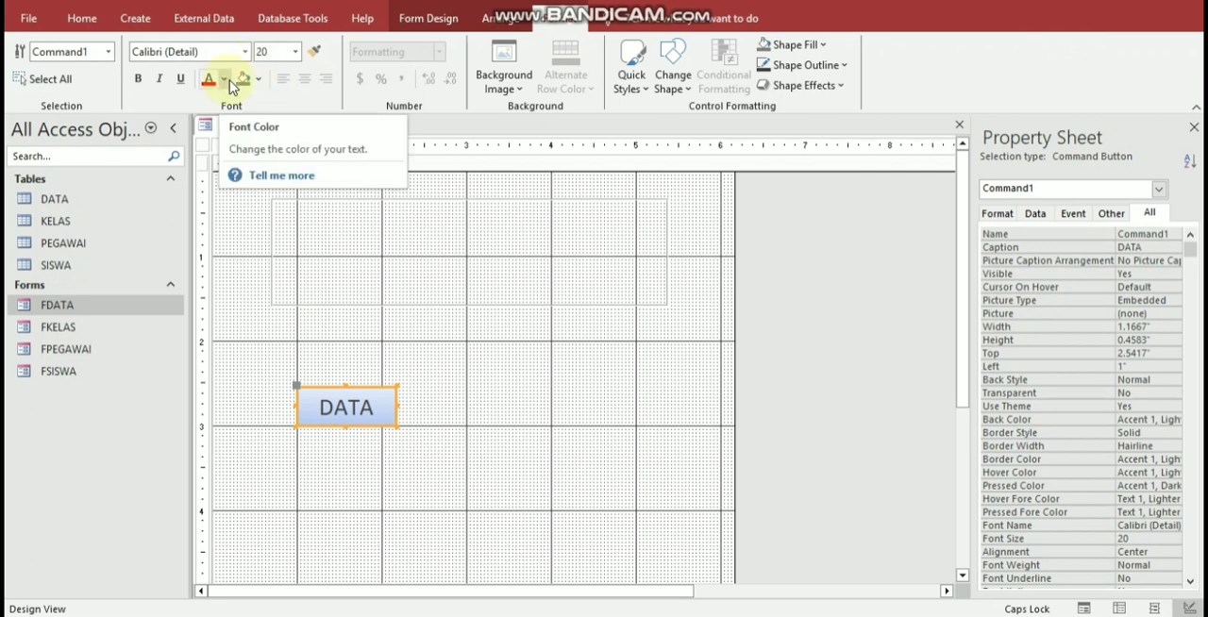
Step: Give the DATA button a light gray Accent 3 background fill
{"action": "left_click", "coordinate": [259, 81]}
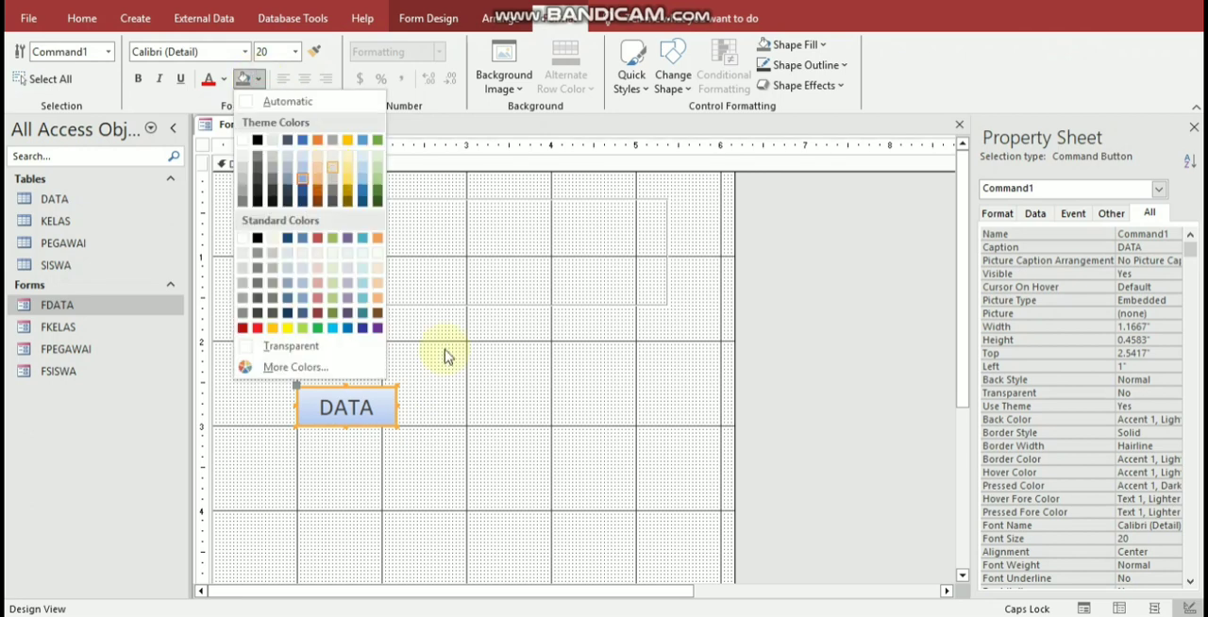
{"action": "left_click", "coordinate": [383, 434]}
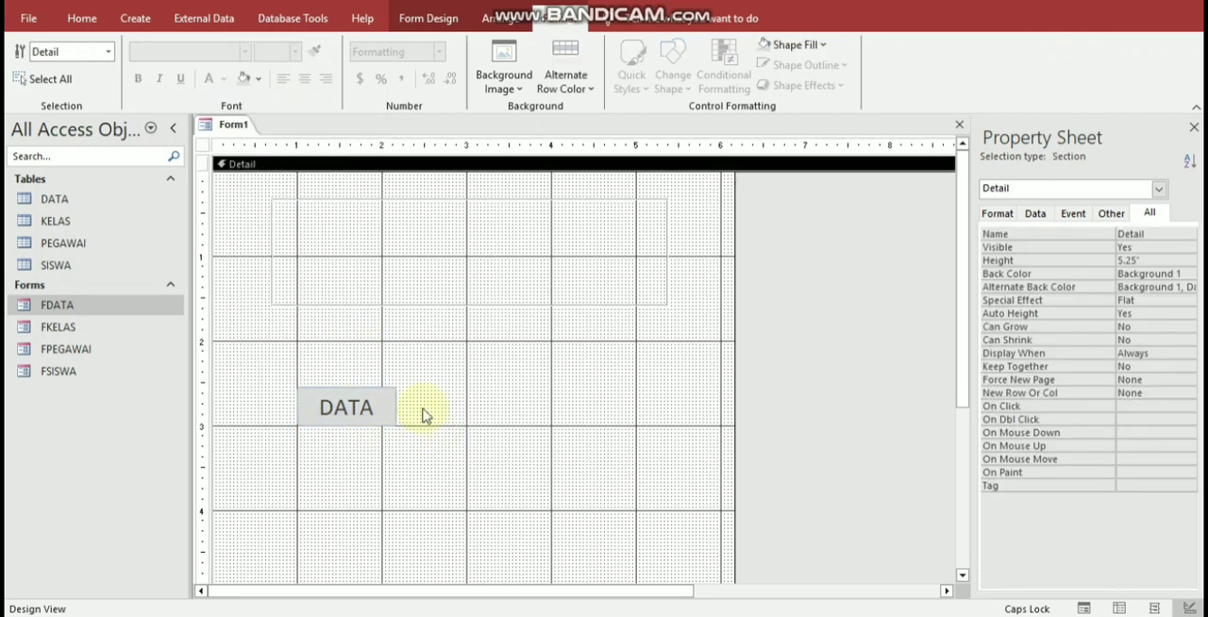
{"action": "left_click", "coordinate": [391, 416]}
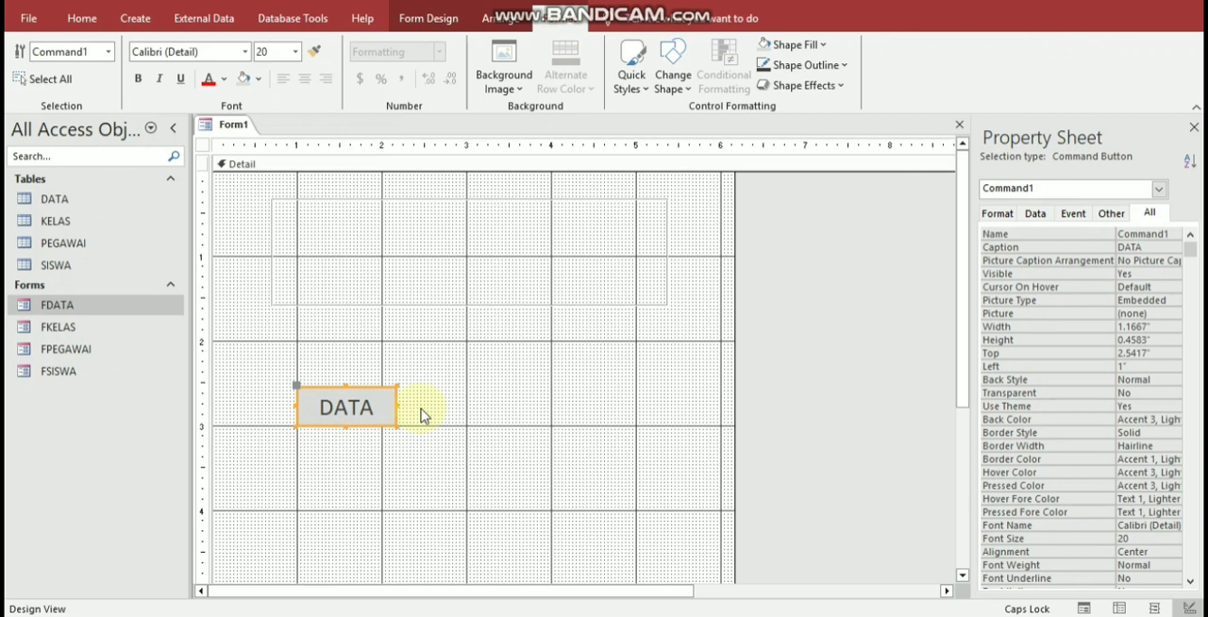
{"action": "left_click", "coordinate": [420, 411]}
Step: Duplicate the DATA button, place the copy directly to its right, and caption the copy KELAS
{"action": "left_click", "coordinate": [387, 418]}
{"action": "left_click", "coordinate": [388, 418]}
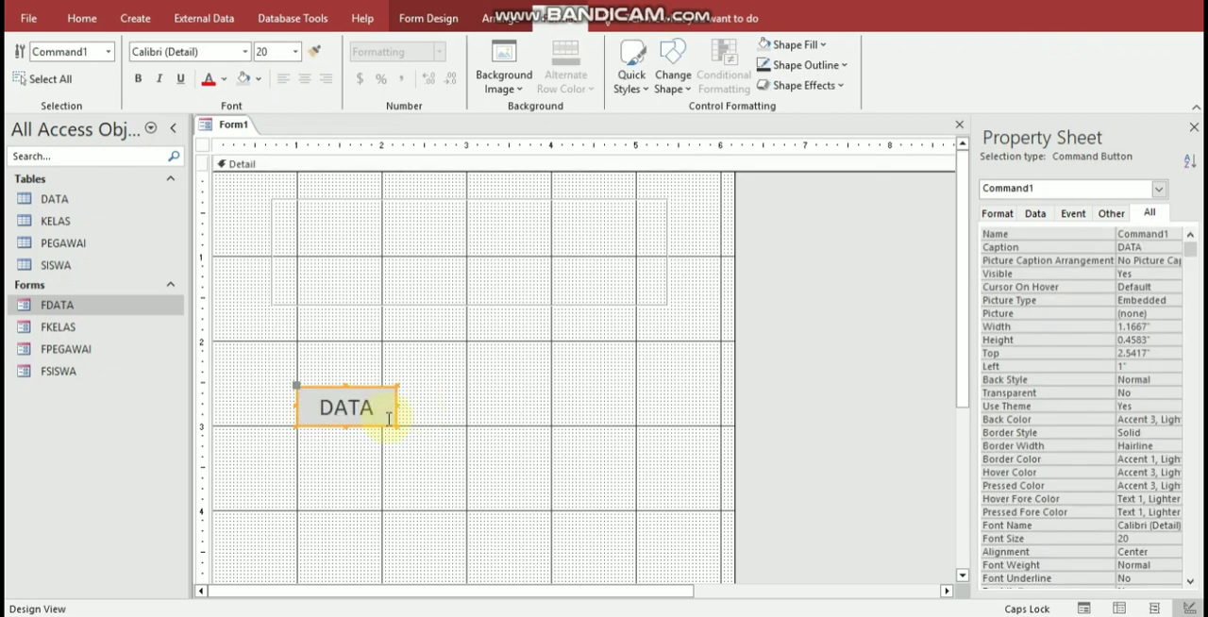
{"action": "key", "text": "ctrl+c"}
{"action": "key", "text": "ctrl+v"}
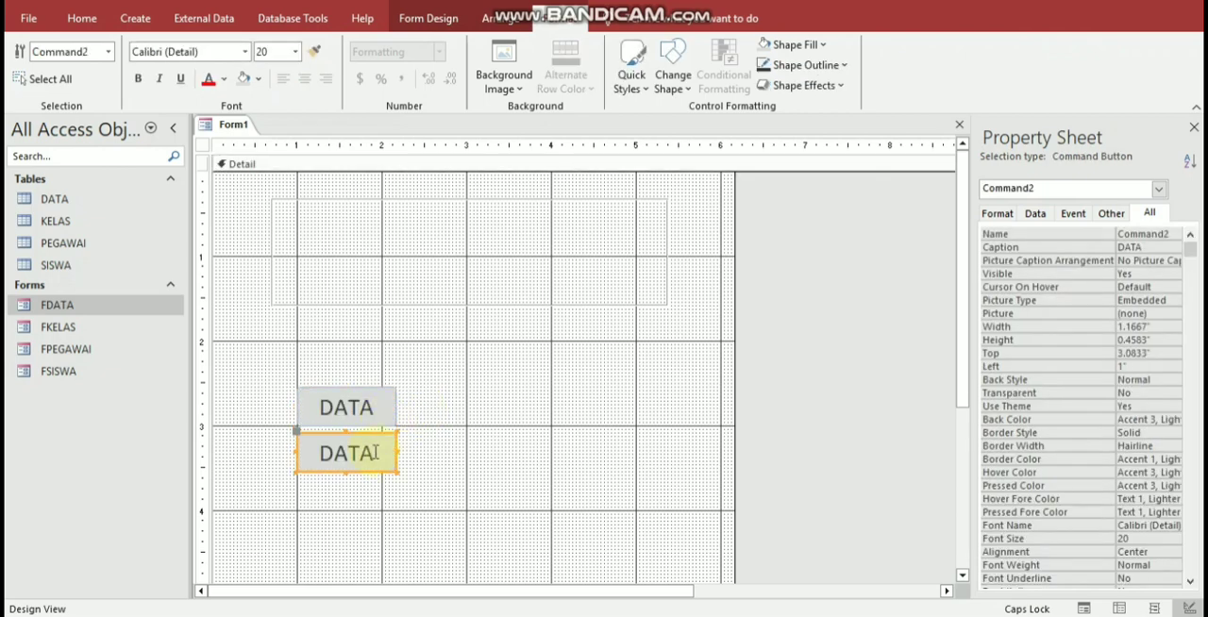
{"action": "left_click_drag", "start_coordinate": [385, 435], "coordinate": [396, 401]}
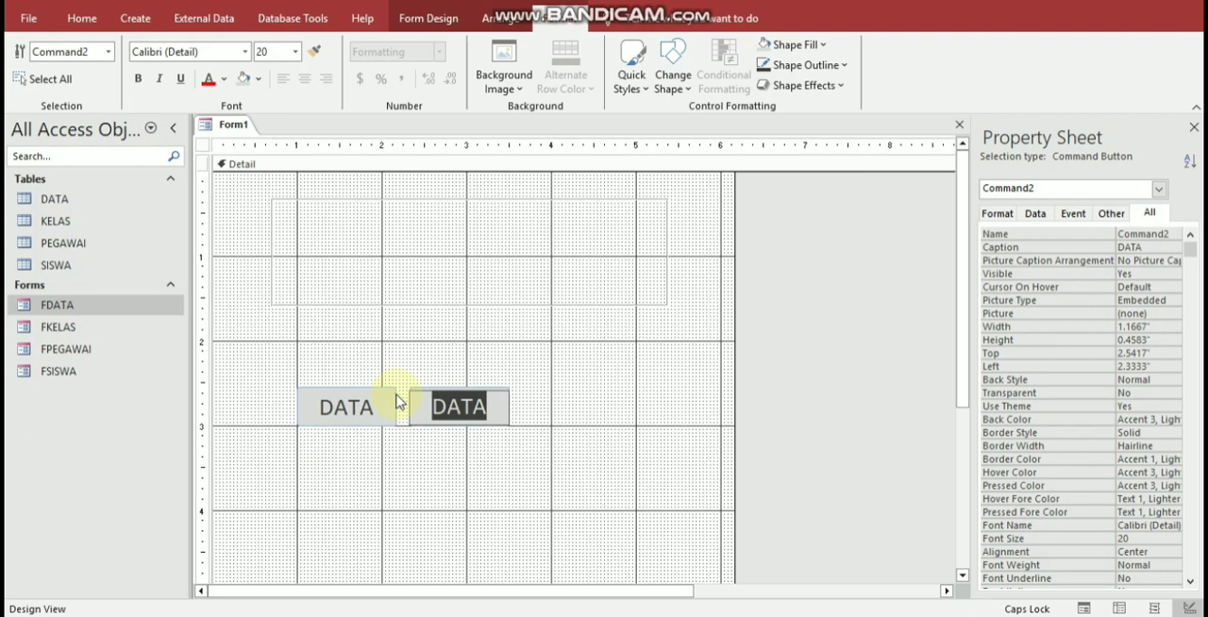
{"action": "type", "text": "KELAS"}
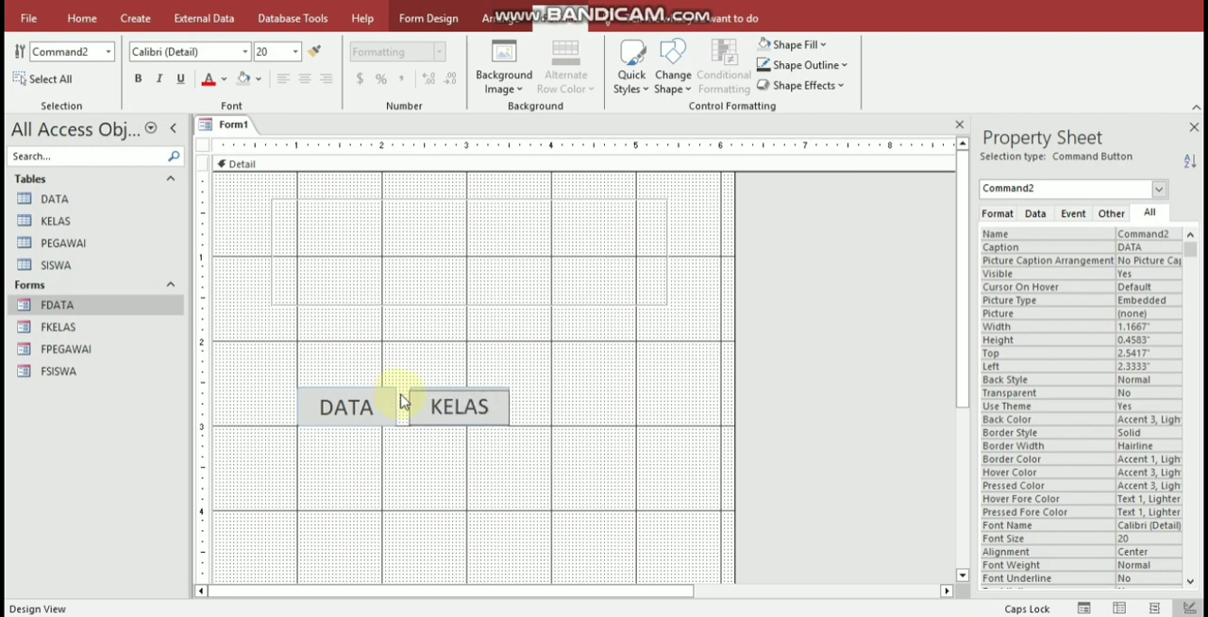
Step: Paste another copy of the DATA button and place it to the right of the KELAS button
{"action": "left_click", "coordinate": [475, 460]}
{"action": "key", "text": "ctrl+v"}
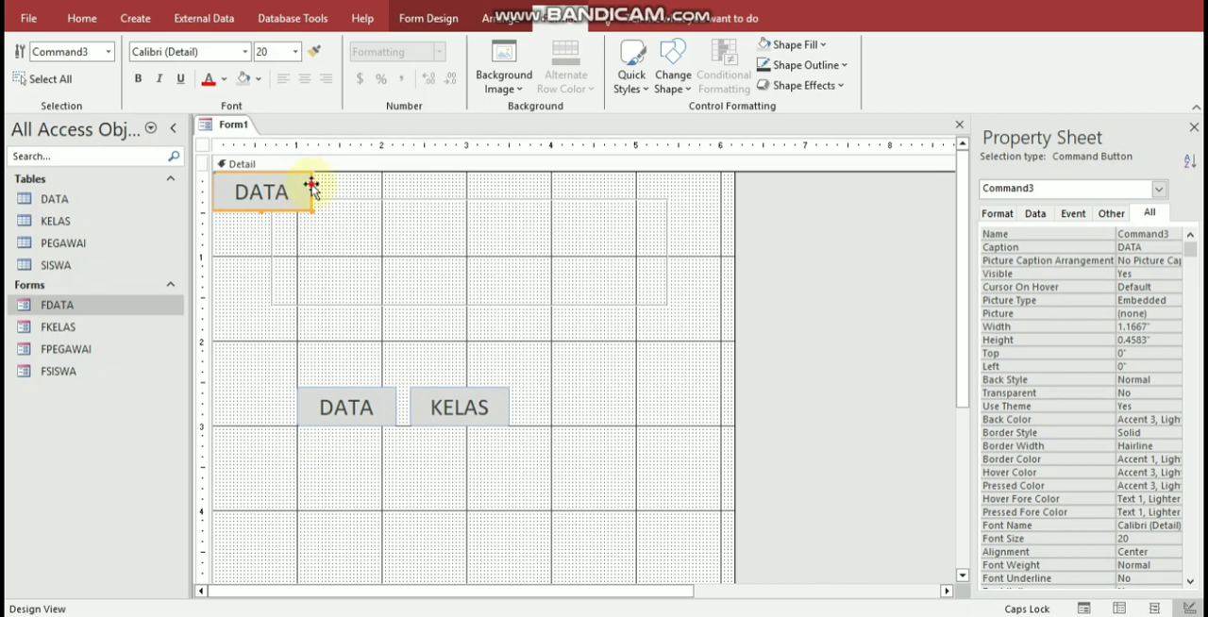
{"action": "left_click_drag", "start_coordinate": [312, 189], "coordinate": [609, 396]}
Step: Move the pasted DATA button beside the KELAS button and caption it PEGAWAI
{"action": "left_click", "coordinate": [600, 402]}
{"action": "key", "text": "ctrl+a"}
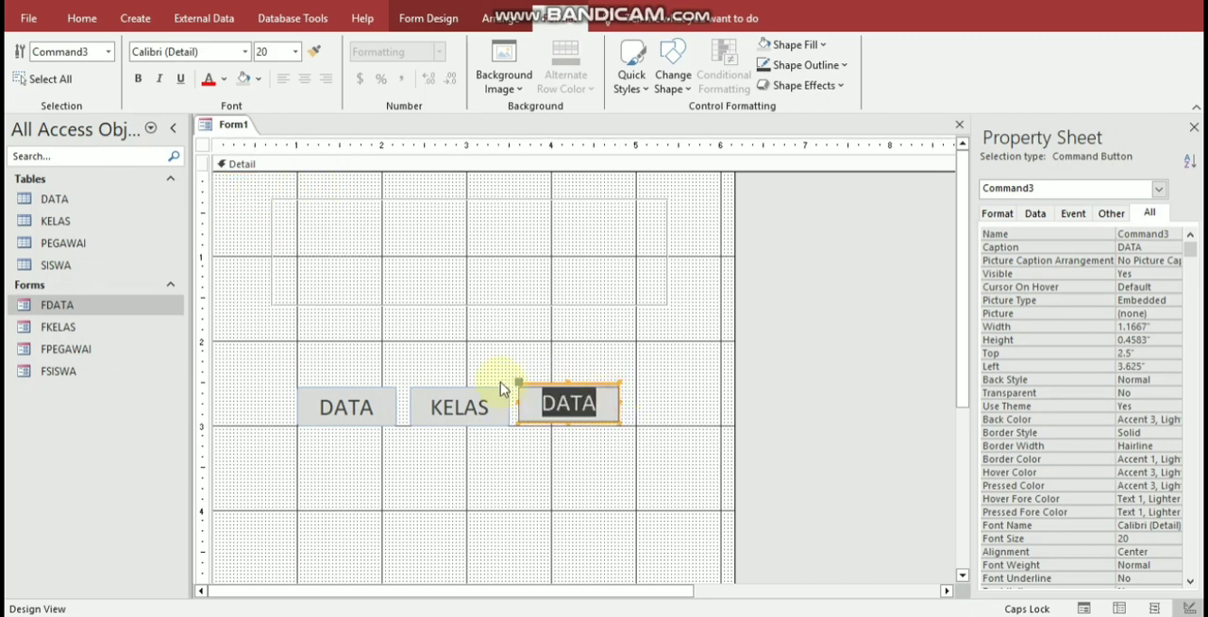
{"action": "type", "text": "PP"}
{"action": "key", "text": "Left"}
{"action": "type", "text": "EGAWA"}
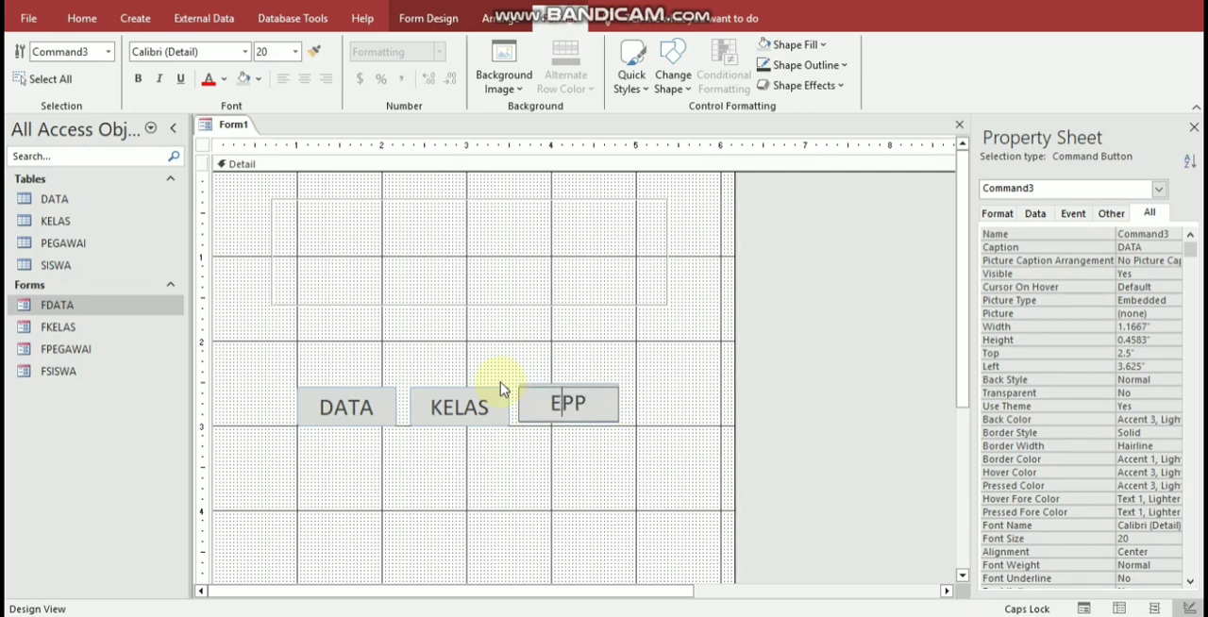
{"action": "key", "text": "Delete"}
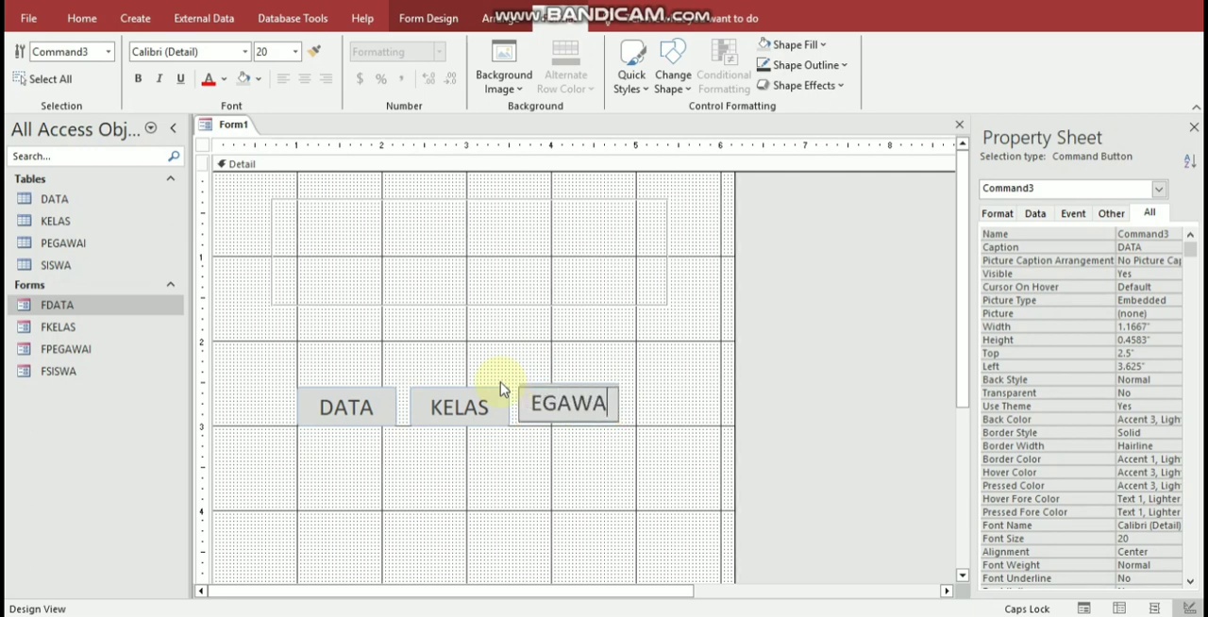
{"action": "key", "text": "BackSpace"}
{"action": "key", "text": "BackSpace"}
{"action": "key", "text": "BackSpace"}
{"action": "key", "text": "BackSpace"}
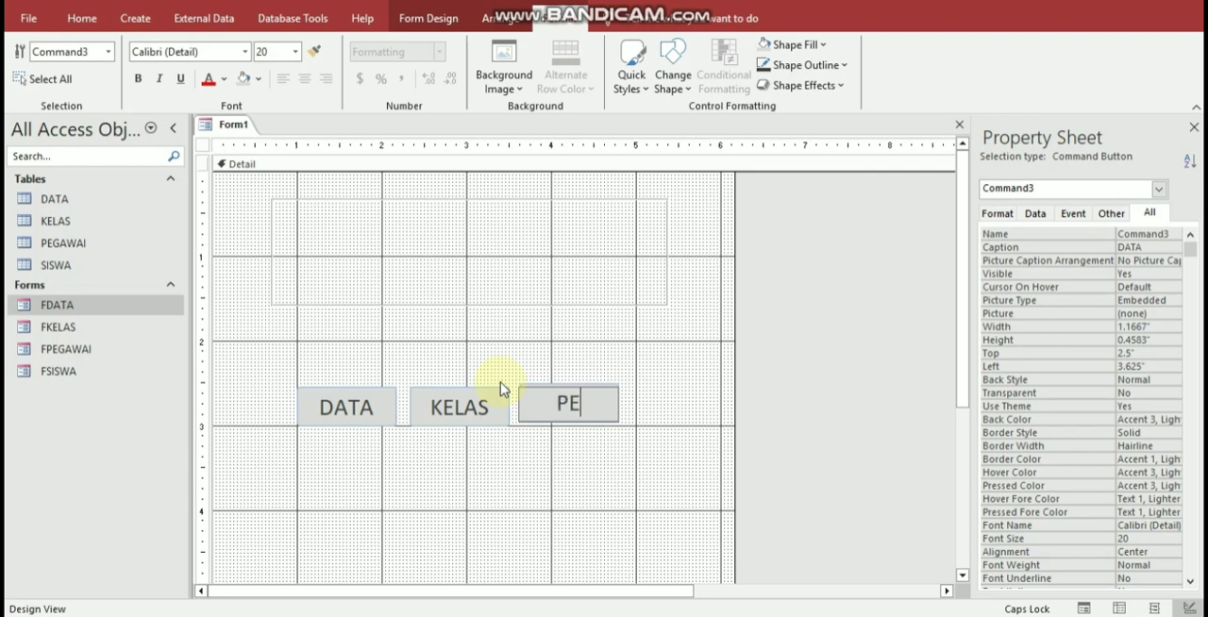
{"action": "type", "text": "GAWAI"}
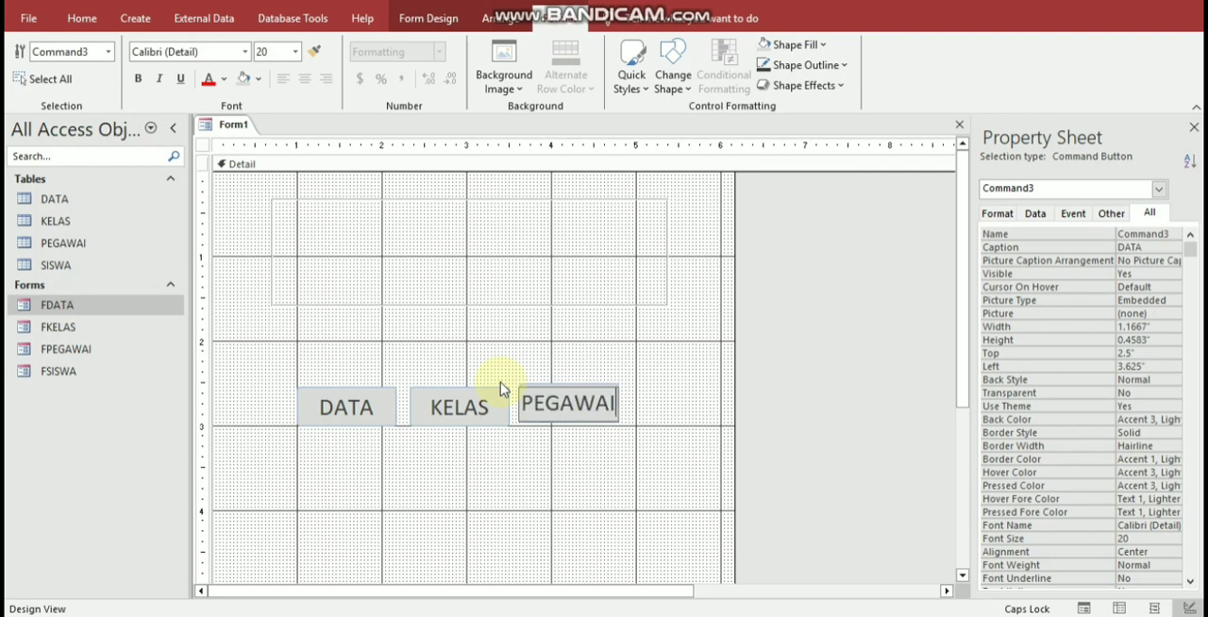
{"action": "left_click", "coordinate": [514, 462]}
Step: Duplicate the PEGAWAI button, caption the copy SISWA, and place it directly to the right of PEGAWAI
{"action": "left_click", "coordinate": [568, 414]}
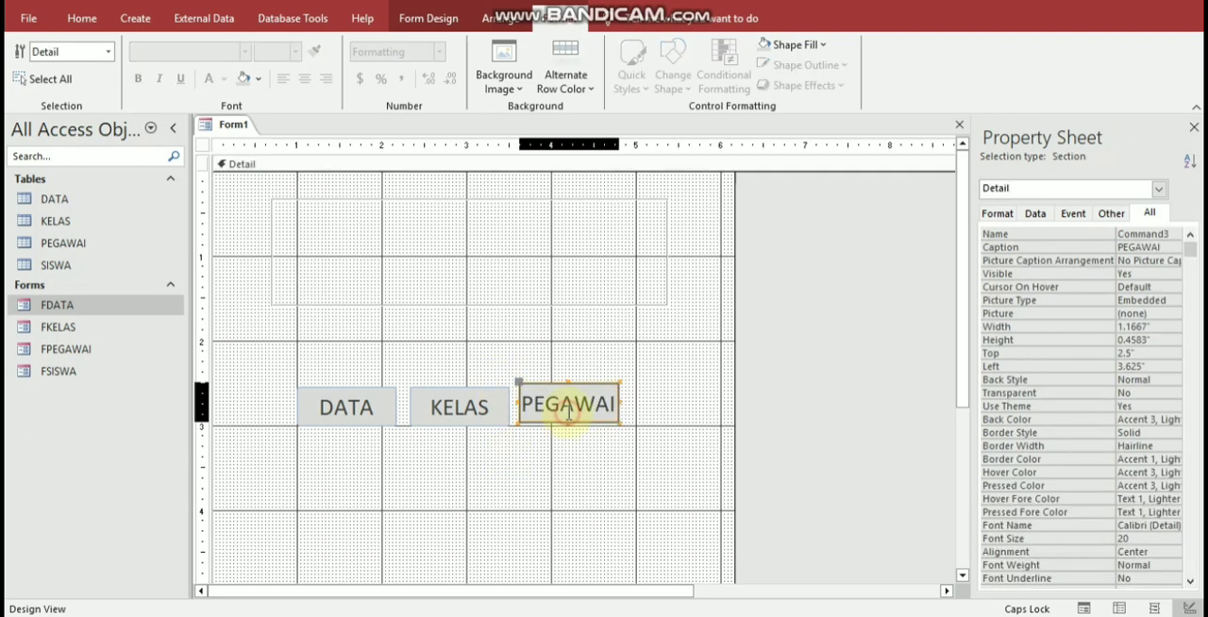
{"action": "key", "text": "ctrl+c"}
{"action": "key", "text": "ctrl+v"}
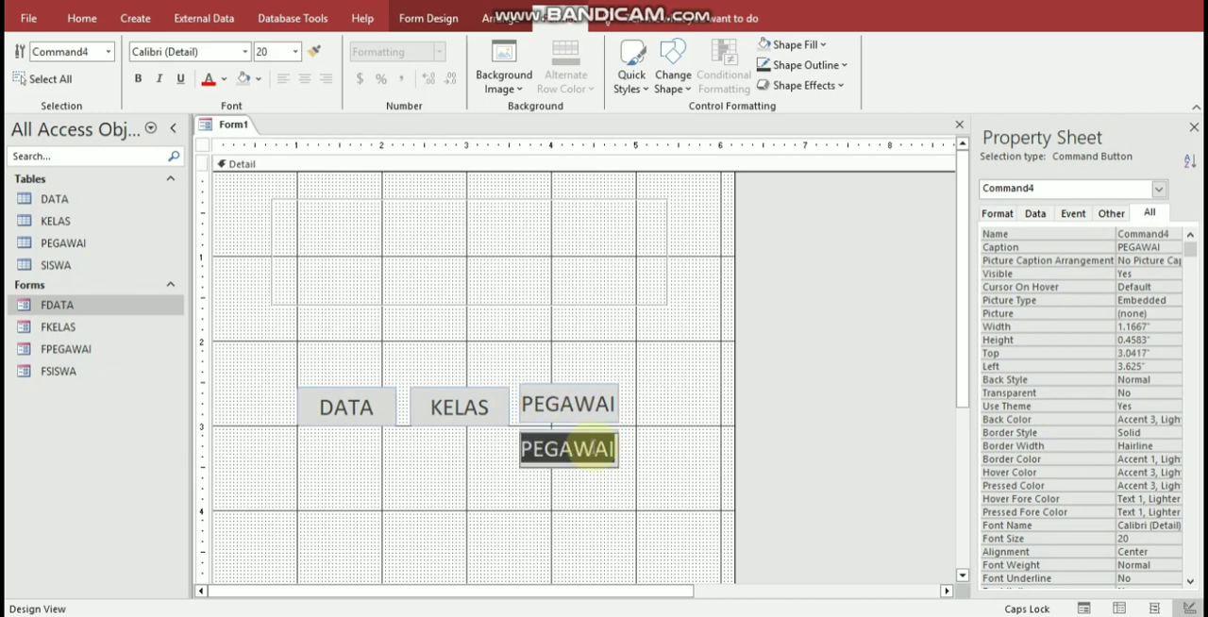
{"action": "type", "text": "SISWA"}
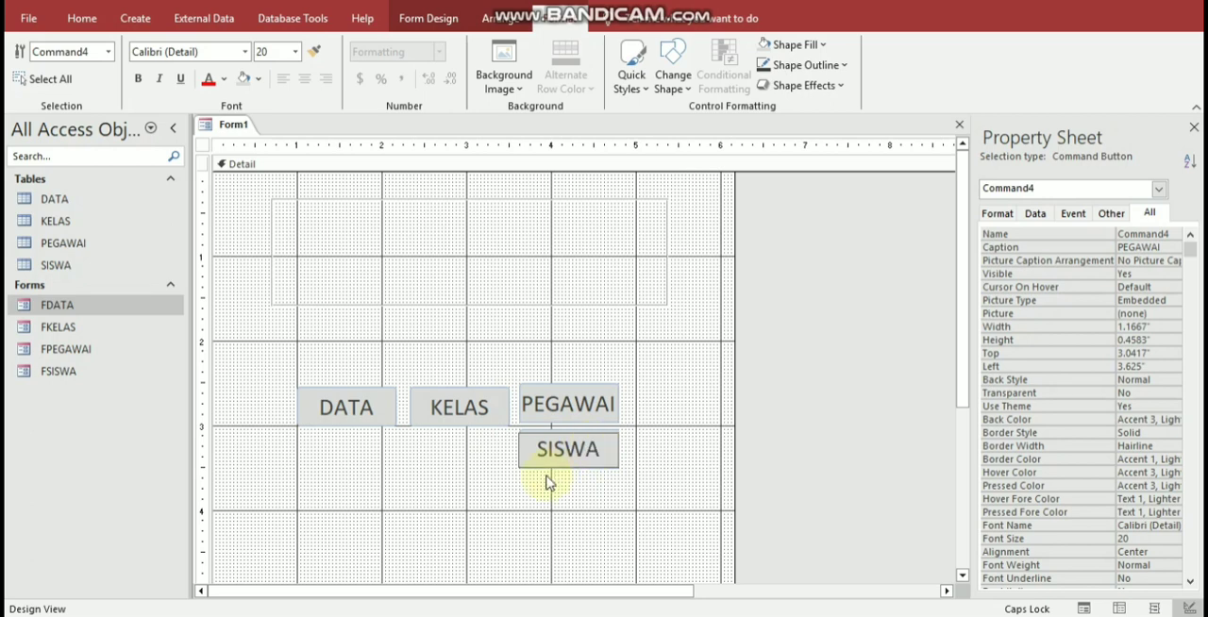
{"action": "left_click", "coordinate": [602, 472]}
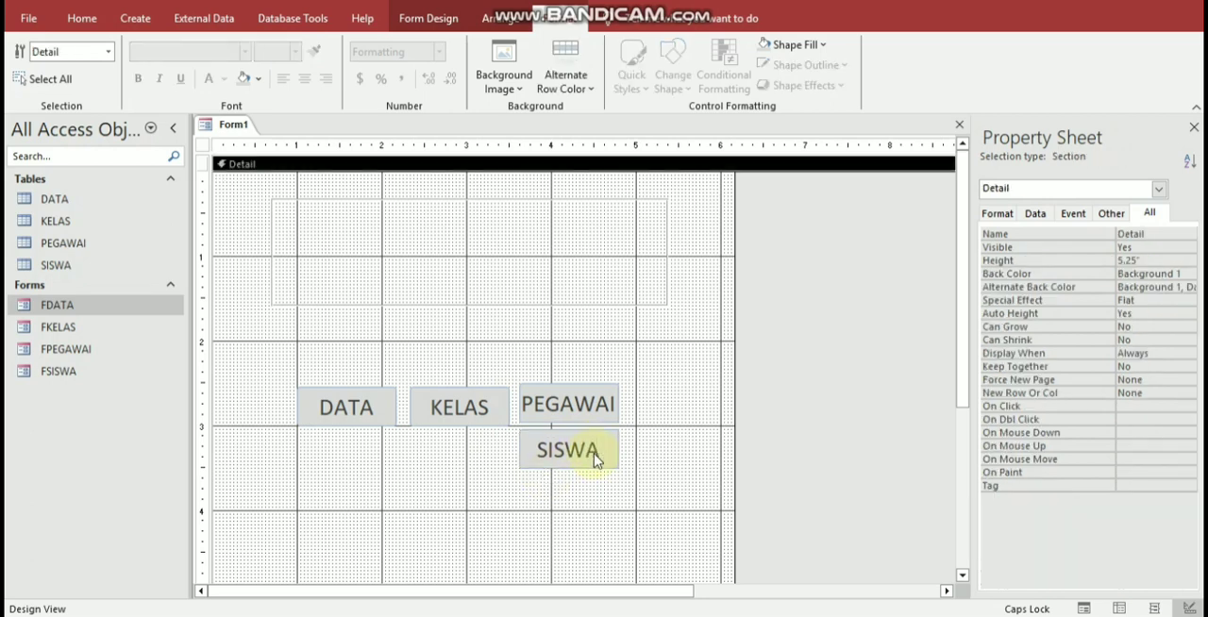
{"action": "left_click_drag", "start_coordinate": [609, 455], "coordinate": [709, 418]}
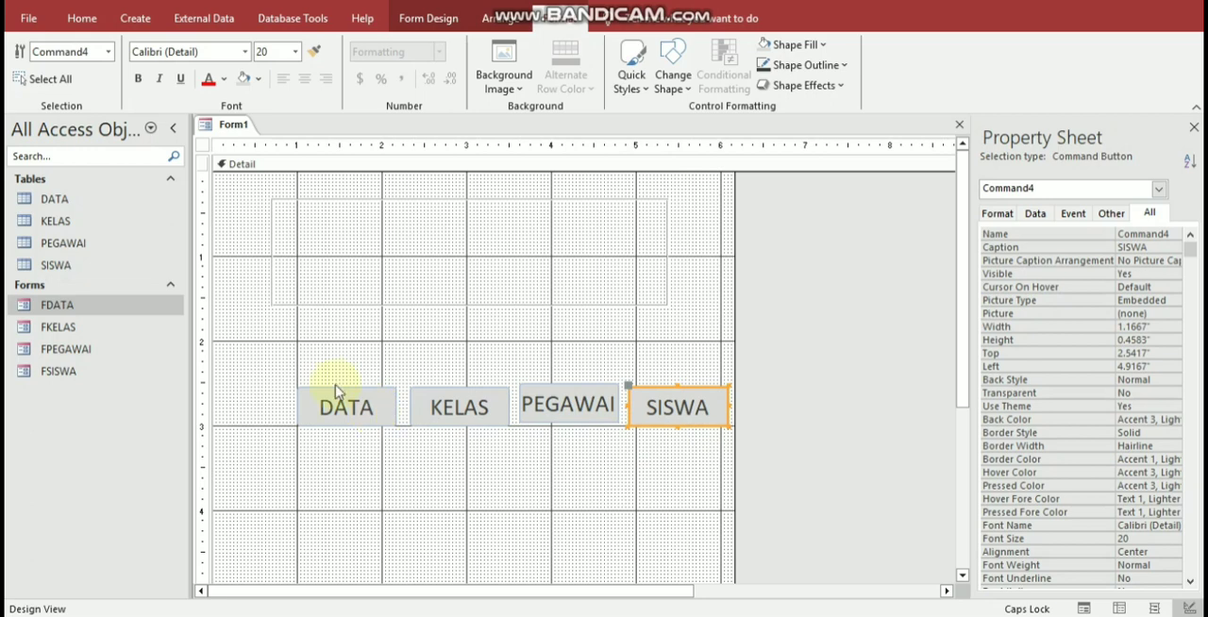
Step: Move the DATA, KELAS, PEGAWAI and SISWA buttons together up into the rectangle near the top of the form
{"action": "left_click", "coordinate": [371, 415]}
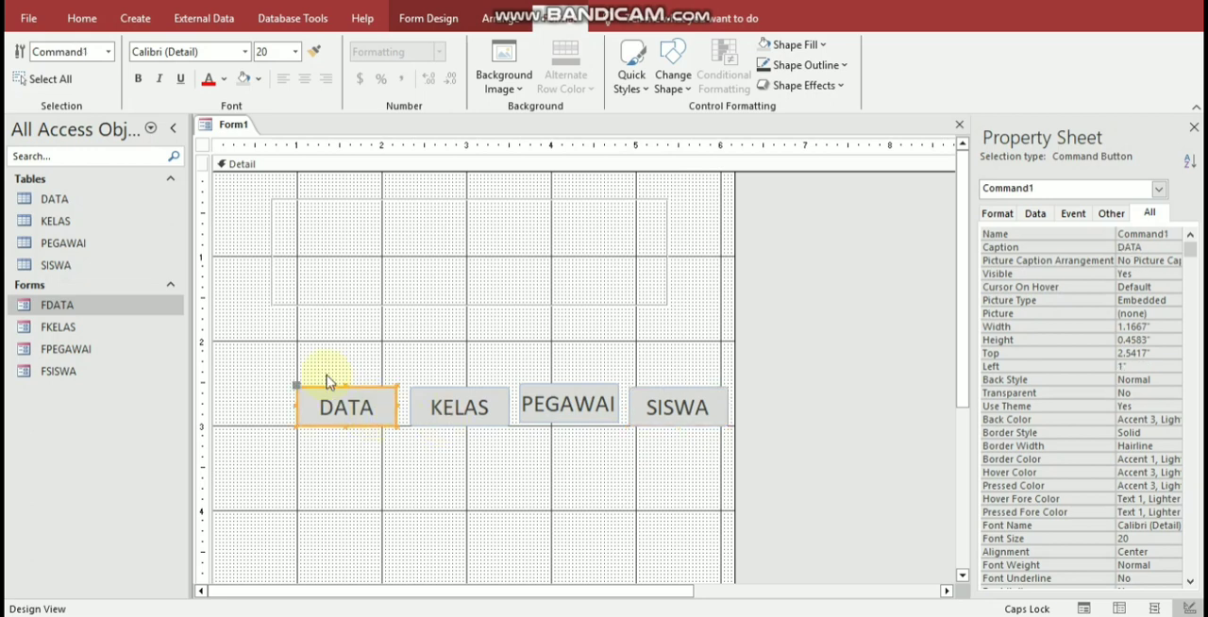
{"action": "left_click_drag", "start_coordinate": [270, 364], "coordinate": [741, 451]}
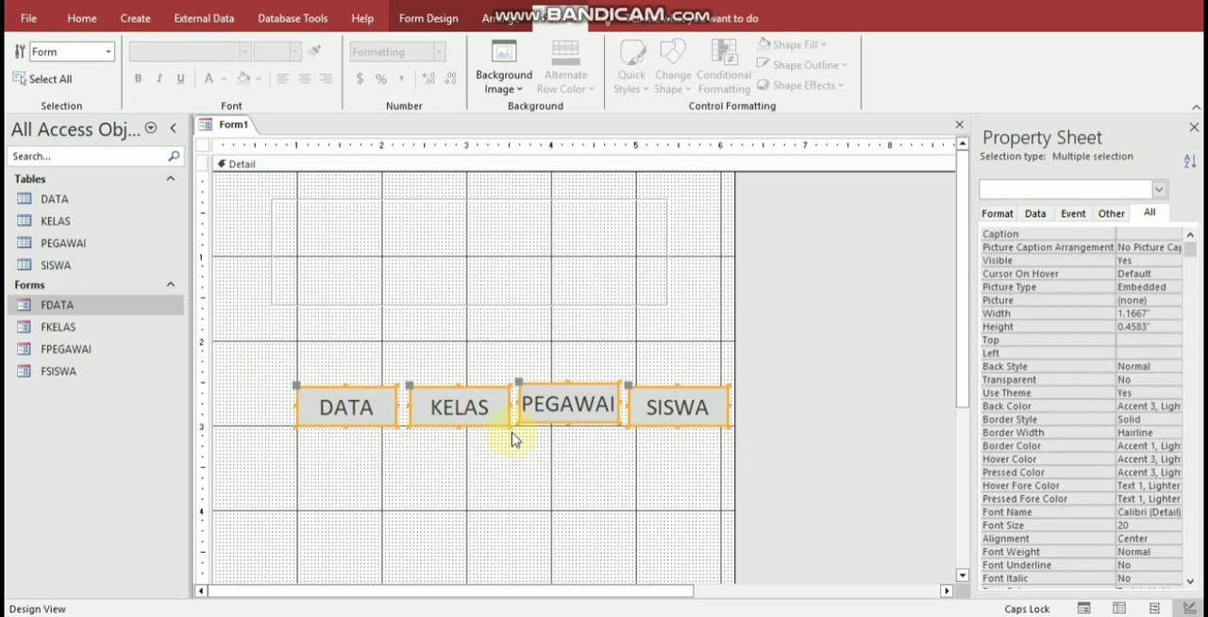
{"action": "left_click_drag", "start_coordinate": [474, 409], "coordinate": [463, 264]}
{"action": "left_click", "coordinate": [711, 210]}
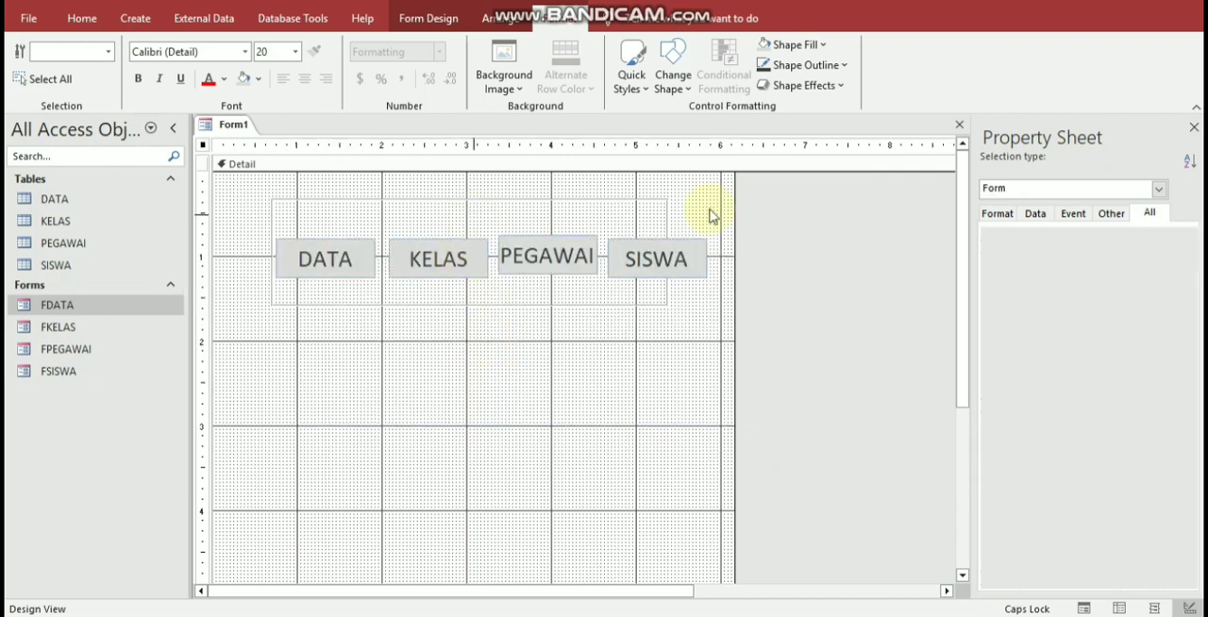
Step: Widen the rectangle on both sides to about 5.58 inches so that it encloses all four buttons
{"action": "left_click", "coordinate": [649, 215]}
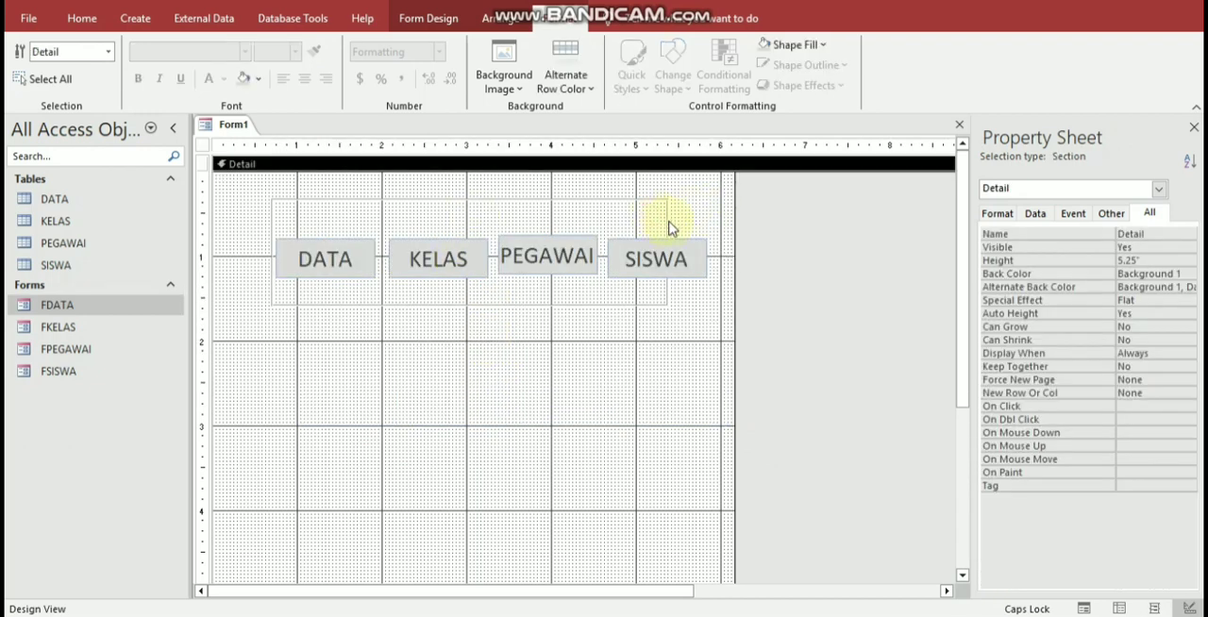
{"action": "left_click", "coordinate": [668, 227]}
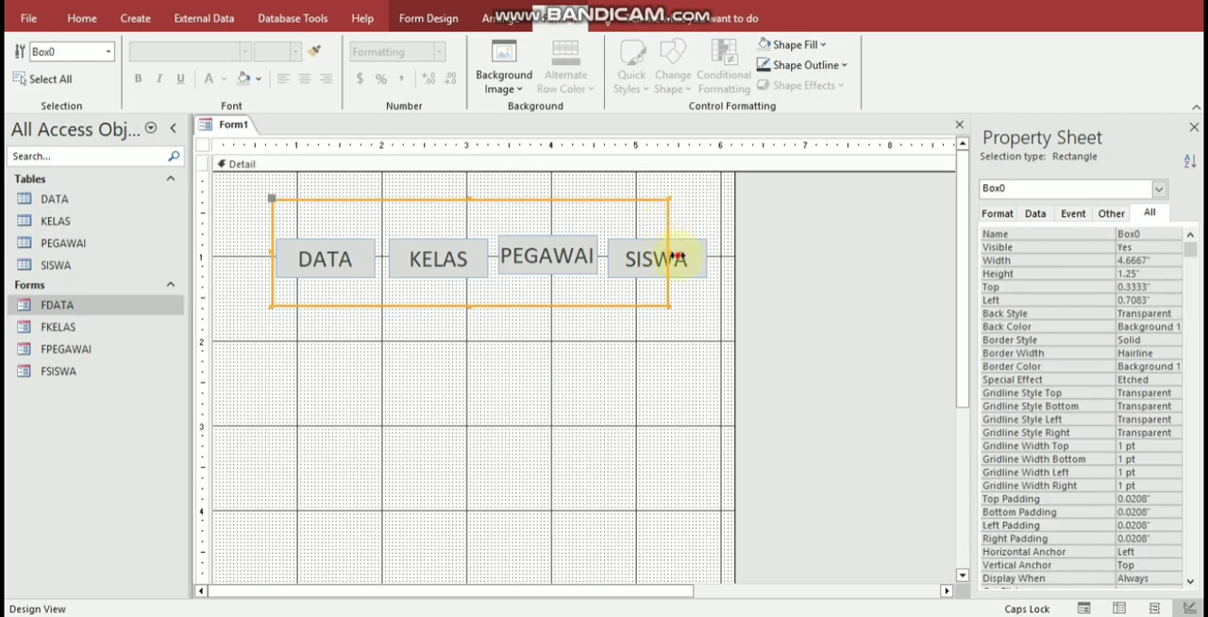
{"action": "left_click_drag", "start_coordinate": [672, 254], "coordinate": [726, 273]}
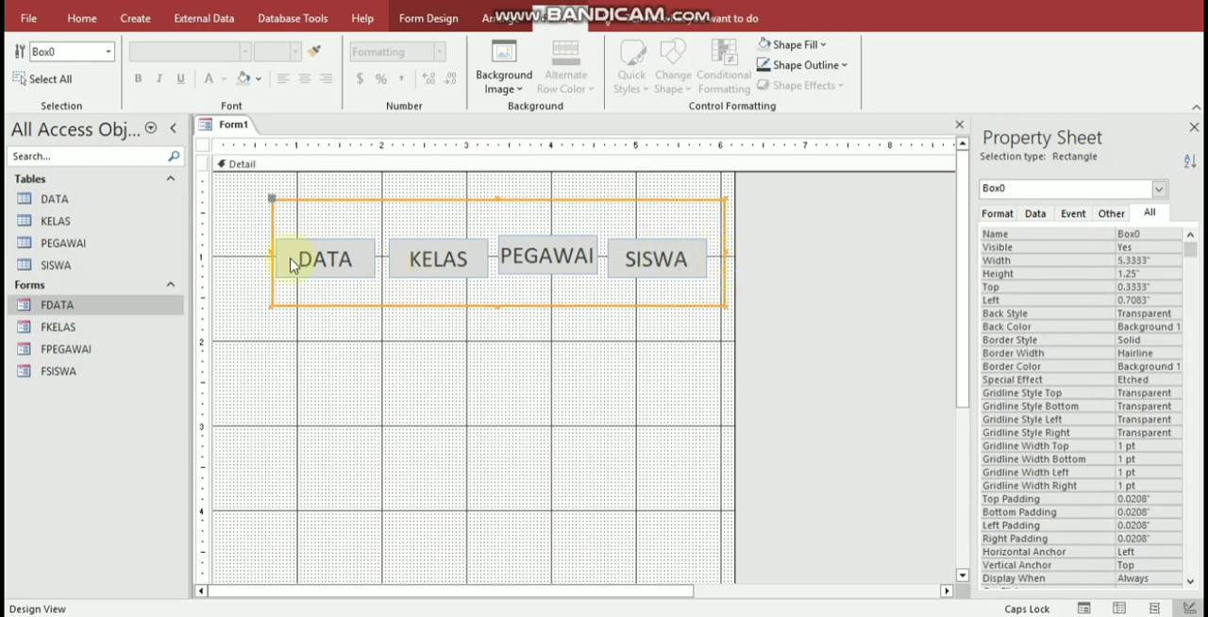
{"action": "left_click_drag", "start_coordinate": [252, 253], "coordinate": [251, 253]}
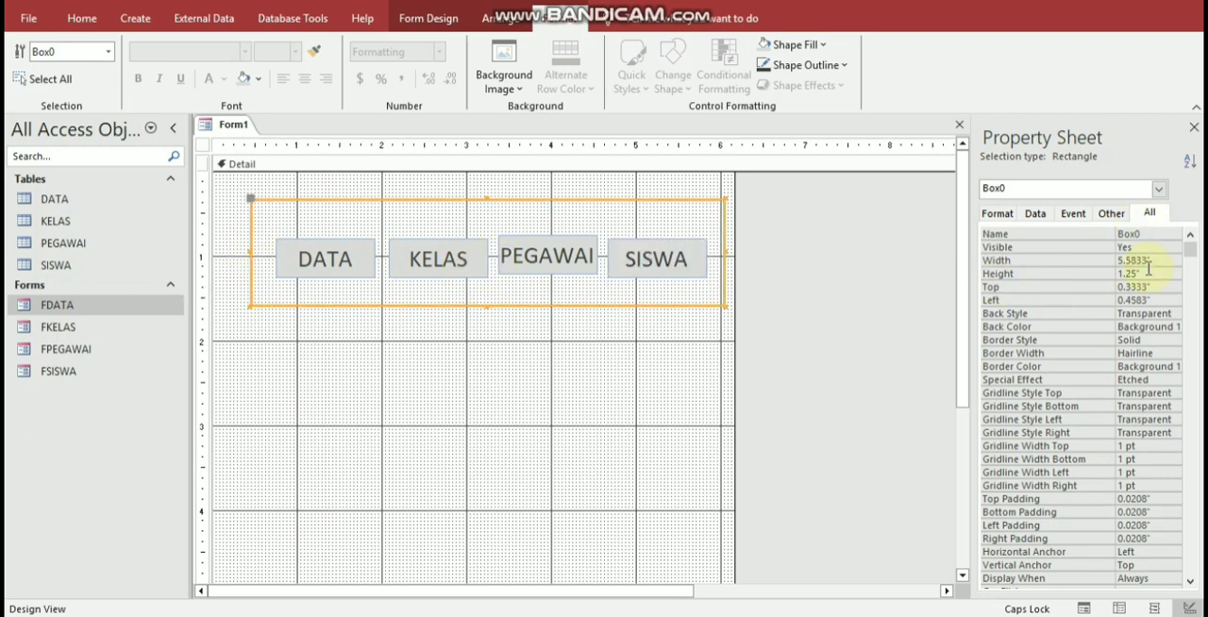
Step: Set the back color of the rectangle behind the buttons to light orange, #FCE6D4
{"action": "left_click", "coordinate": [1110, 314]}
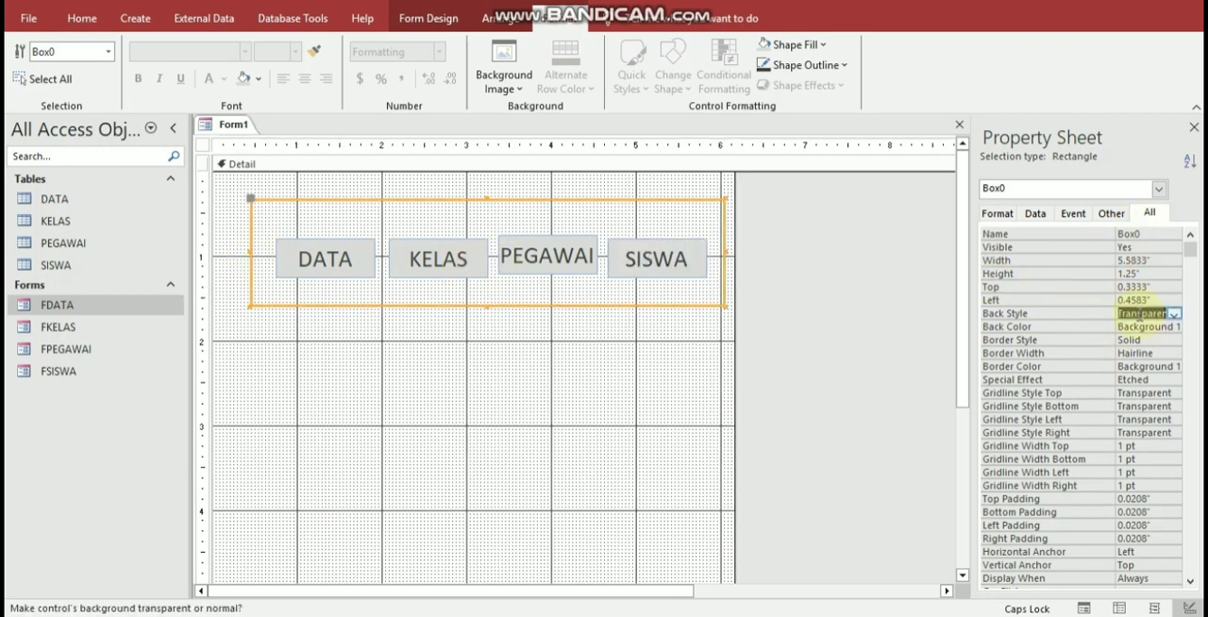
{"action": "left_click_drag", "start_coordinate": [1111, 314], "coordinate": [1098, 314]}
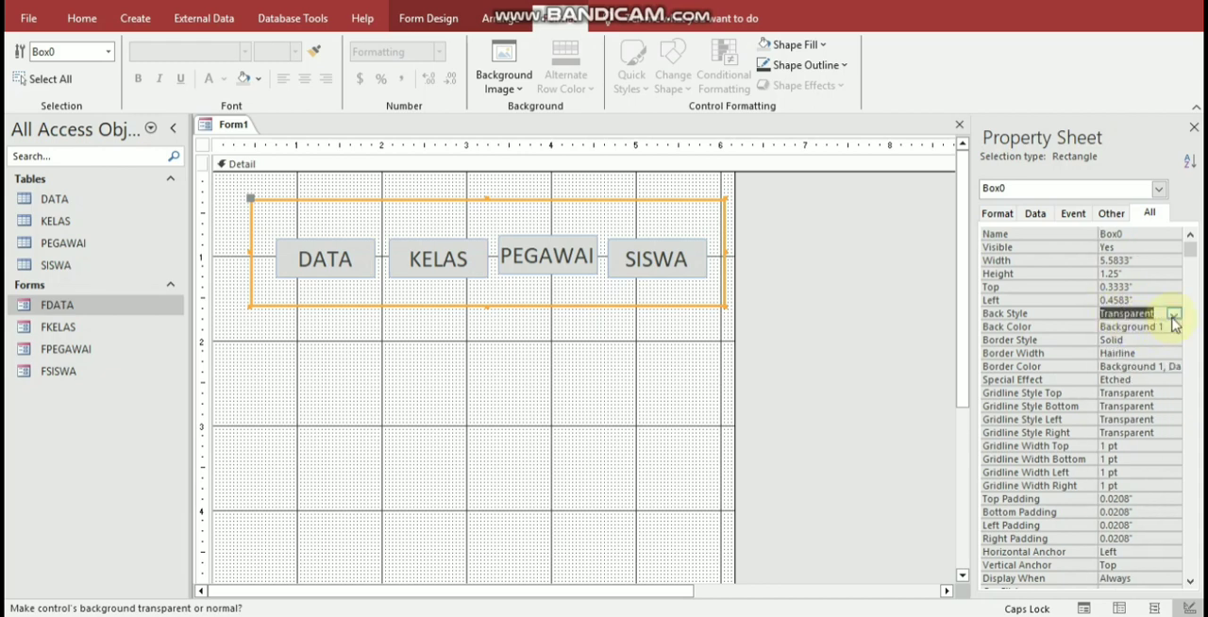
{"action": "left_click", "coordinate": [1174, 314]}
{"action": "left_click", "coordinate": [1168, 325]}
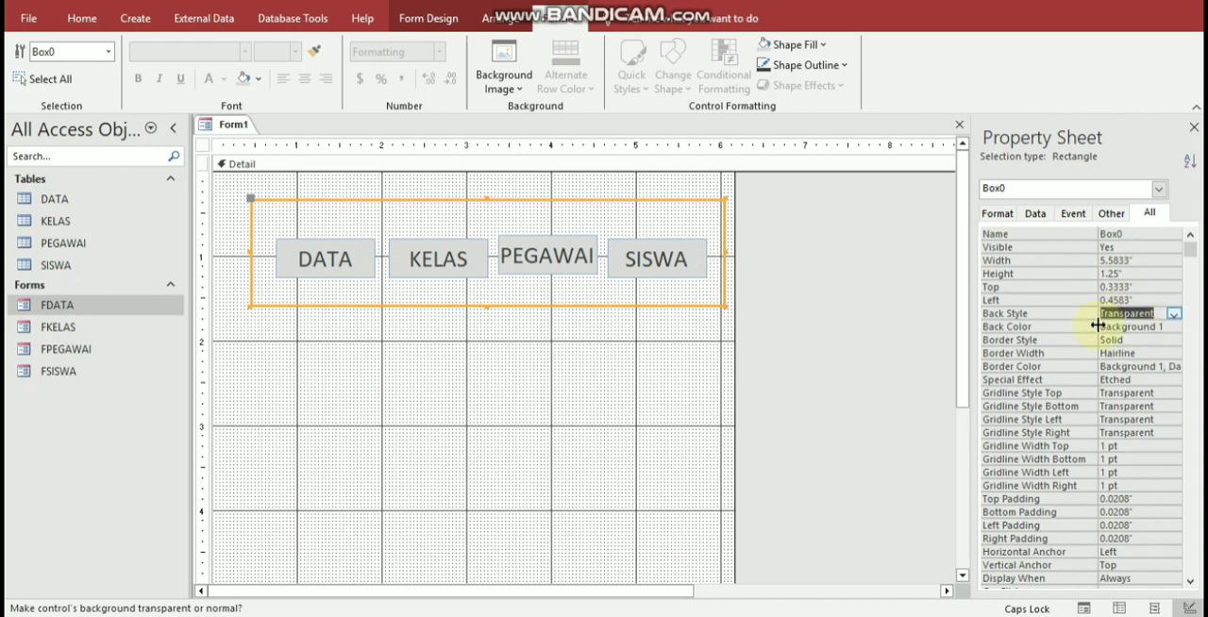
{"action": "left_click", "coordinate": [1051, 327]}
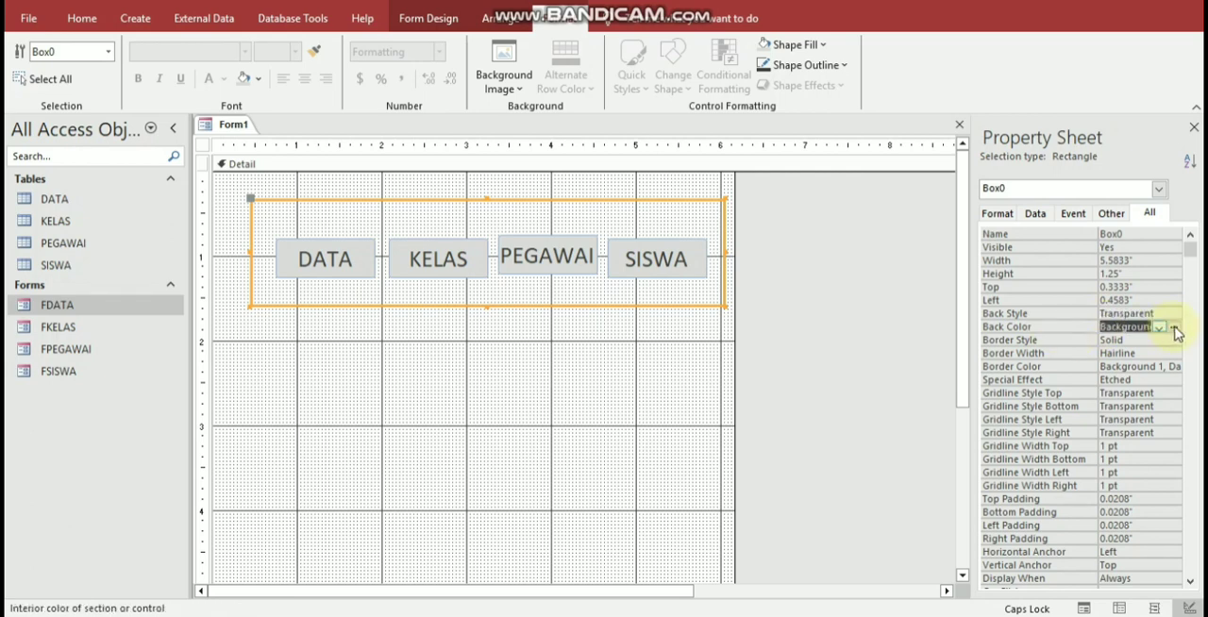
{"action": "left_click", "coordinate": [1175, 328]}
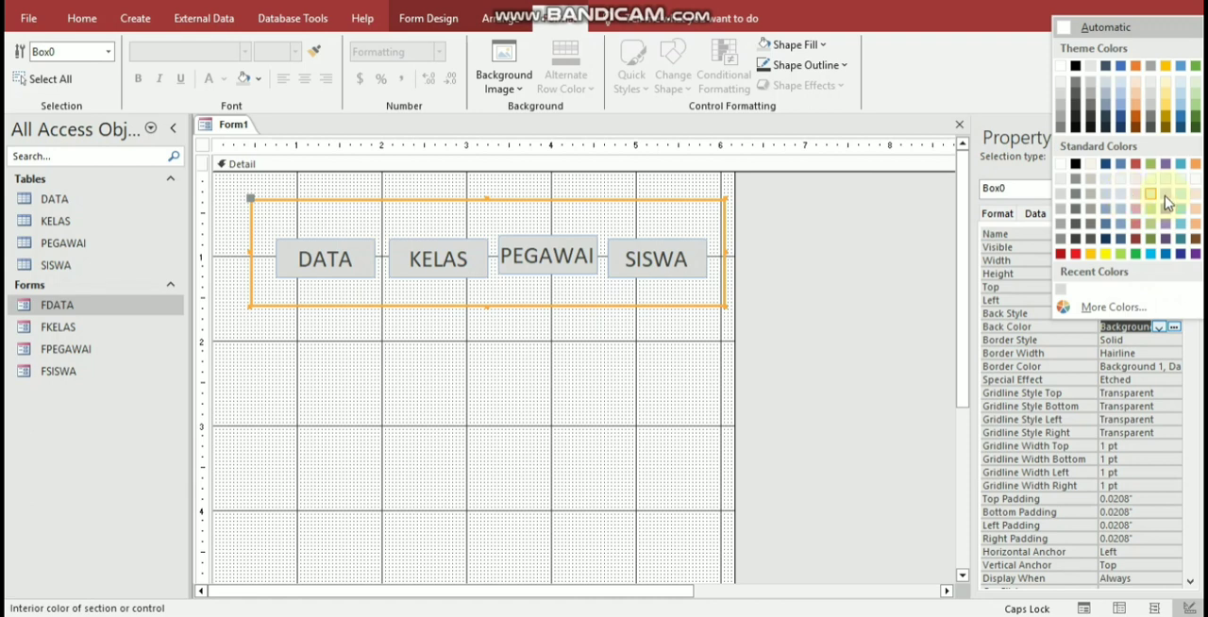
{"action": "left_click", "coordinate": [1193, 200]}
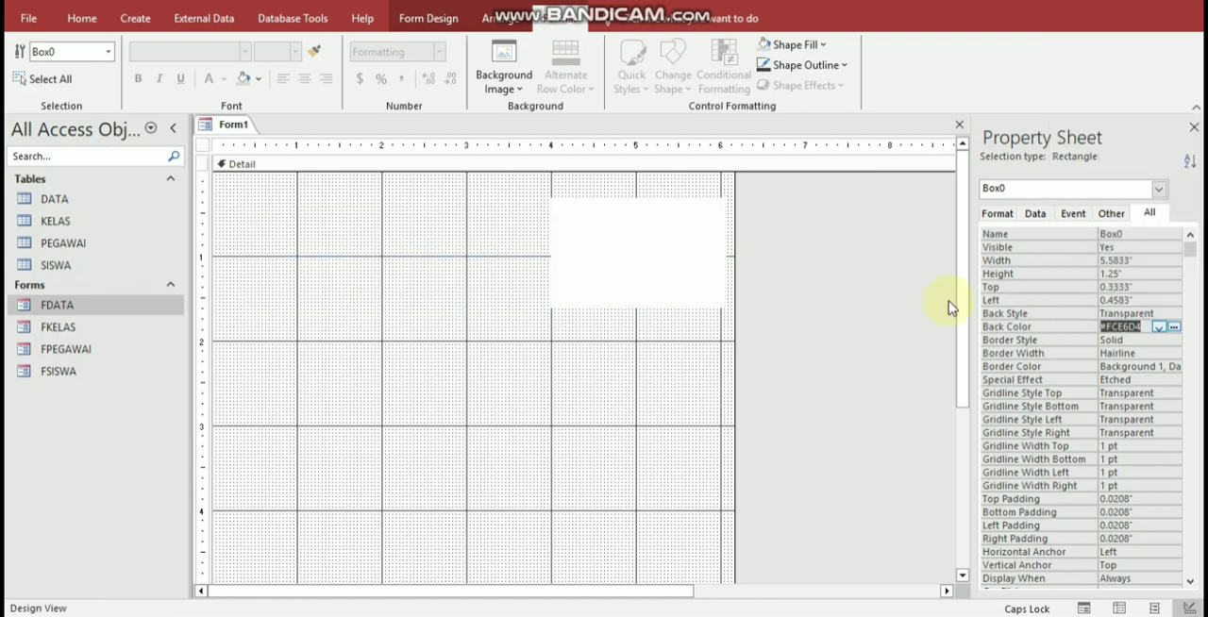
{"action": "left_click", "coordinate": [440, 324]}
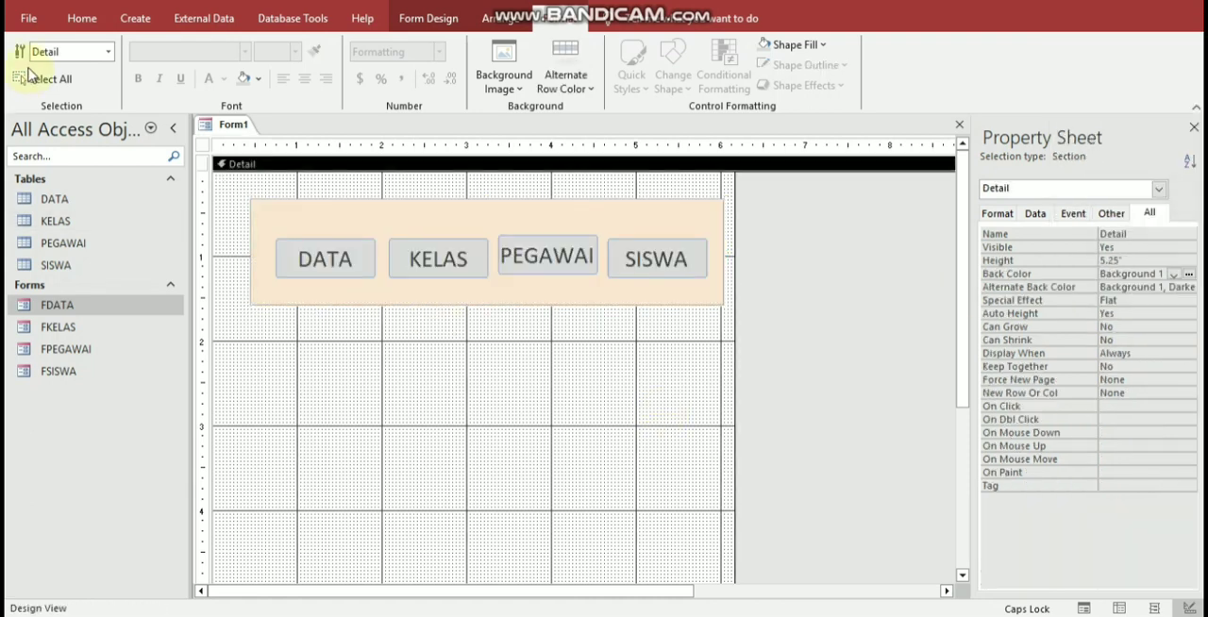
Step: Preview the menu form in Form View, then return it to Design View
{"action": "left_click", "coordinate": [76, 17]}
{"action": "left_click", "coordinate": [28, 56]}
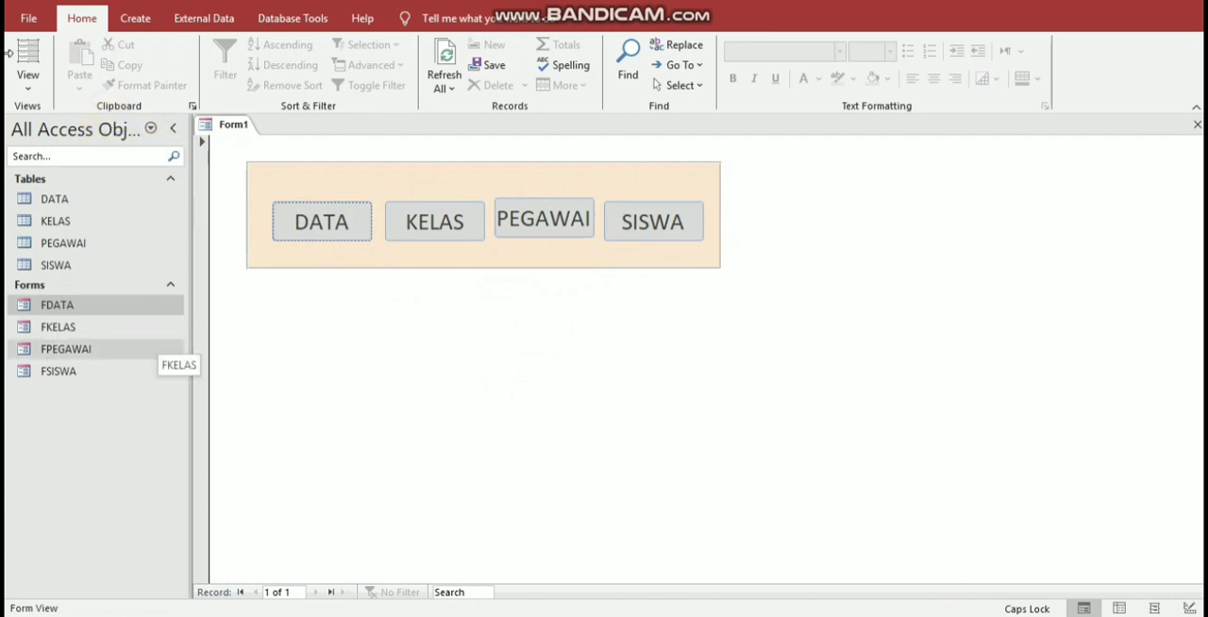
{"action": "right_click", "coordinate": [378, 345]}
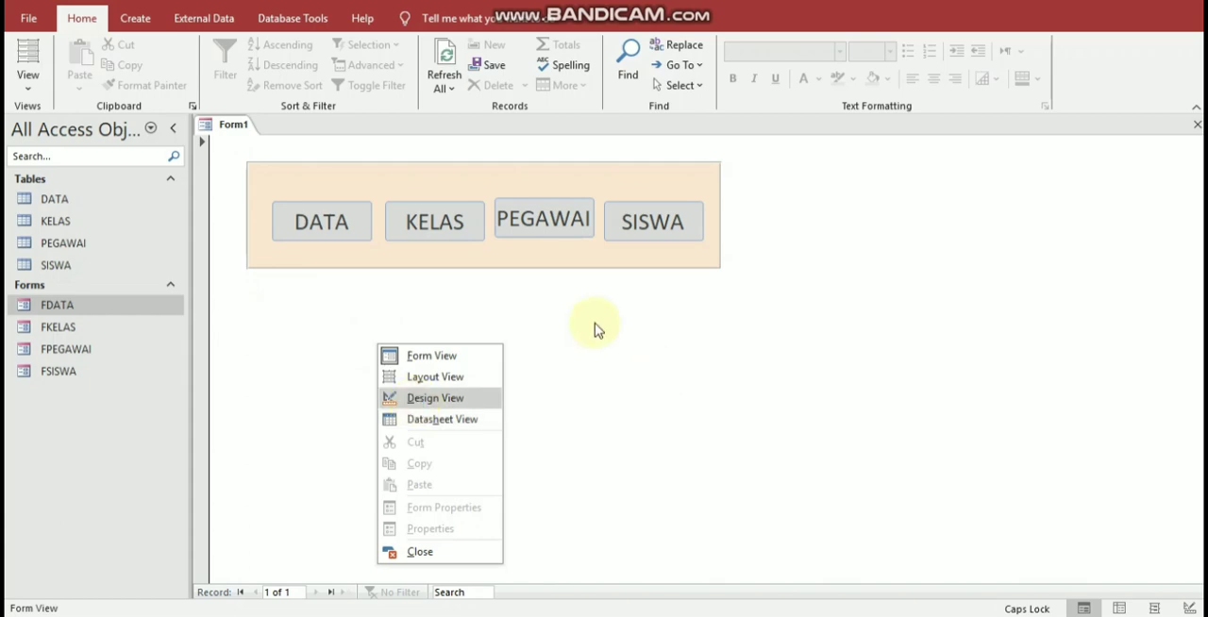
{"action": "key", "text": "Return"}
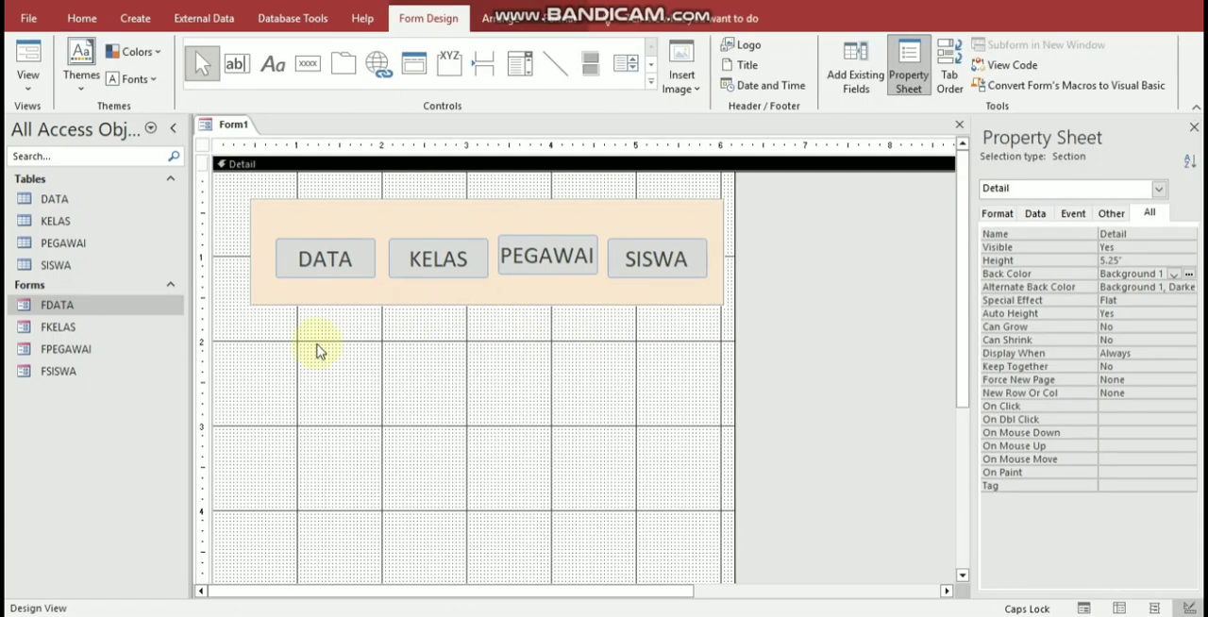
Step: Add a command button below the rectangle without using the wizard and caption it CETAK
{"action": "left_click", "coordinate": [308, 63]}
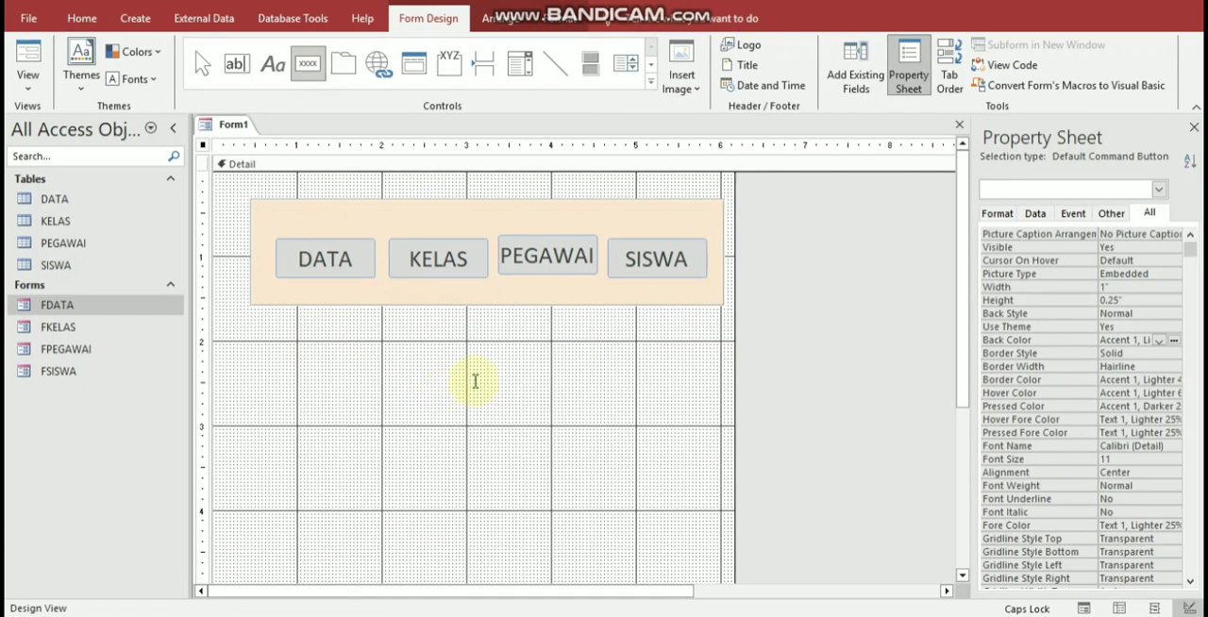
{"action": "left_click", "coordinate": [414, 356]}
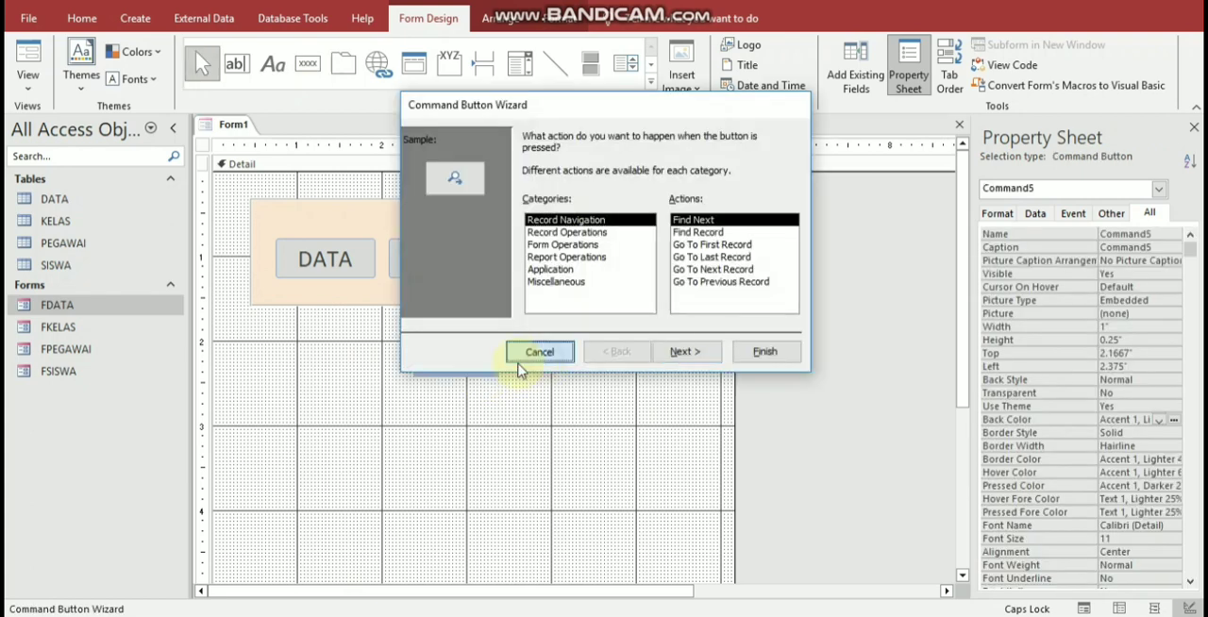
{"action": "left_click", "coordinate": [541, 353]}
{"action": "double_click", "coordinate": [488, 368]}
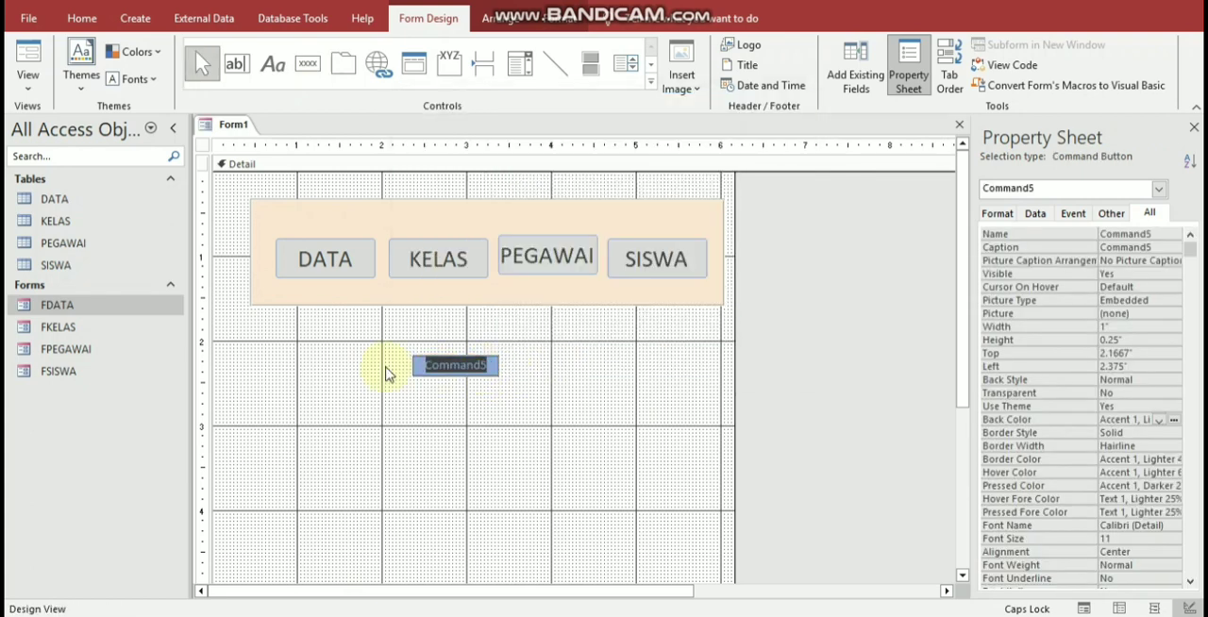
{"action": "type", "text": "CETAK"}
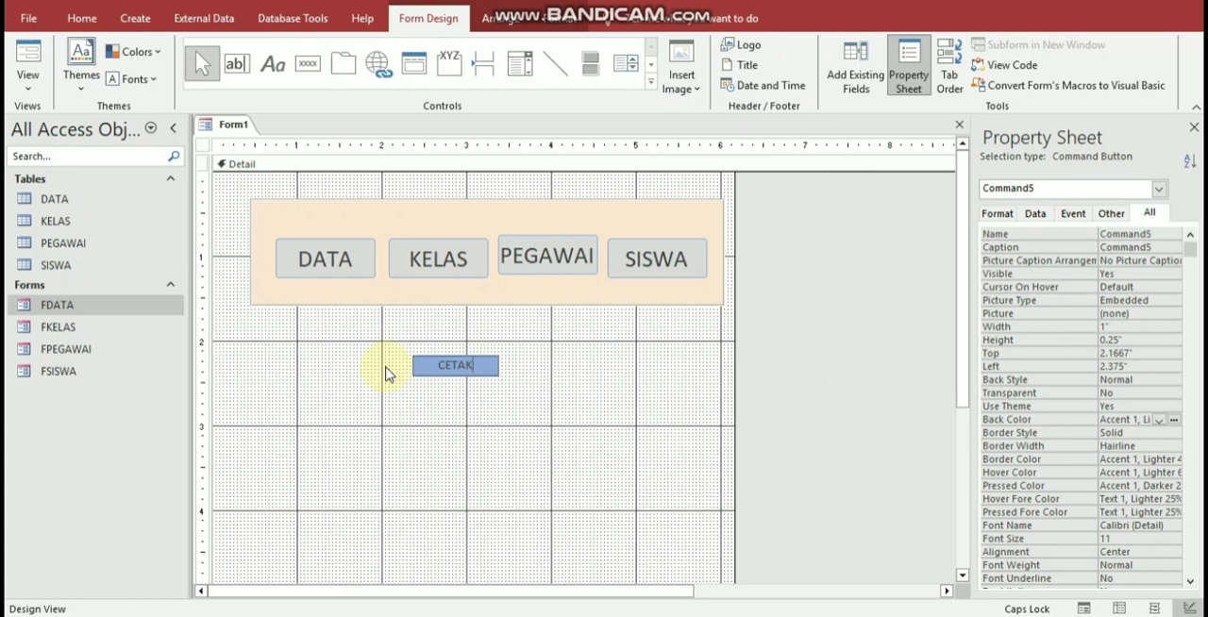
{"action": "left_click", "coordinate": [449, 381]}
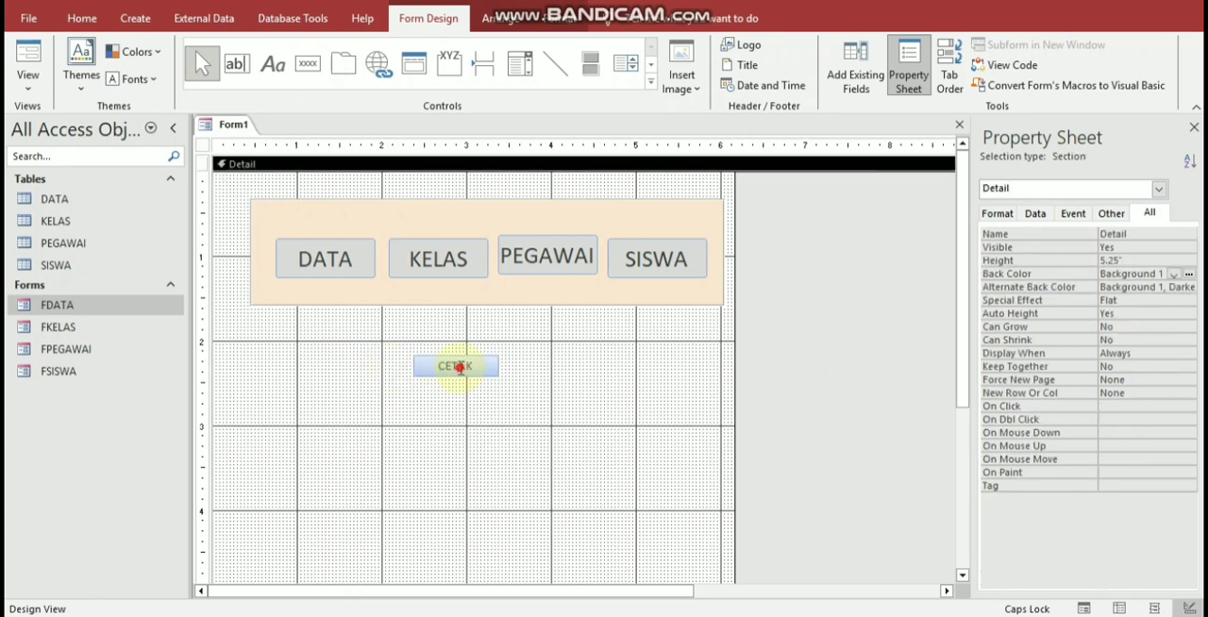
Step: Set the font size of the CETAK button to 20
{"action": "left_click", "coordinate": [453, 369]}
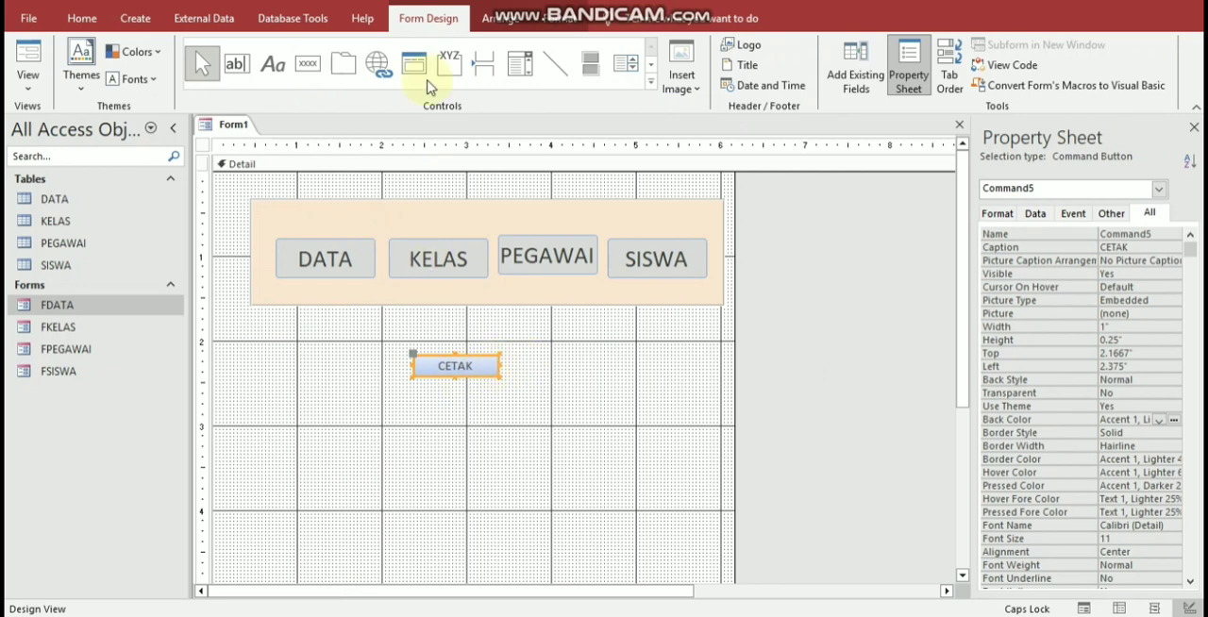
{"action": "left_click", "coordinate": [552, 23]}
{"action": "left_click", "coordinate": [295, 51]}
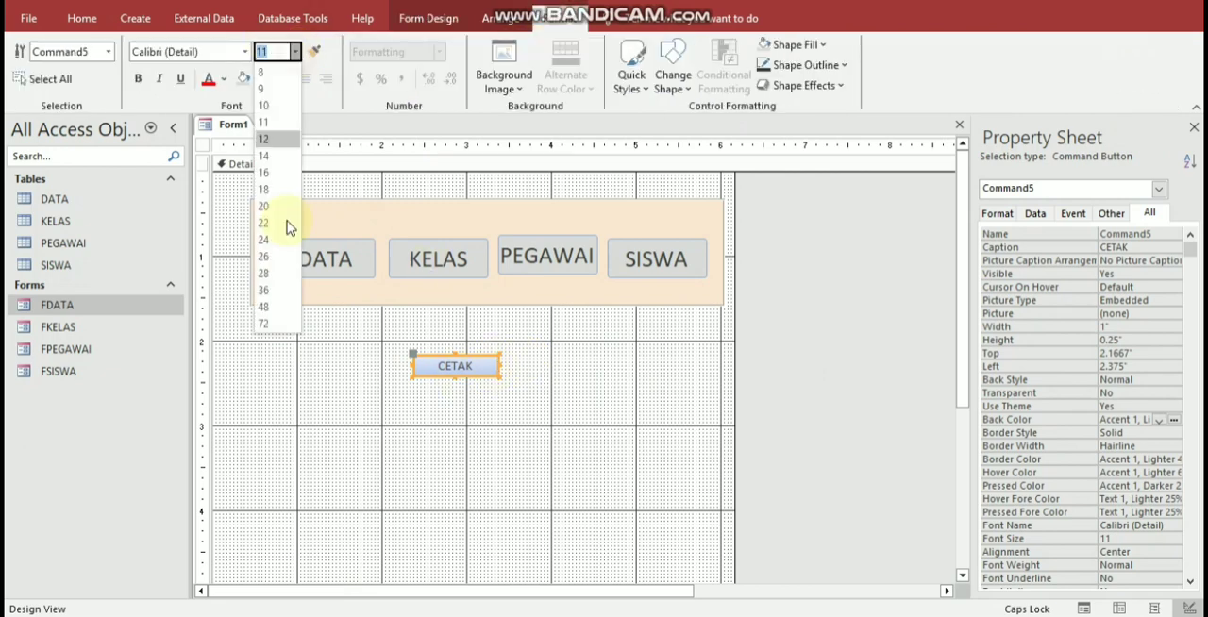
{"action": "left_click", "coordinate": [278, 206]}
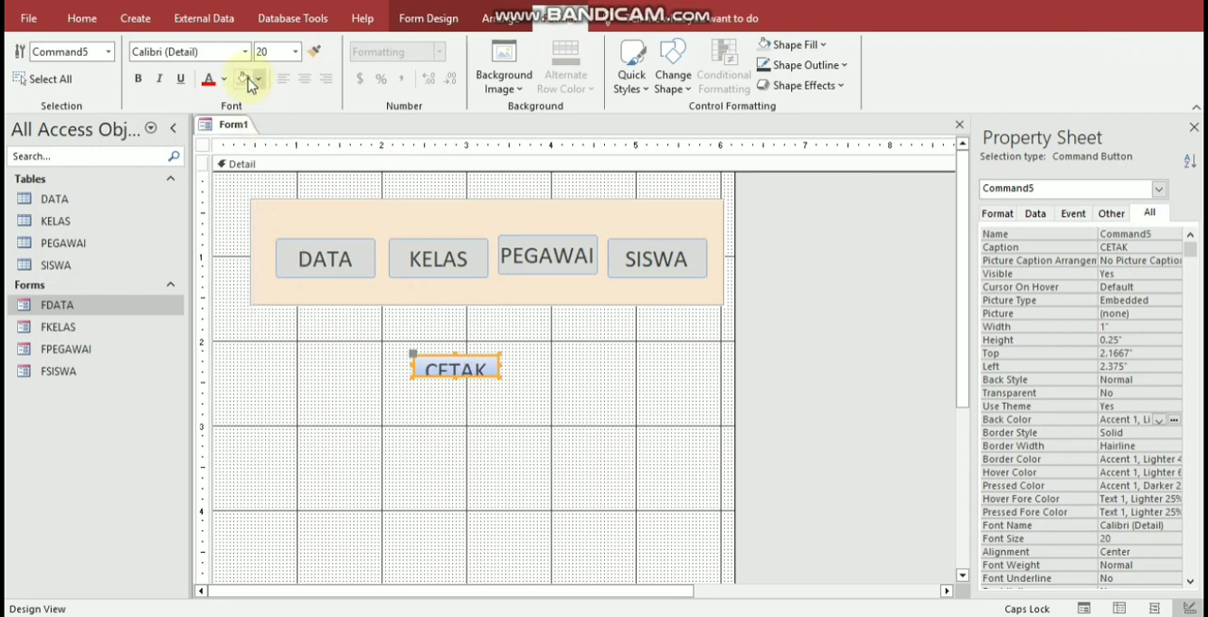
Step: Fill the CETAK button with green, #B5CB88, and enlarge it to about 1.29 by 0.42 inches
{"action": "left_click", "coordinate": [258, 80]}
{"action": "left_click", "coordinate": [325, 292]}
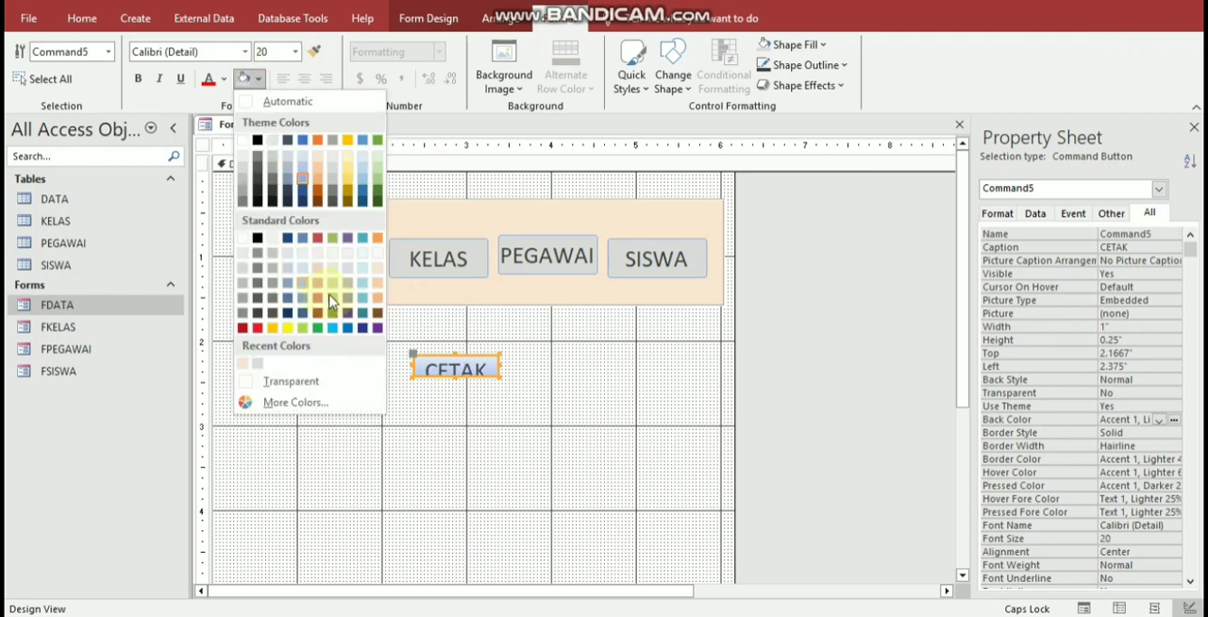
{"action": "left_click_drag", "start_coordinate": [501, 377], "coordinate": [526, 395]}
{"action": "left_click", "coordinate": [557, 396]}
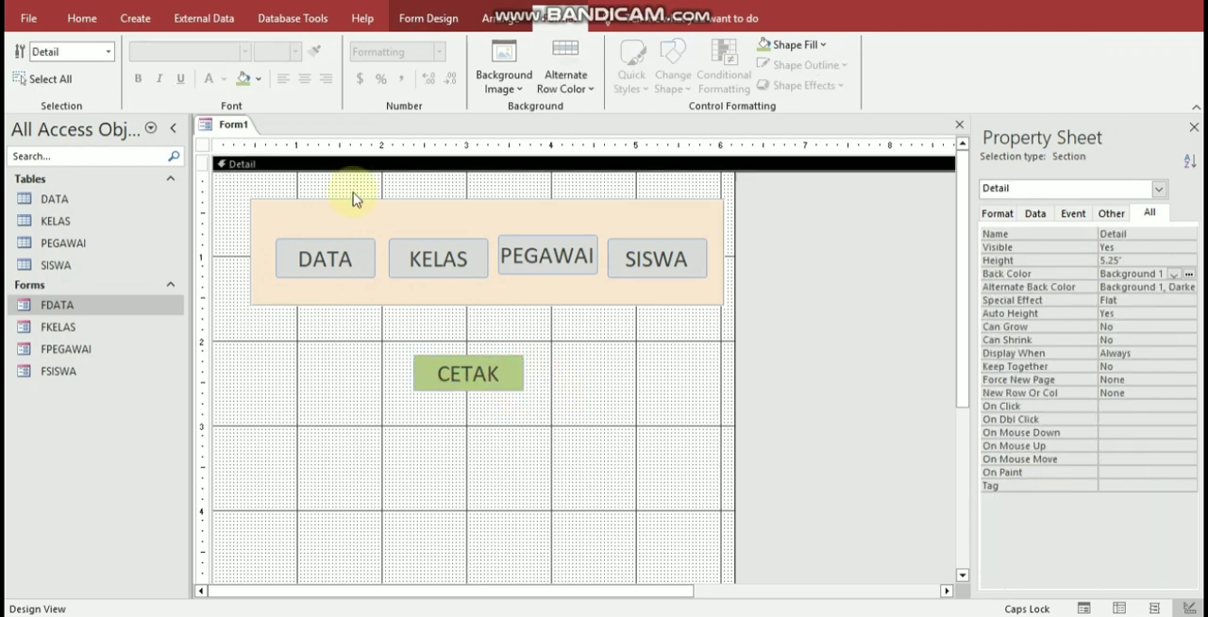
Step: Preview the menu form in Form View, try its buttons, and return it to Design View
{"action": "left_click", "coordinate": [83, 18]}
{"action": "left_click", "coordinate": [31, 52]}
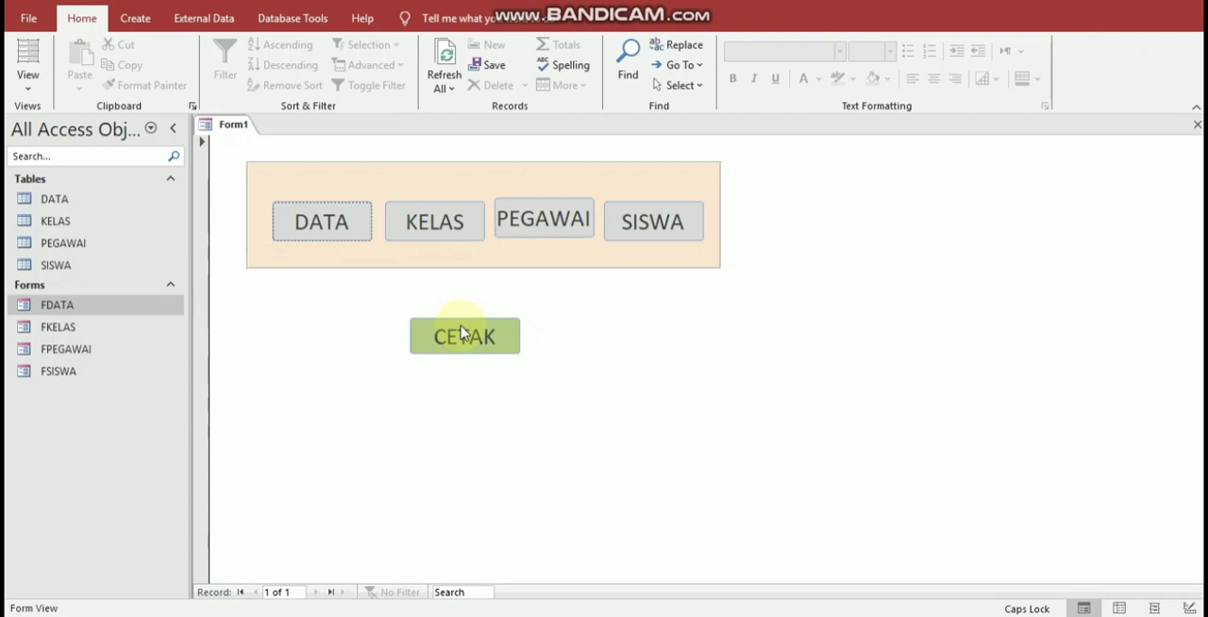
{"action": "left_click", "coordinate": [469, 337]}
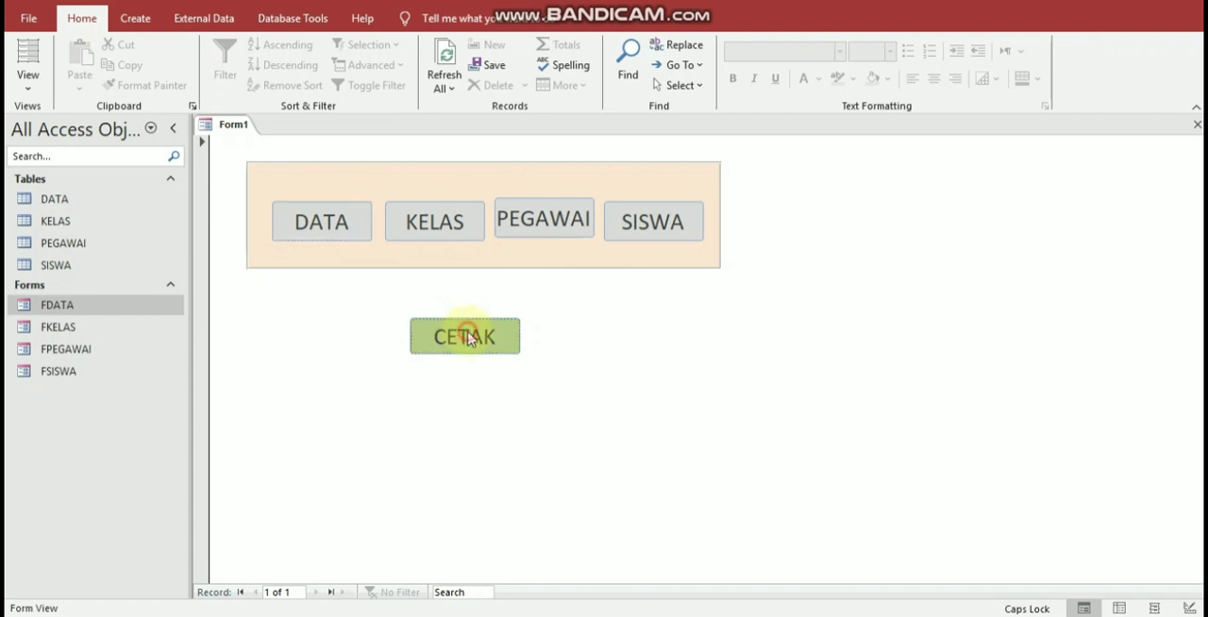
{"action": "left_click", "coordinate": [412, 227]}
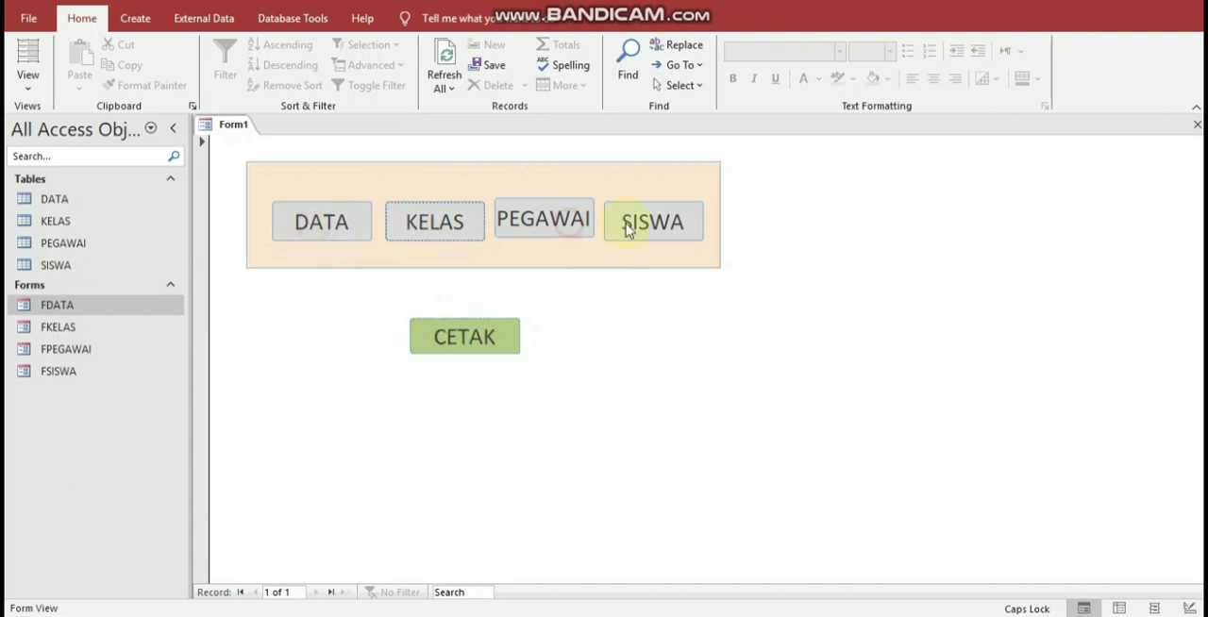
{"action": "left_click", "coordinate": [631, 226]}
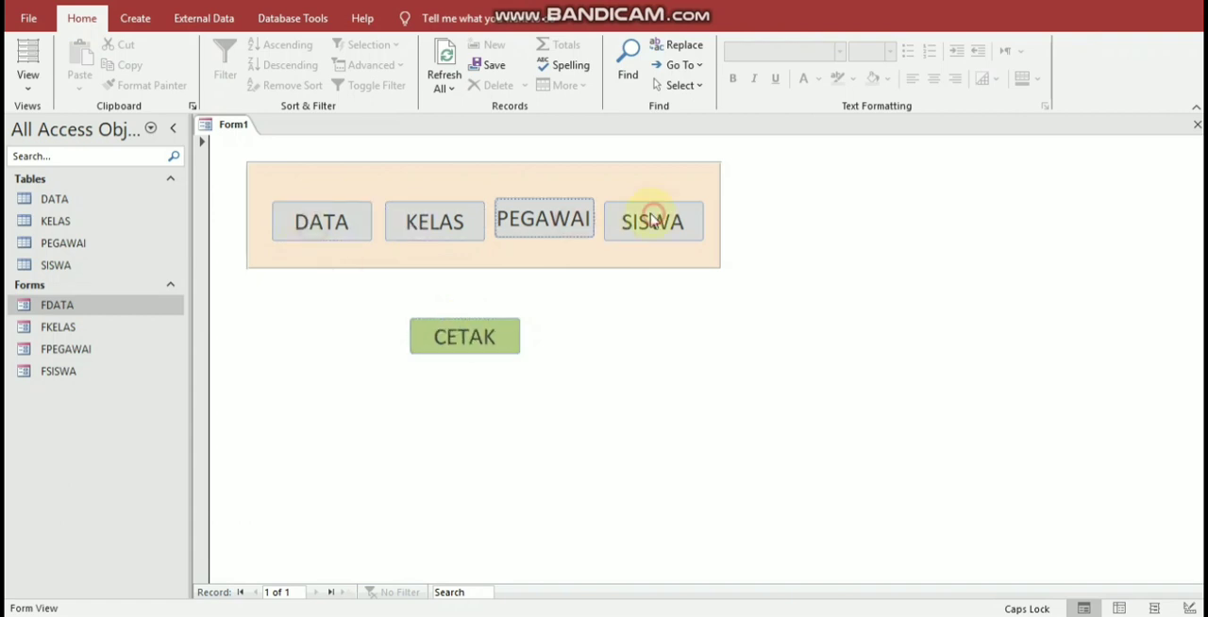
{"action": "left_click", "coordinate": [320, 231]}
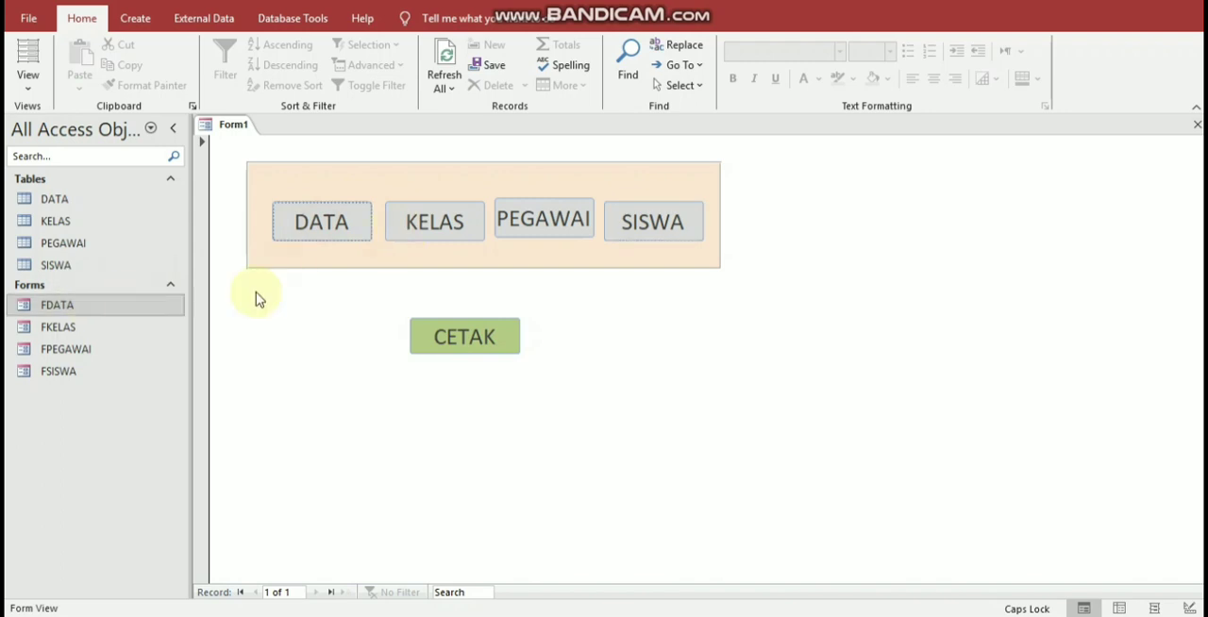
{"action": "left_click", "coordinate": [487, 342]}
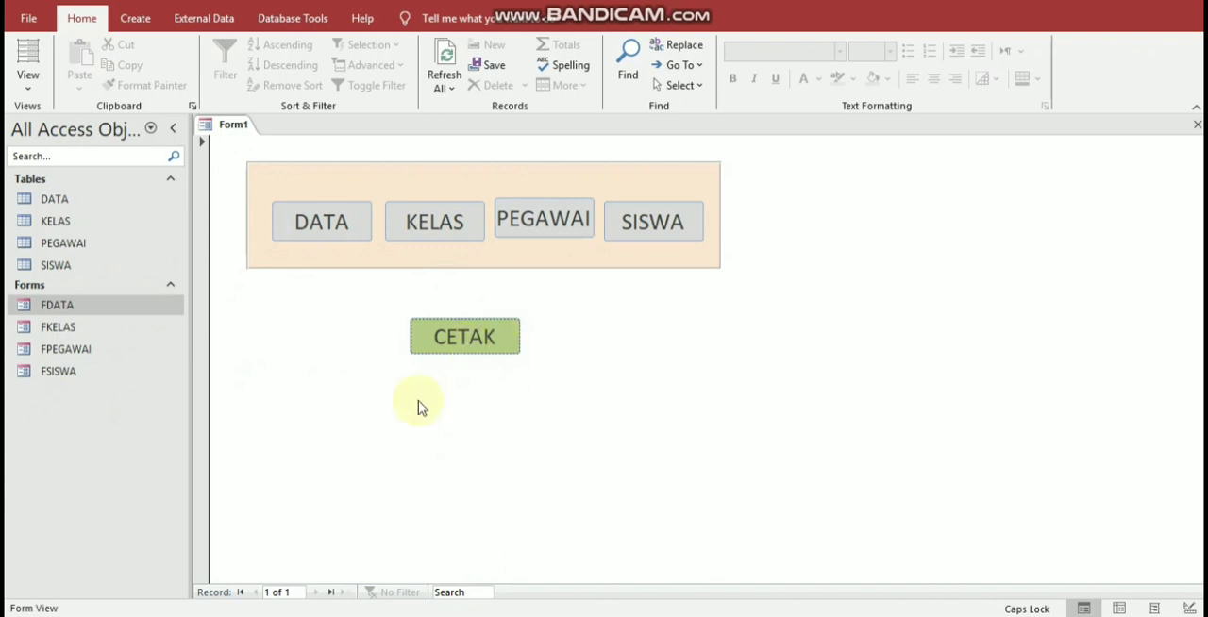
{"action": "right_click", "coordinate": [936, 257]}
{"action": "left_click", "coordinate": [962, 314]}
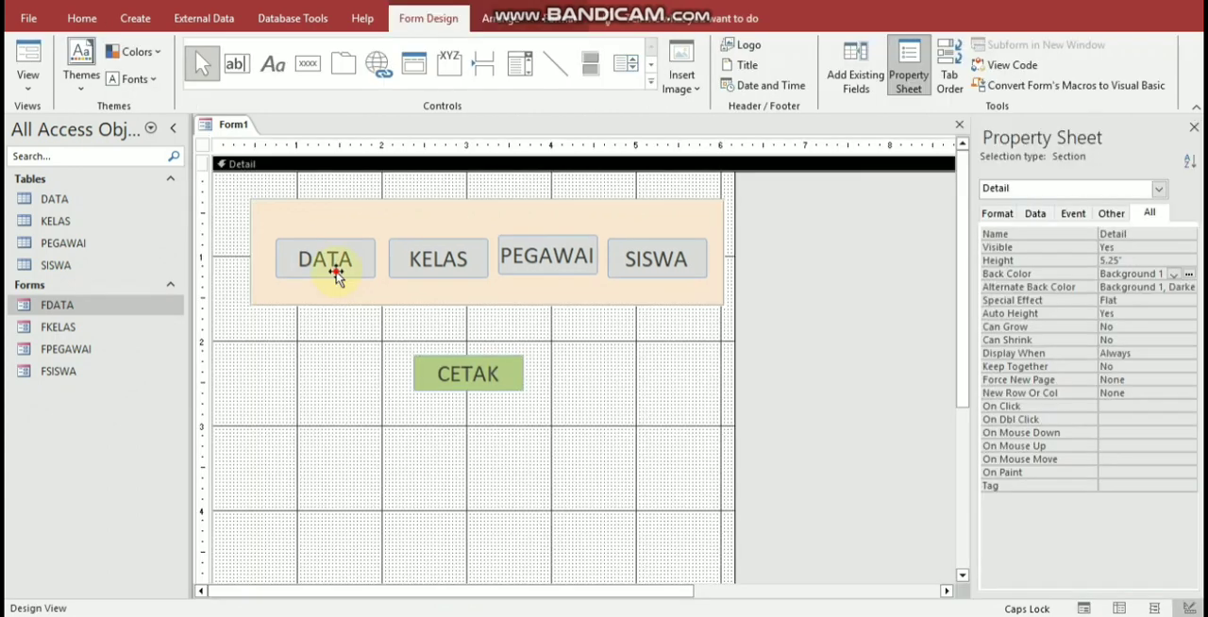
Step: Build a click-event macro for the DATA button with the Macro Builder and add an OpenForm action
{"action": "left_click", "coordinate": [337, 271]}
{"action": "right_click", "coordinate": [338, 269]}
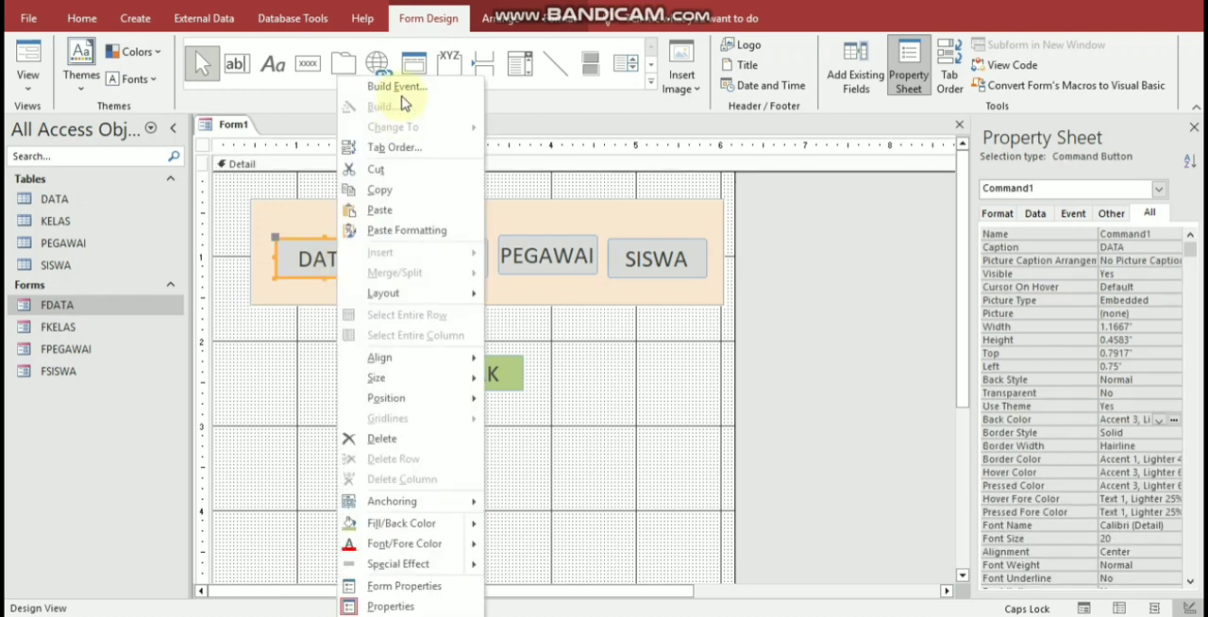
{"action": "left_click", "coordinate": [398, 87]}
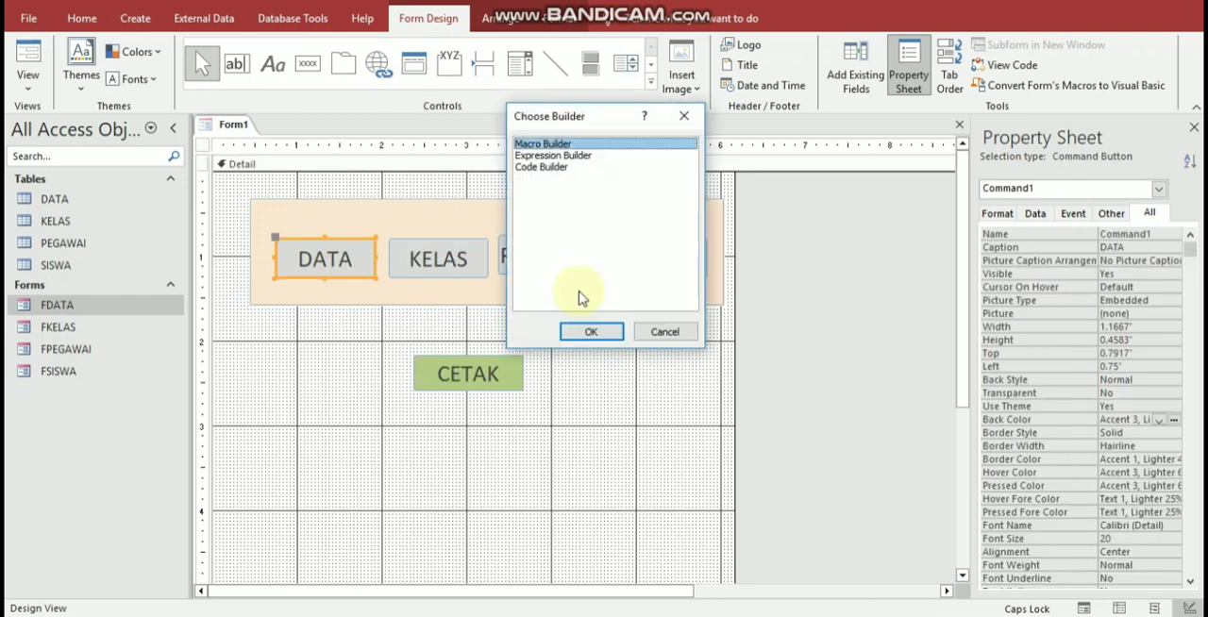
{"action": "key", "text": "Return"}
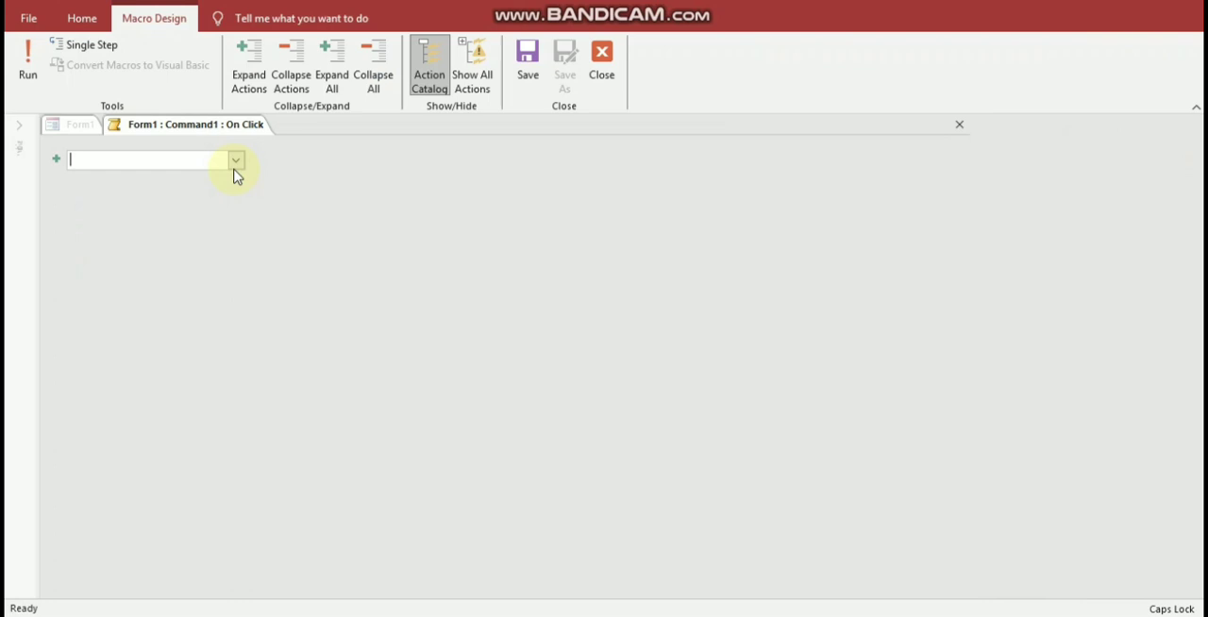
{"action": "left_click", "coordinate": [236, 165]}
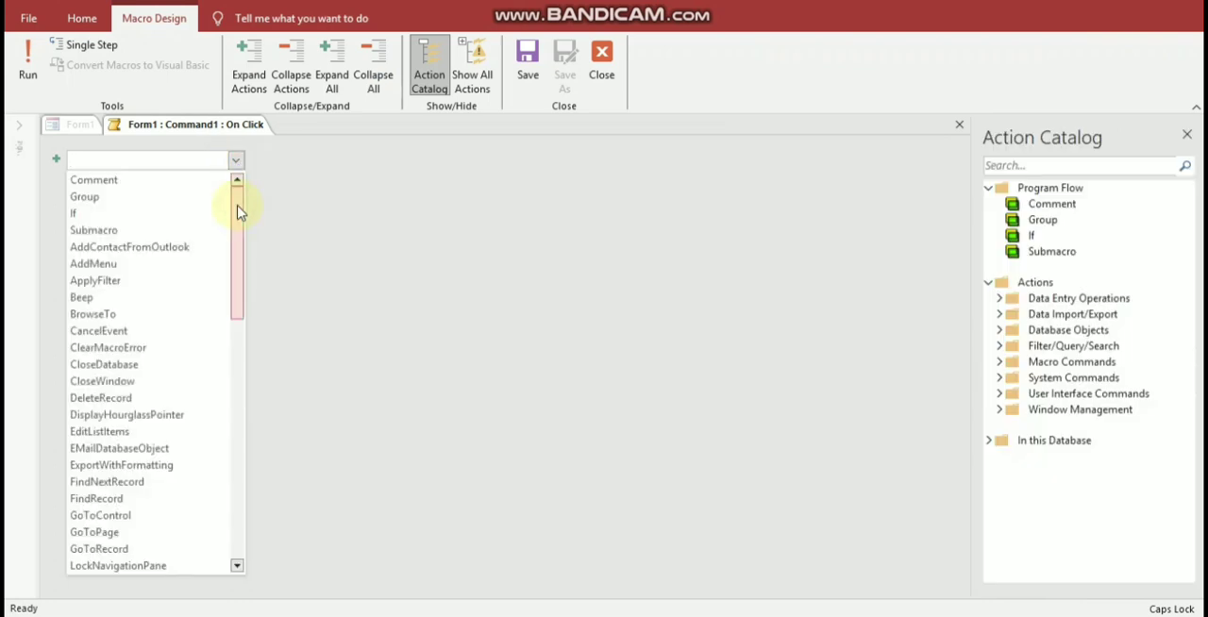
{"action": "left_click_drag", "start_coordinate": [243, 290], "coordinate": [246, 364]}
{"action": "left_click", "coordinate": [239, 357]}
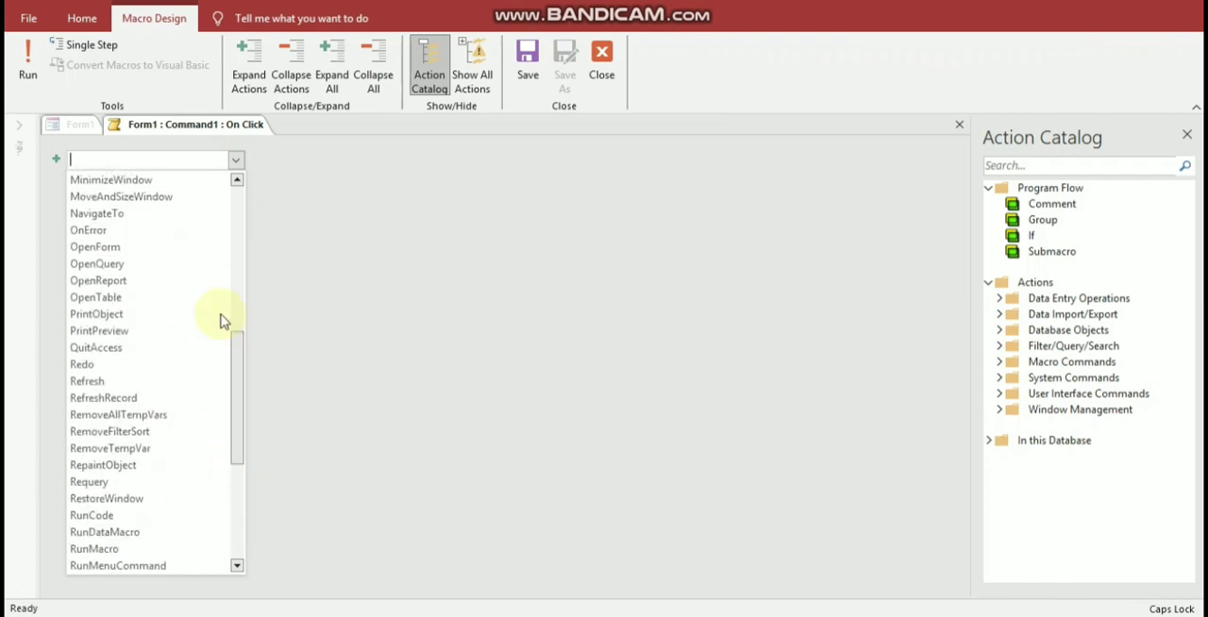
{"action": "key", "text": "Return"}
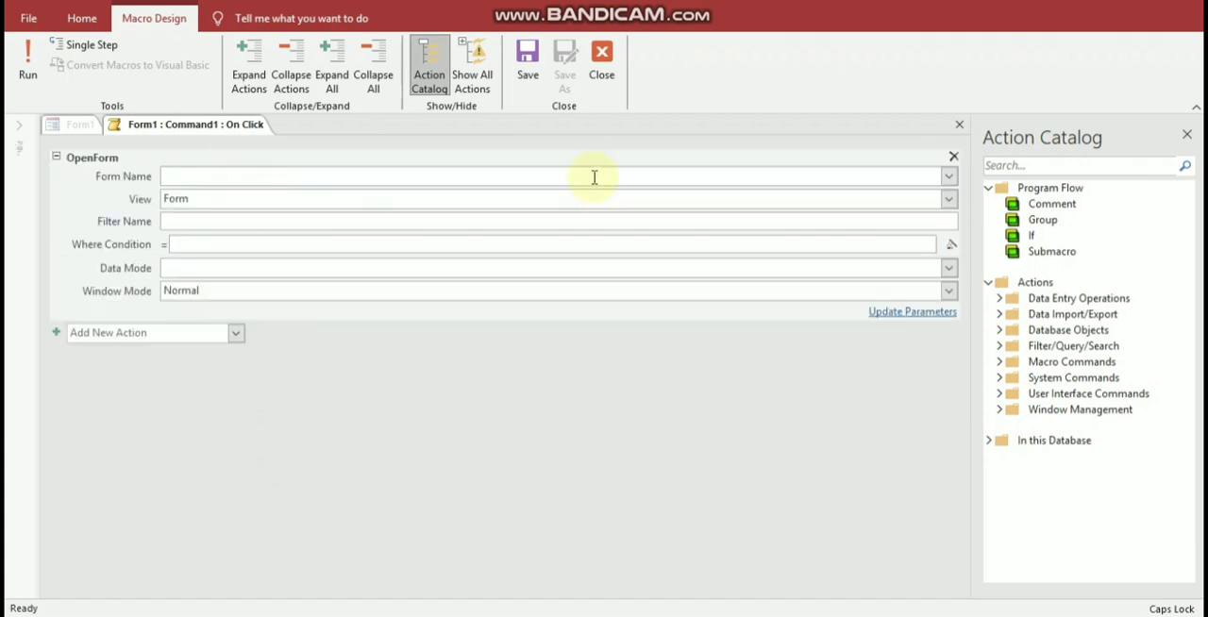
Step: Set the OpenForm action's form name to FDATA, then save and close the macro
{"action": "left_click", "coordinate": [908, 179]}
{"action": "left_click", "coordinate": [481, 198]}
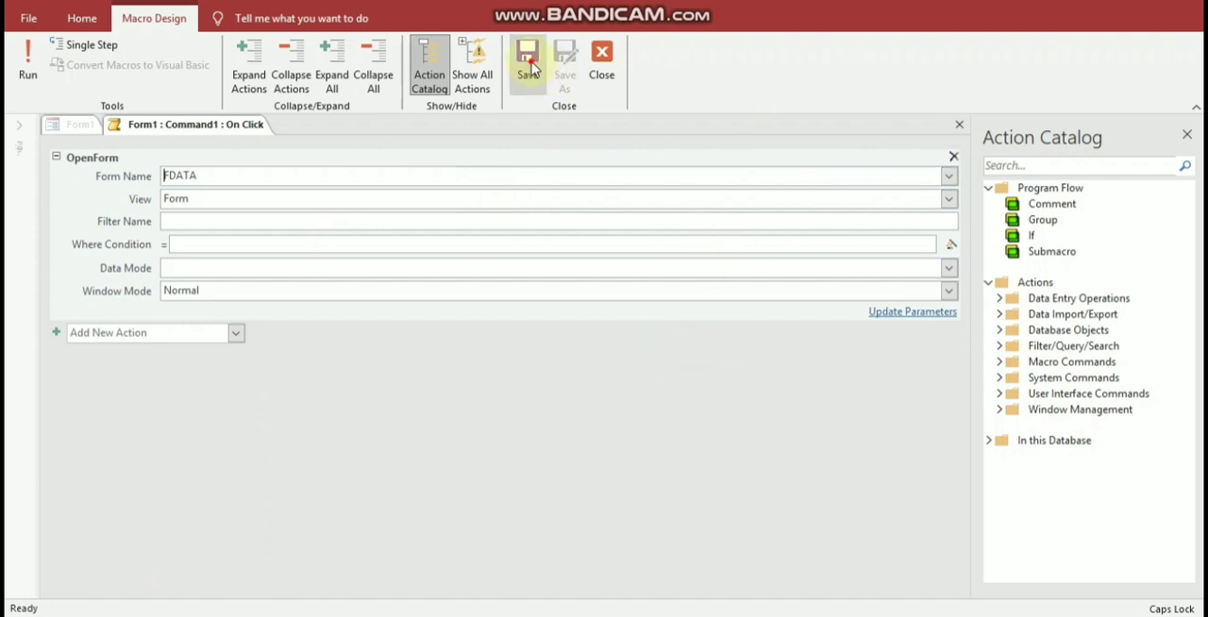
{"action": "left_click", "coordinate": [596, 59]}
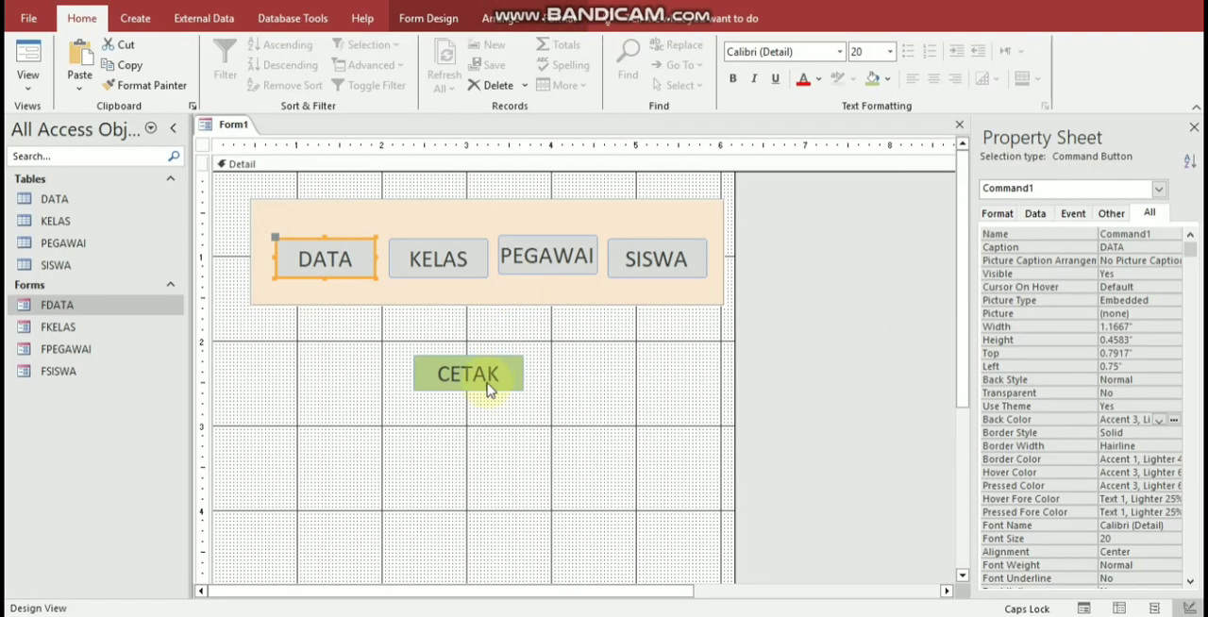
{"action": "left_click", "coordinate": [398, 398]}
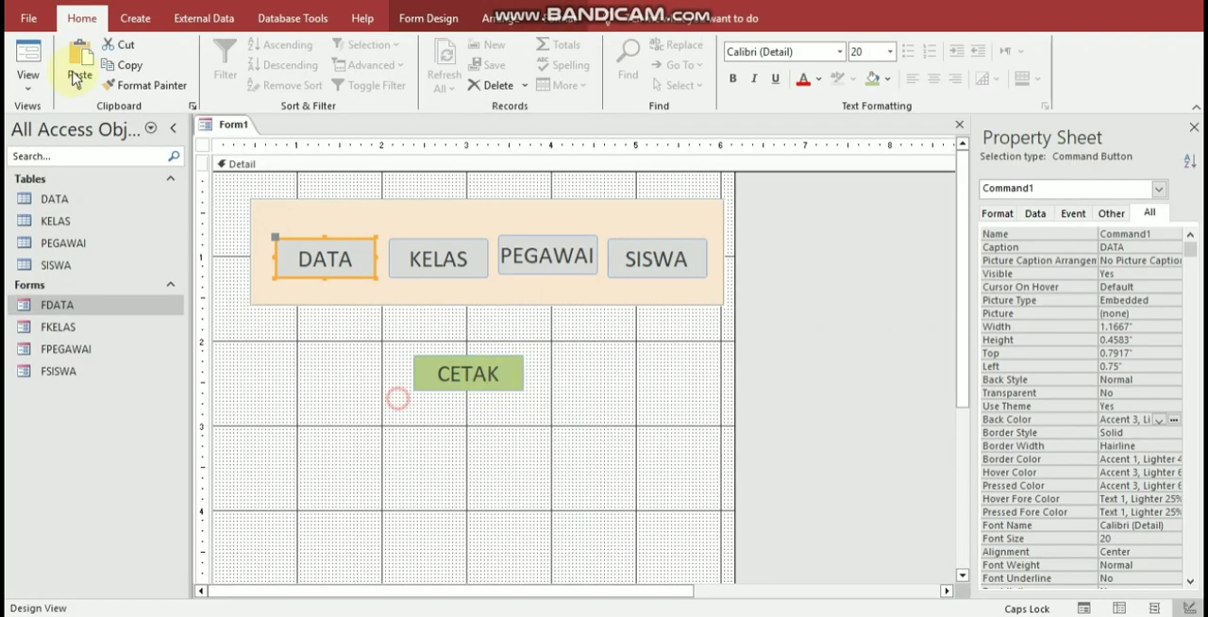
Step: Test the DATA button in Form View, close the FDATA pop-up, and return the menu form to Design View
{"action": "left_click", "coordinate": [29, 68]}
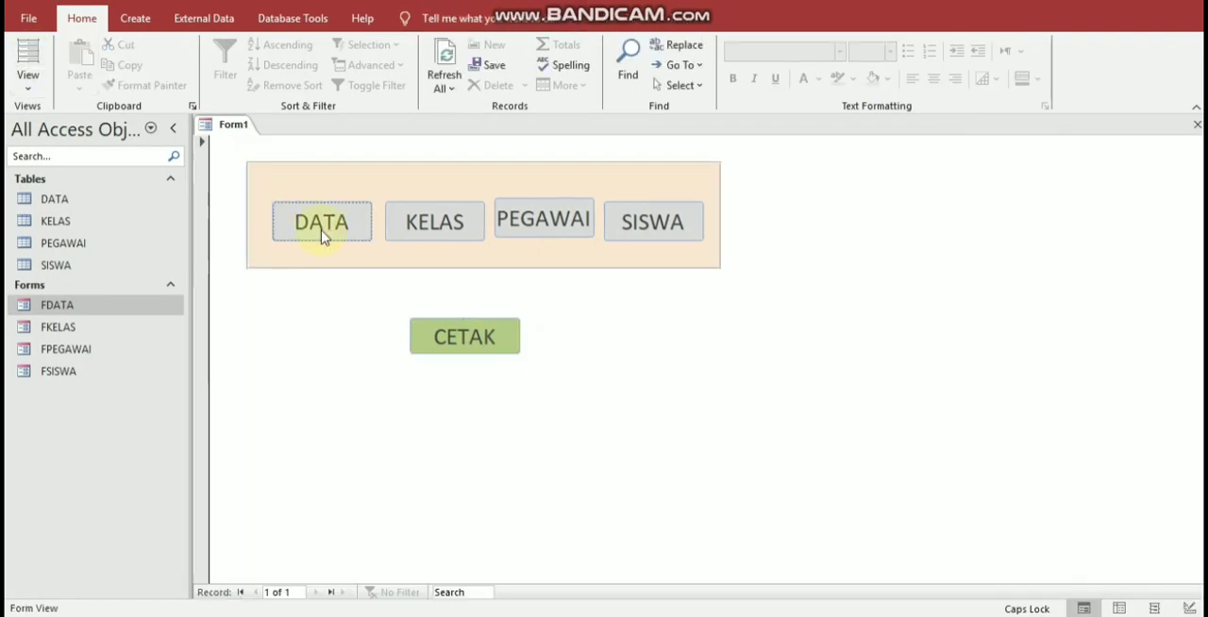
{"action": "left_click", "coordinate": [321, 235]}
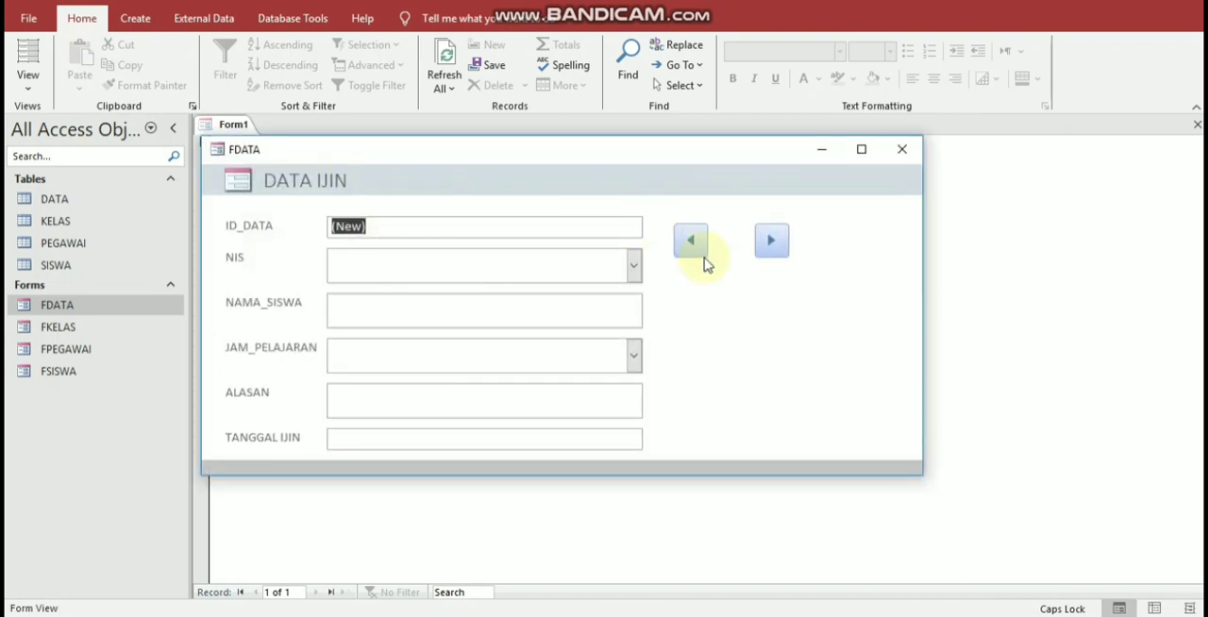
{"action": "left_click", "coordinate": [902, 151]}
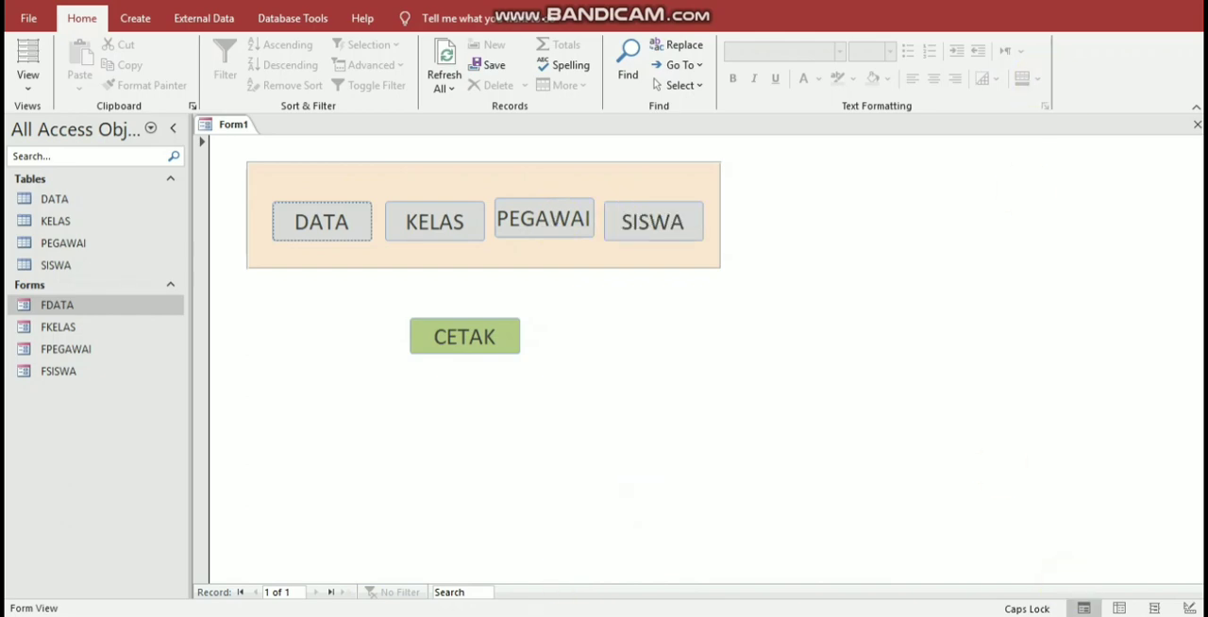
{"action": "left_click", "coordinate": [1189, 608]}
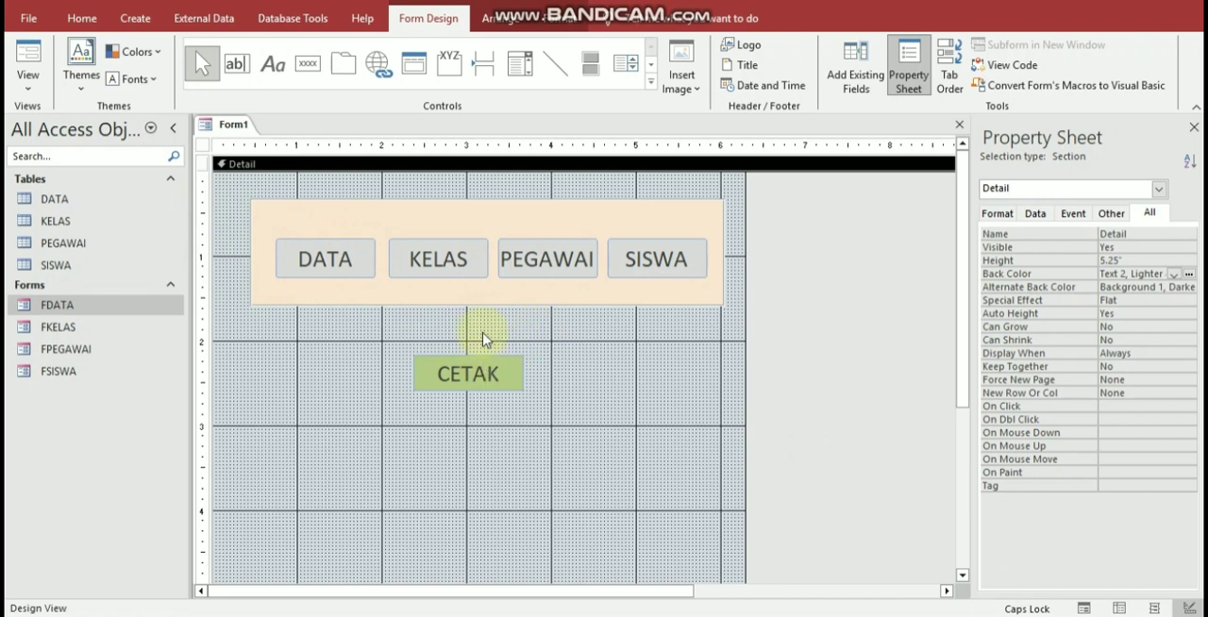
{"action": "left_click", "coordinate": [445, 261]}
{"action": "left_click", "coordinate": [528, 261]}
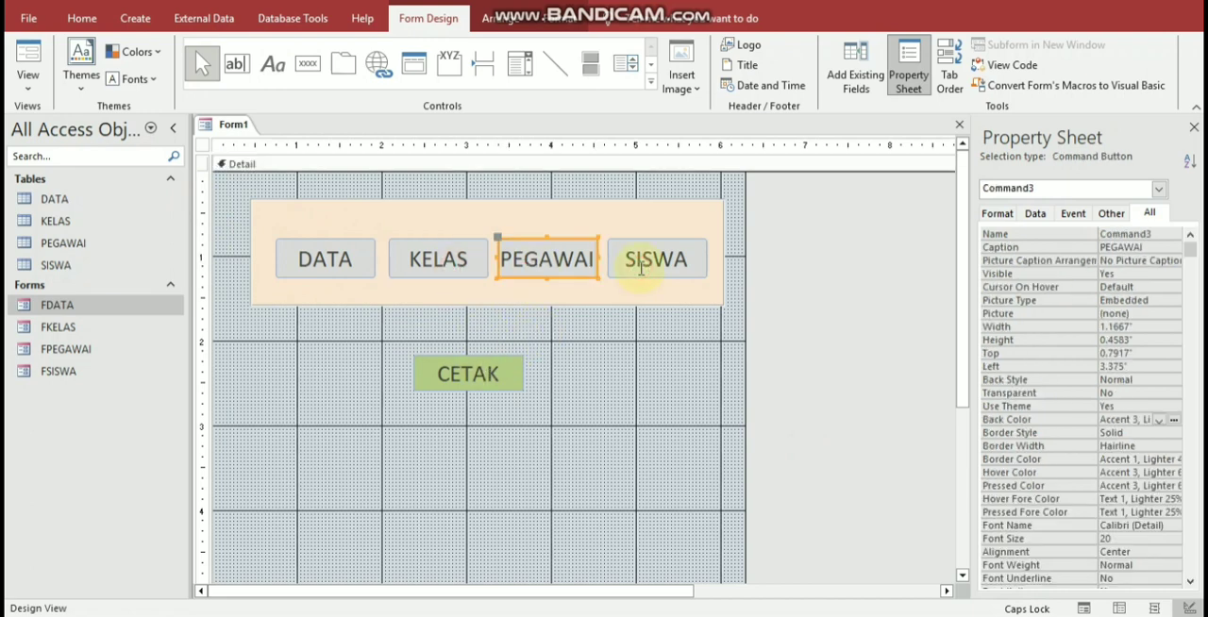
{"action": "left_click", "coordinate": [641, 267]}
{"action": "left_click", "coordinate": [564, 393]}
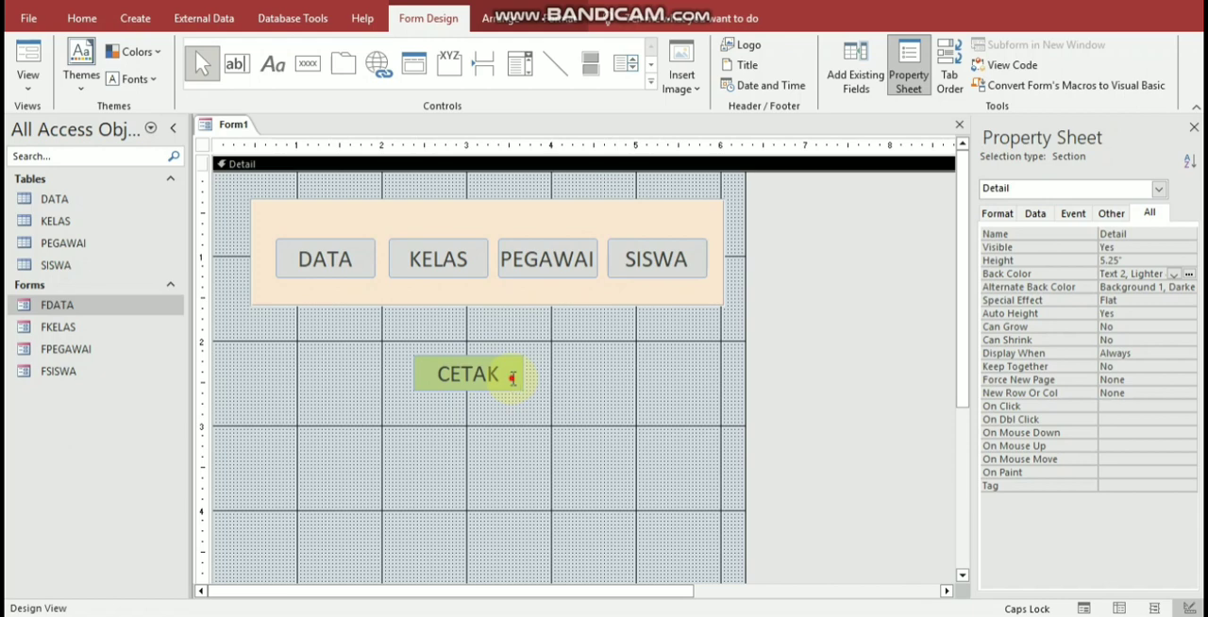
{"action": "left_click", "coordinate": [512, 378]}
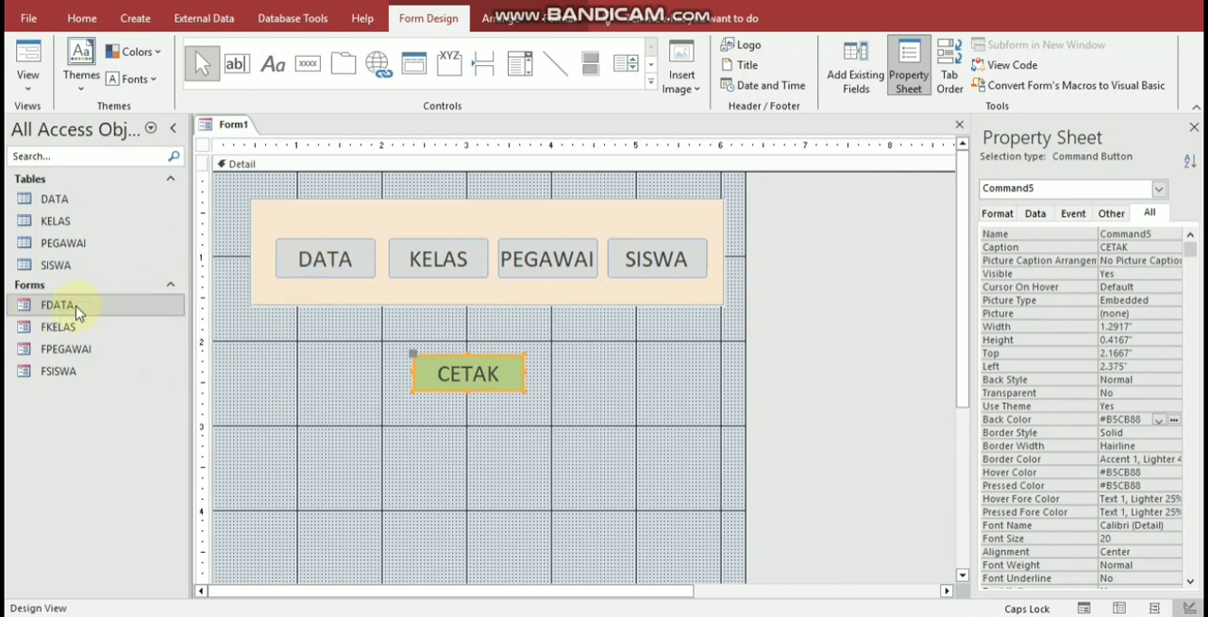
{"action": "left_click", "coordinate": [133, 307]}
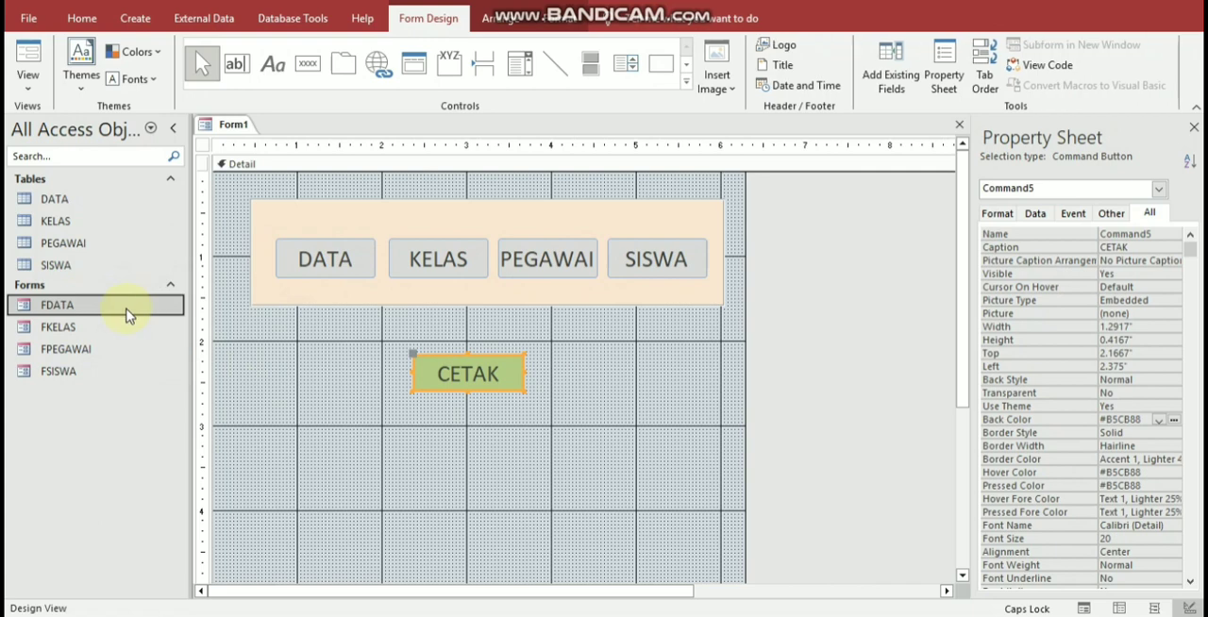
{"action": "left_click", "coordinate": [249, 166]}
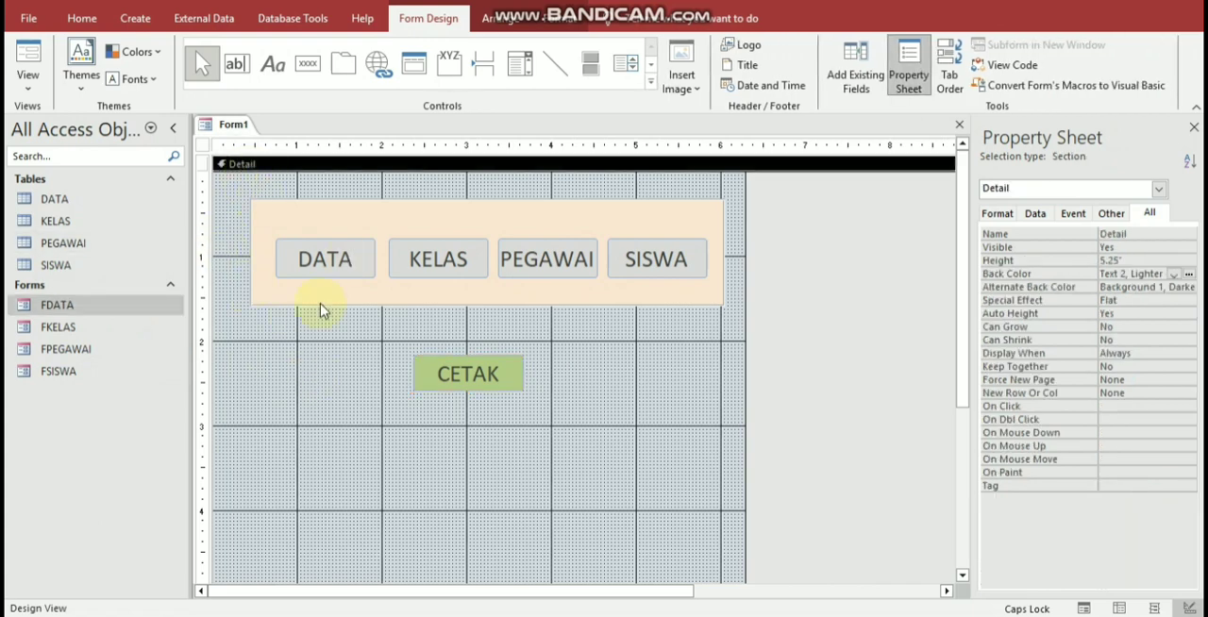
Step: Save the menu form under the name FormUTAMA
{"action": "key", "text": "ctrl+s"}
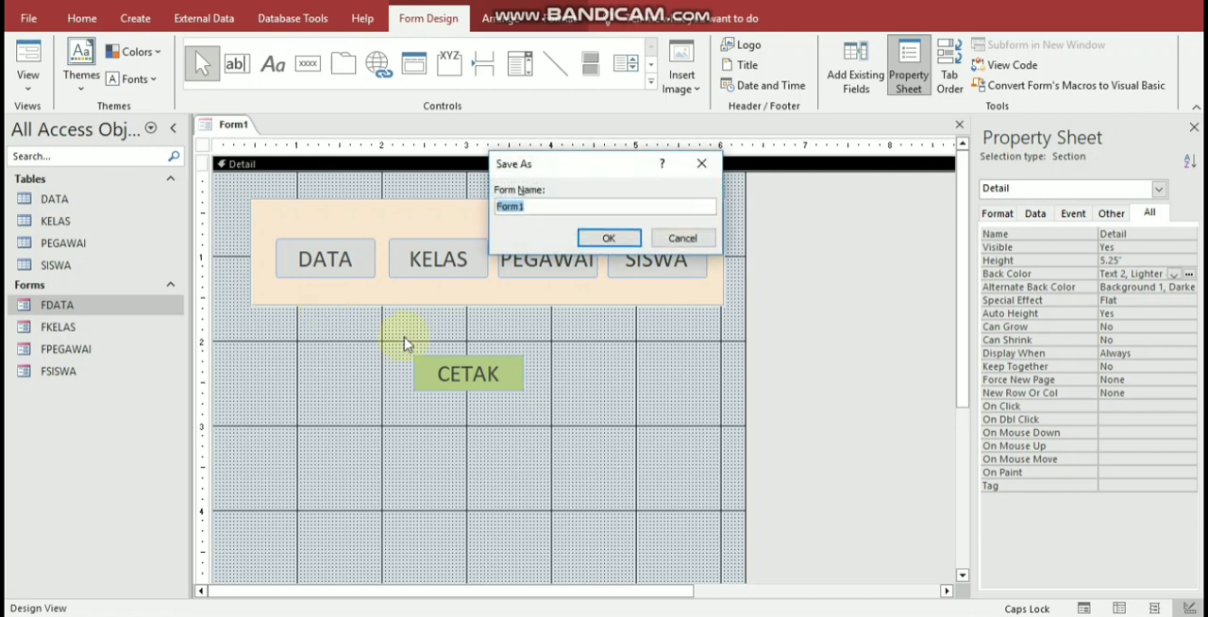
{"action": "key", "text": "Right"}
{"action": "key", "text": "BackSpace"}
{"action": "type", "text": "UTAMA"}
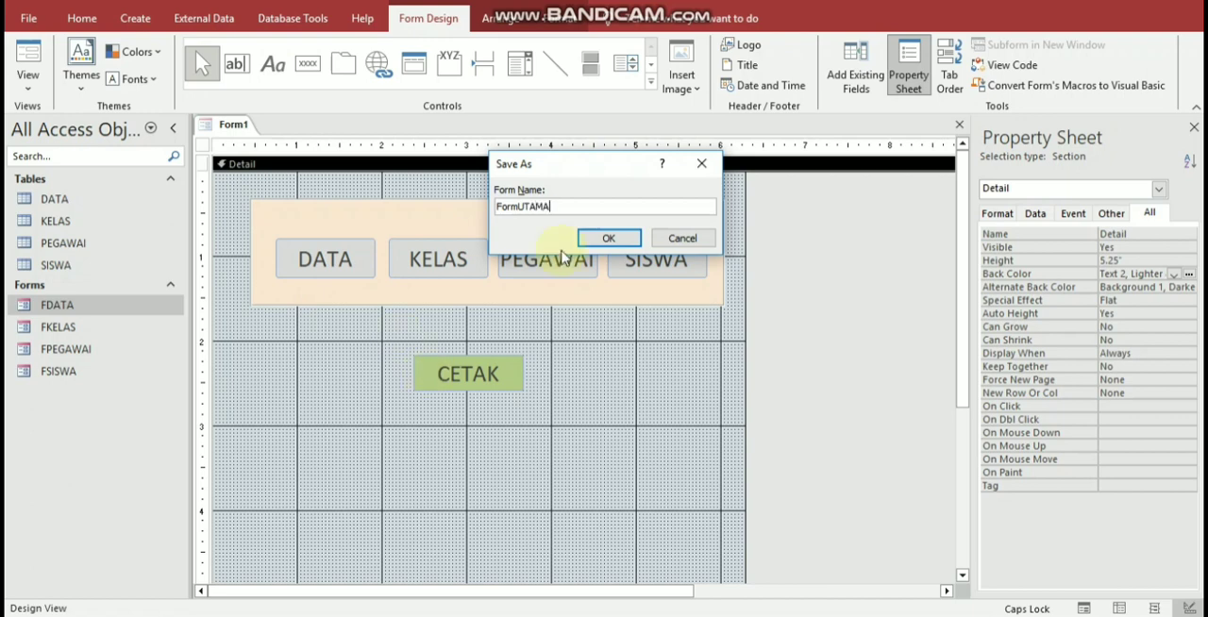
{"action": "key", "text": "Return"}
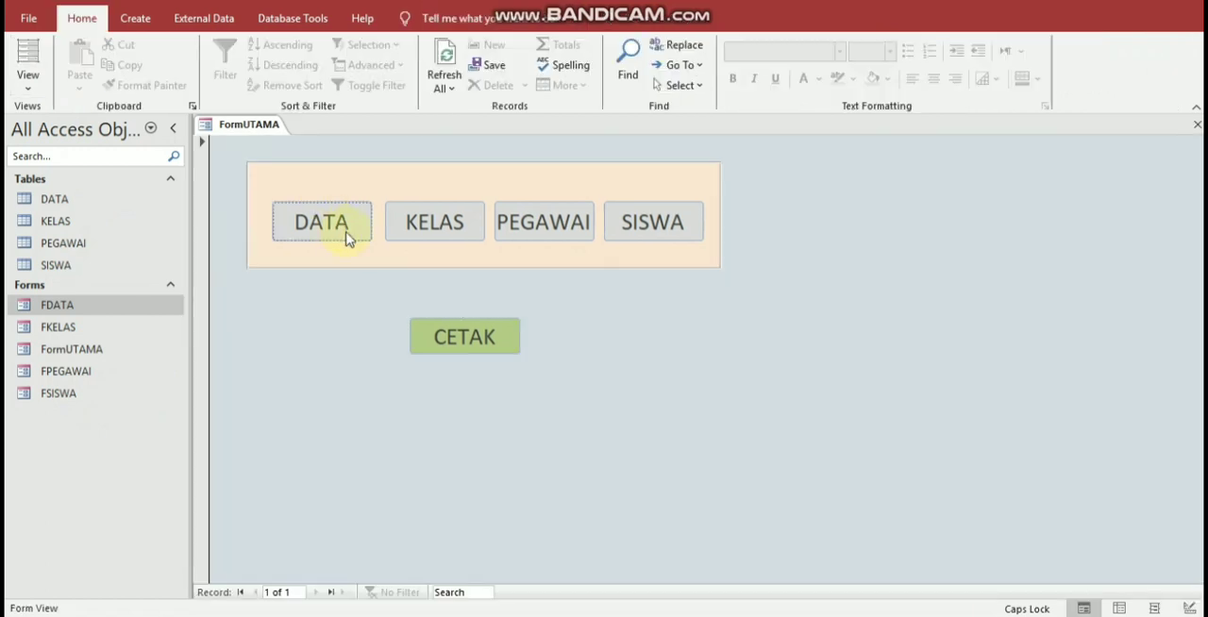
Step: Test the DATA, KELAS, PEGAWAI and SISWA buttons on the menu form, browsing the student records and closing the pop-up forms
{"action": "left_click", "coordinate": [342, 236]}
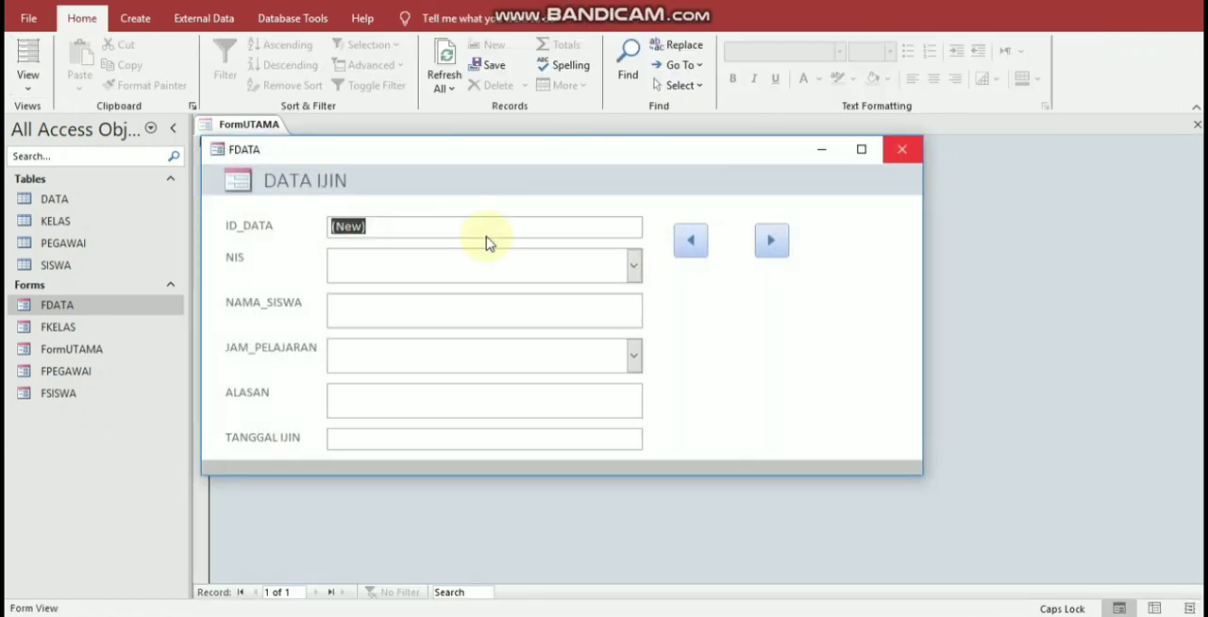
{"action": "left_click", "coordinate": [902, 150]}
{"action": "left_click", "coordinate": [434, 223]}
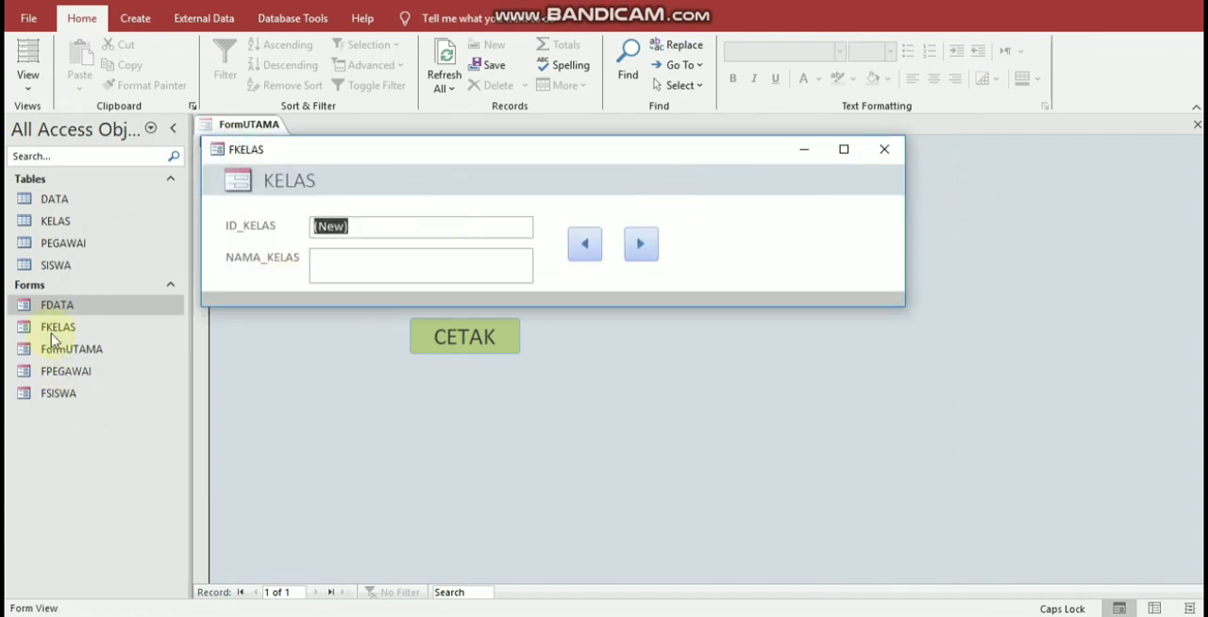
{"action": "left_click", "coordinate": [881, 152]}
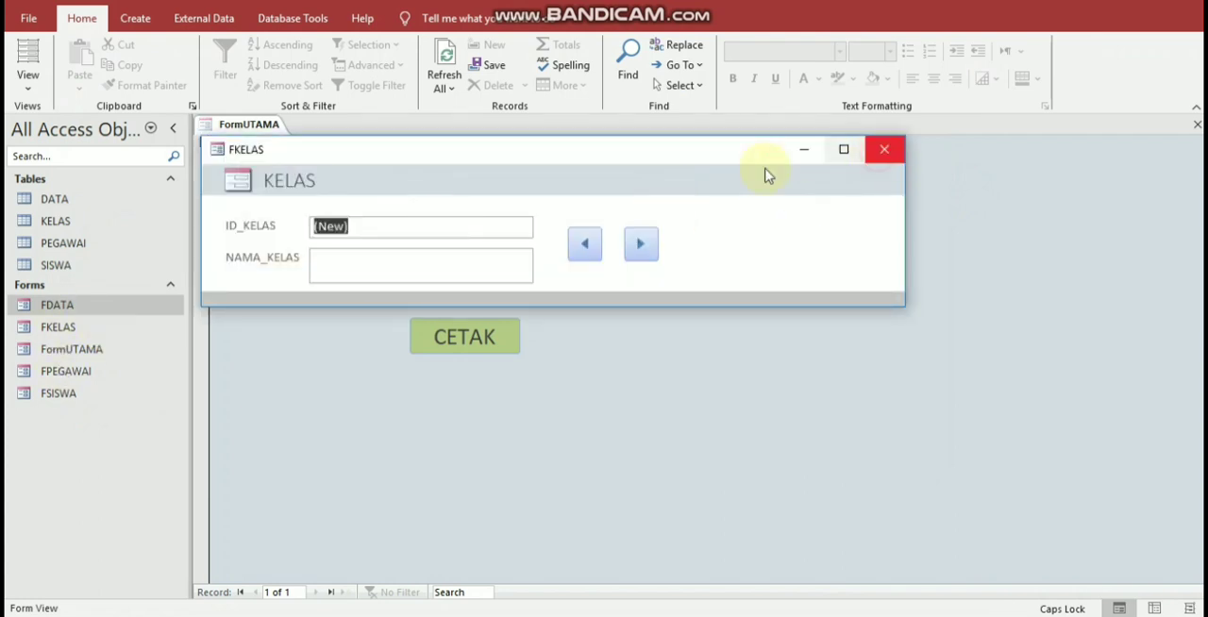
{"action": "left_click", "coordinate": [573, 219]}
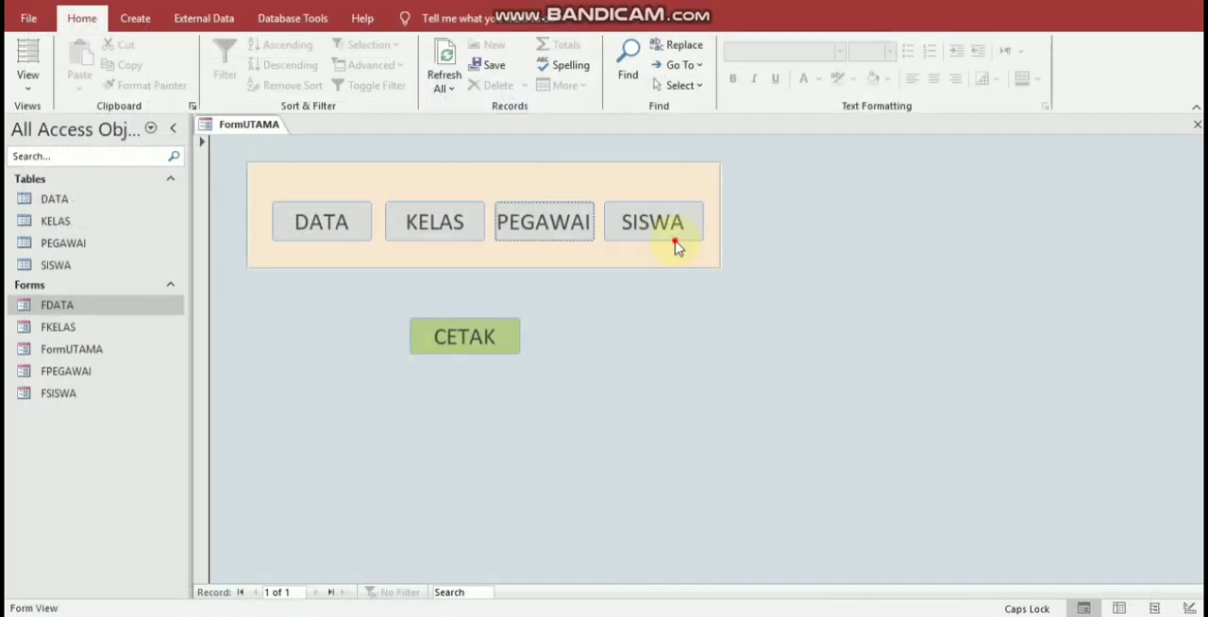
{"action": "left_click", "coordinate": [677, 244]}
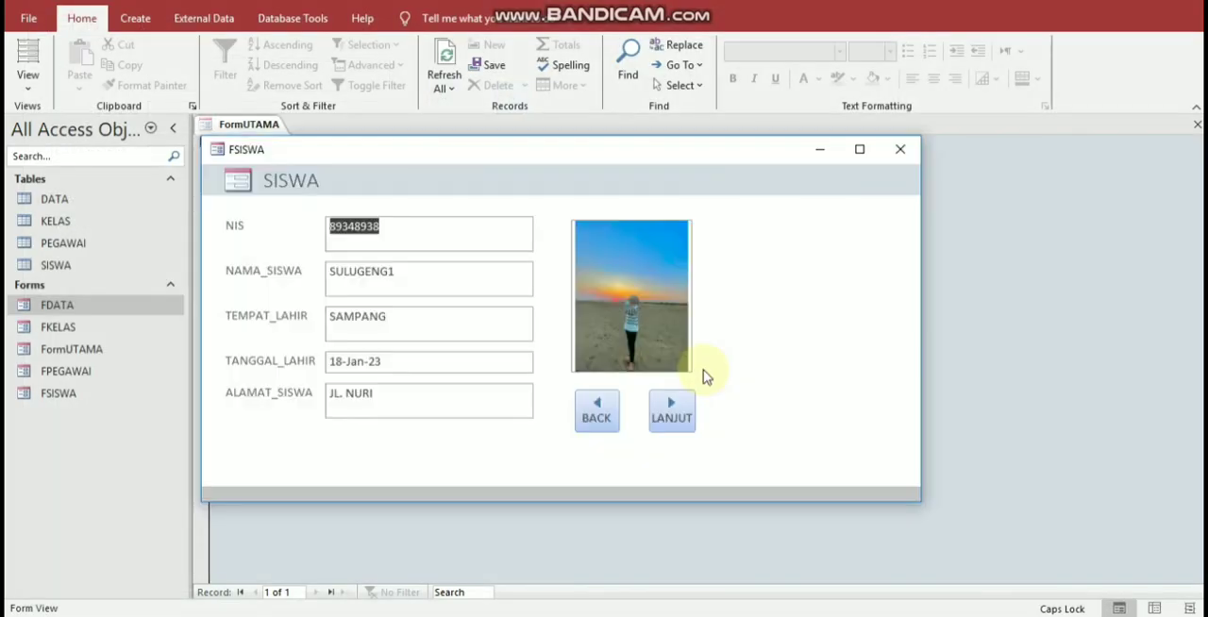
{"action": "left_click", "coordinate": [671, 408]}
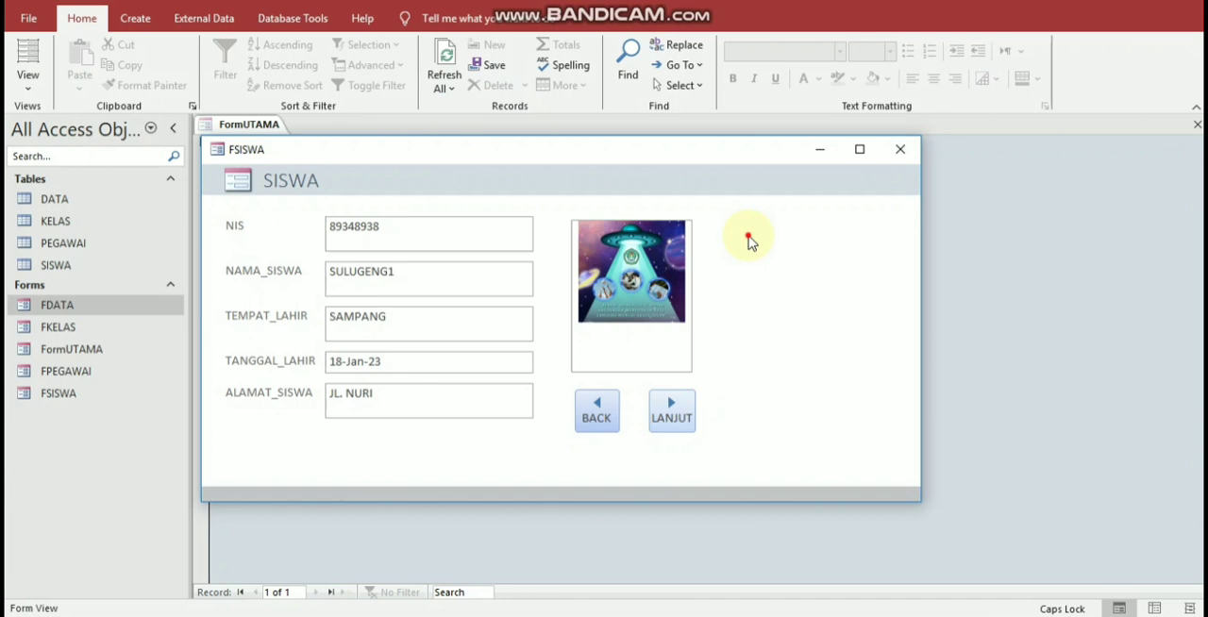
{"action": "left_click", "coordinate": [900, 149]}
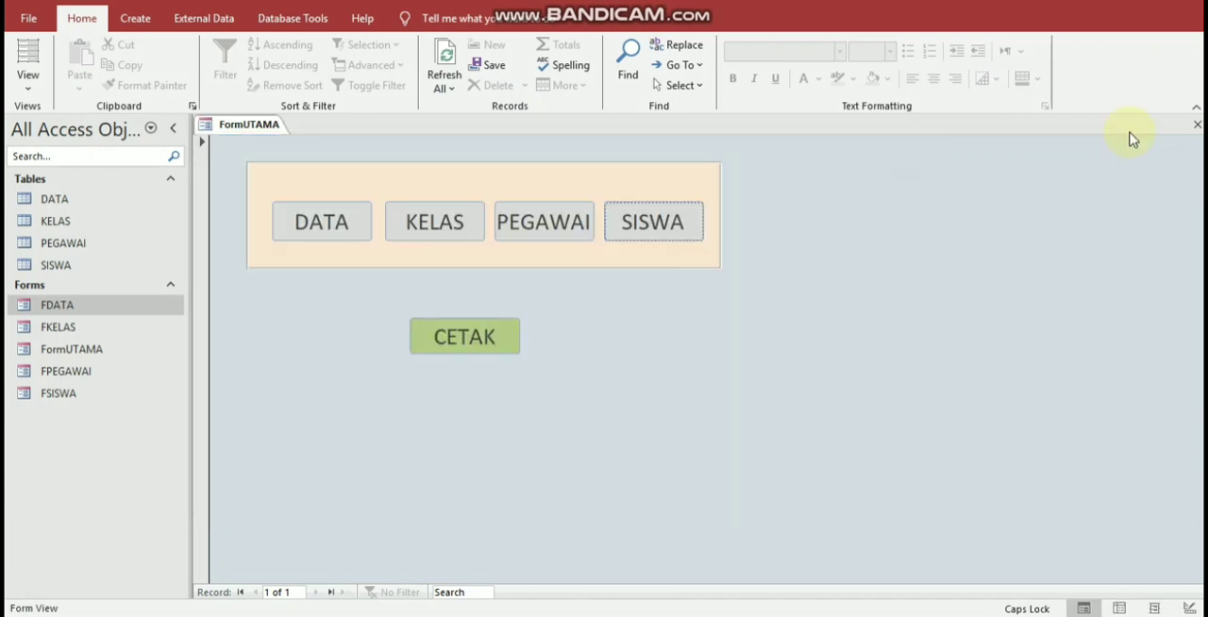
Step: Return FormUTAMA to Design View and set the form's Pop Up and Modal properties to Yes
{"action": "right_click", "coordinate": [903, 305]}
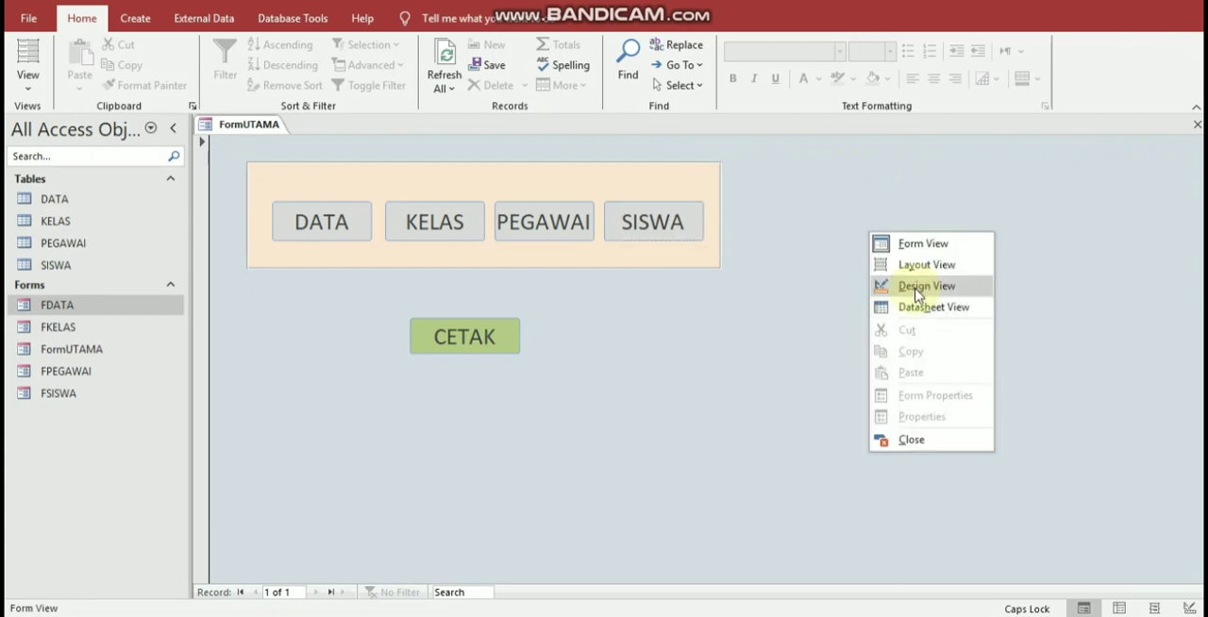
{"action": "left_click", "coordinate": [914, 286]}
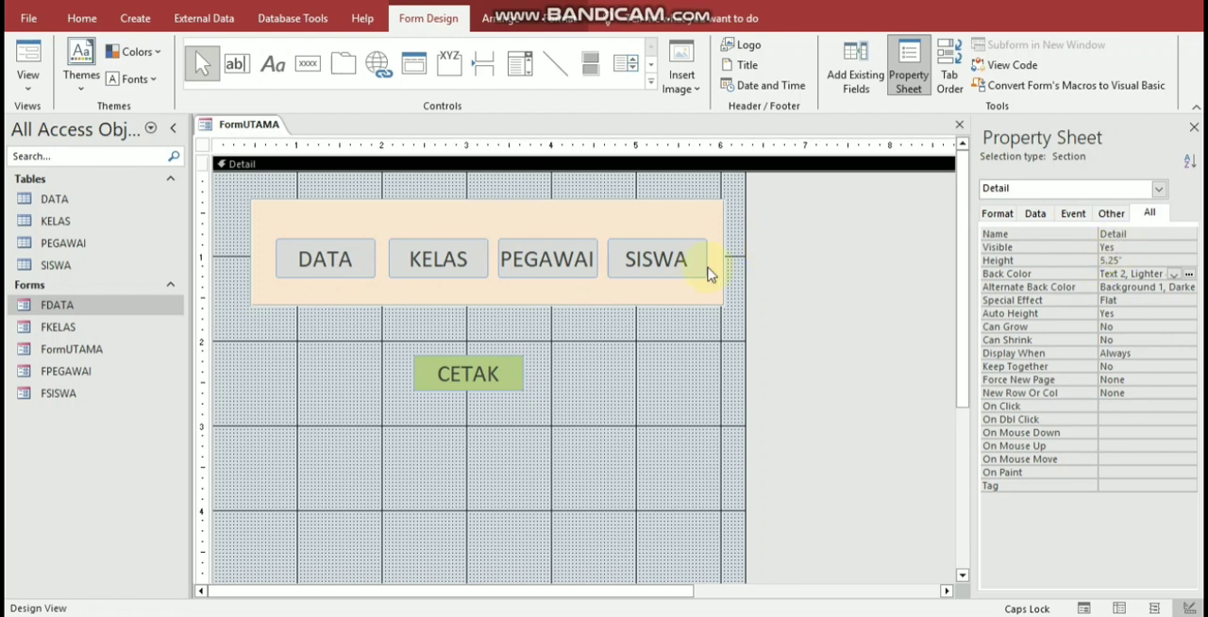
{"action": "left_click", "coordinate": [1157, 191]}
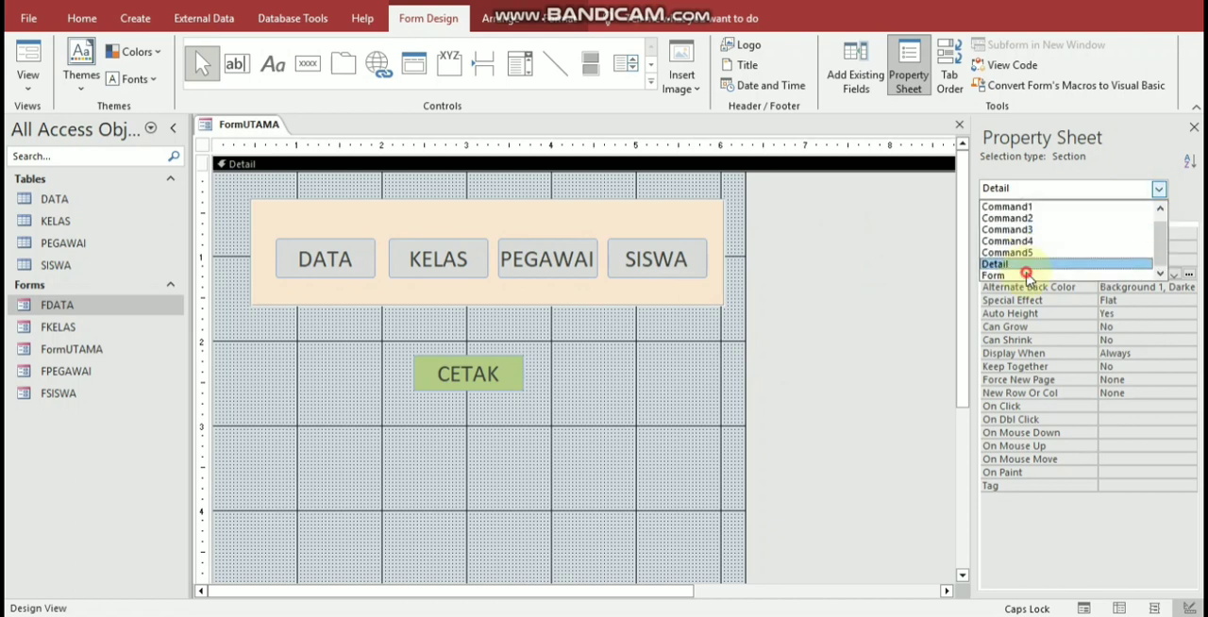
{"action": "left_click", "coordinate": [1027, 275]}
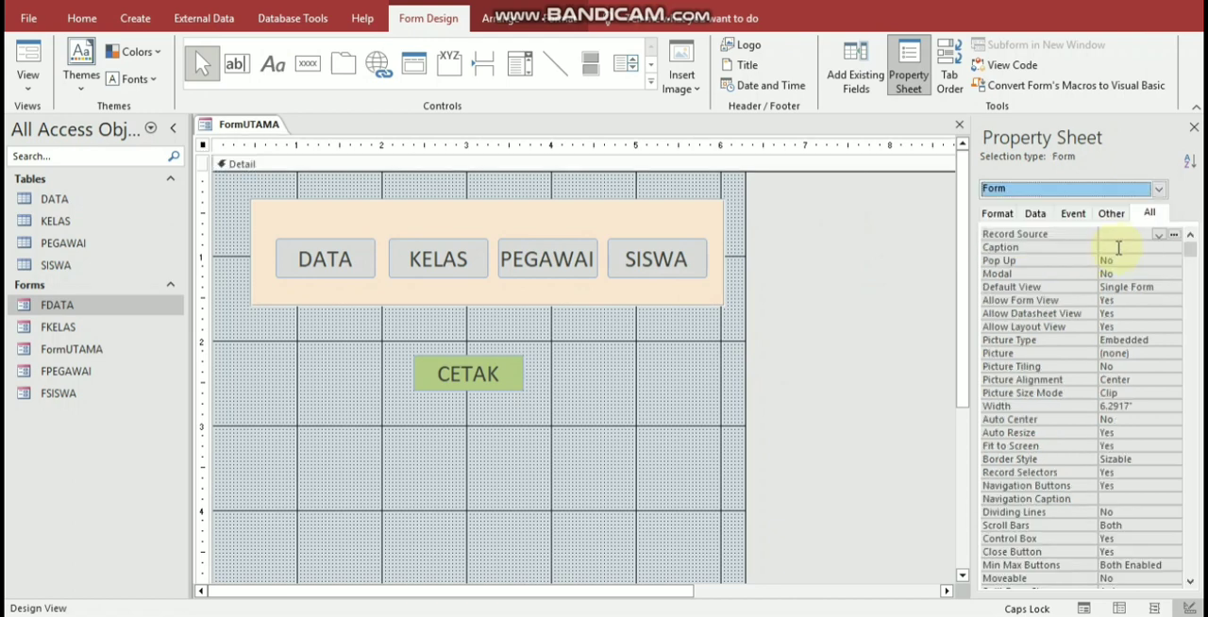
{"action": "double_click", "coordinate": [1046, 261]}
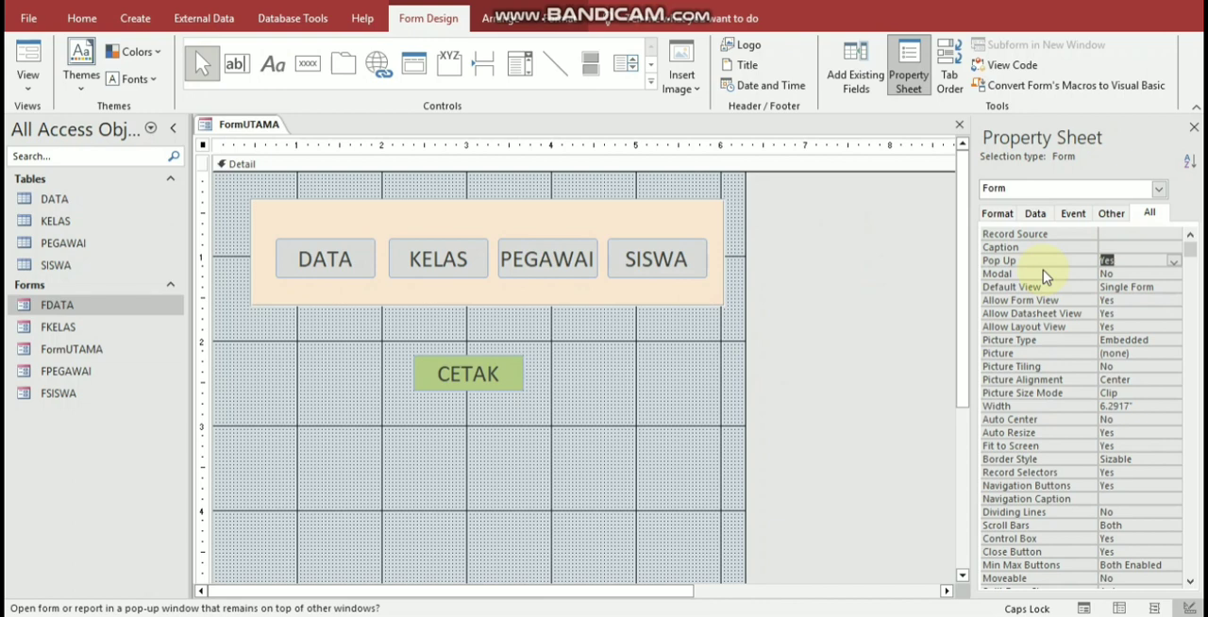
{"action": "double_click", "coordinate": [1042, 274]}
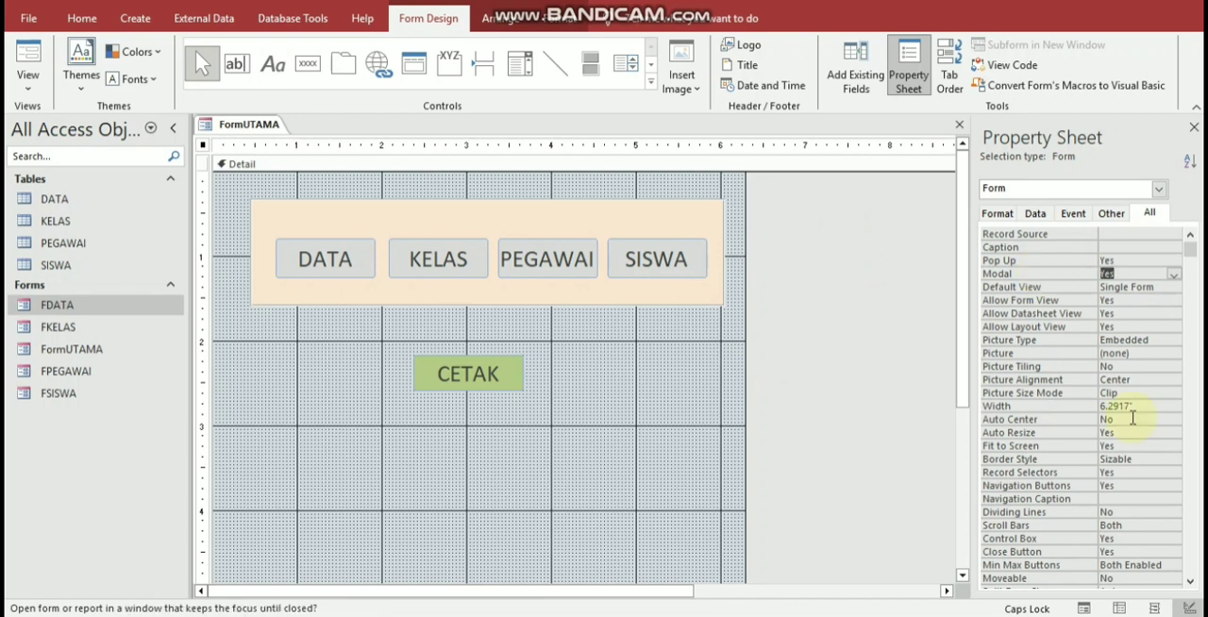
Step: Set the form's Record Selectors and Navigation Buttons properties to No
{"action": "left_click", "coordinate": [1060, 474]}
{"action": "double_click", "coordinate": [1061, 475]}
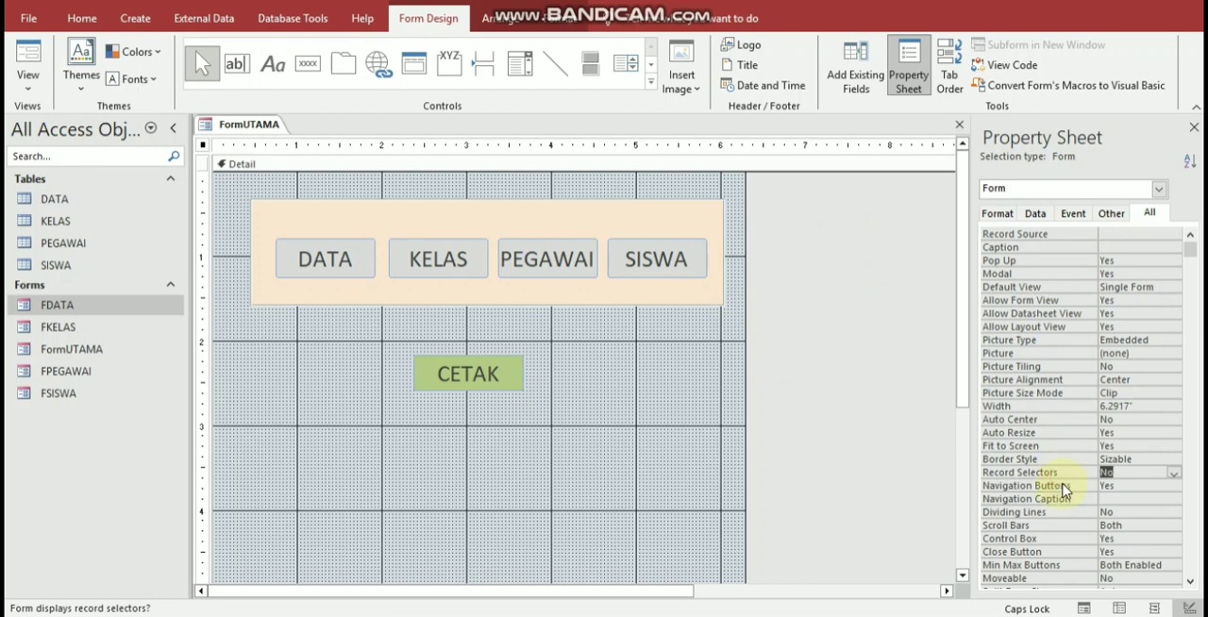
{"action": "double_click", "coordinate": [1064, 487]}
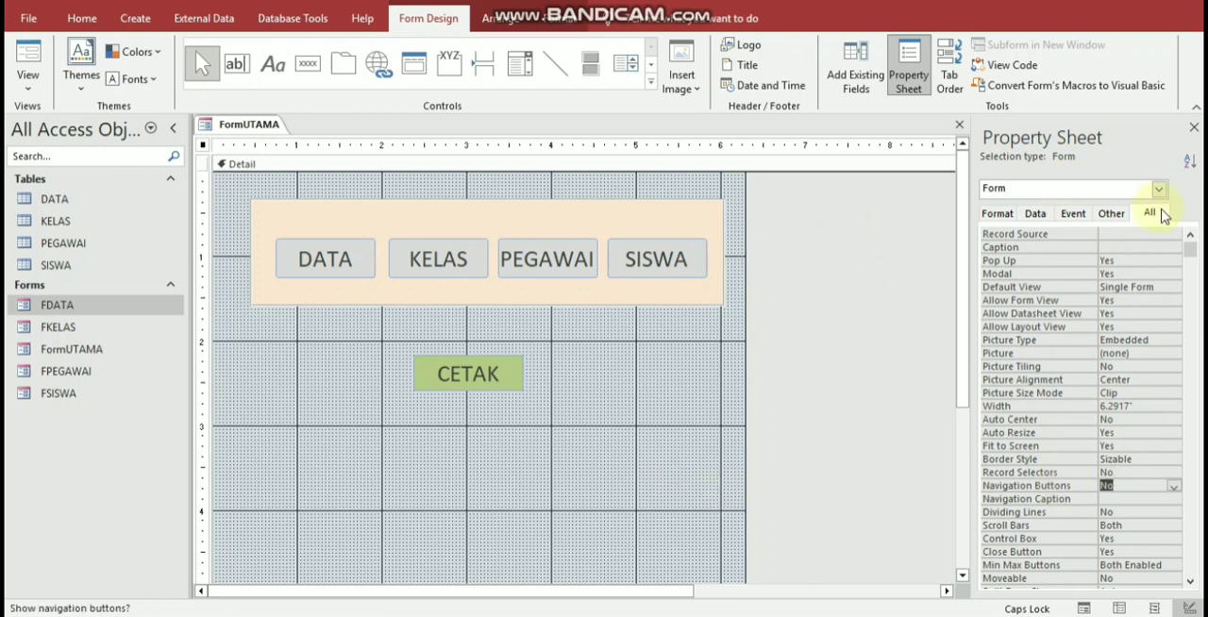
Step: Build an On Load macro for FormUTAMA with the MaximizeWindow action, then save and close the macro
{"action": "left_click", "coordinate": [1112, 215]}
{"action": "left_click", "coordinate": [1073, 217]}
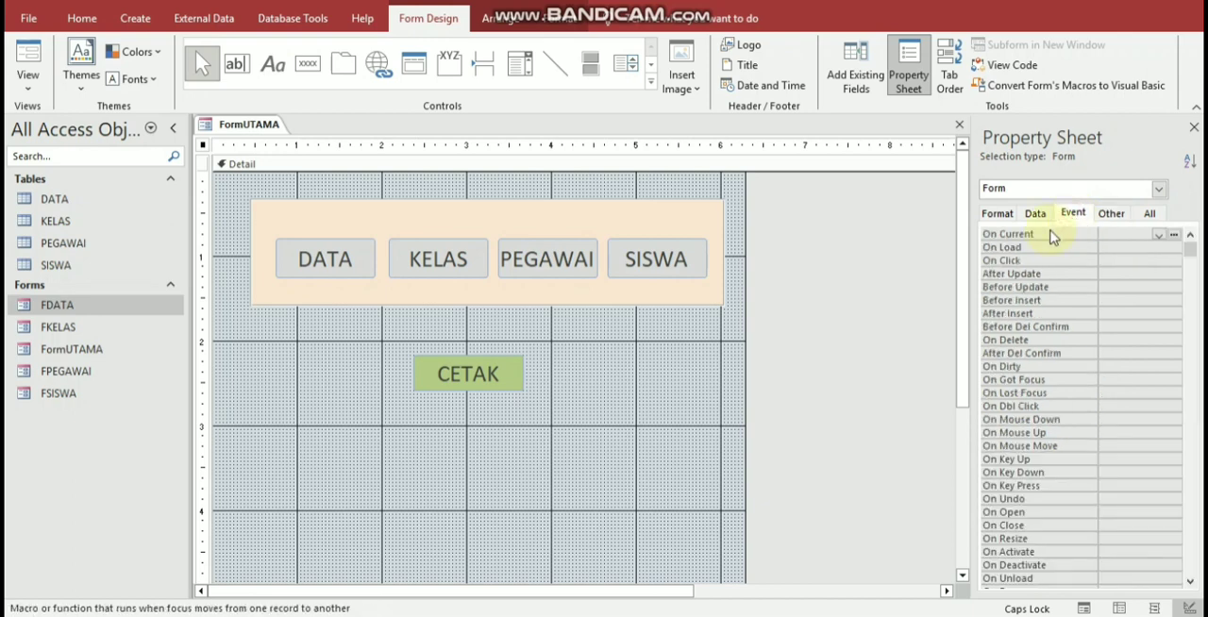
{"action": "left_click", "coordinate": [1175, 248]}
{"action": "left_click", "coordinate": [1173, 247]}
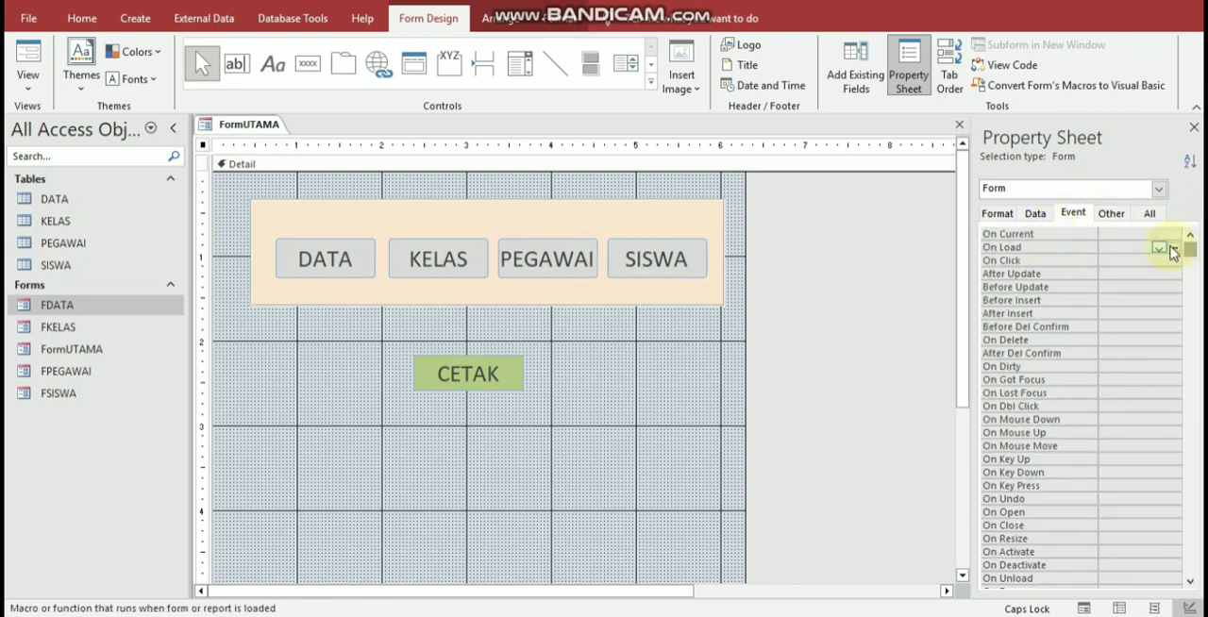
{"action": "left_click", "coordinate": [606, 323]}
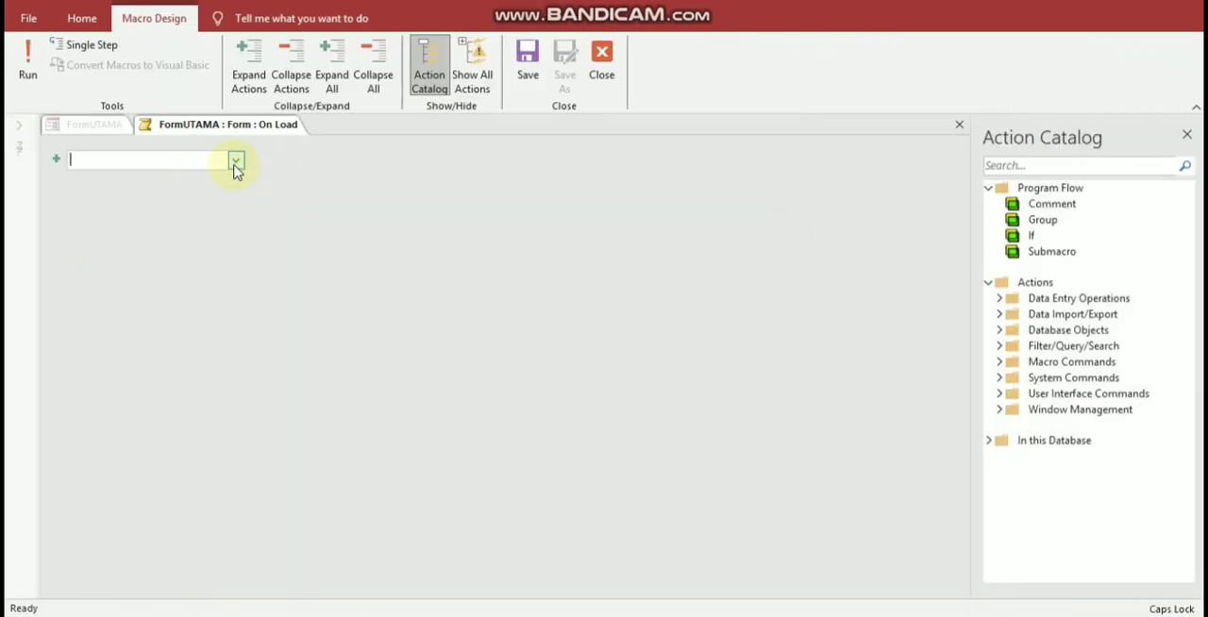
{"action": "left_click", "coordinate": [236, 163]}
{"action": "type", "text": "MaximizeWindow"}
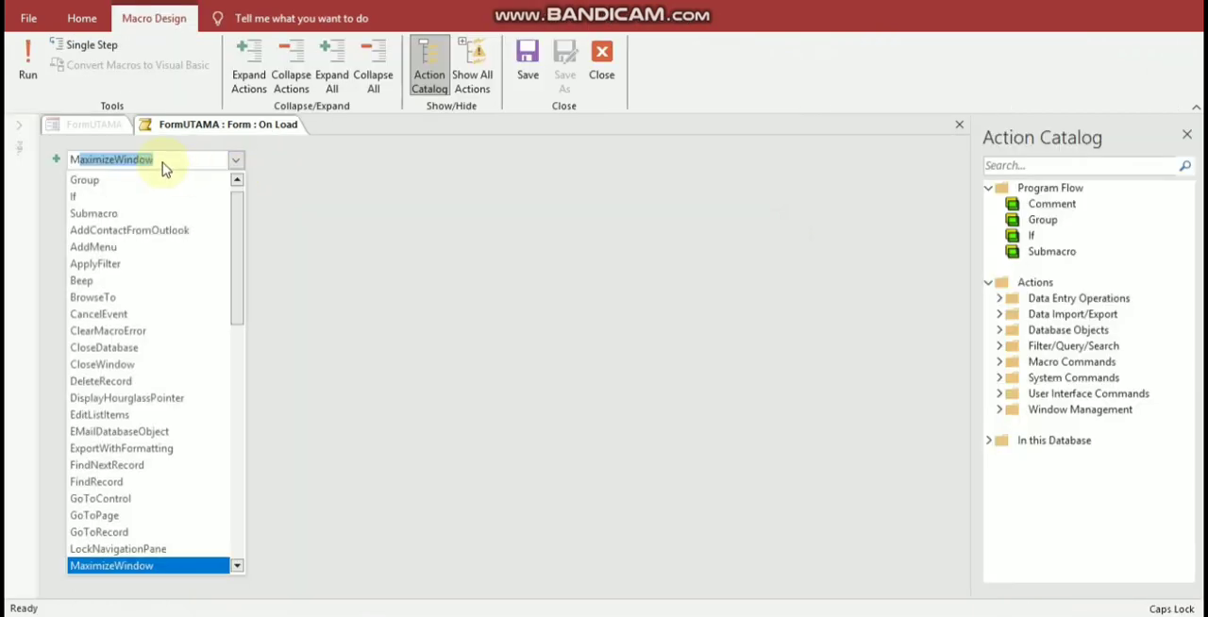
{"action": "left_click", "coordinate": [172, 165]}
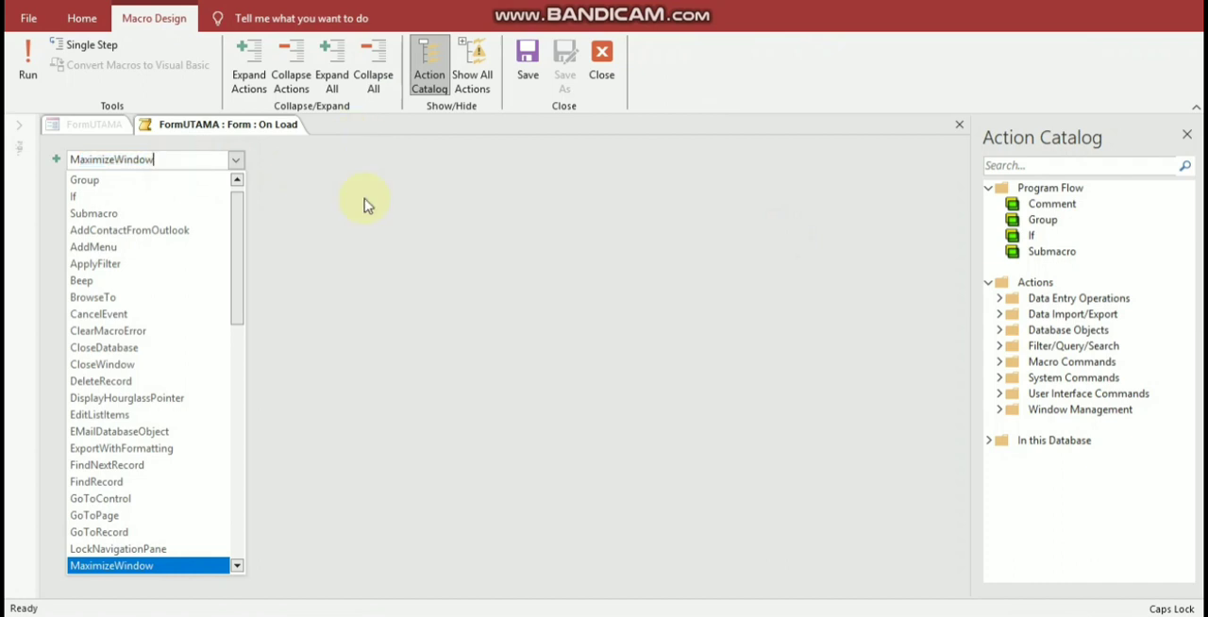
{"action": "key", "text": "Return"}
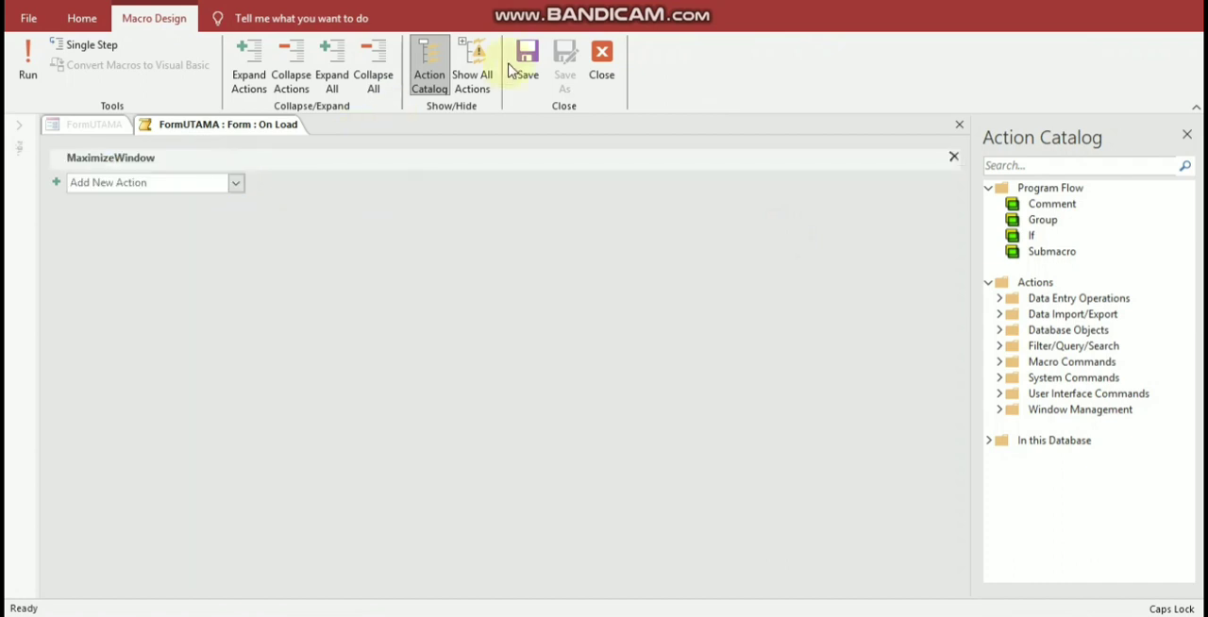
{"action": "left_click", "coordinate": [602, 59]}
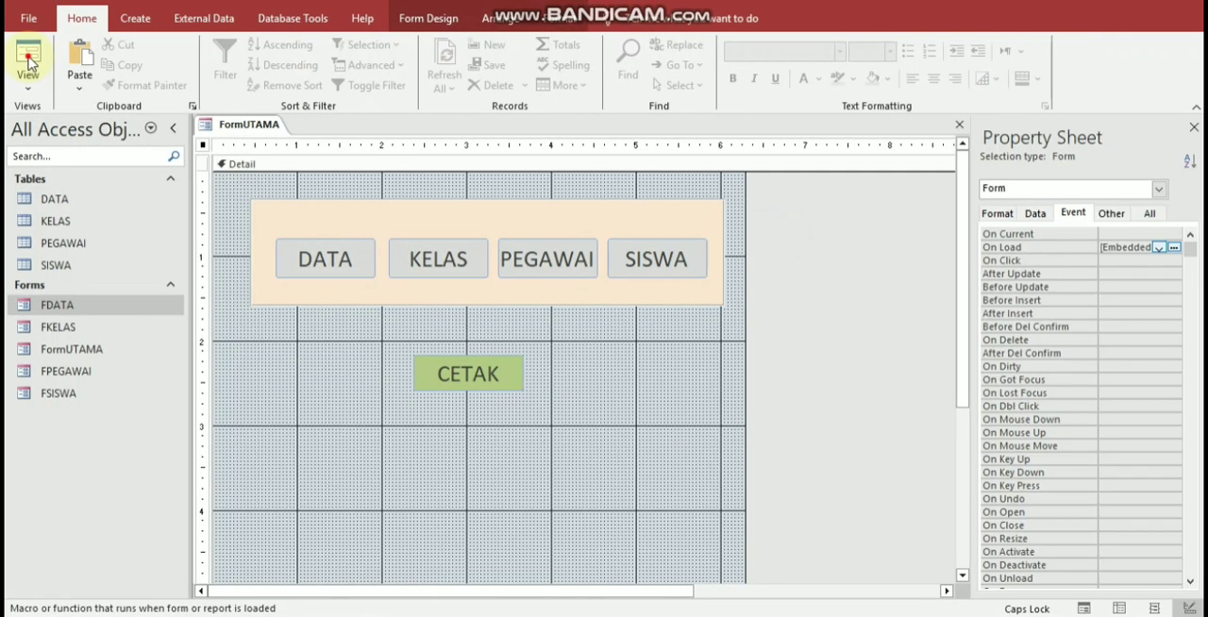
Step: Test the CETAK and SISWA buttons in Form View, and close FormUTAMA with its design changes saved
{"action": "left_click", "coordinate": [29, 63]}
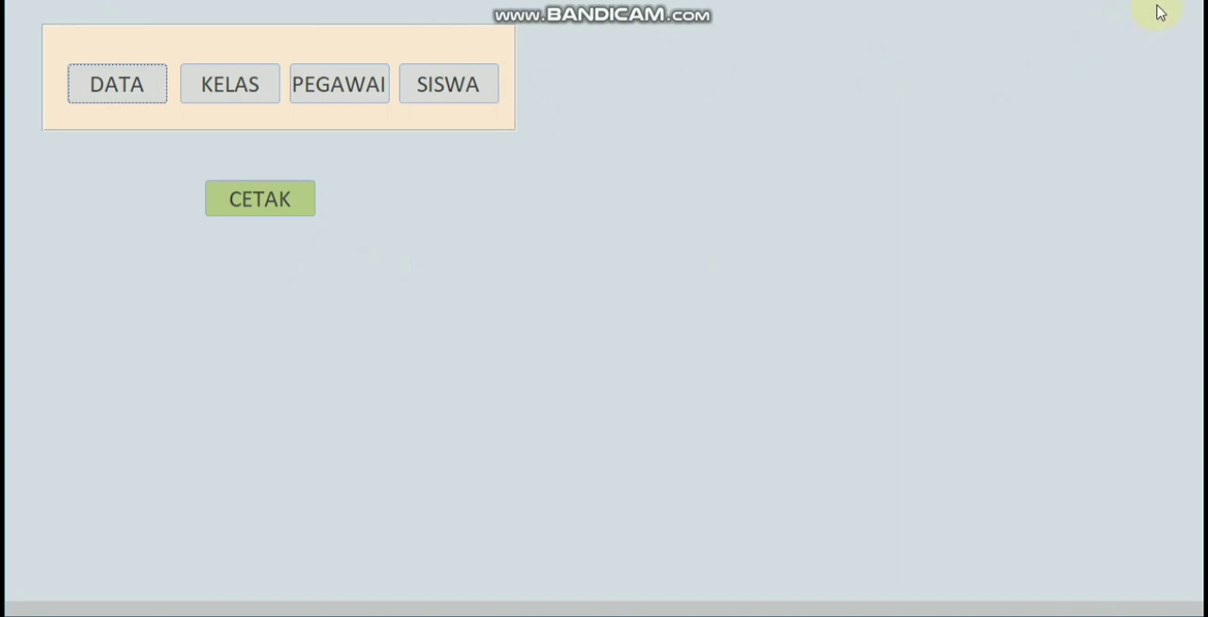
{"action": "left_click", "coordinate": [283, 216]}
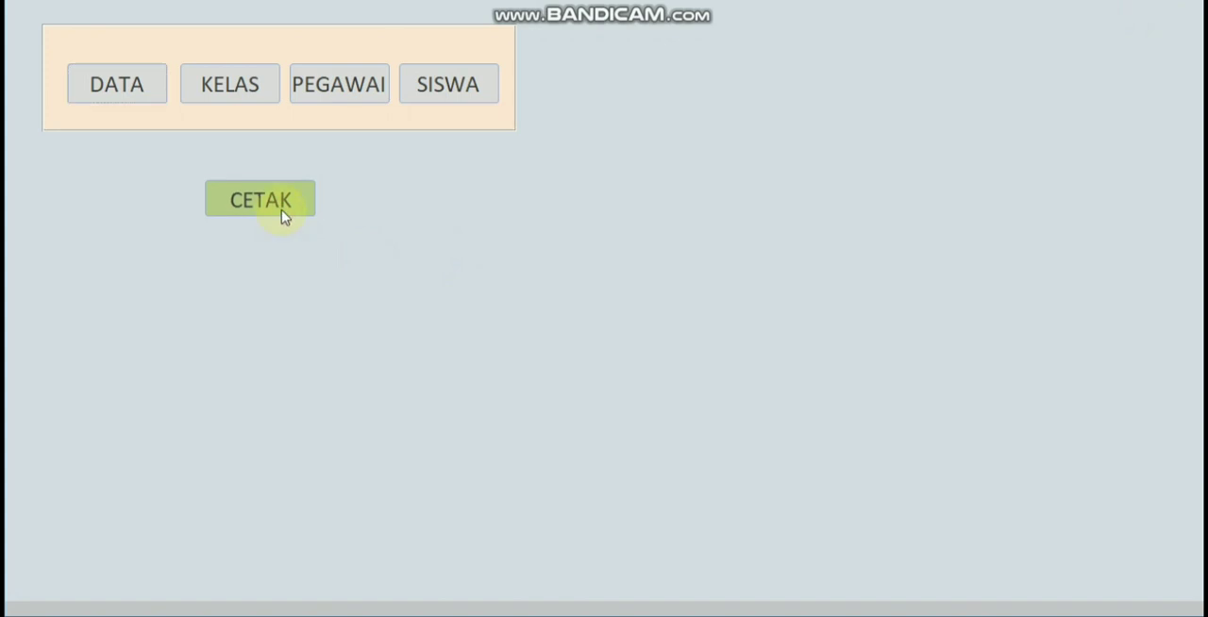
{"action": "left_click", "coordinate": [447, 90]}
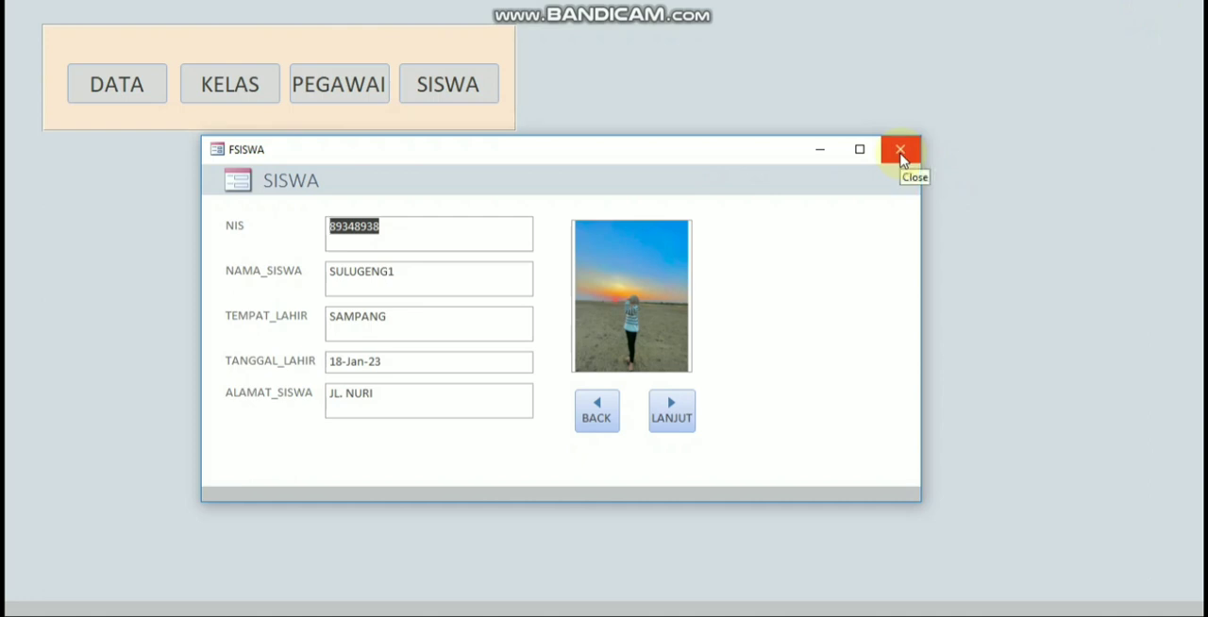
{"action": "left_click", "coordinate": [899, 153]}
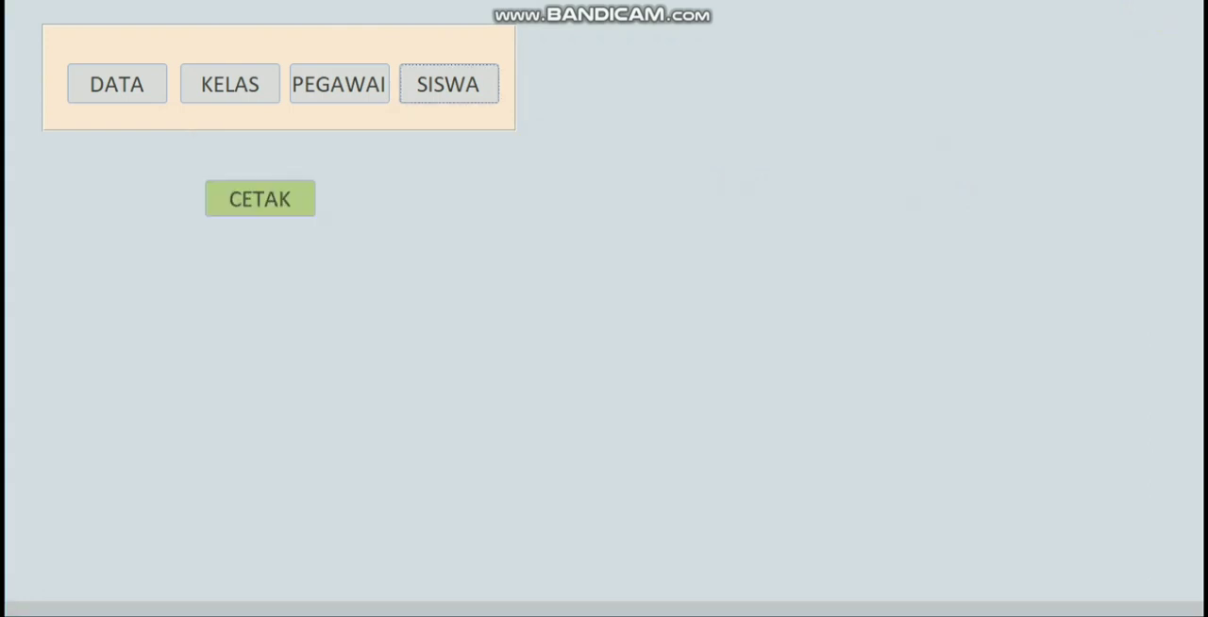
{"action": "left_click", "coordinate": [536, 353]}
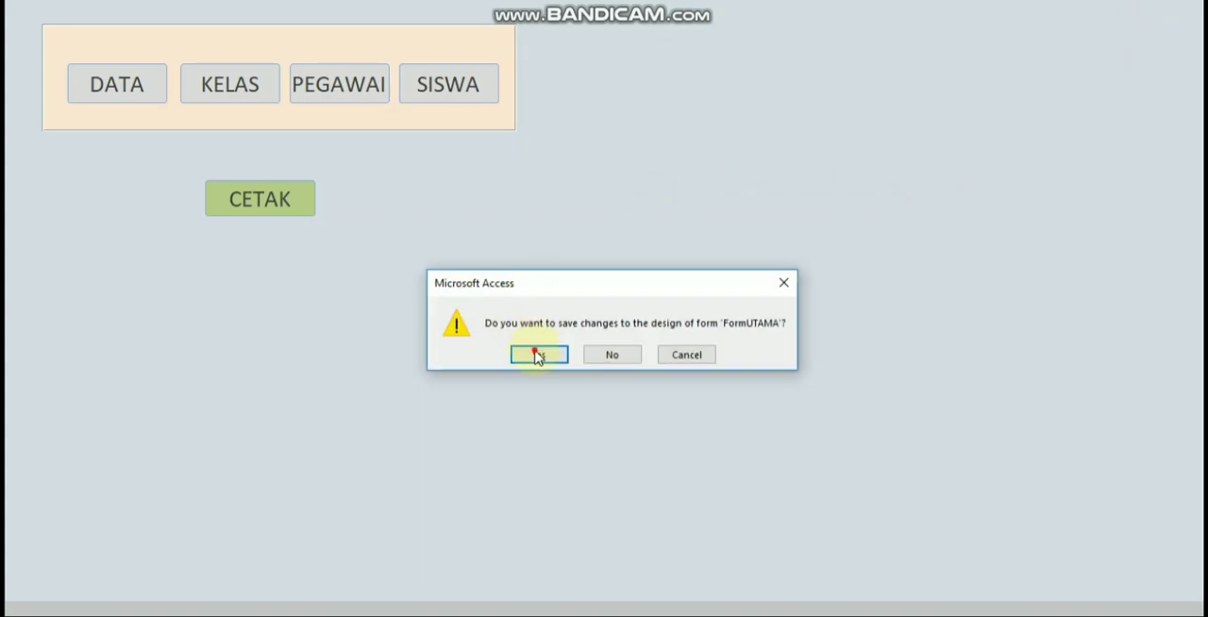
{"action": "left_click", "coordinate": [343, 384]}
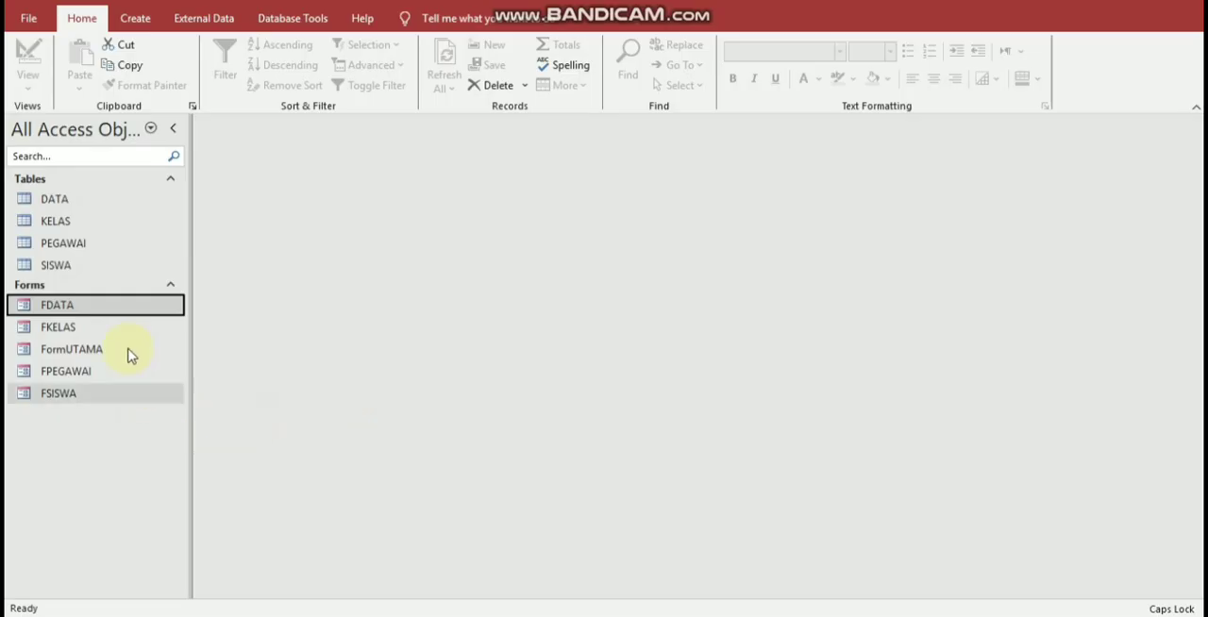
Step: Create a basic report from the FDATA form and select its JAM_PELAJARAN field
{"action": "left_click", "coordinate": [139, 305]}
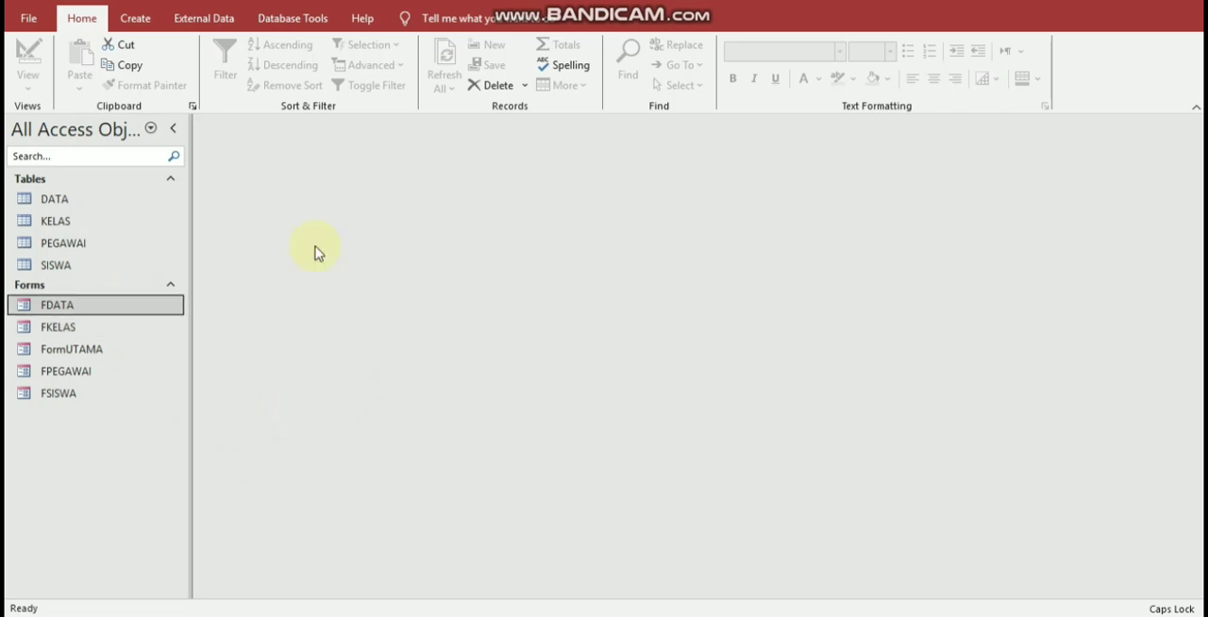
{"action": "left_click", "coordinate": [133, 22]}
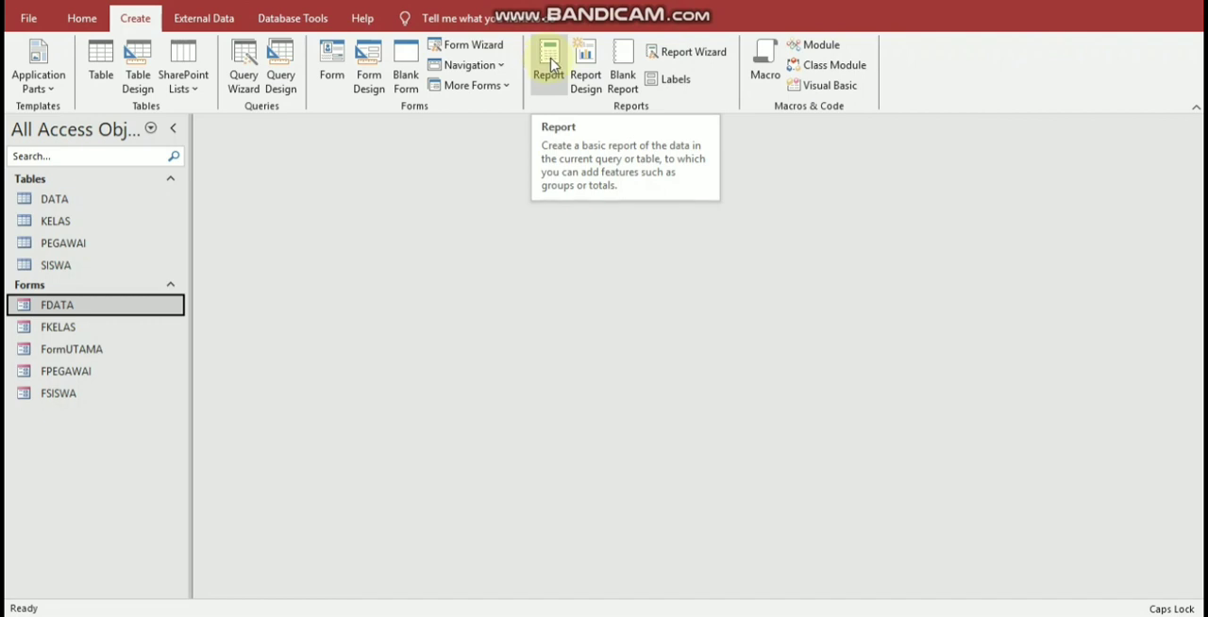
{"action": "left_click", "coordinate": [553, 64]}
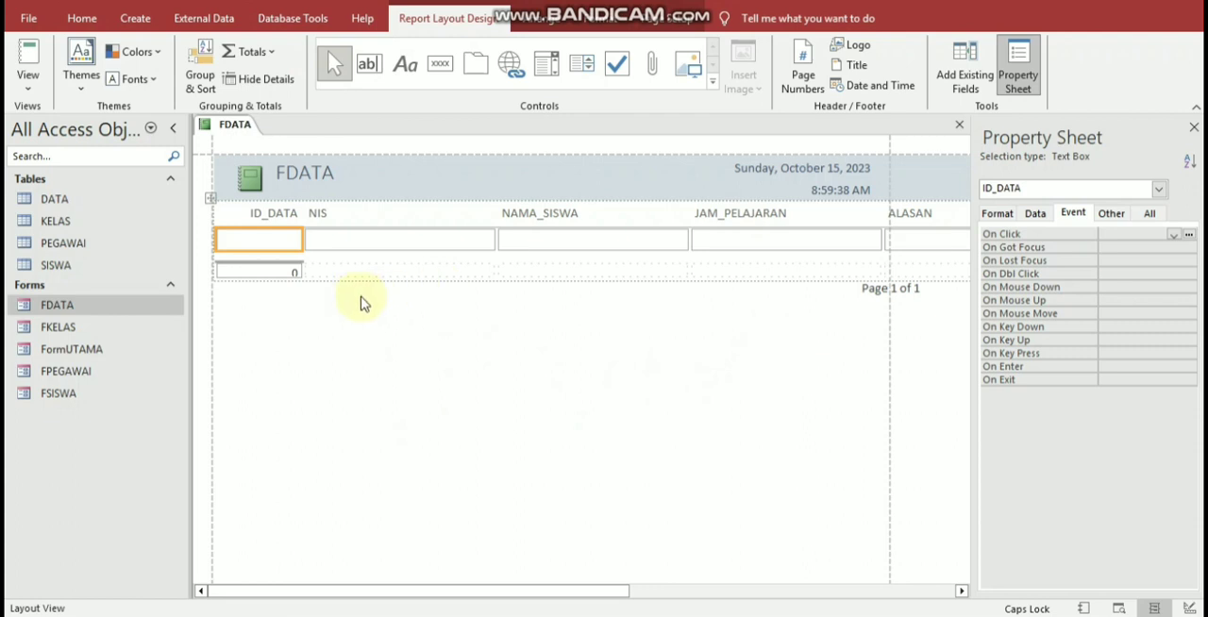
{"action": "left_click", "coordinate": [722, 242]}
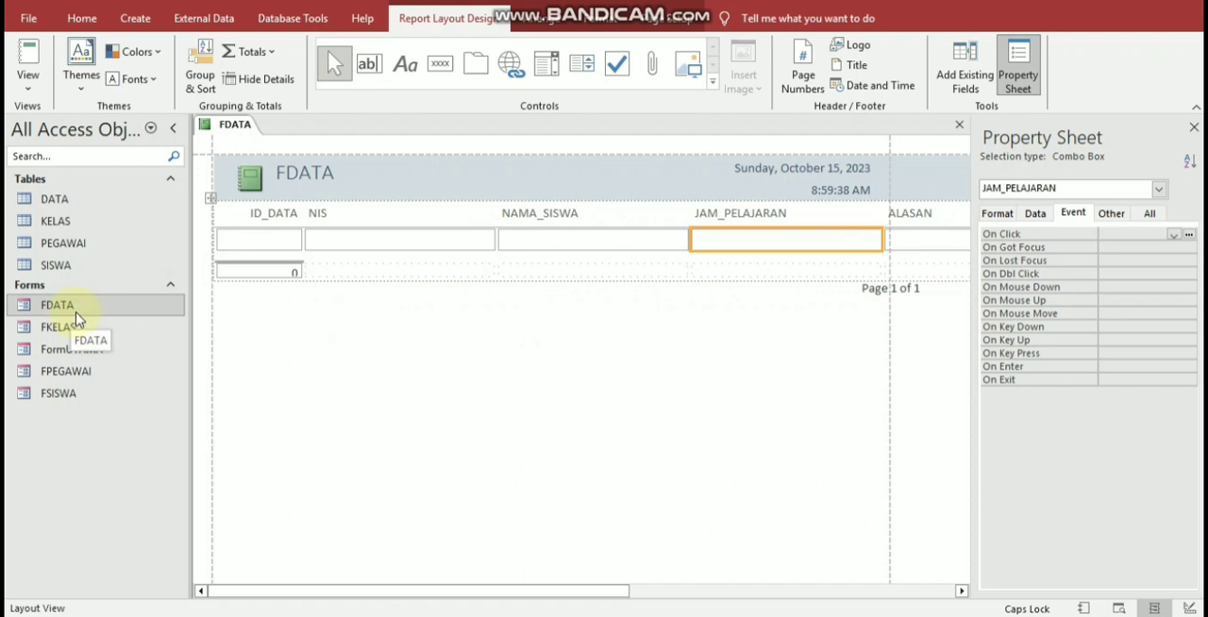
Step: Check the records in the SISWA table, close it, and display the FDATA report in Report View
{"action": "double_click", "coordinate": [94, 265]}
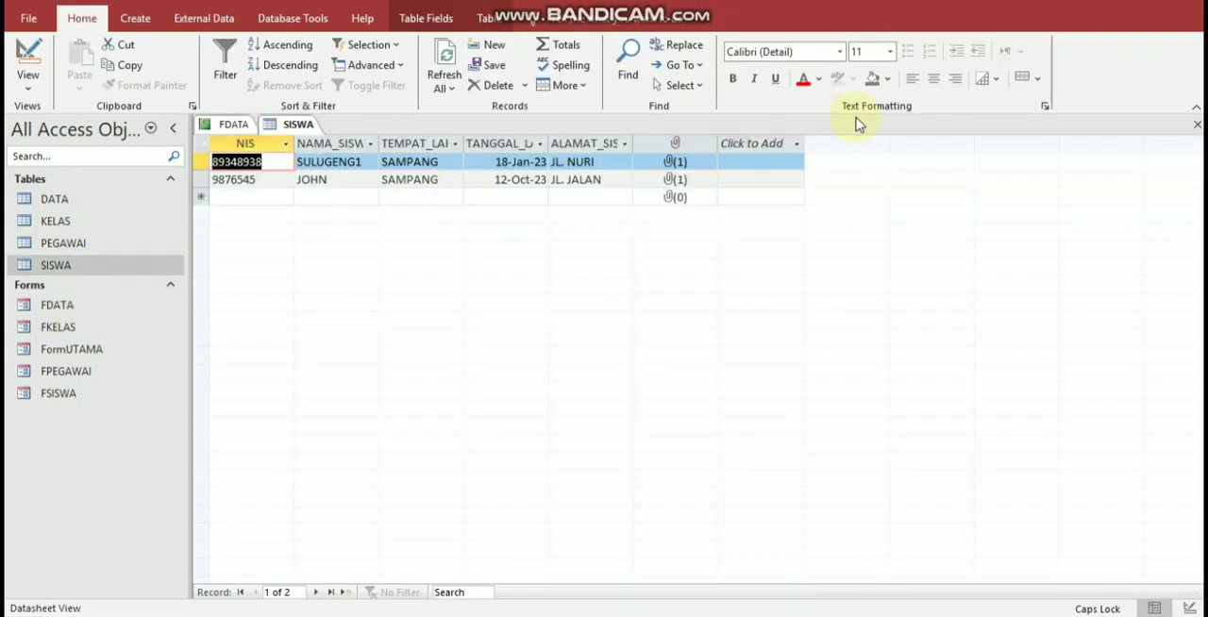
{"action": "left_click", "coordinate": [1193, 124]}
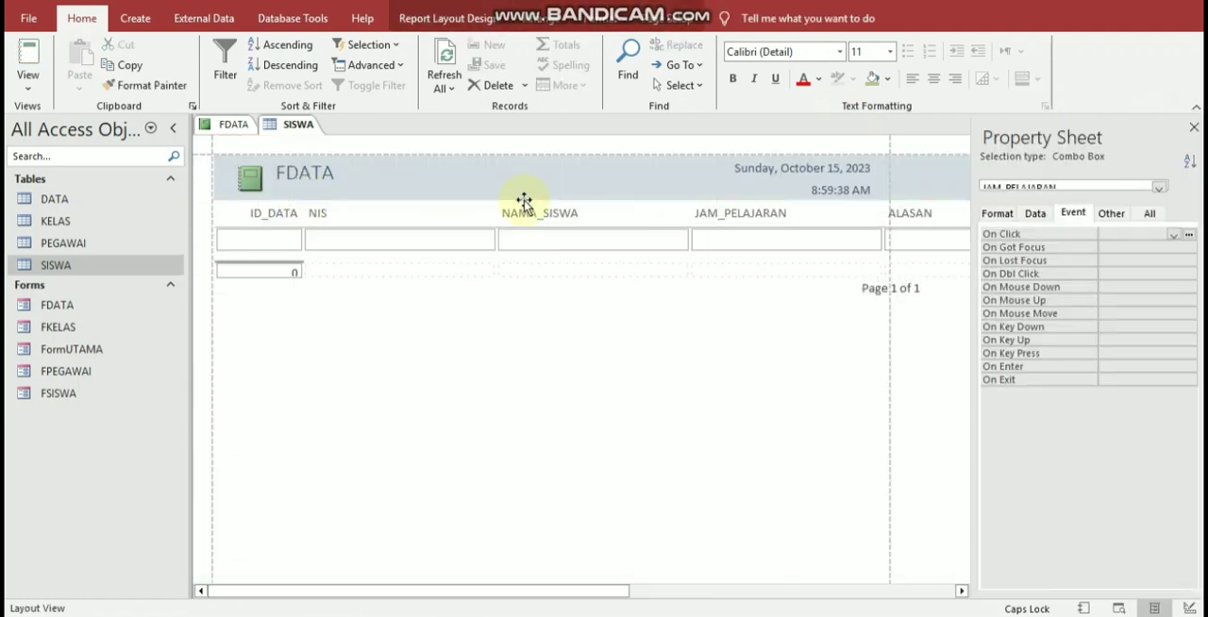
{"action": "left_click", "coordinate": [370, 374]}
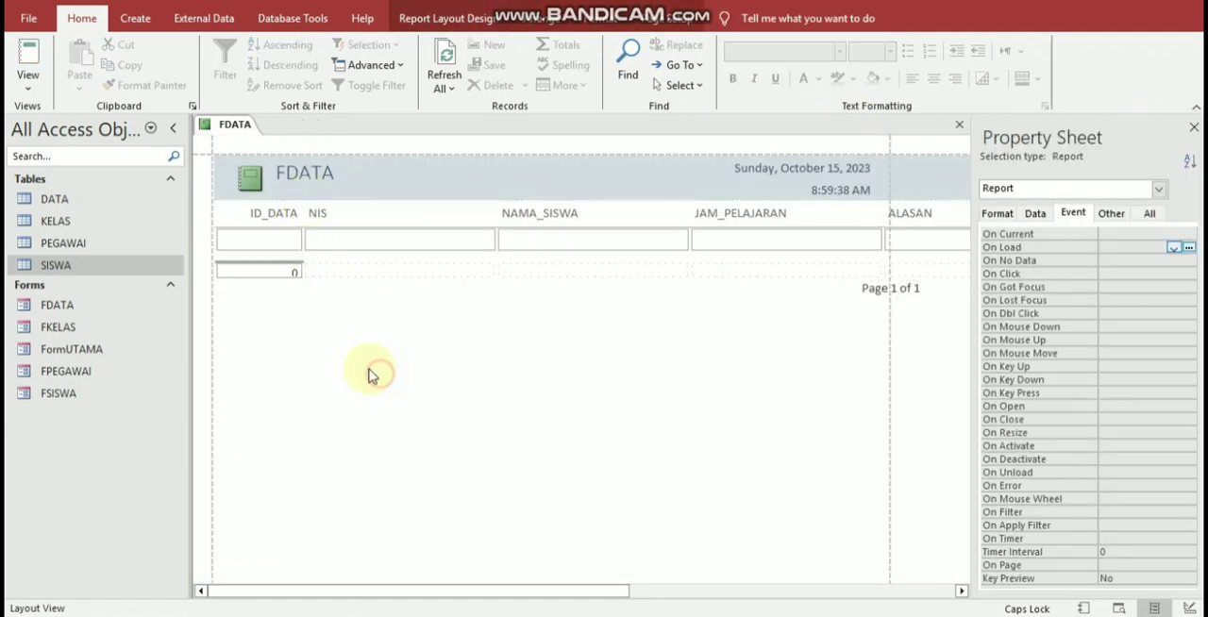
{"action": "left_click", "coordinate": [27, 63]}
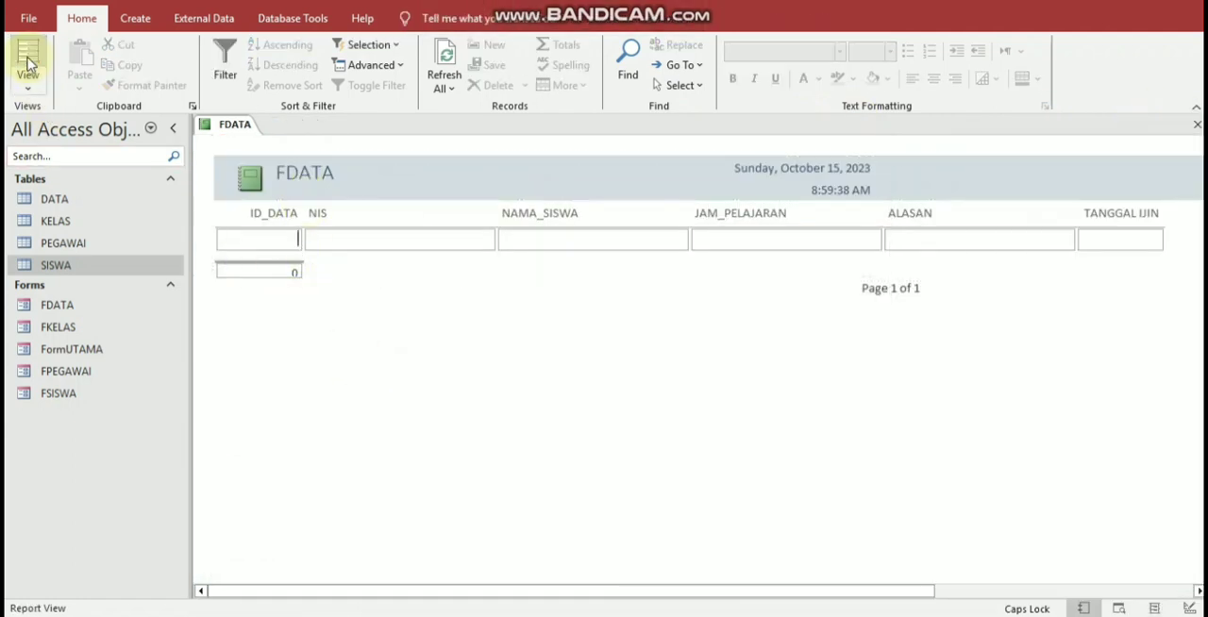
Step: Check the FDATA report in Print Preview, close the preview, and open the report in Design View
{"action": "left_click", "coordinate": [1118, 608]}
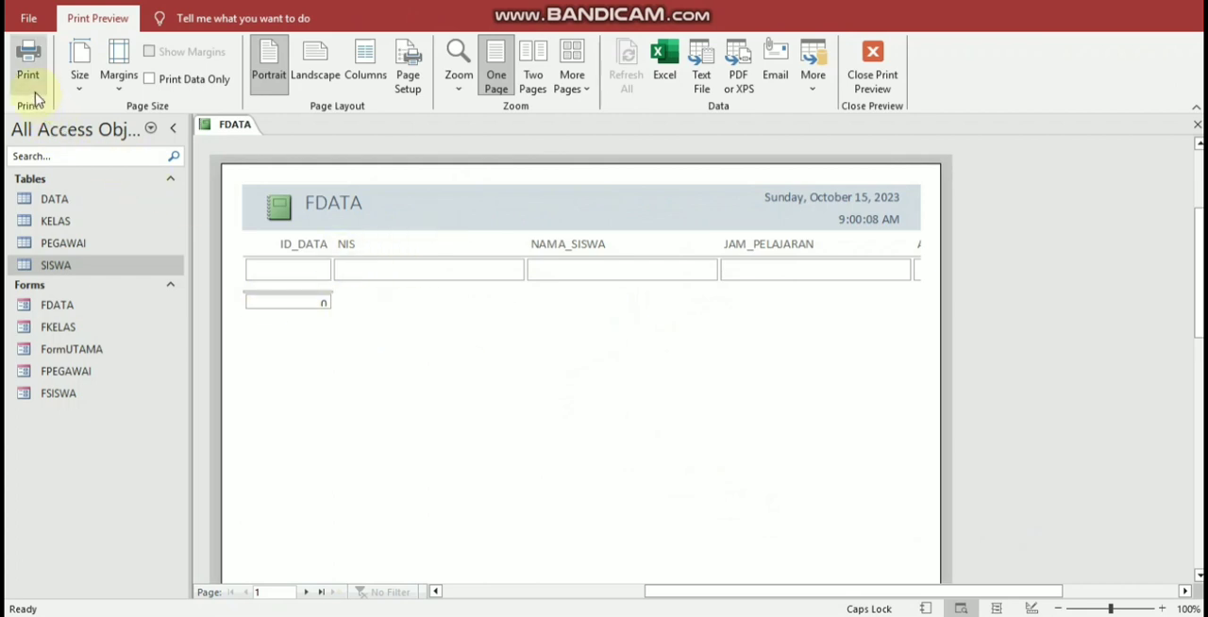
{"action": "left_click", "coordinate": [870, 77]}
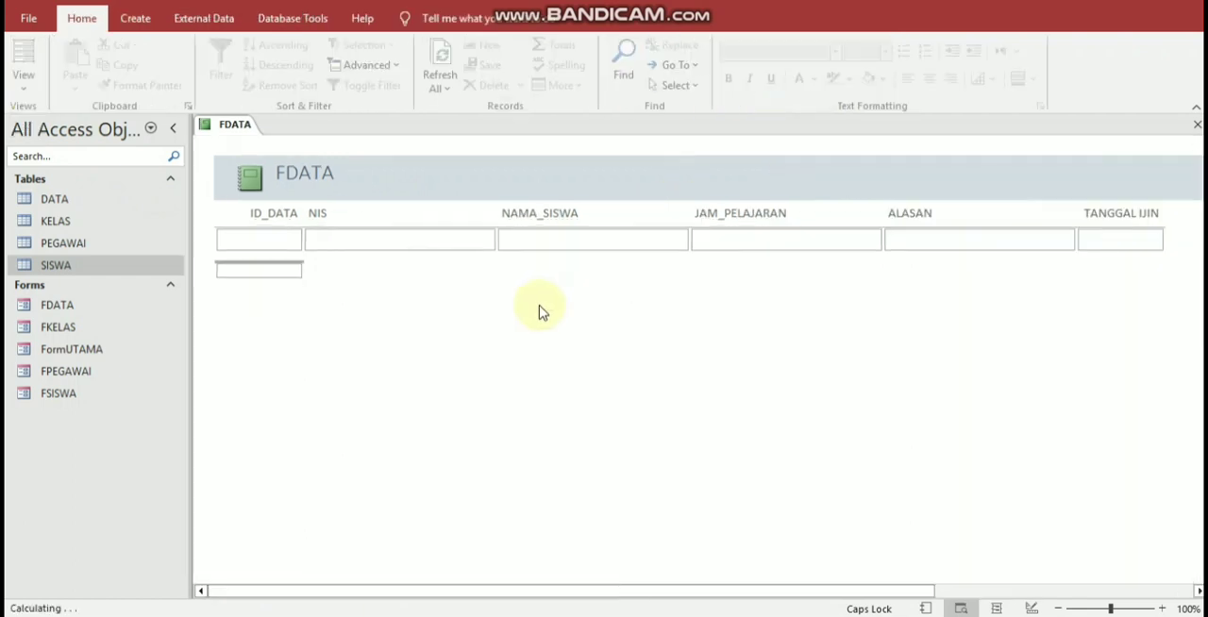
{"action": "left_click", "coordinate": [292, 282]}
{"action": "right_click", "coordinate": [341, 328]}
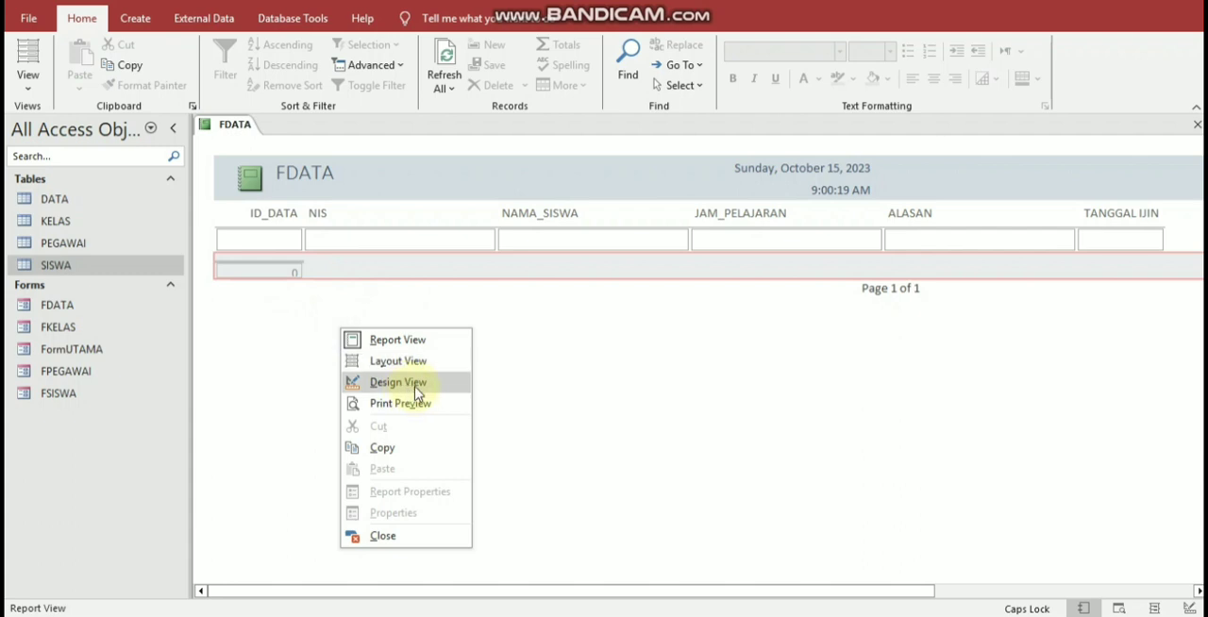
{"action": "left_click", "coordinate": [415, 385]}
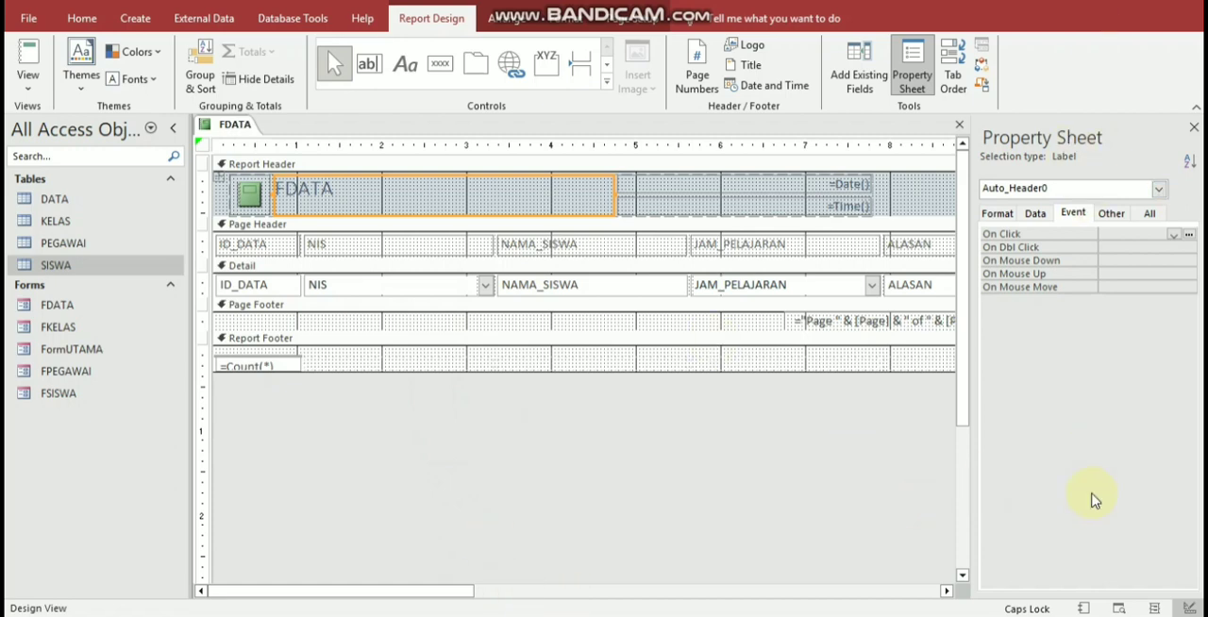
Step: Enlarge the report's Detail section to about 1 inch tall to make room below the field row
{"action": "left_click", "coordinate": [996, 500]}
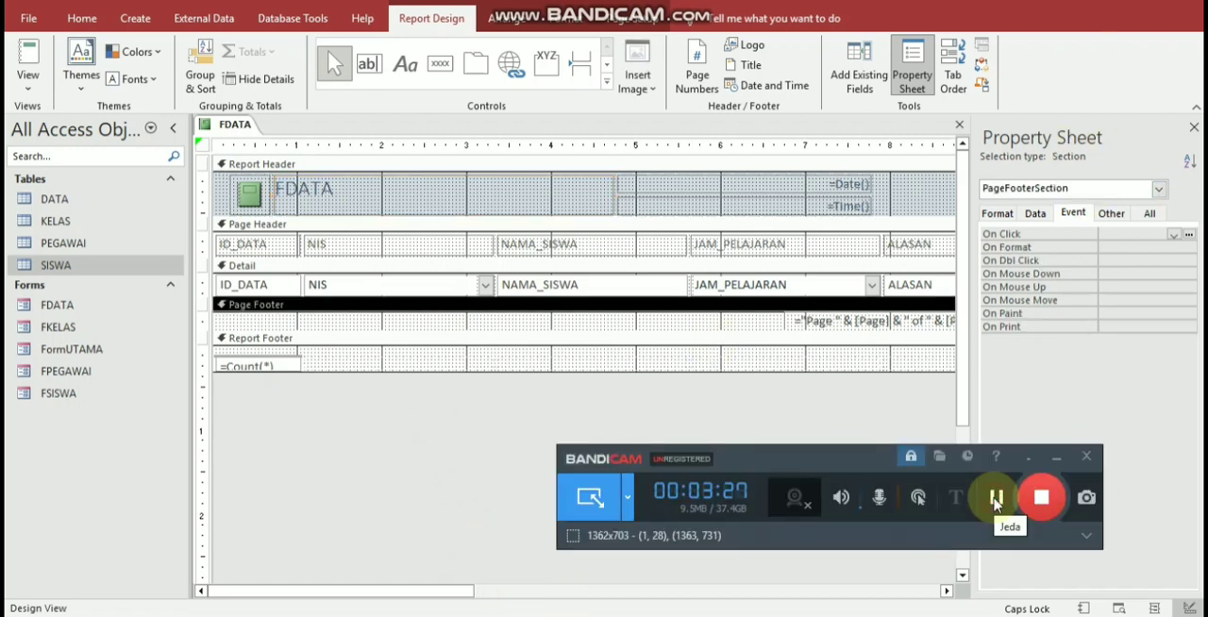
{"action": "left_click", "coordinate": [1056, 457]}
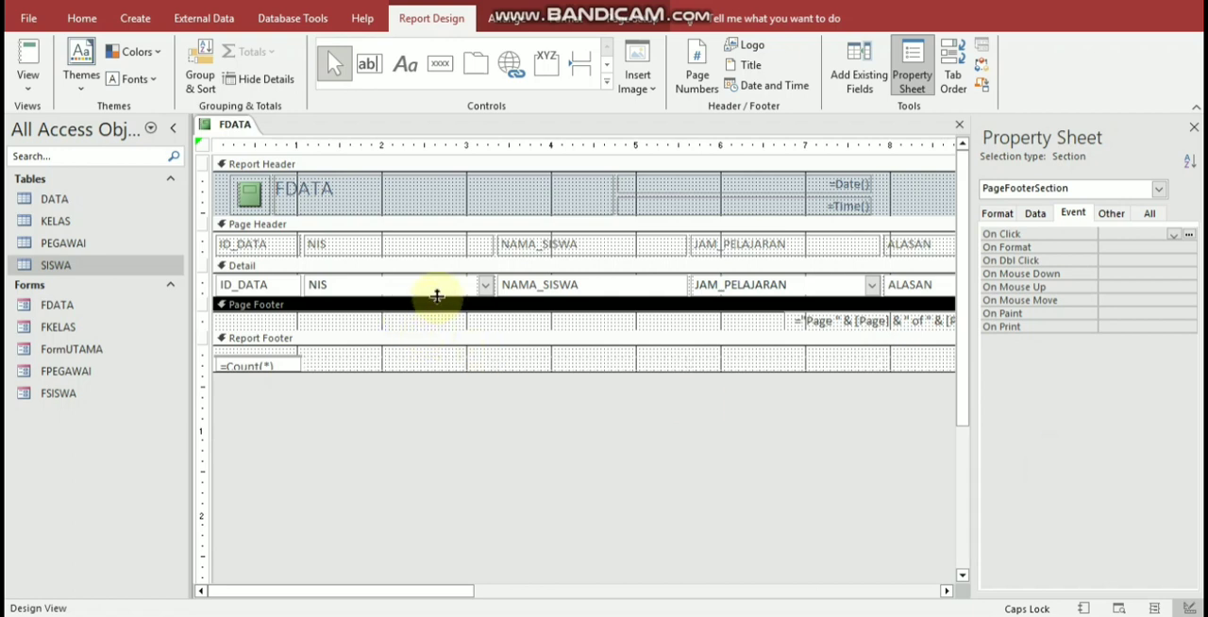
{"action": "left_click_drag", "start_coordinate": [437, 296], "coordinate": [429, 359]}
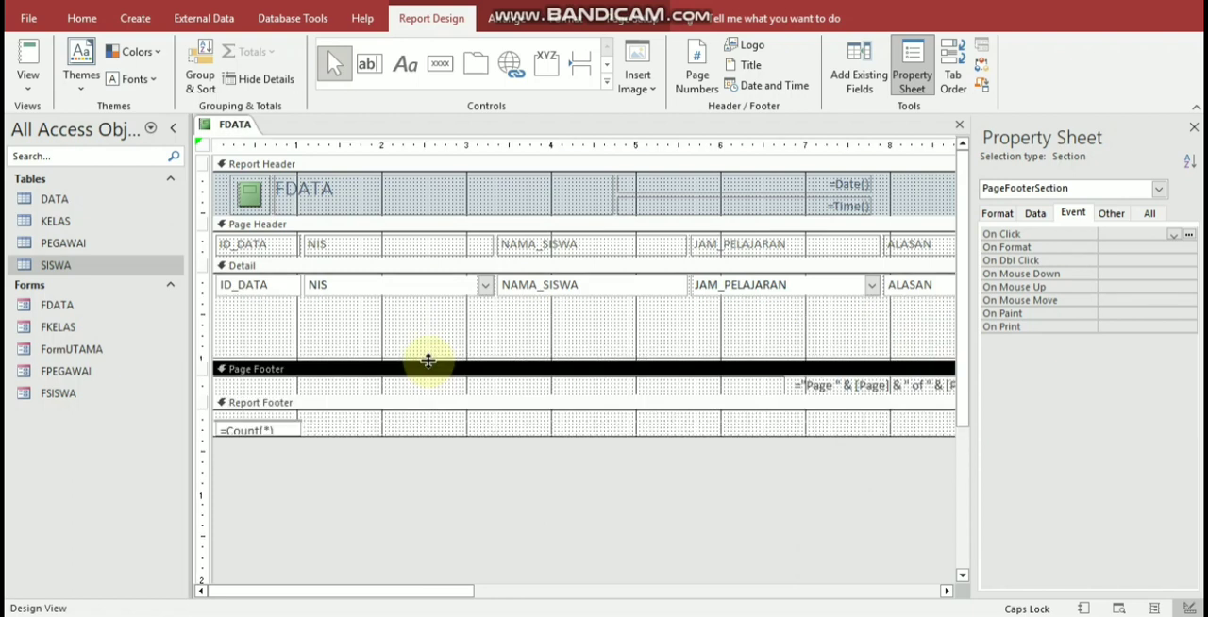
Step: Remove the NAMA_SISWA text box from the tabular layout and place it below the NIS field in the Detail section
{"action": "left_click", "coordinate": [402, 246]}
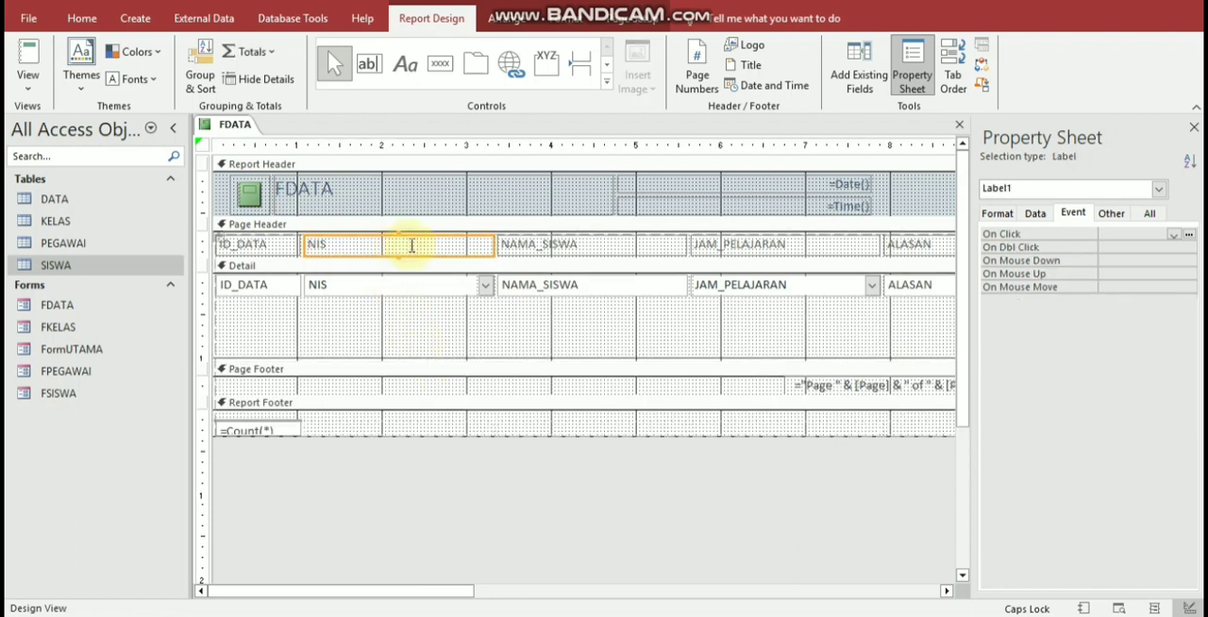
{"action": "left_click", "coordinate": [511, 246]}
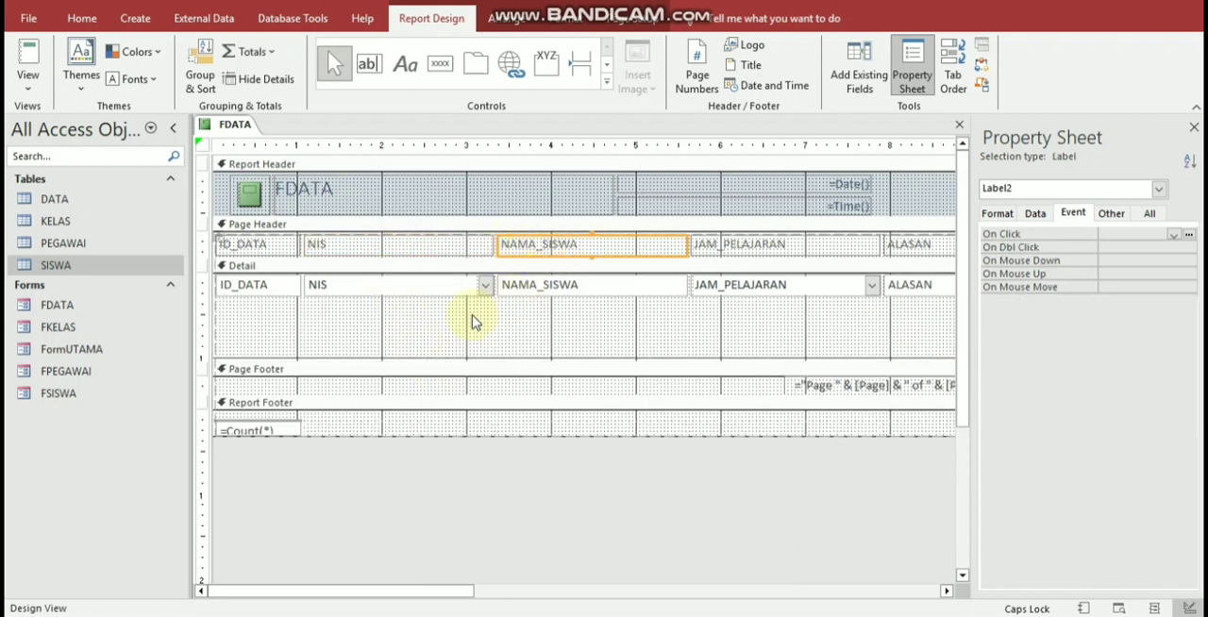
{"action": "left_click", "coordinate": [560, 296]}
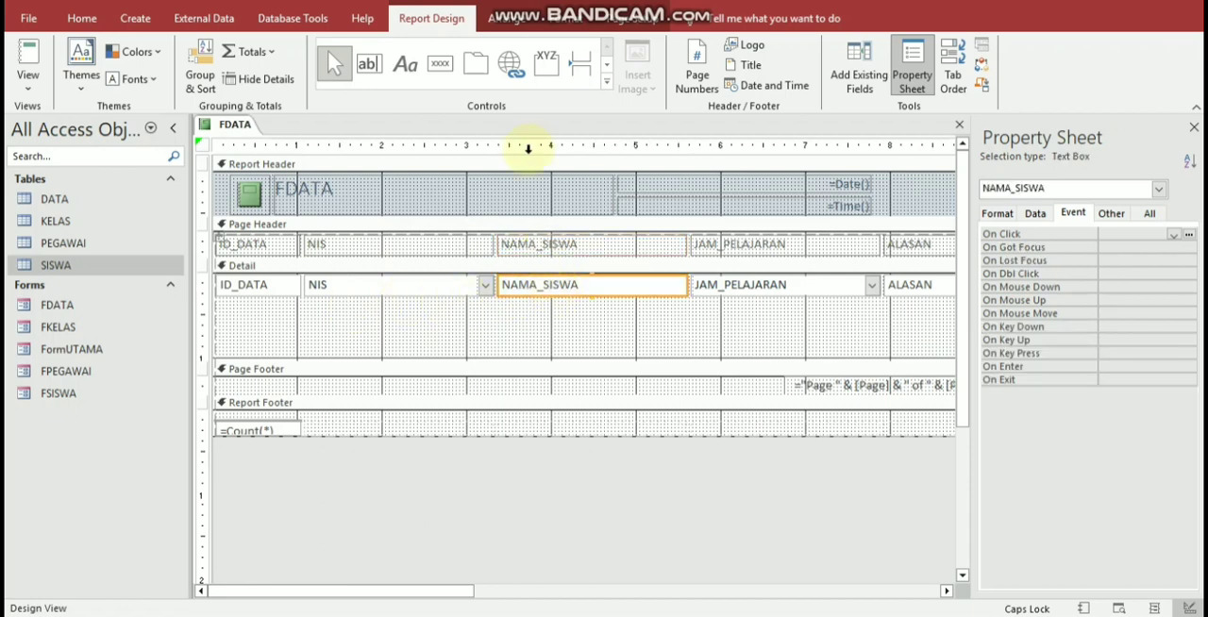
{"action": "left_click", "coordinate": [509, 14]}
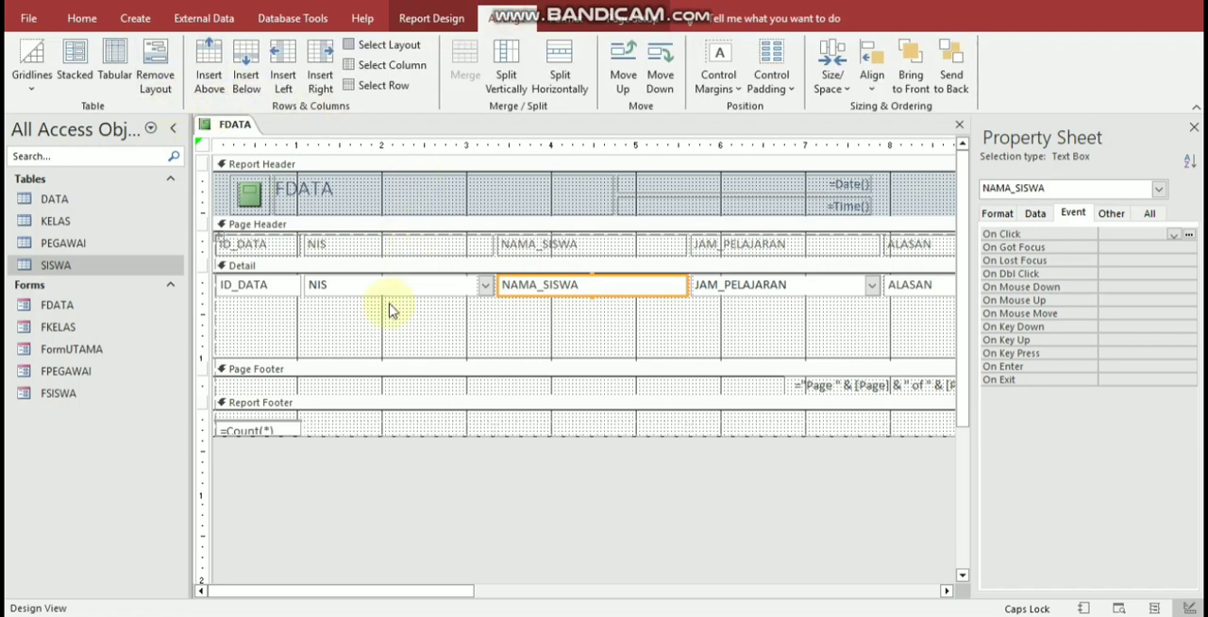
{"action": "left_click", "coordinate": [151, 74]}
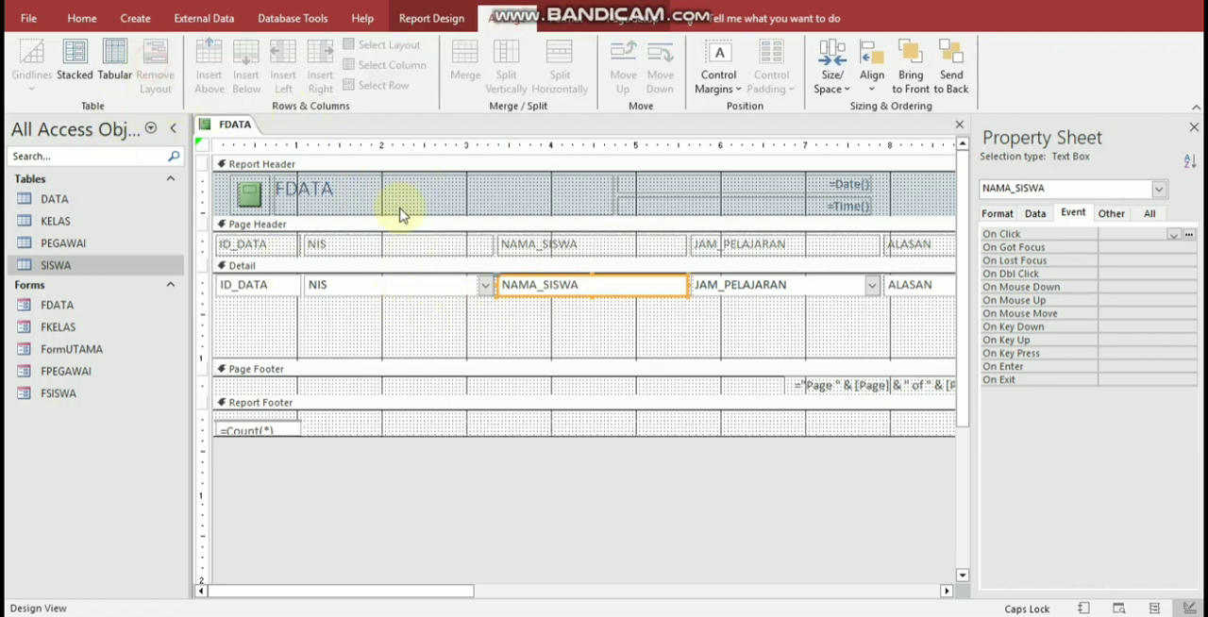
{"action": "left_click_drag", "start_coordinate": [561, 304], "coordinate": [408, 329]}
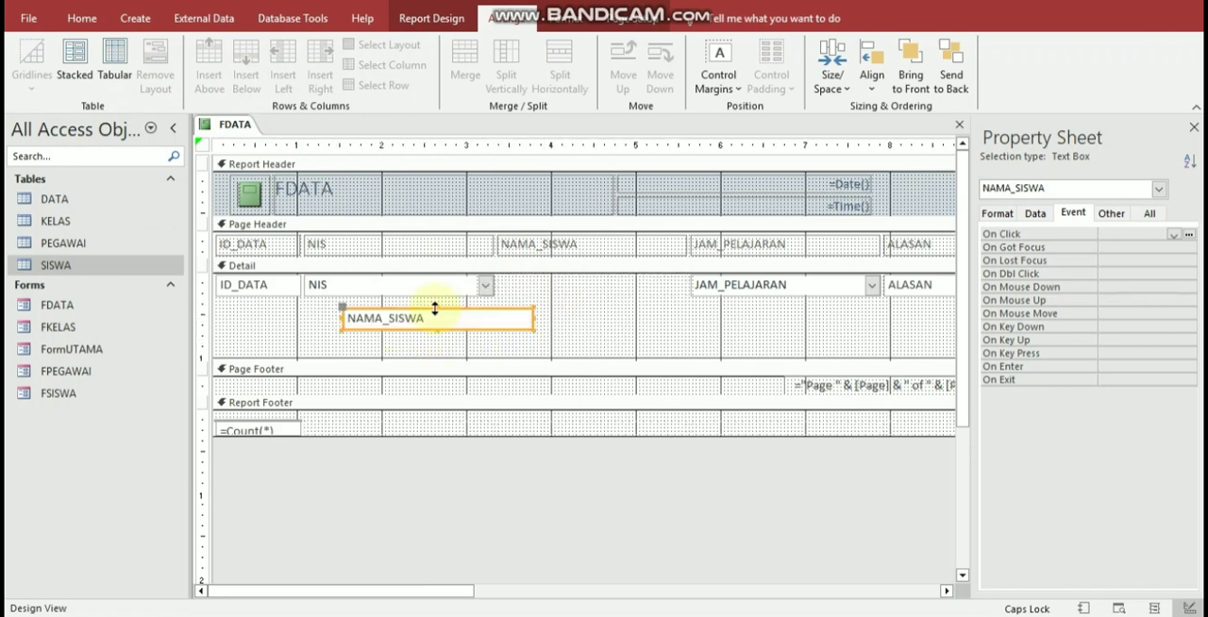
{"action": "left_click", "coordinate": [581, 247]}
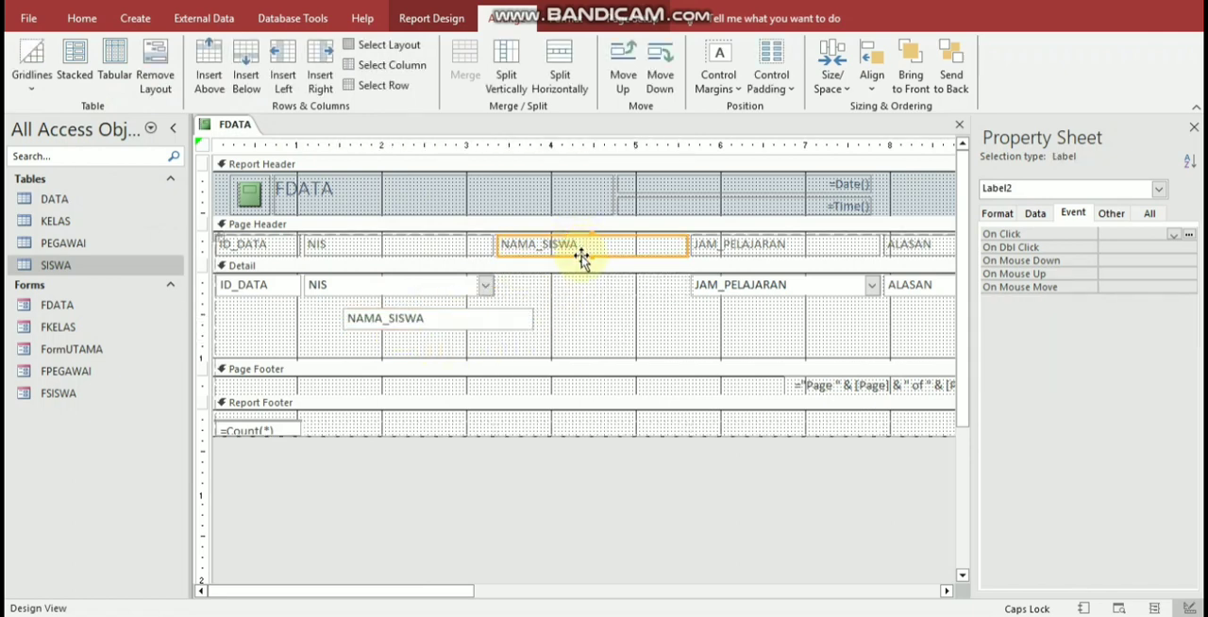
{"action": "left_click", "coordinate": [151, 74]}
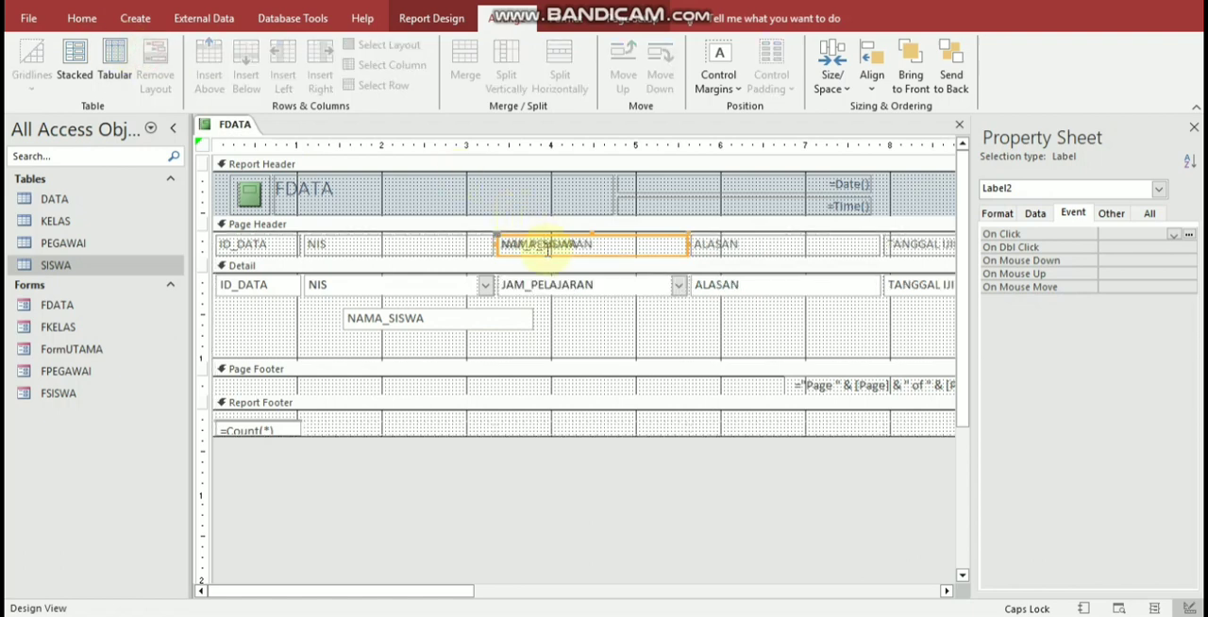
{"action": "key", "text": "ctrl+z"}
{"action": "left_click", "coordinate": [595, 253]}
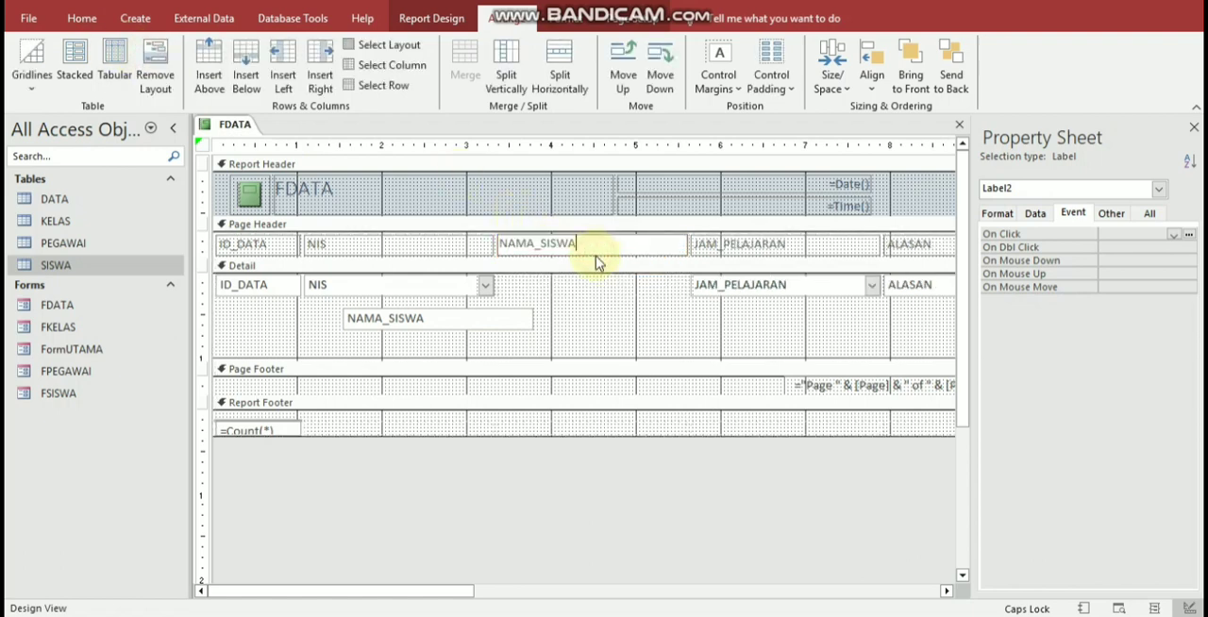
{"action": "left_click", "coordinate": [596, 285]}
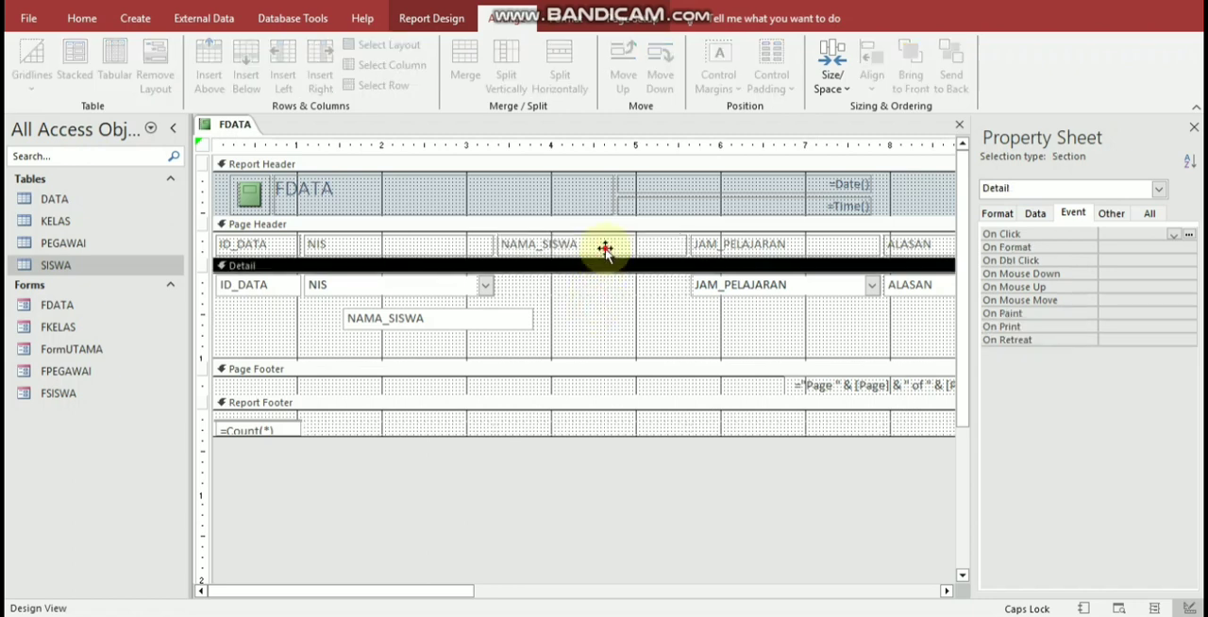
Step: Take the NAMA_SISWA label out of the layout, place it before its text box in the Detail section, and narrow it
{"action": "left_click", "coordinate": [606, 244]}
{"action": "left_click_drag", "start_coordinate": [609, 241], "coordinate": [543, 339]}
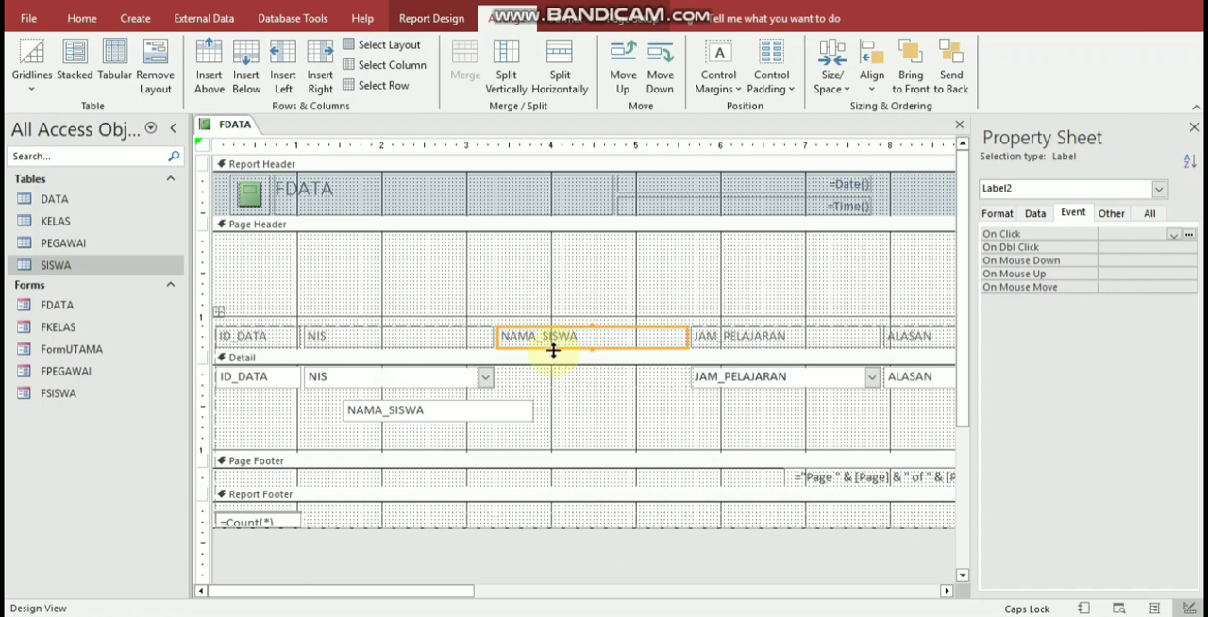
{"action": "left_click", "coordinate": [154, 74]}
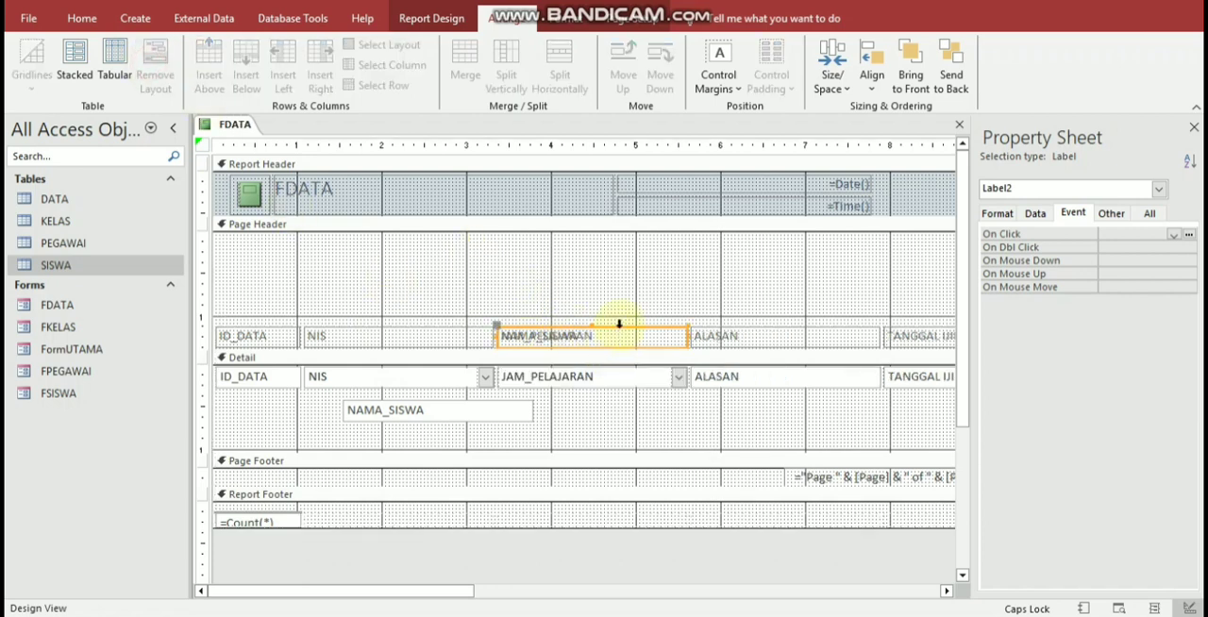
{"action": "left_click_drag", "start_coordinate": [619, 328], "coordinate": [632, 299]}
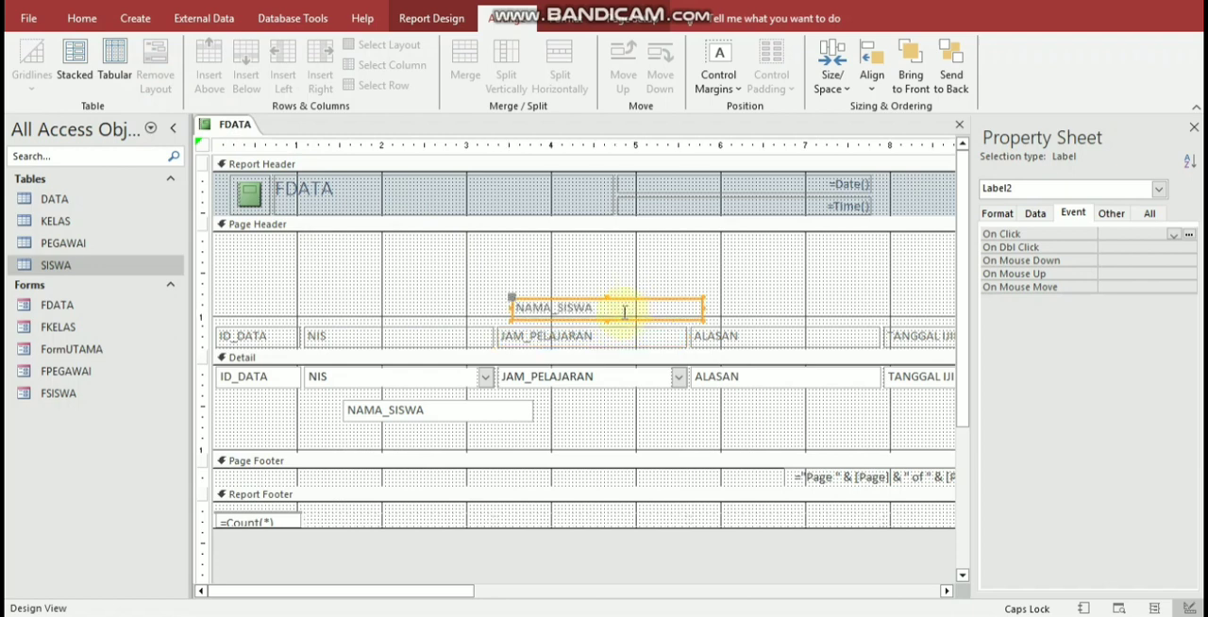
{"action": "left_click_drag", "start_coordinate": [453, 409], "coordinate": [334, 403]}
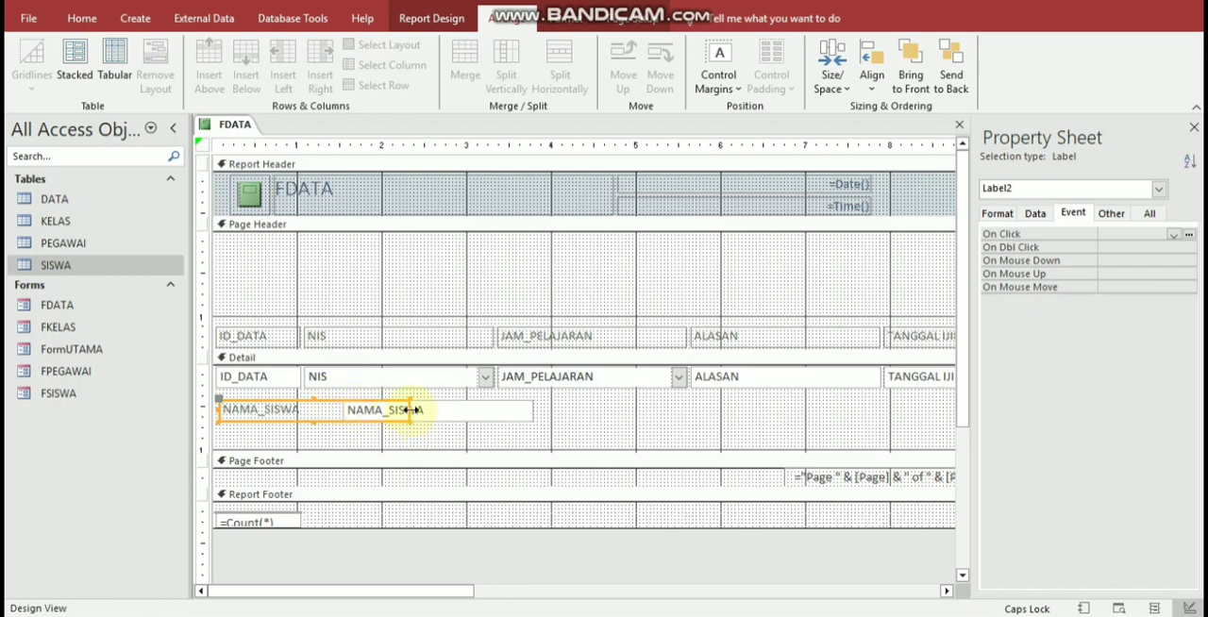
{"action": "left_click_drag", "start_coordinate": [413, 410], "coordinate": [313, 411]}
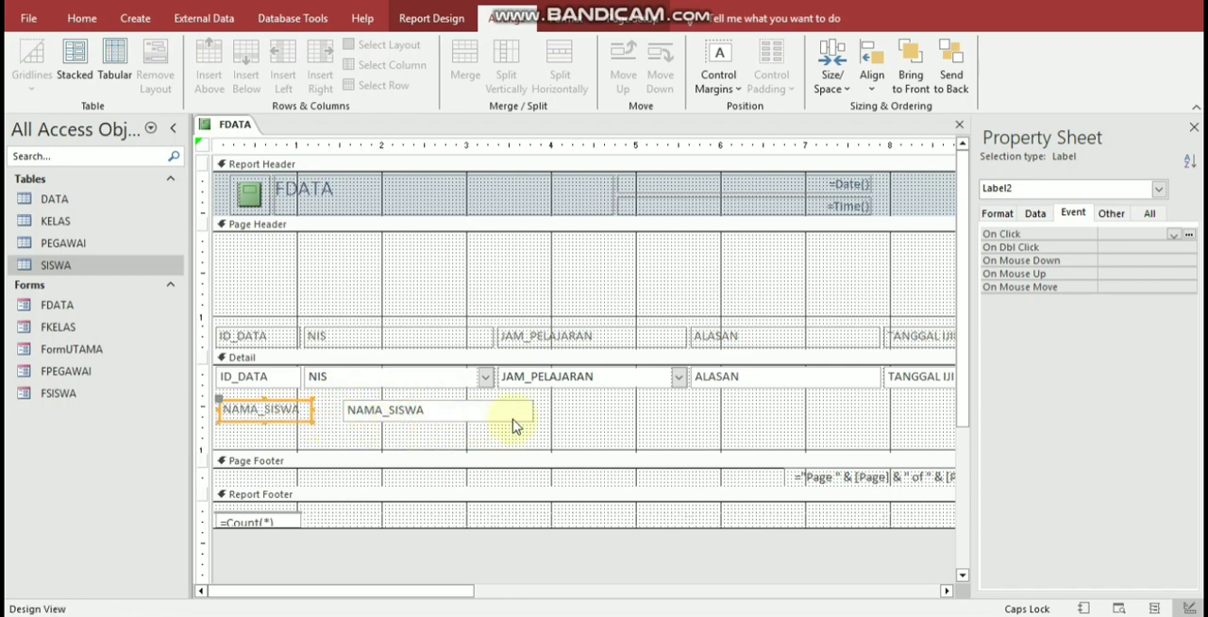
Step: Take the JAM_PELAJARAN label out of the layout, place it under the NAMA_SISWA label in the Detail section, and narrow it to match
{"action": "left_click", "coordinate": [553, 409]}
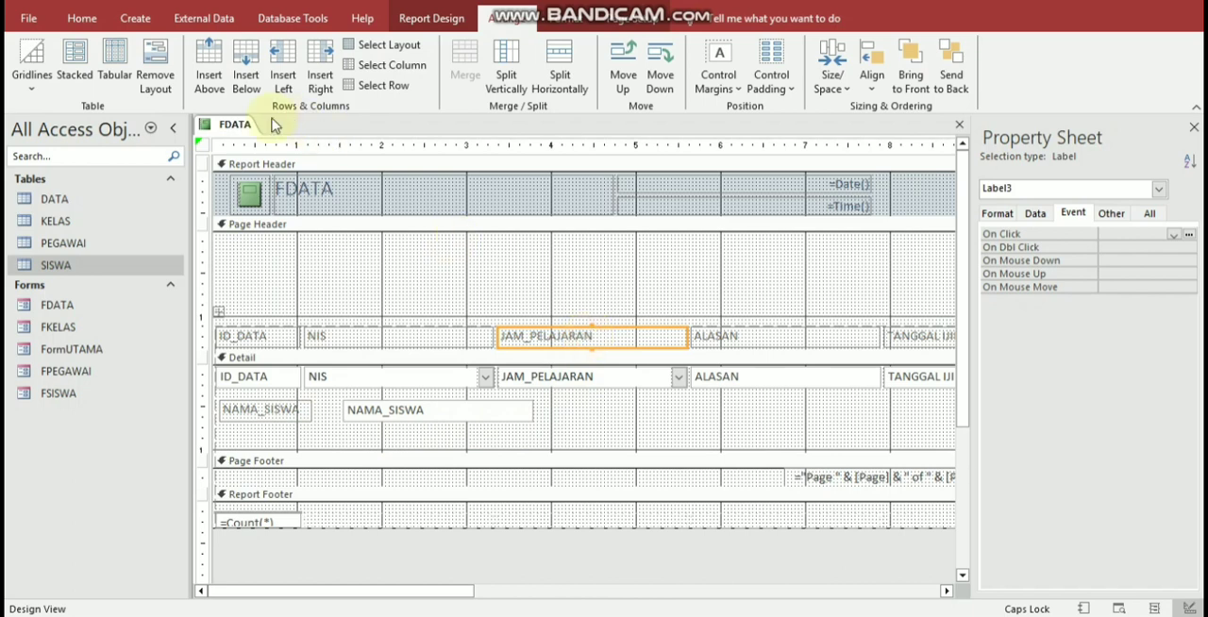
{"action": "left_click", "coordinate": [154, 70]}
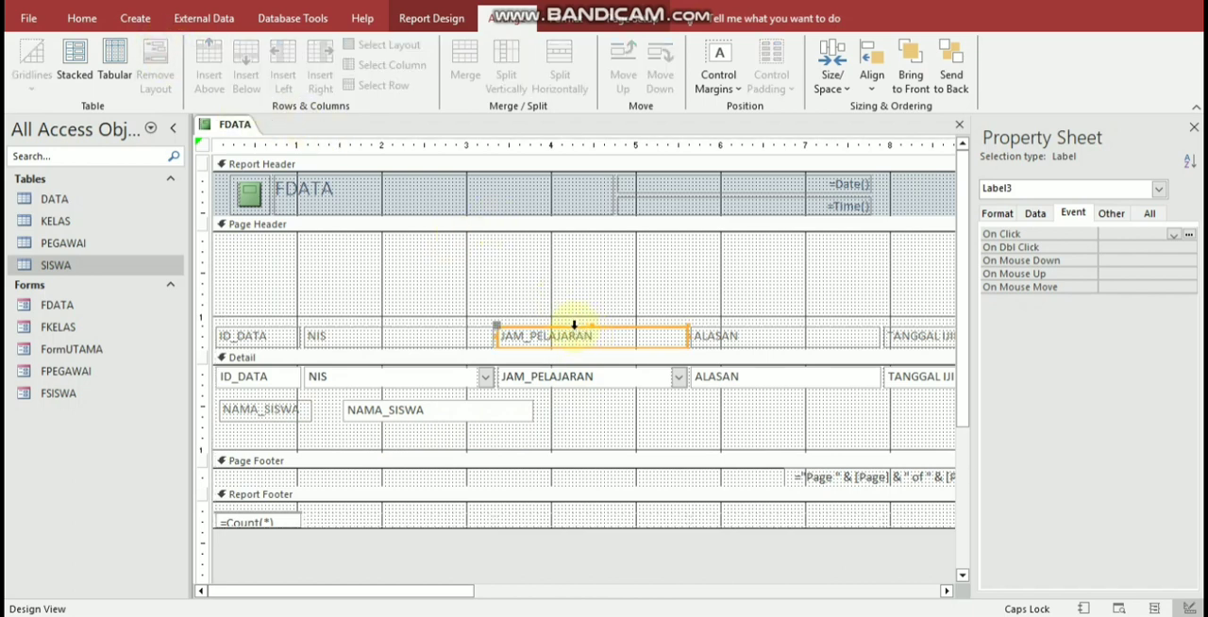
{"action": "left_click_drag", "start_coordinate": [571, 331], "coordinate": [292, 425]}
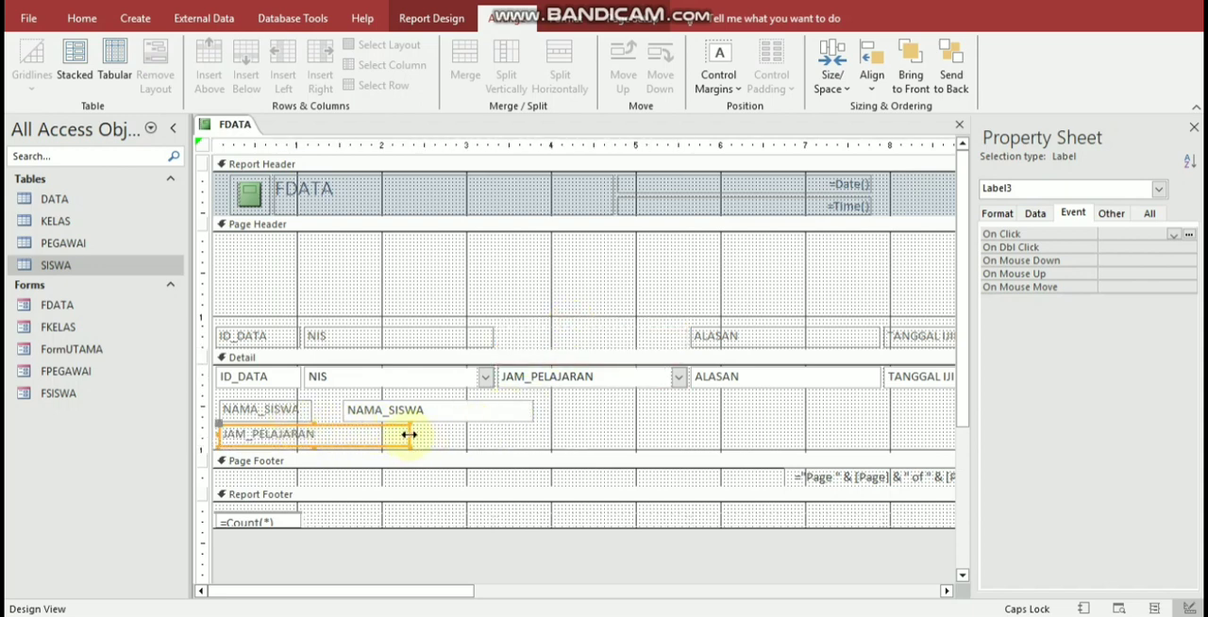
{"action": "left_click", "coordinate": [321, 436]}
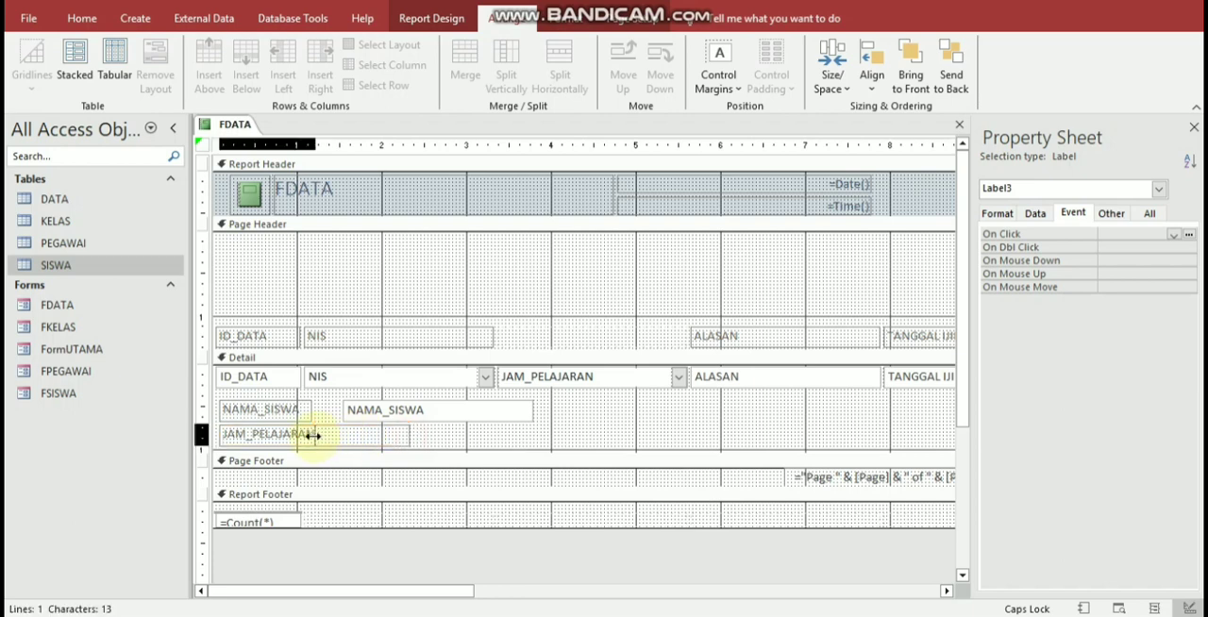
Step: Remove the JAM_PELAJARAN combo box from the layout and place it directly under the NAMA_SISWA text box
{"action": "left_click", "coordinate": [615, 383]}
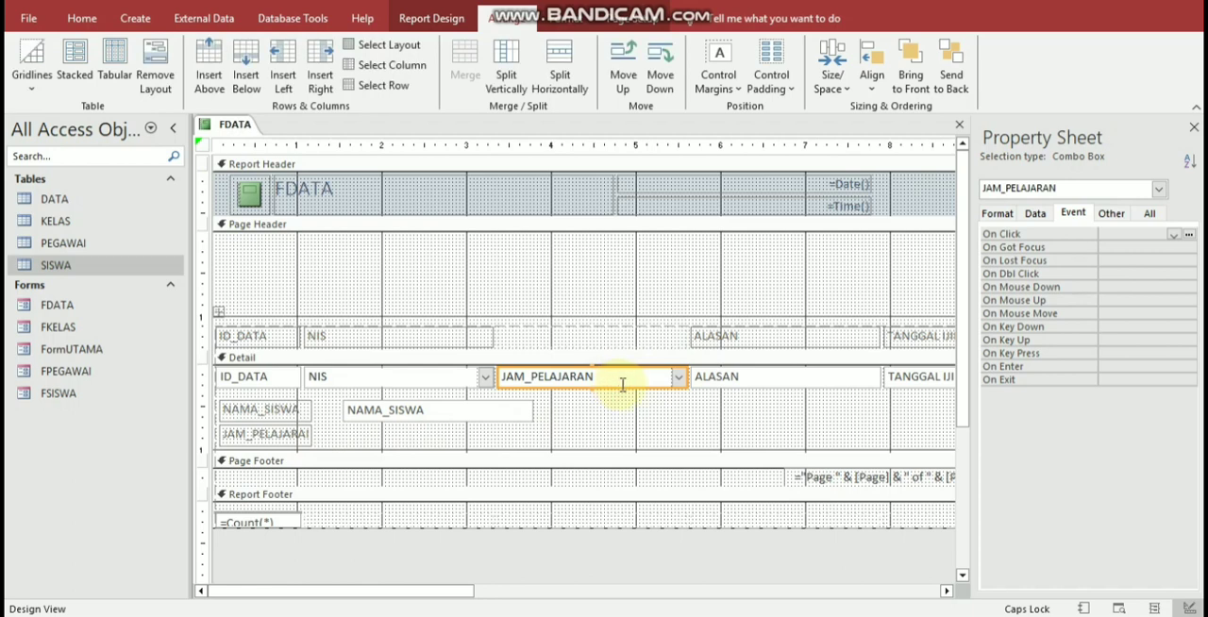
{"action": "left_click", "coordinate": [155, 77]}
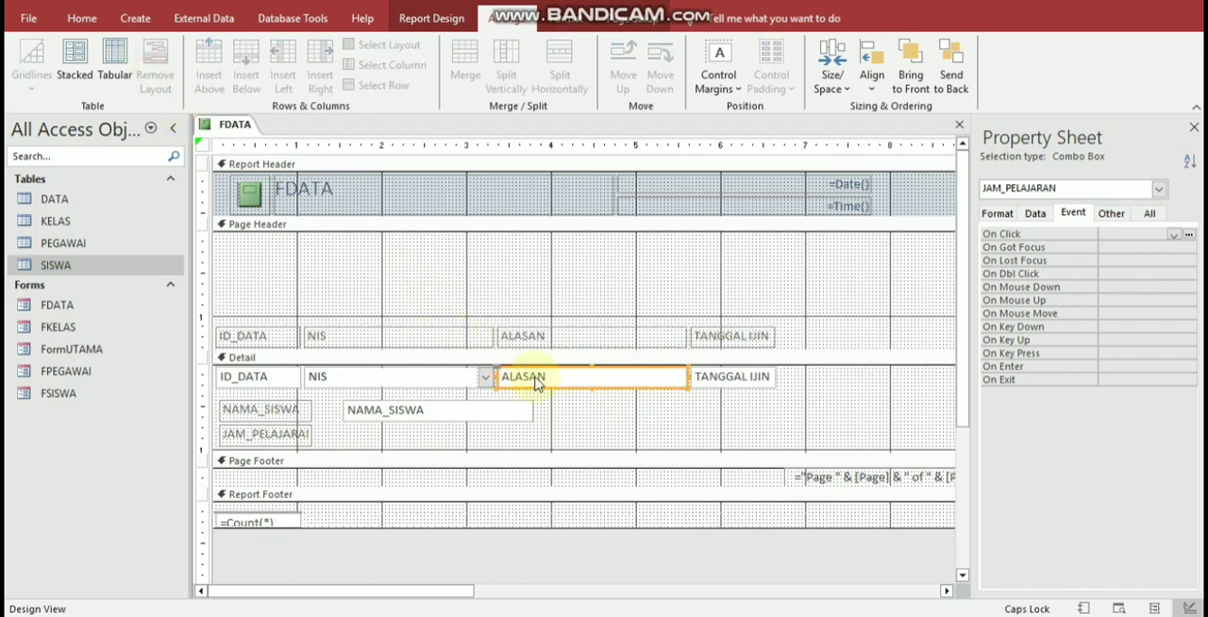
{"action": "left_click_drag", "start_coordinate": [554, 389], "coordinate": [400, 452]}
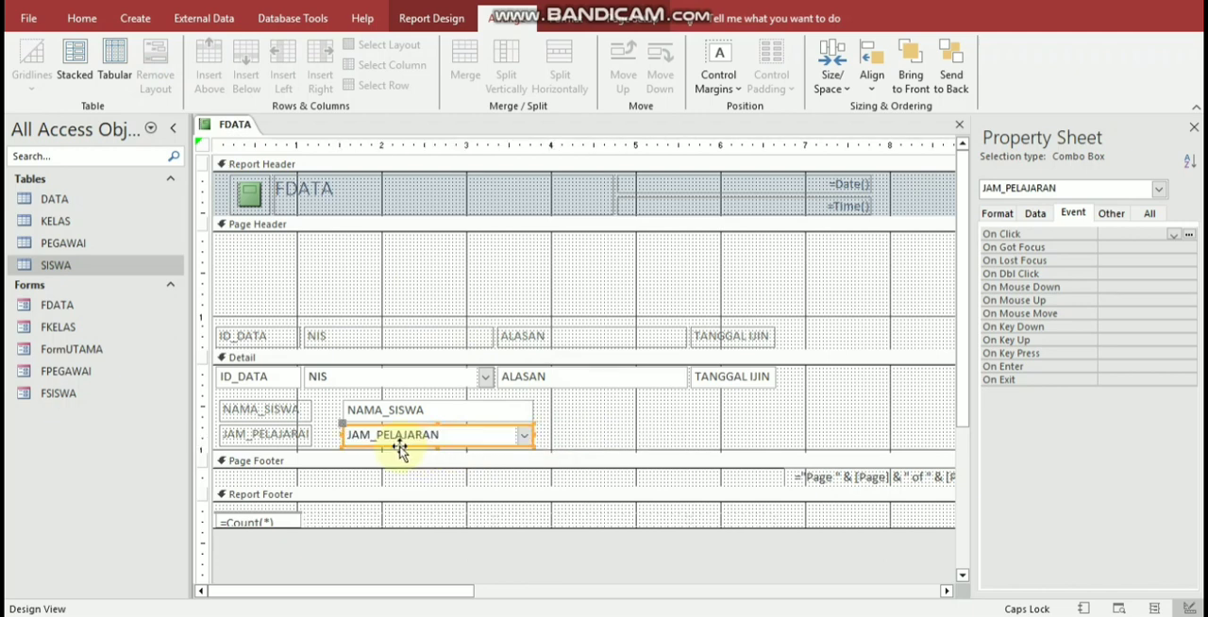
Step: Take the ALASAN label out of the layout, place it under the JAM_PELAJARAN label in the Detail section, and narrow it to match
{"action": "left_click", "coordinate": [594, 342]}
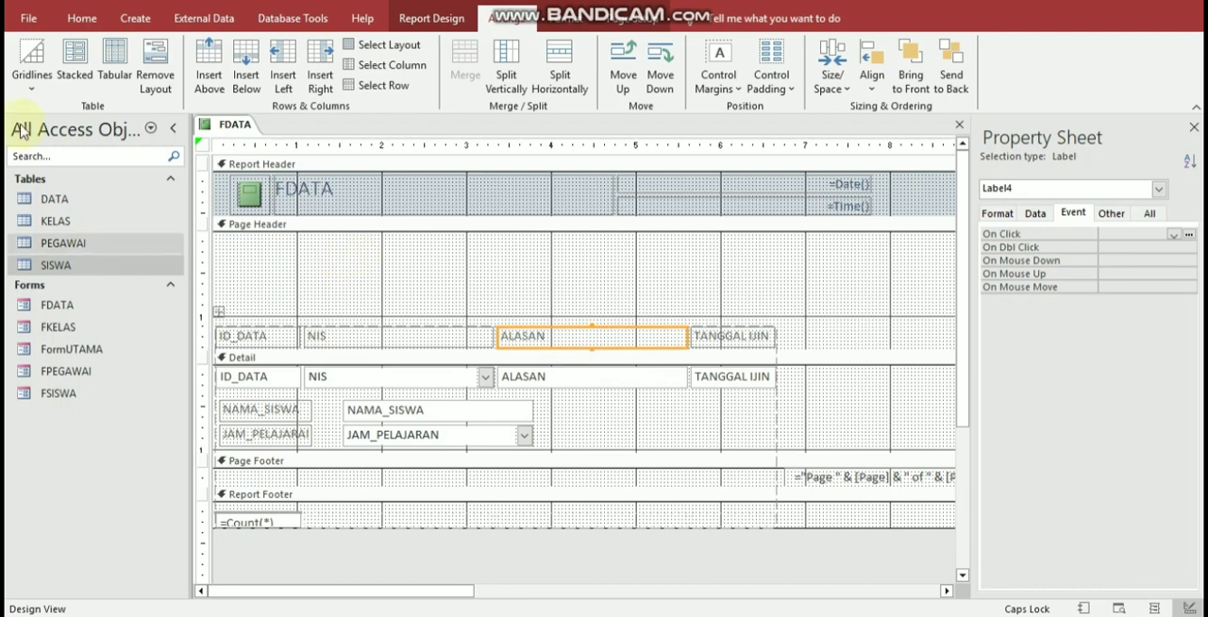
{"action": "left_click", "coordinate": [155, 74]}
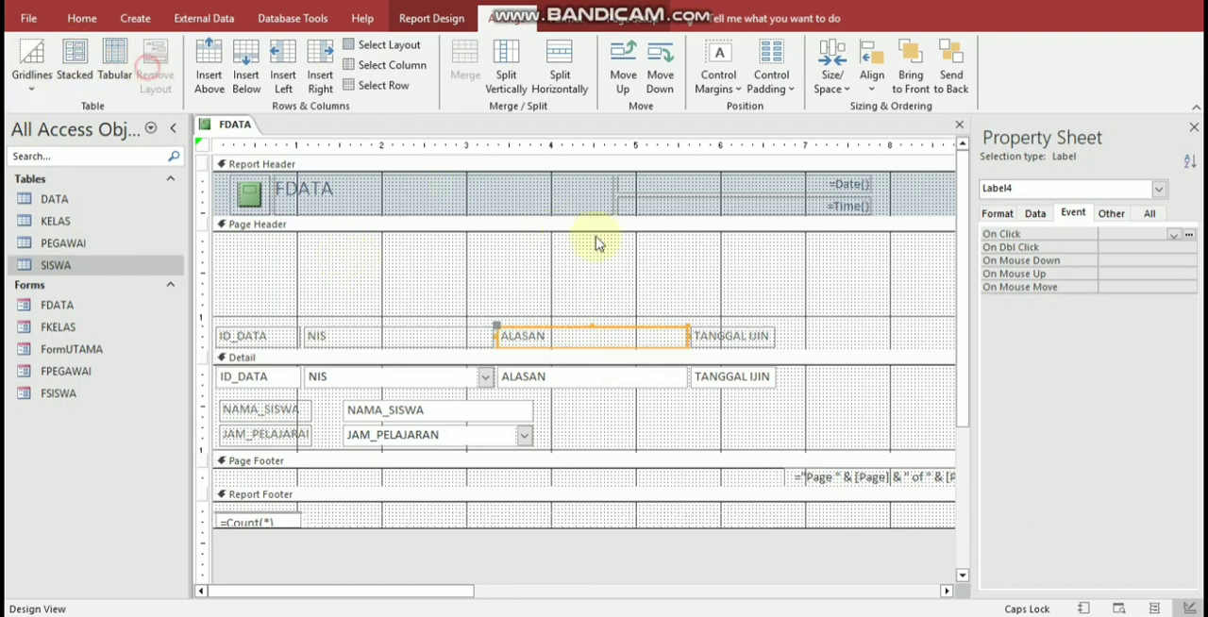
{"action": "left_click", "coordinate": [620, 348]}
{"action": "left_click_drag", "start_coordinate": [620, 348], "coordinate": [652, 496]}
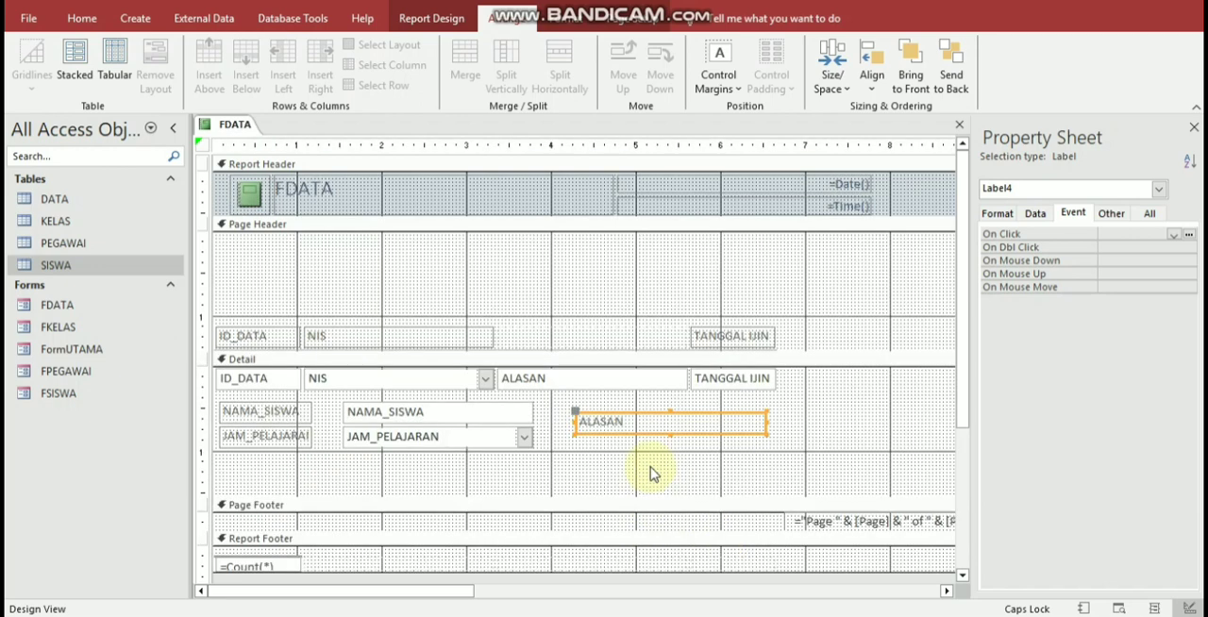
{"action": "left_click_drag", "start_coordinate": [650, 436], "coordinate": [293, 479]}
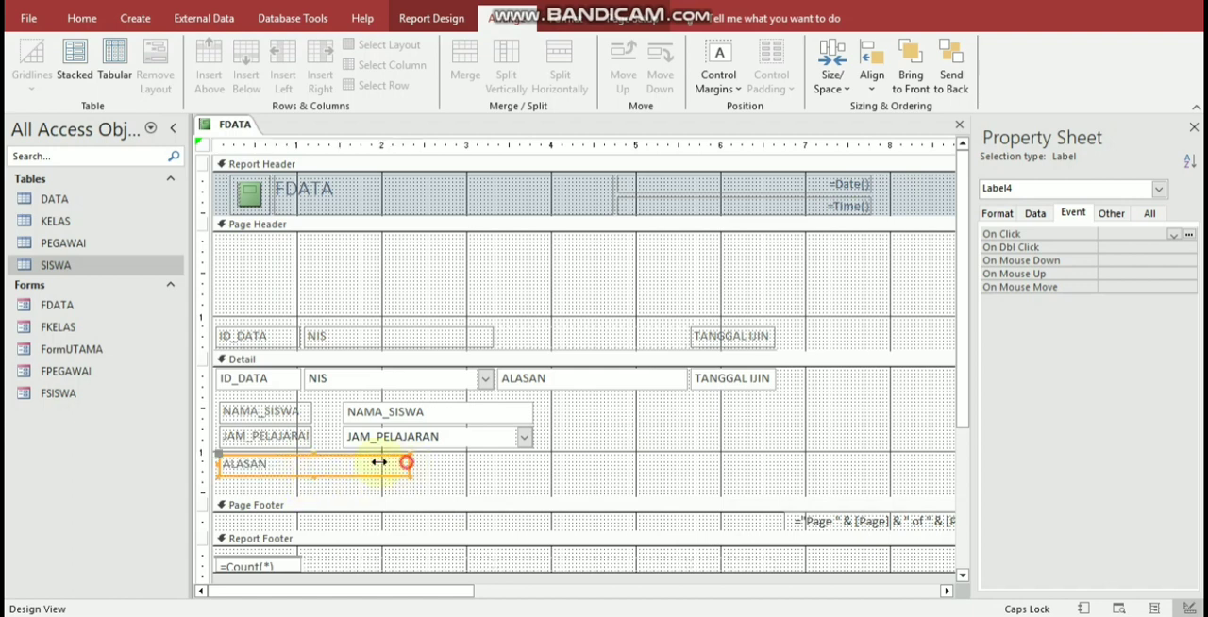
{"action": "left_click_drag", "start_coordinate": [379, 462], "coordinate": [310, 462]}
Step: Take the ALASAN text box out of the layout and place it beside its label, under the JAM_PELAJARAN combo box
{"action": "left_click", "coordinate": [619, 389]}
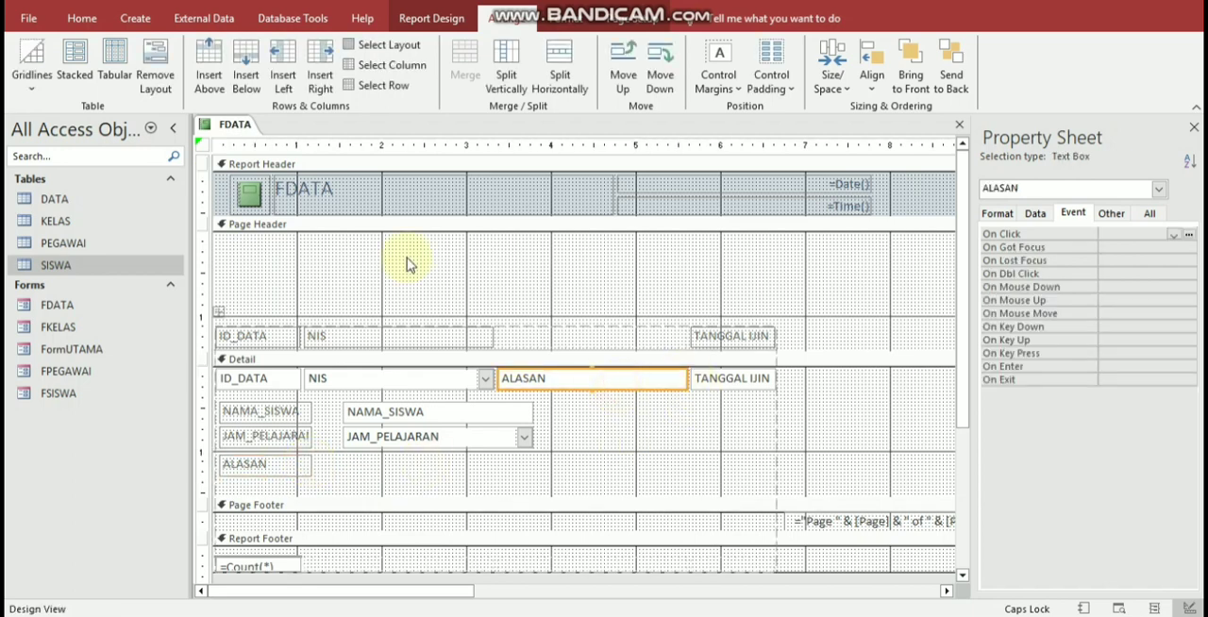
{"action": "key", "text": "Delete"}
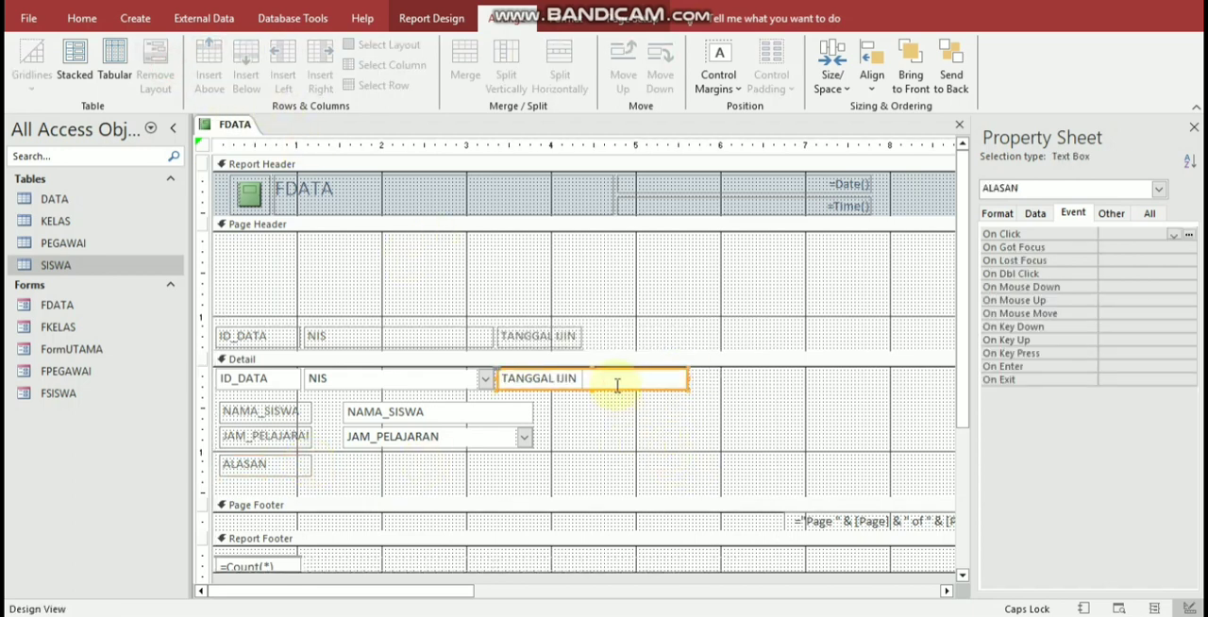
{"action": "left_click_drag", "start_coordinate": [616, 391], "coordinate": [474, 478]}
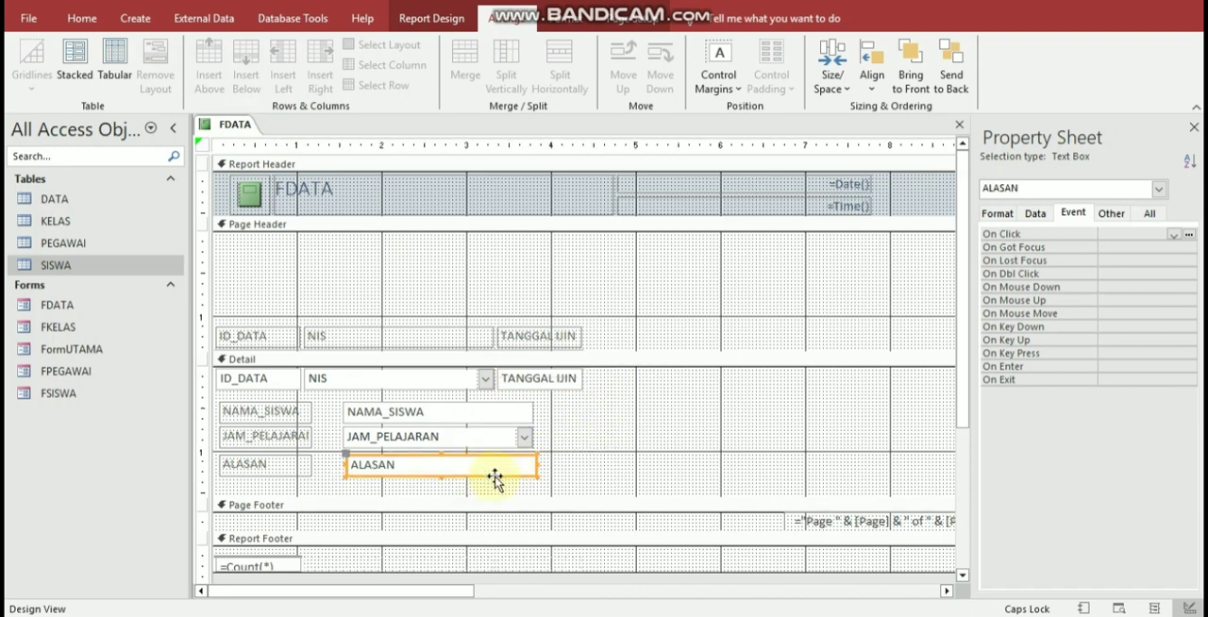
{"action": "left_click", "coordinate": [588, 472]}
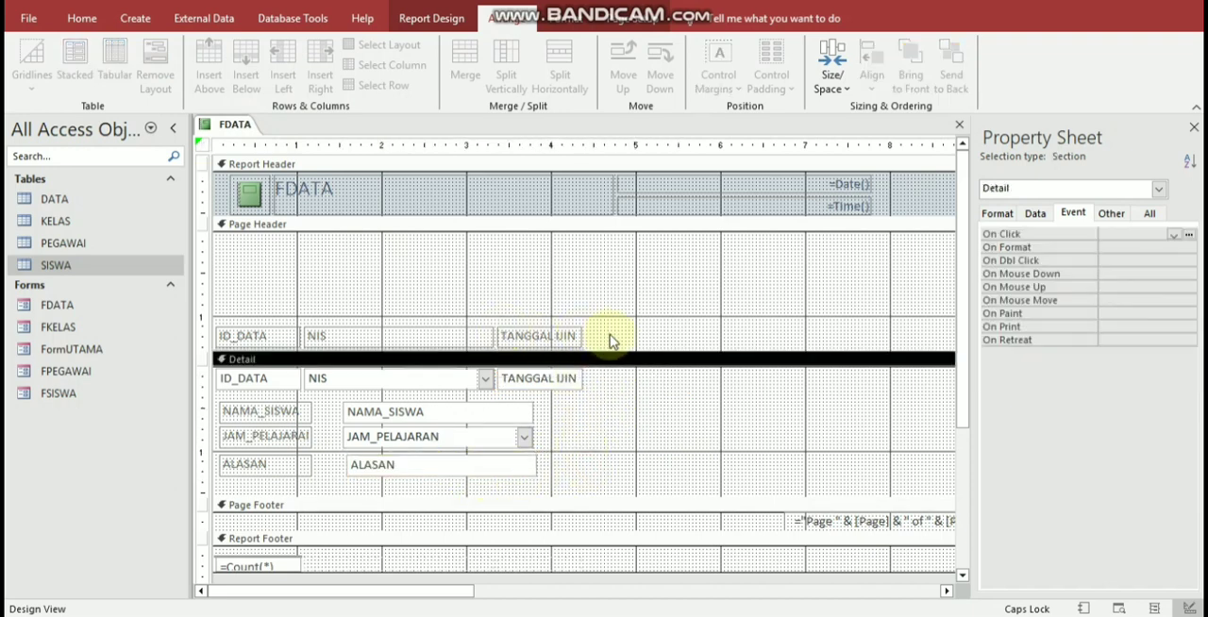
Step: Try to shrink the Page Header, and shift the remaining ID_DATA, NIS and TANGGAL IJIN layout slightly to the right
{"action": "left_click_drag", "start_coordinate": [615, 351], "coordinate": [617, 268]}
{"action": "left_click", "coordinate": [557, 340]}
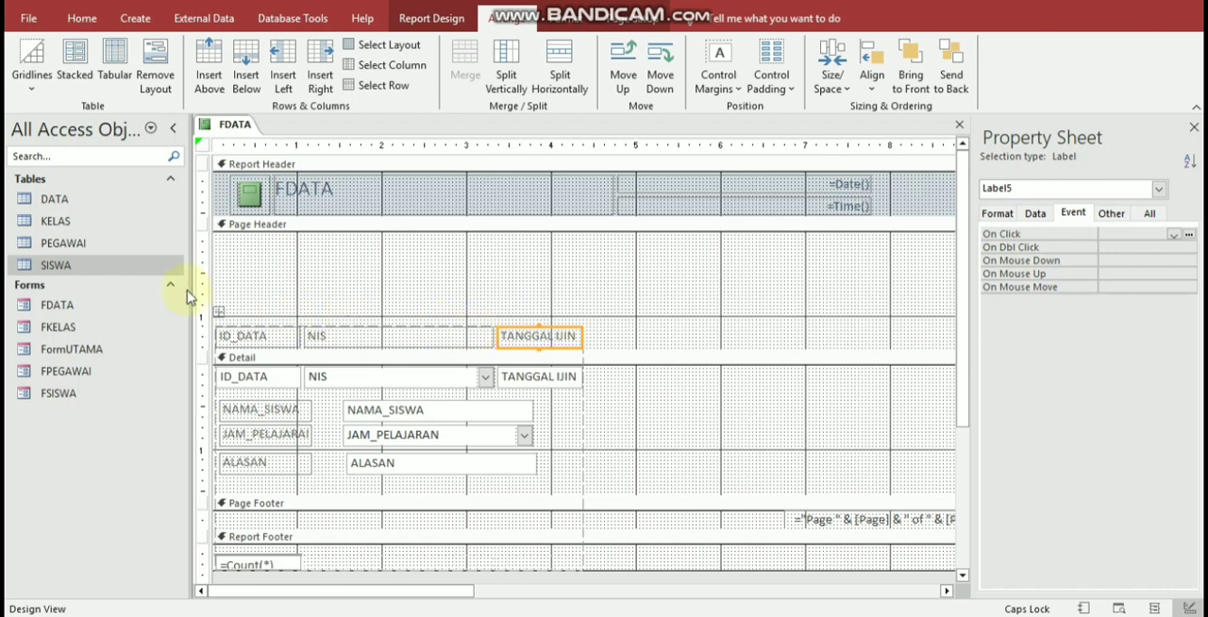
{"action": "left_click_drag", "start_coordinate": [219, 315], "coordinate": [230, 256]}
{"action": "left_click_drag", "start_coordinate": [371, 331], "coordinate": [413, 304]}
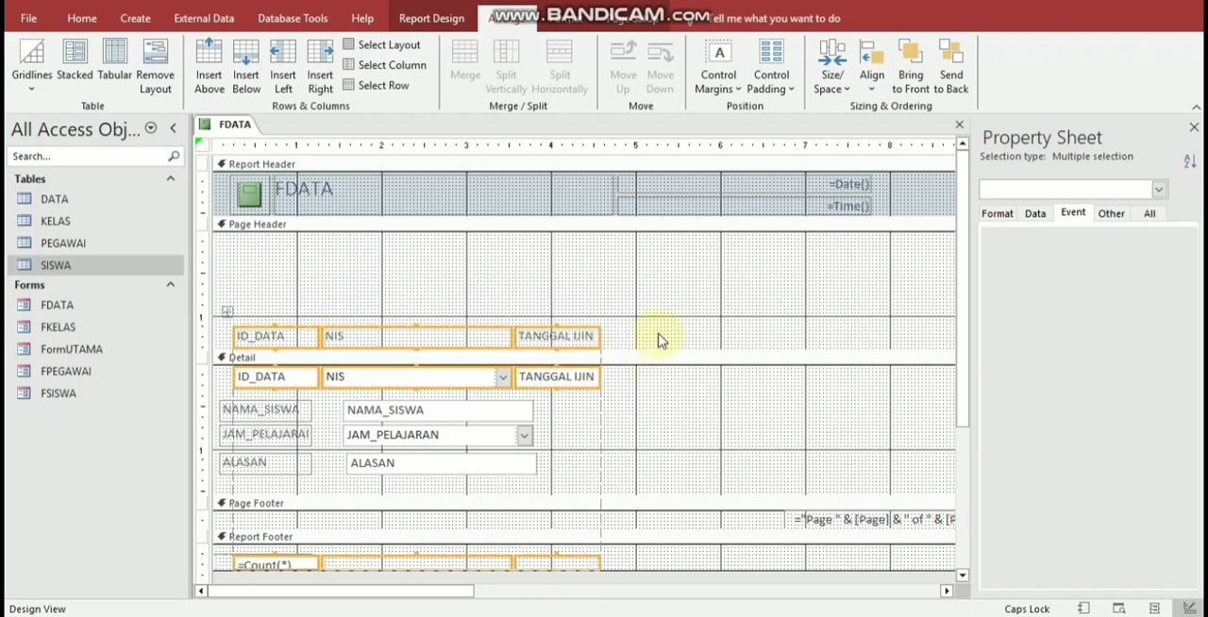
{"action": "left_click", "coordinate": [607, 269]}
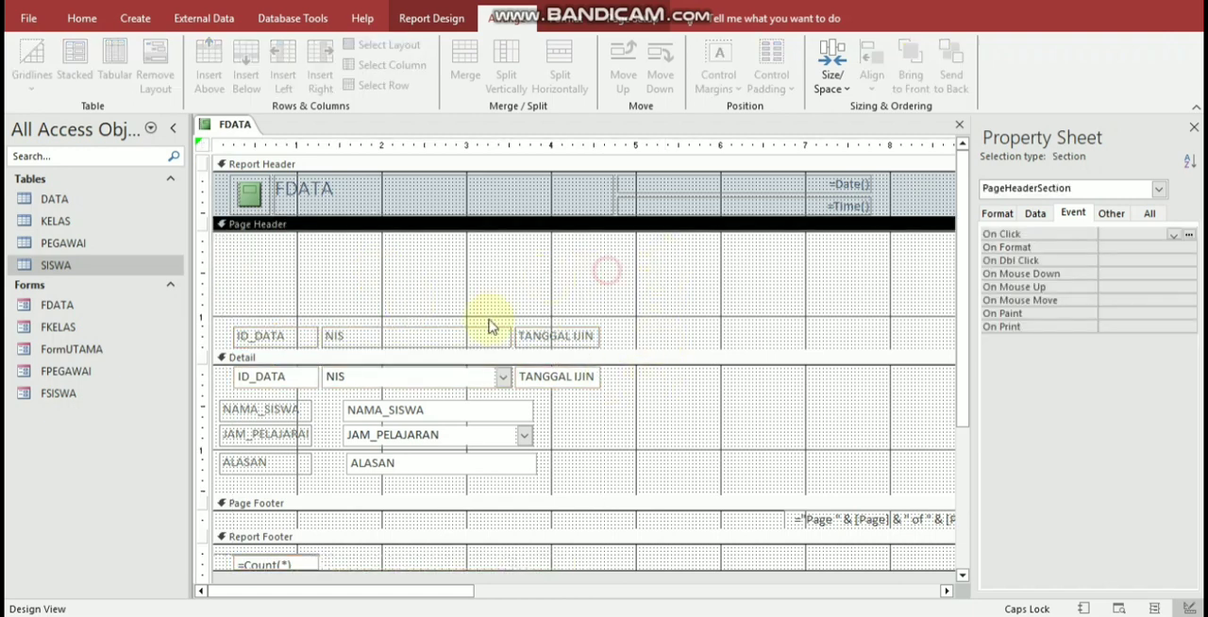
Step: Remove the NIS, ID_DATA and TANGGAL IJIN labels in the Page Header from the tabular layout
{"action": "left_click", "coordinate": [485, 334]}
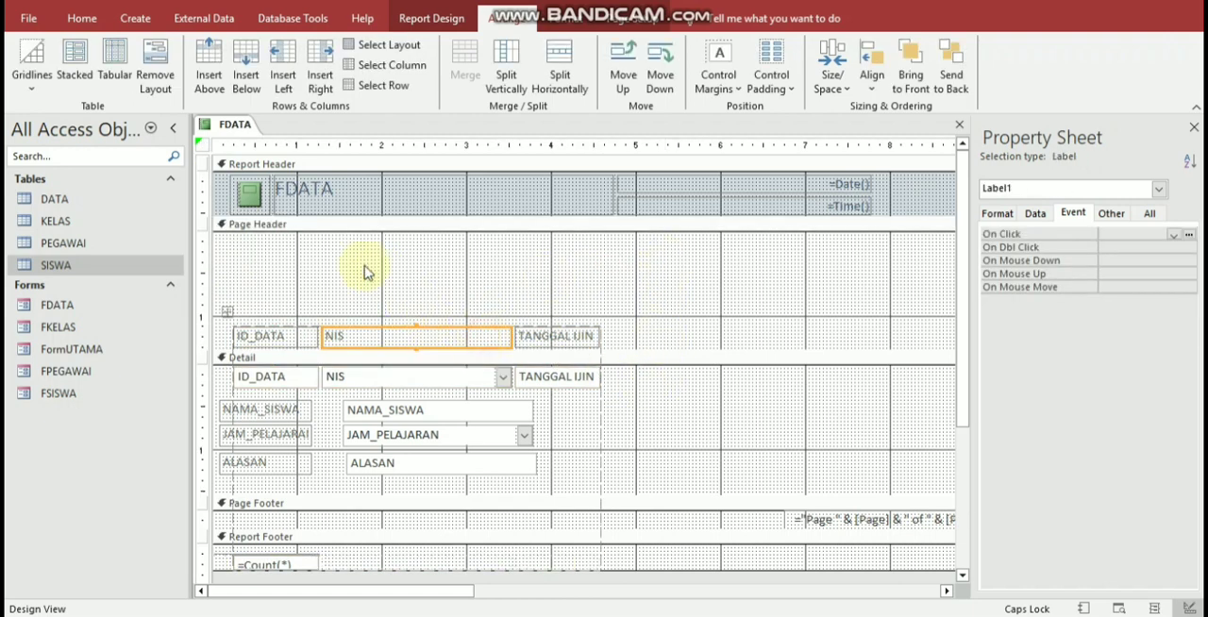
{"action": "left_click", "coordinate": [155, 77]}
{"action": "left_click", "coordinate": [248, 336]}
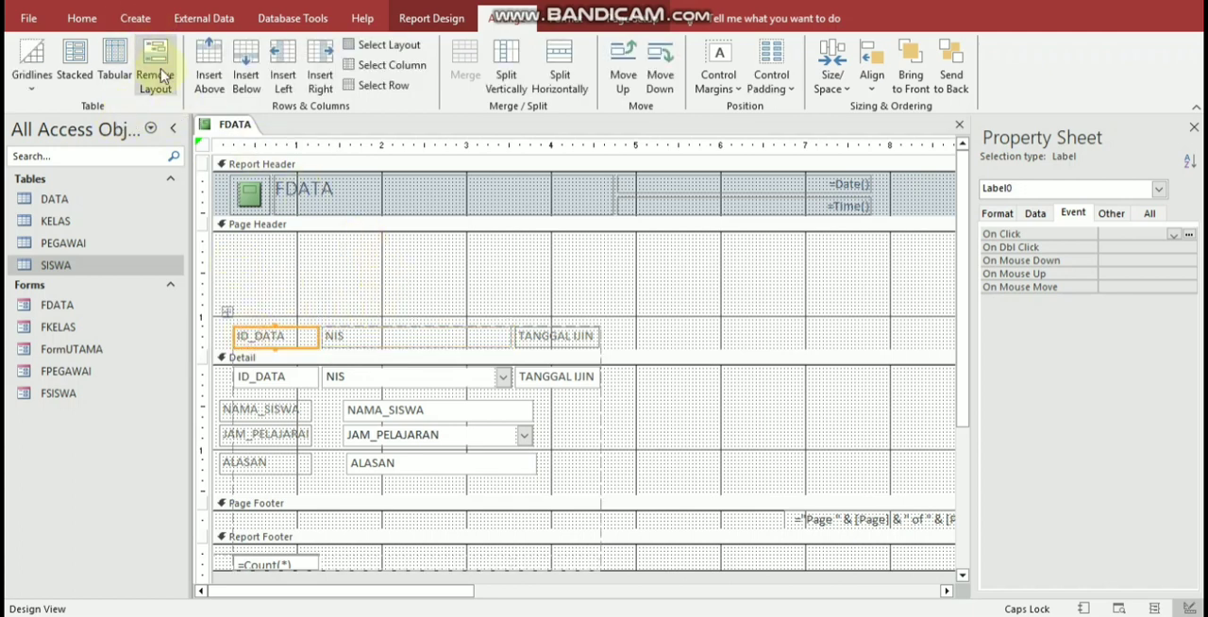
{"action": "left_click", "coordinate": [154, 78]}
{"action": "left_click", "coordinate": [550, 342]}
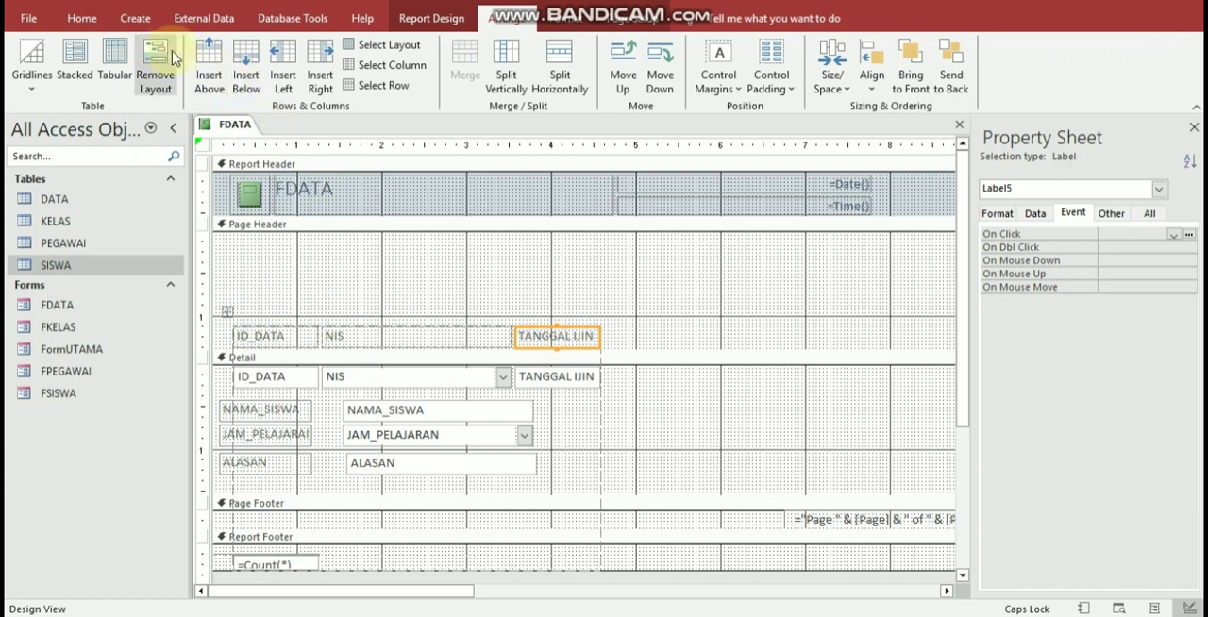
{"action": "left_click", "coordinate": [155, 78]}
Step: Move the NIS, TANGGAL IJIN and ID_DATA labels to the upper edge of the Page Header and shrink that section's height around them
{"action": "left_click", "coordinate": [469, 335]}
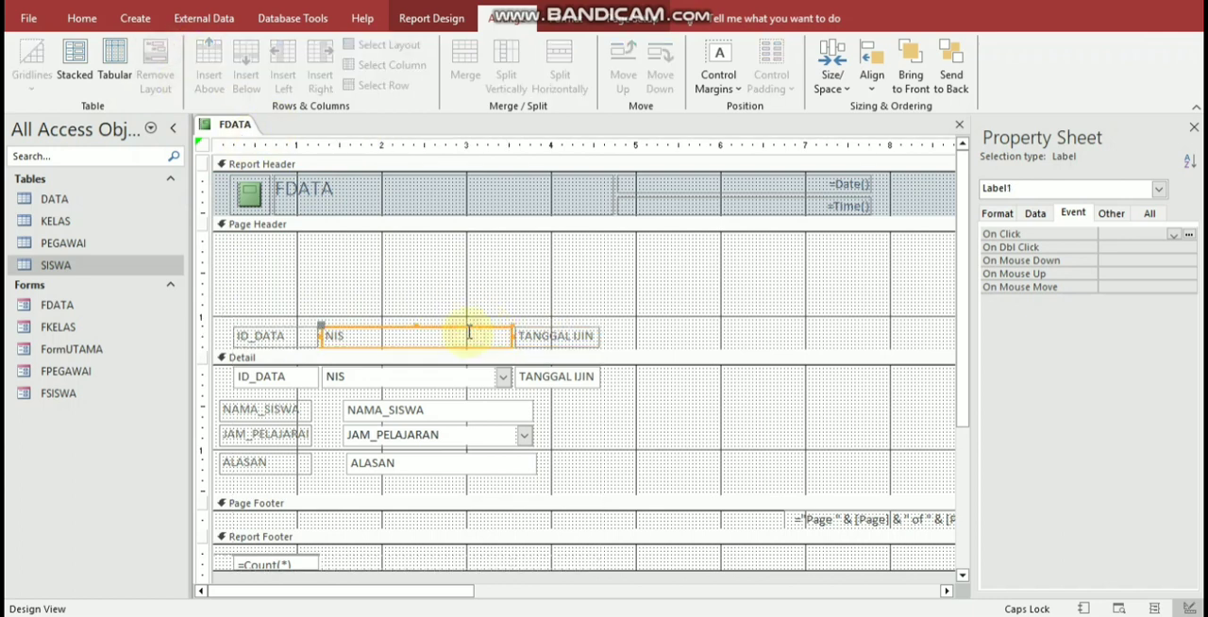
{"action": "left_click_drag", "start_coordinate": [469, 328], "coordinate": [466, 240]}
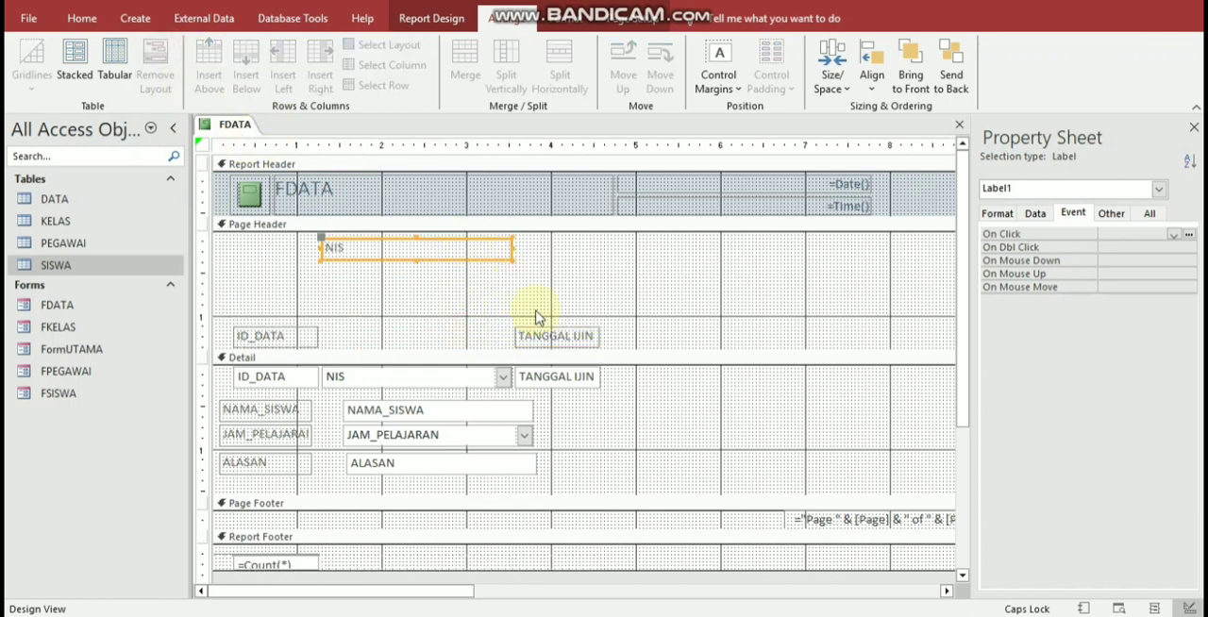
{"action": "left_click", "coordinate": [555, 337]}
{"action": "left_click_drag", "start_coordinate": [569, 328], "coordinate": [566, 237]}
{"action": "left_click", "coordinate": [281, 336]}
{"action": "left_click_drag", "start_coordinate": [289, 328], "coordinate": [280, 237]}
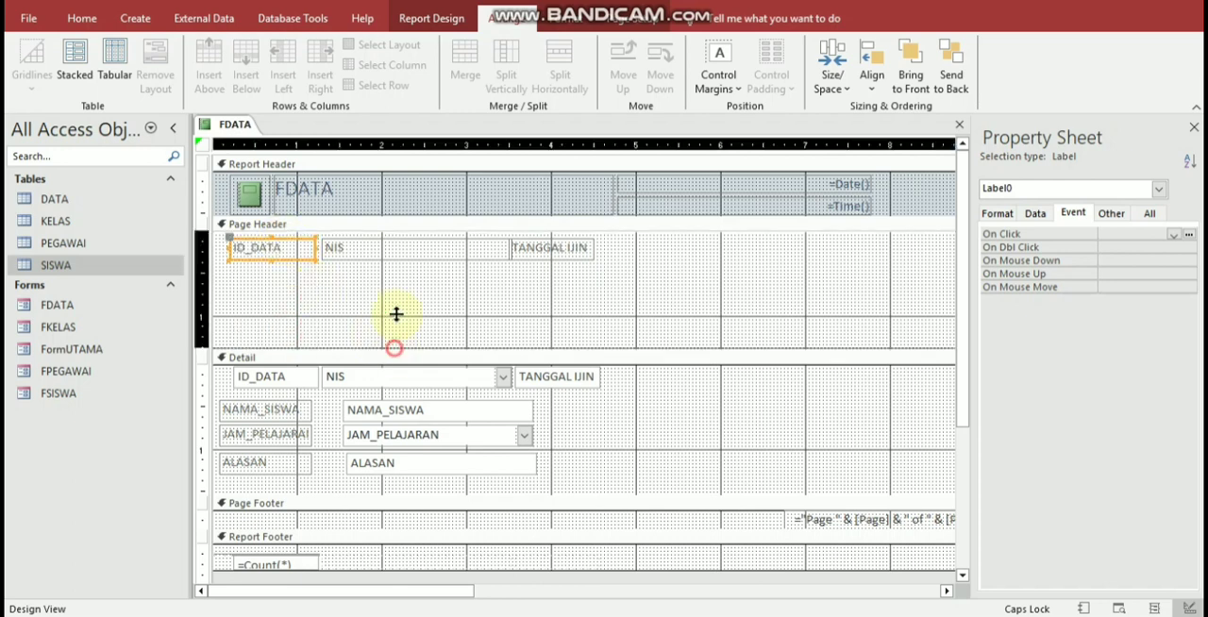
{"action": "left_click_drag", "start_coordinate": [396, 315], "coordinate": [399, 266]}
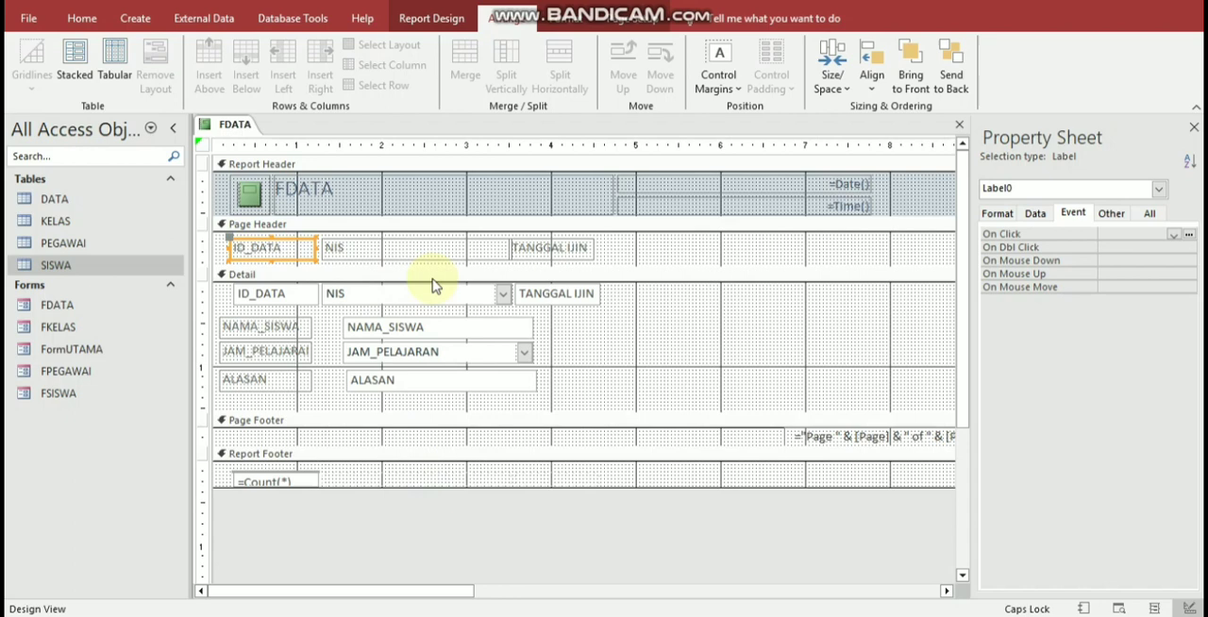
{"action": "left_click", "coordinate": [662, 363]}
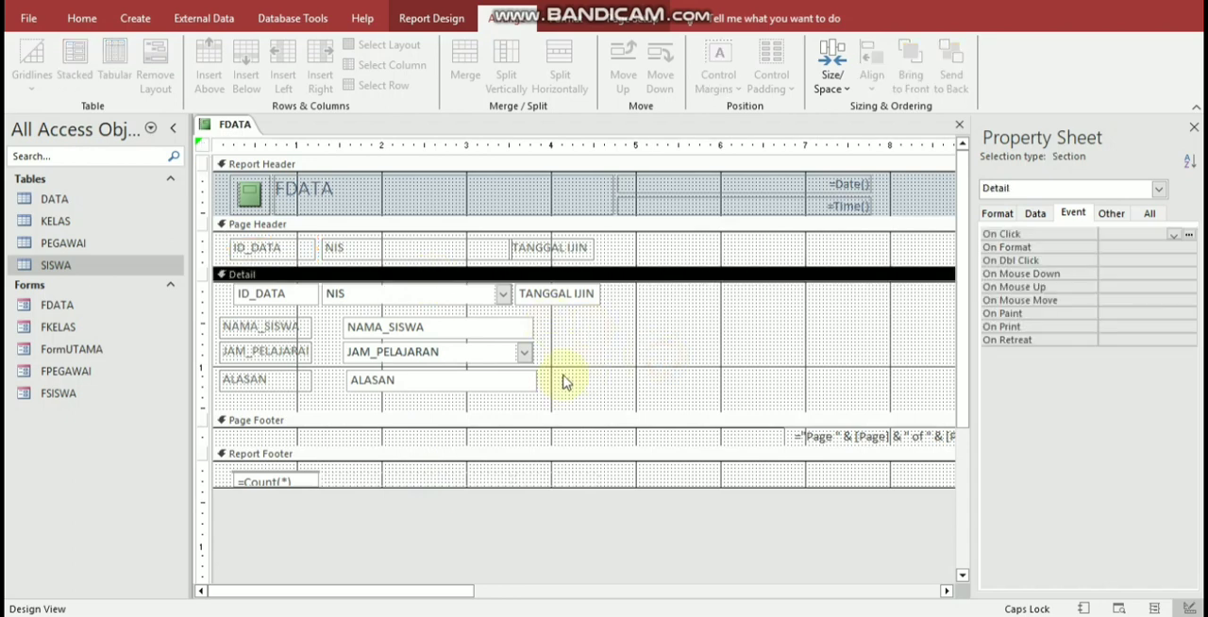
Step: Display the FDATA report in Report View and check the rearranged Detail fields
{"action": "left_click", "coordinate": [94, 19]}
{"action": "left_click", "coordinate": [27, 62]}
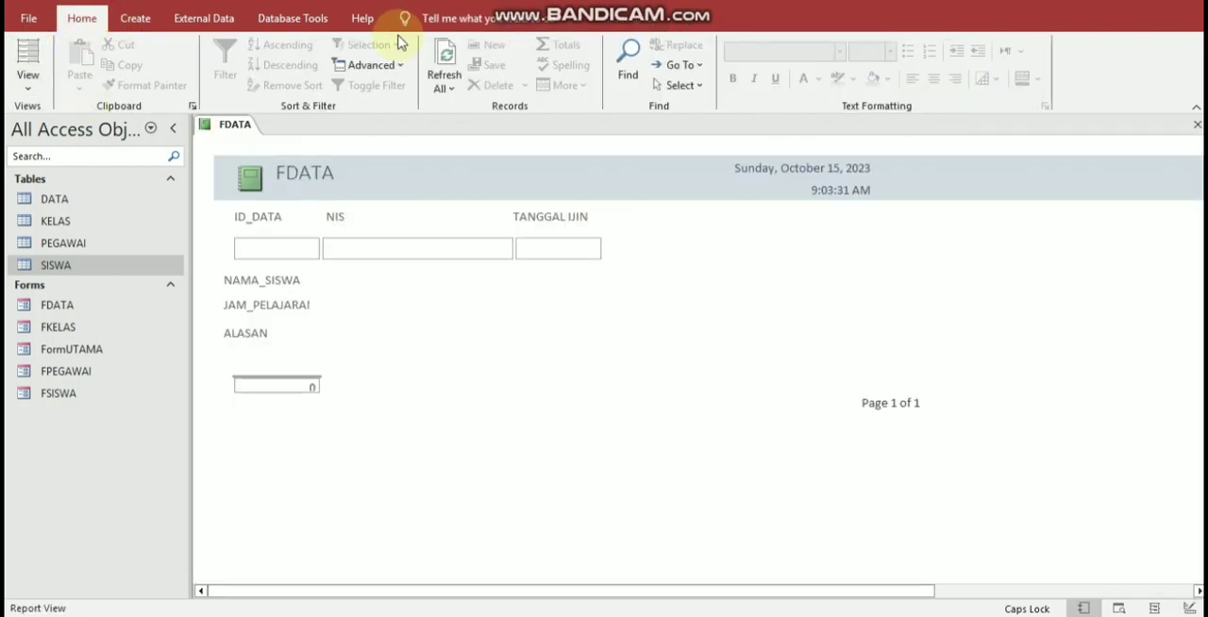
{"action": "left_click", "coordinate": [361, 305]}
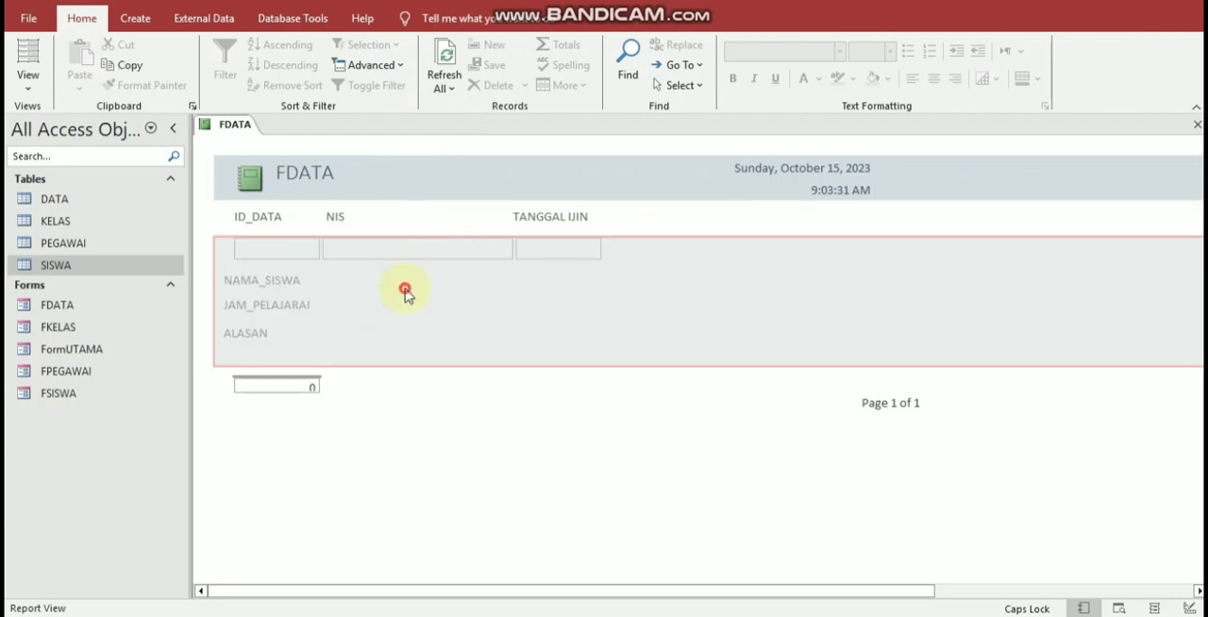
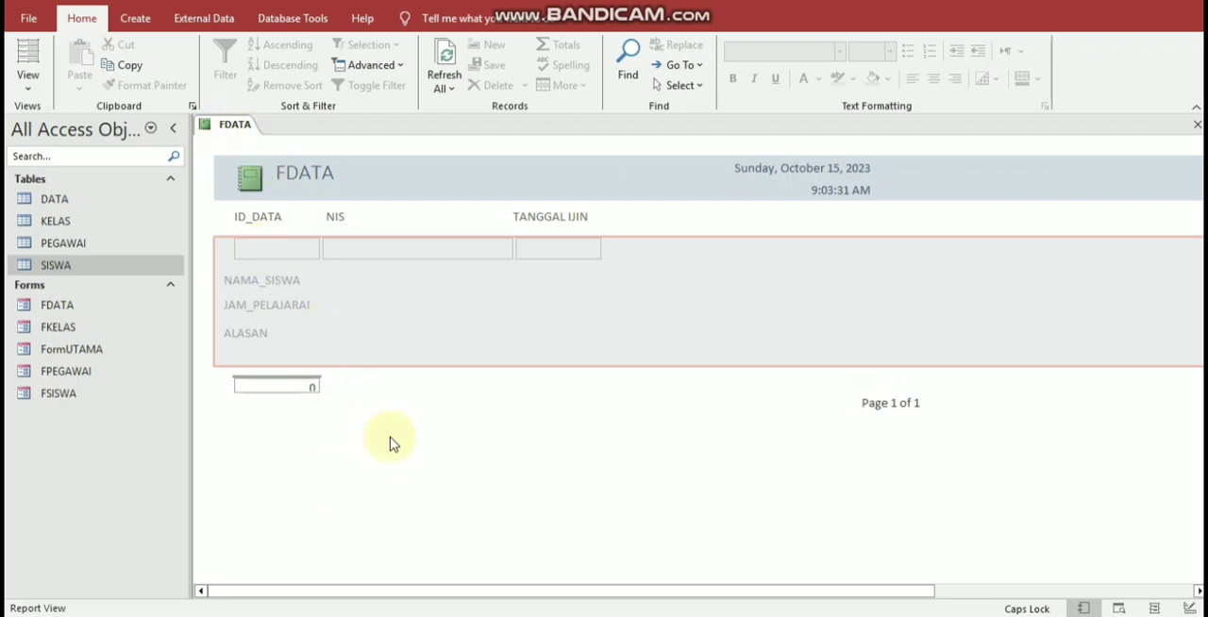
Step: Save the report under the name RDATA
{"action": "left_click", "coordinate": [555, 246]}
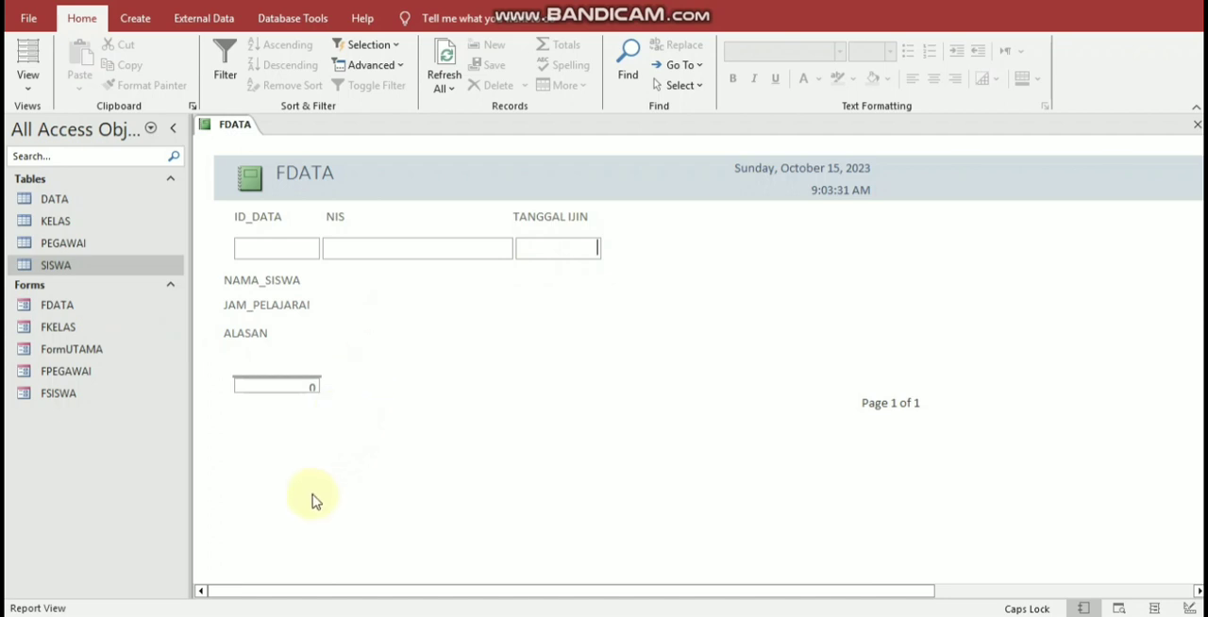
{"action": "key", "text": "ctrl+s"}
{"action": "key", "text": "Home"}
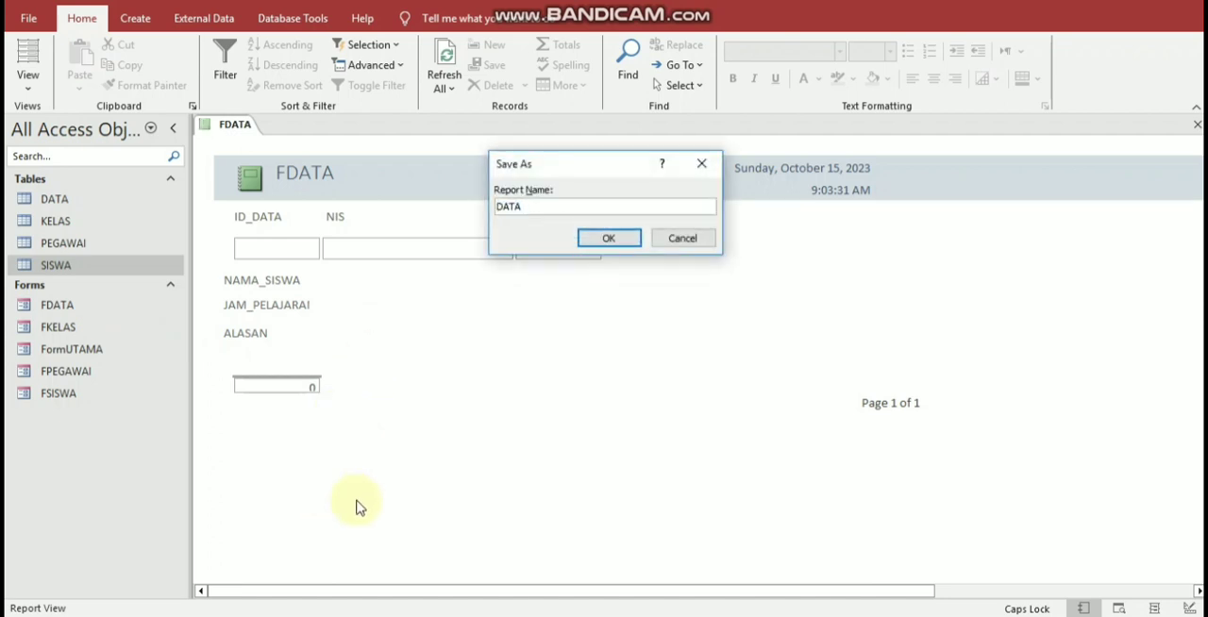
{"action": "type", "text": "R"}
{"action": "key", "text": "Return"}
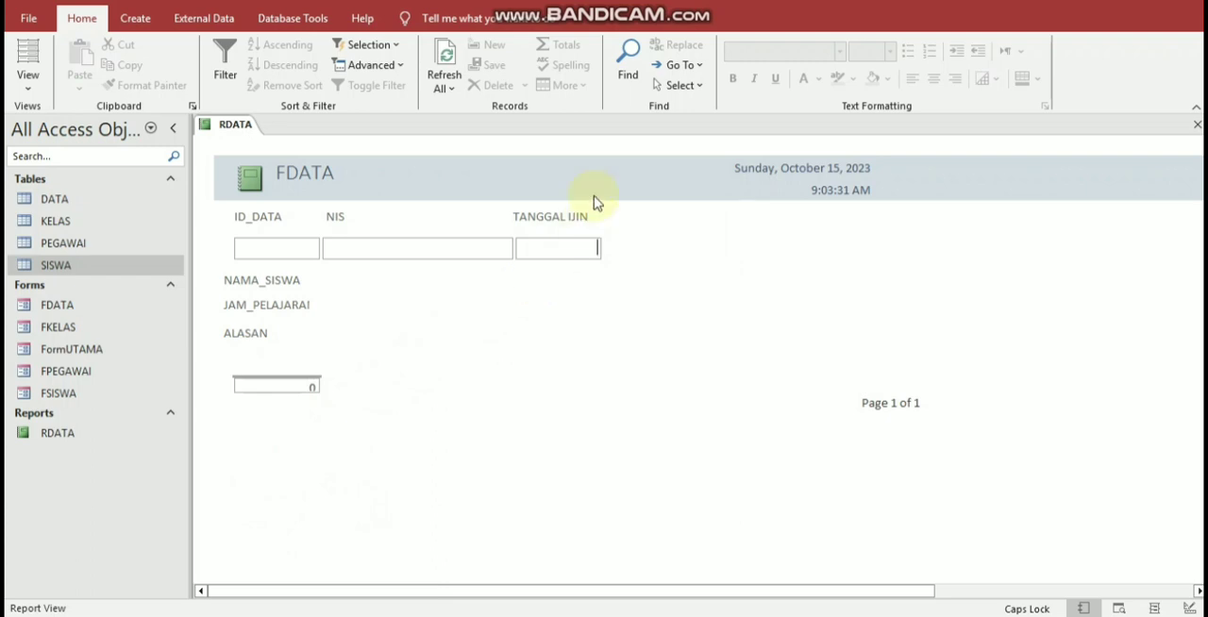
Step: Return to Design View and shorten the date and time boxes in the Report Header to about 5.8 on the ruler
{"action": "right_click", "coordinate": [738, 272]}
{"action": "left_click", "coordinate": [801, 327]}
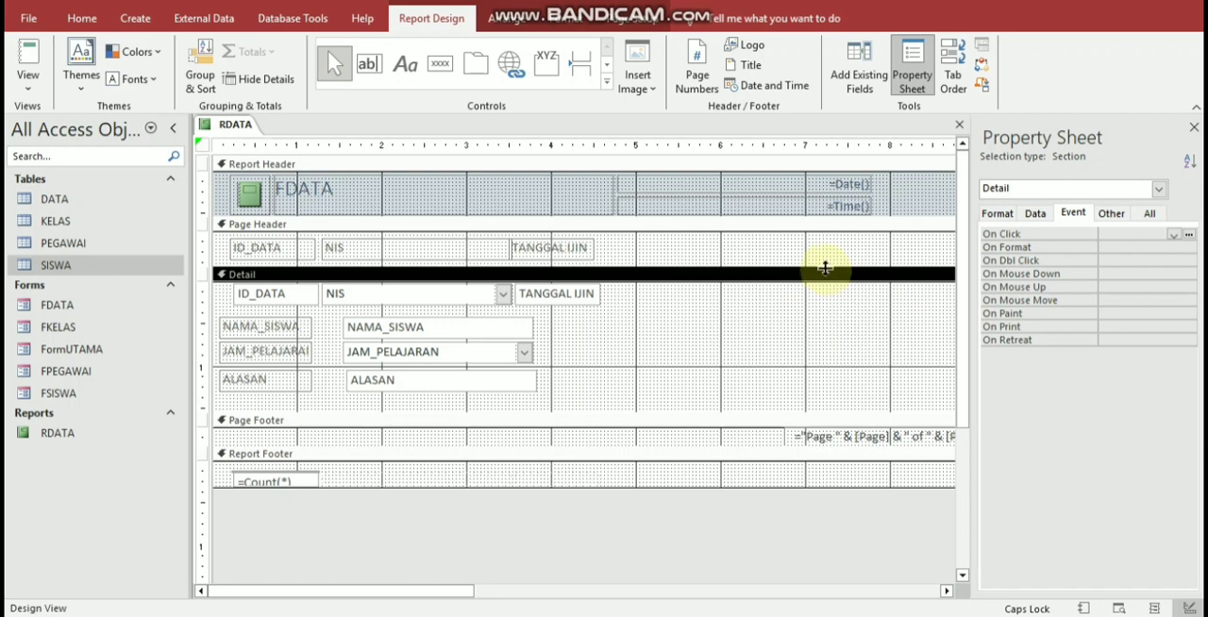
{"action": "left_click", "coordinate": [897, 212]}
{"action": "left_click", "coordinate": [859, 204]}
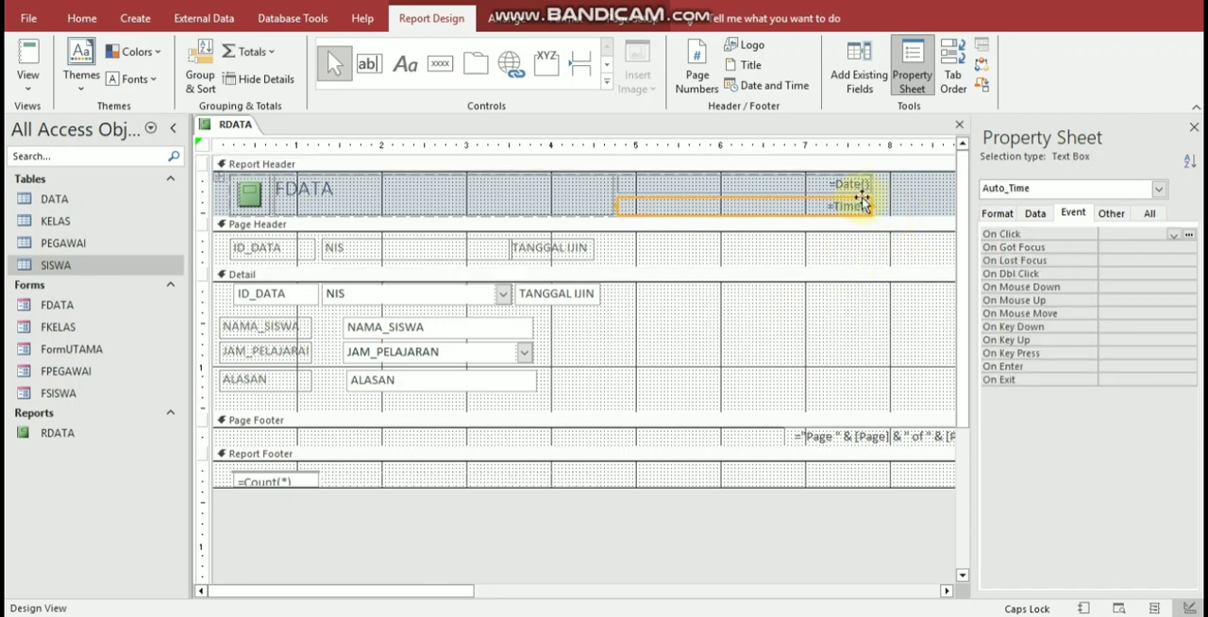
{"action": "left_click", "coordinate": [861, 187]}
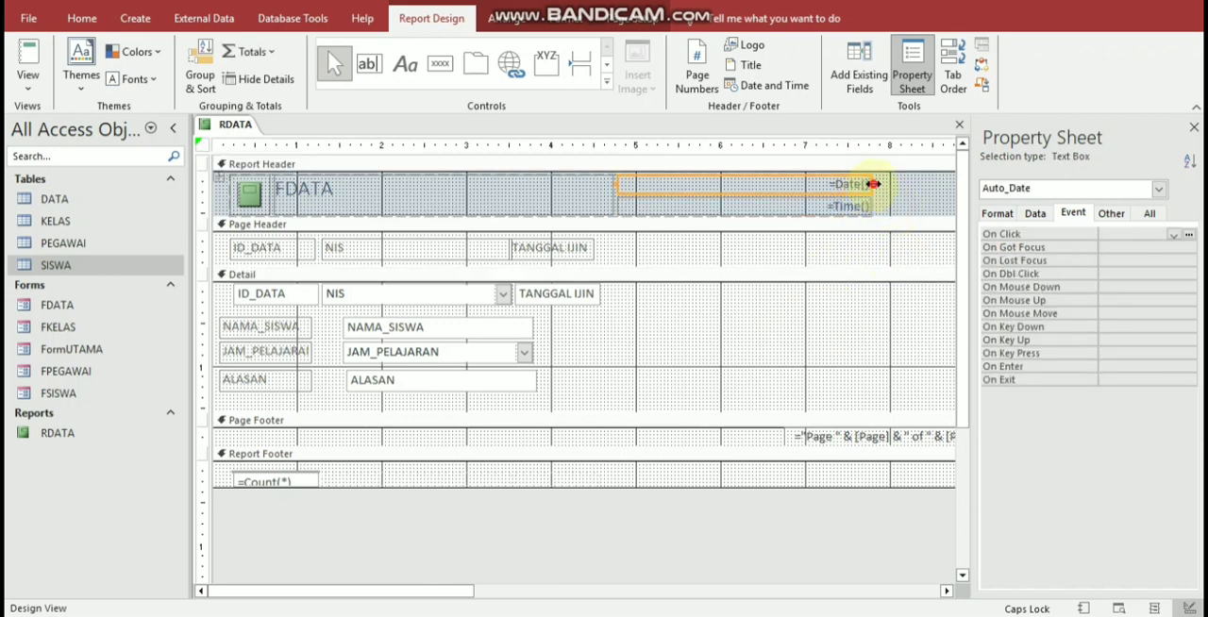
{"action": "left_click_drag", "start_coordinate": [873, 184], "coordinate": [704, 217]}
{"action": "left_click", "coordinate": [545, 200]}
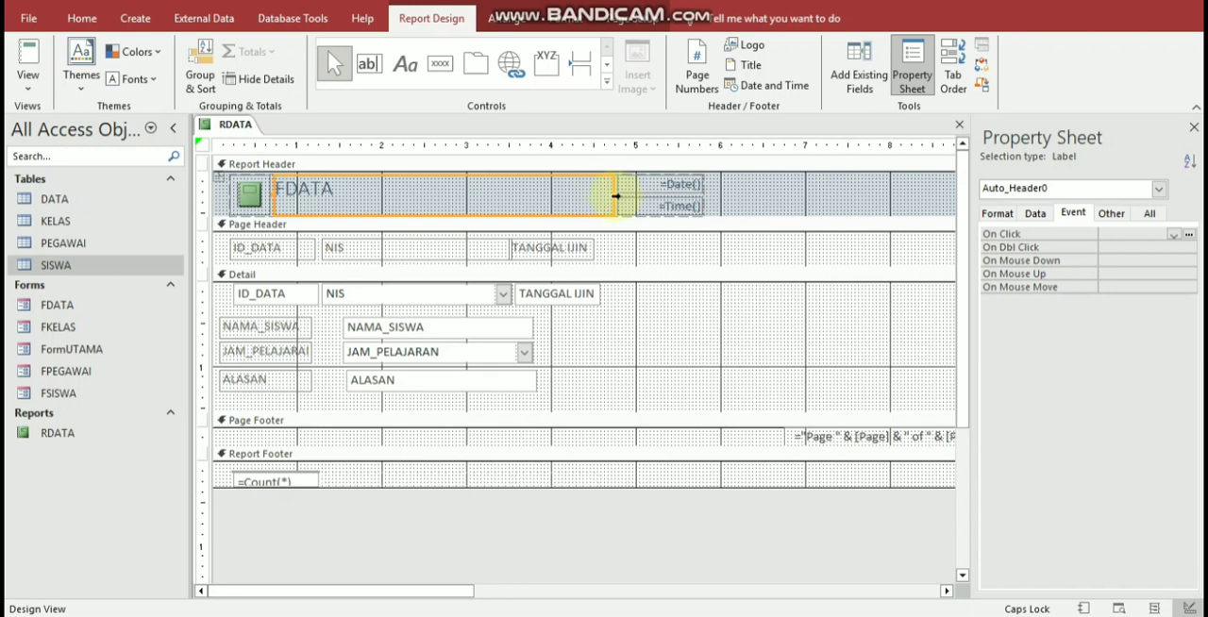
{"action": "left_click", "coordinate": [614, 197]}
{"action": "left_click", "coordinate": [767, 178]}
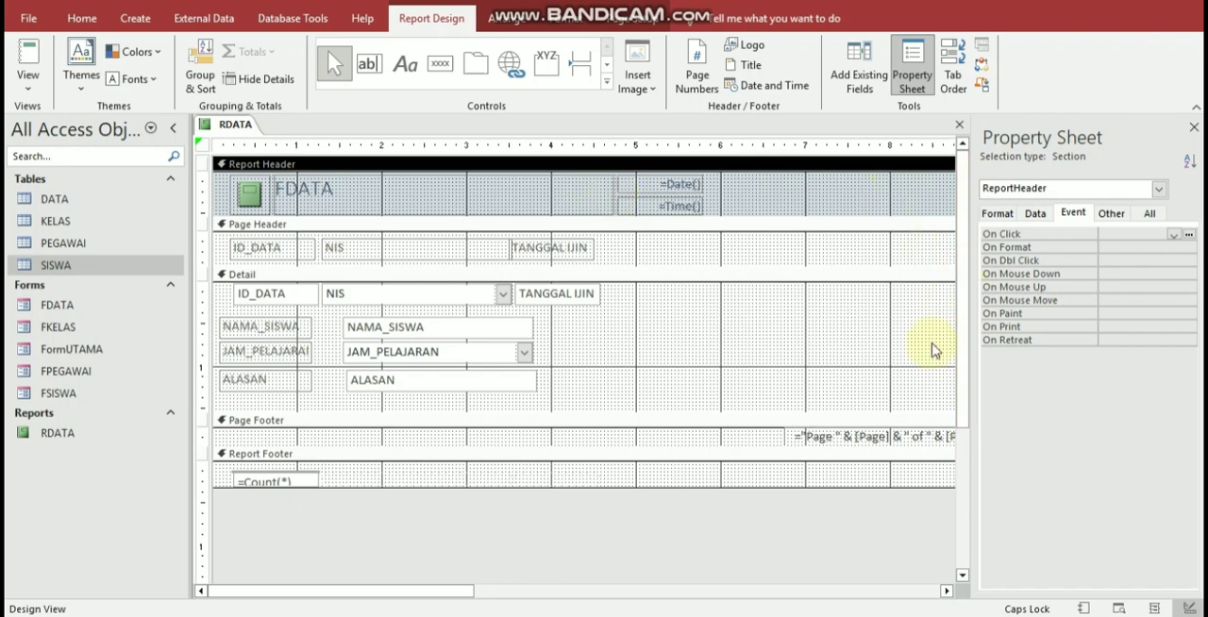
Step: Narrow the report's width to about 9.25 on the ruler, up to the page number box in the Page Footer
{"action": "left_click", "coordinate": [834, 592]}
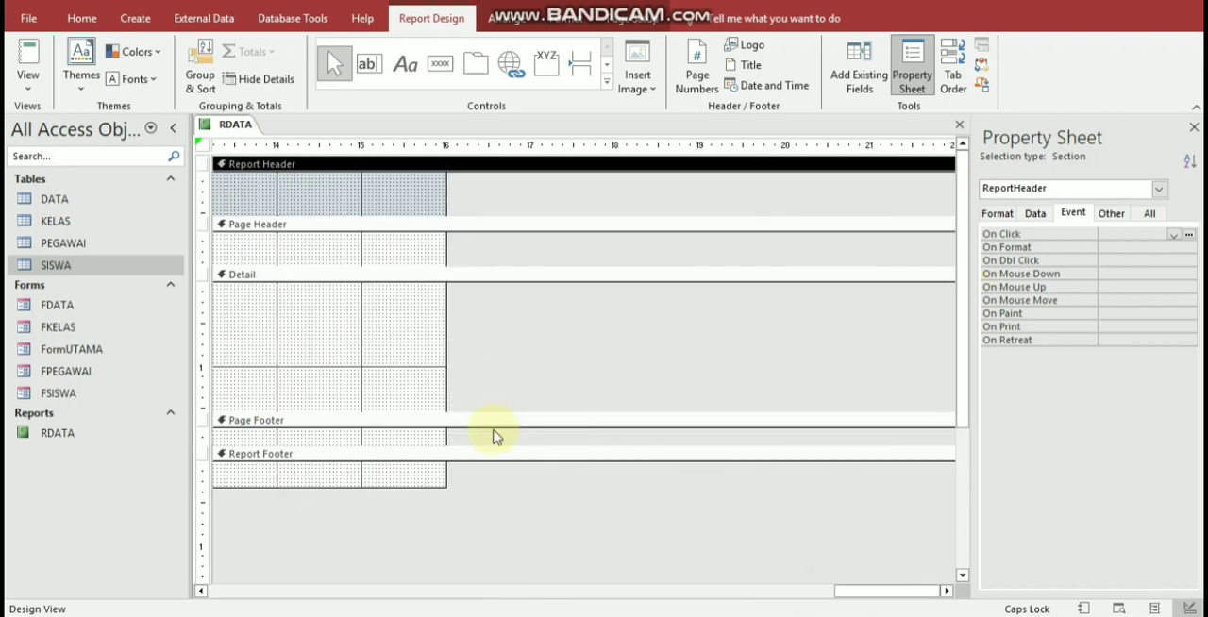
{"action": "left_click_drag", "start_coordinate": [445, 335], "coordinate": [216, 334]}
{"action": "left_click", "coordinate": [477, 594]}
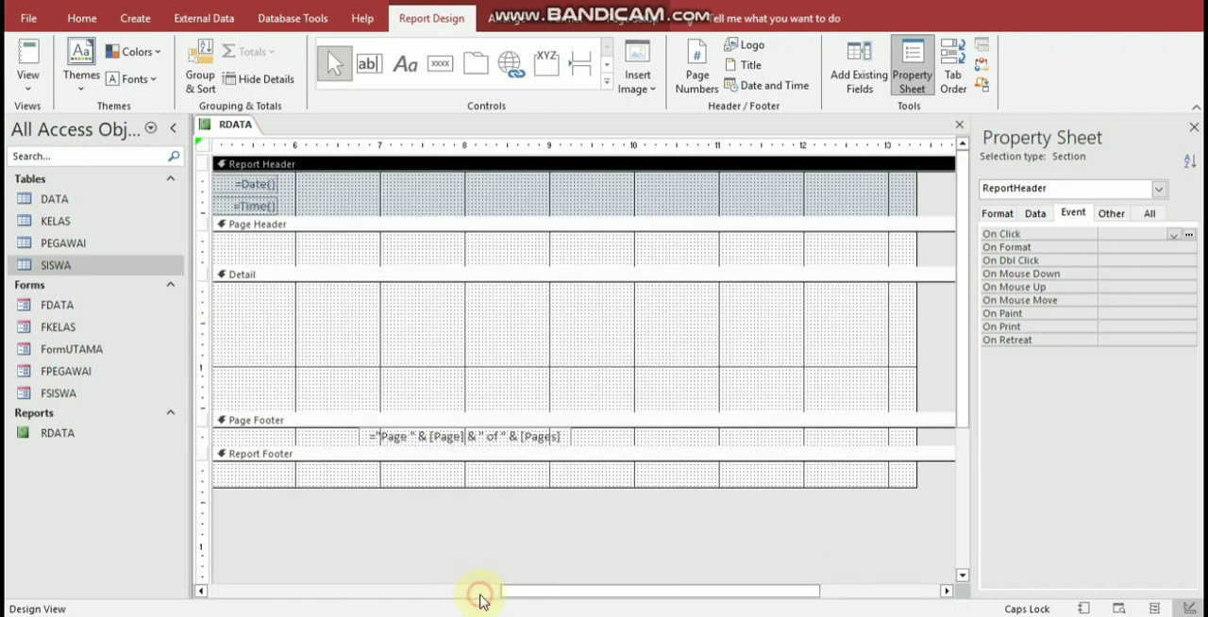
{"action": "left_click", "coordinate": [477, 596]}
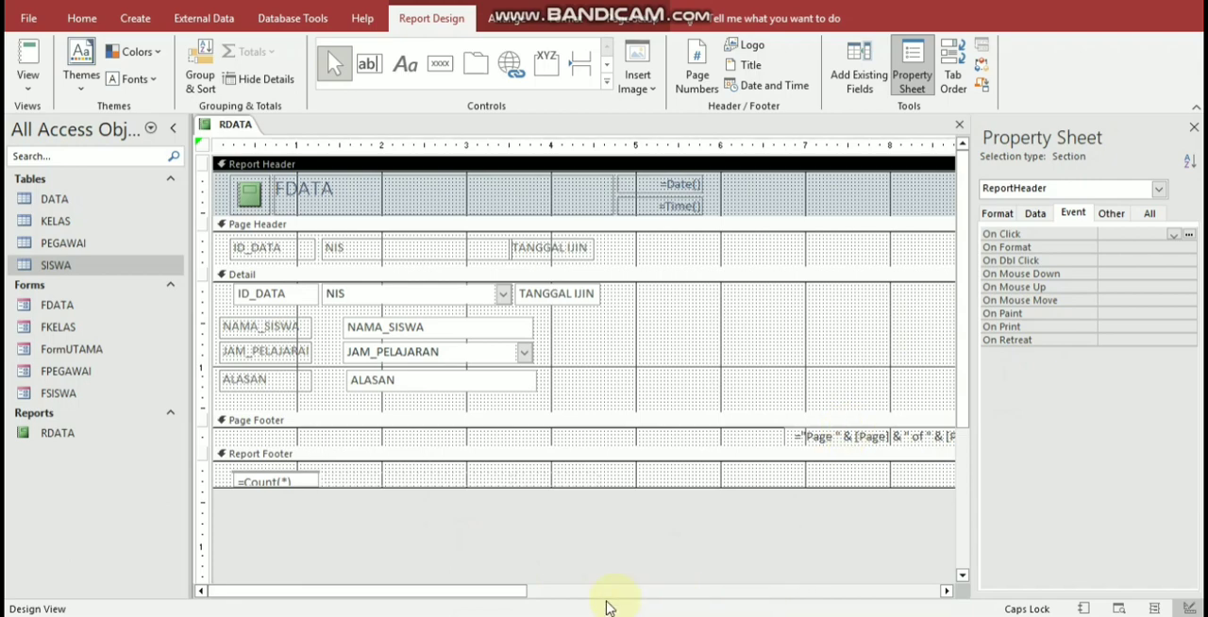
{"action": "left_click_drag", "start_coordinate": [518, 598], "coordinate": [814, 596]}
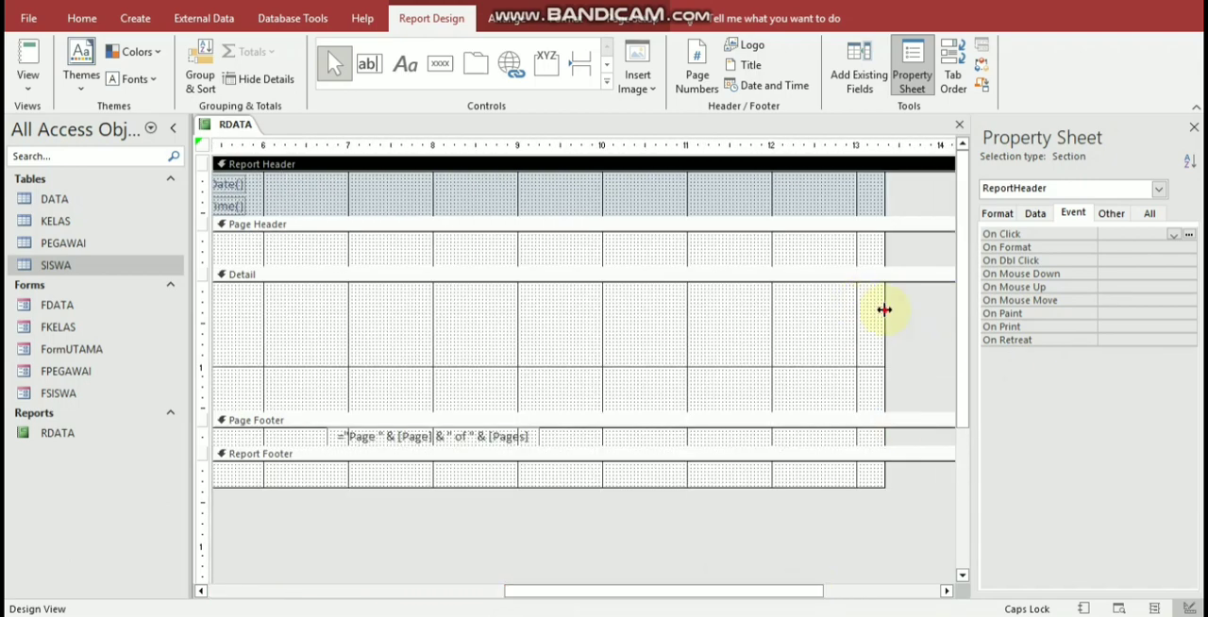
{"action": "left_click_drag", "start_coordinate": [885, 309], "coordinate": [418, 318]}
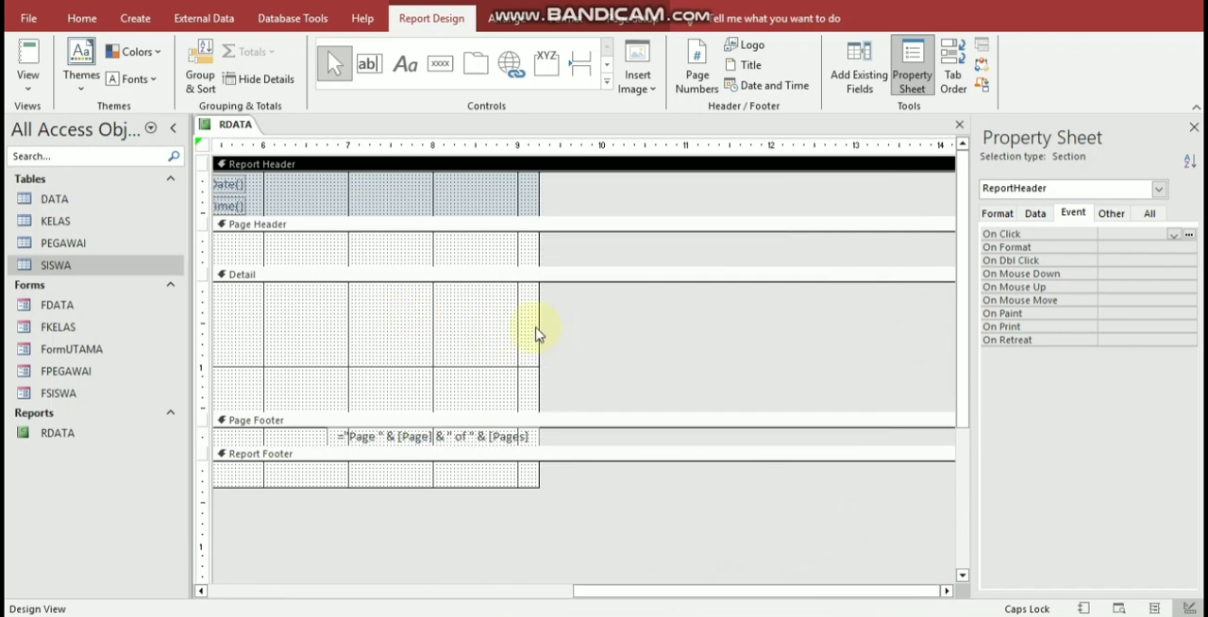
{"action": "left_click_drag", "start_coordinate": [536, 332], "coordinate": [273, 332]}
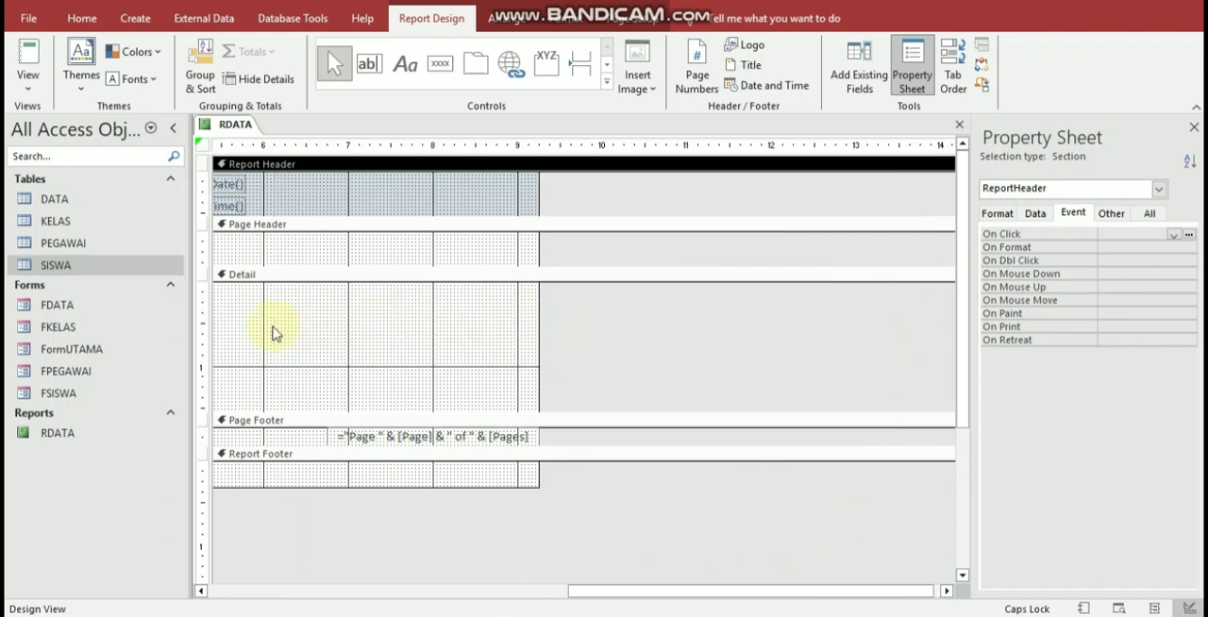
{"action": "left_click_drag", "start_coordinate": [537, 331], "coordinate": [380, 345]}
Step: Move the Page Footer's page number box left to start at about 4, narrow the report to about 6.6 and display it in Report View
{"action": "left_click", "coordinate": [497, 438]}
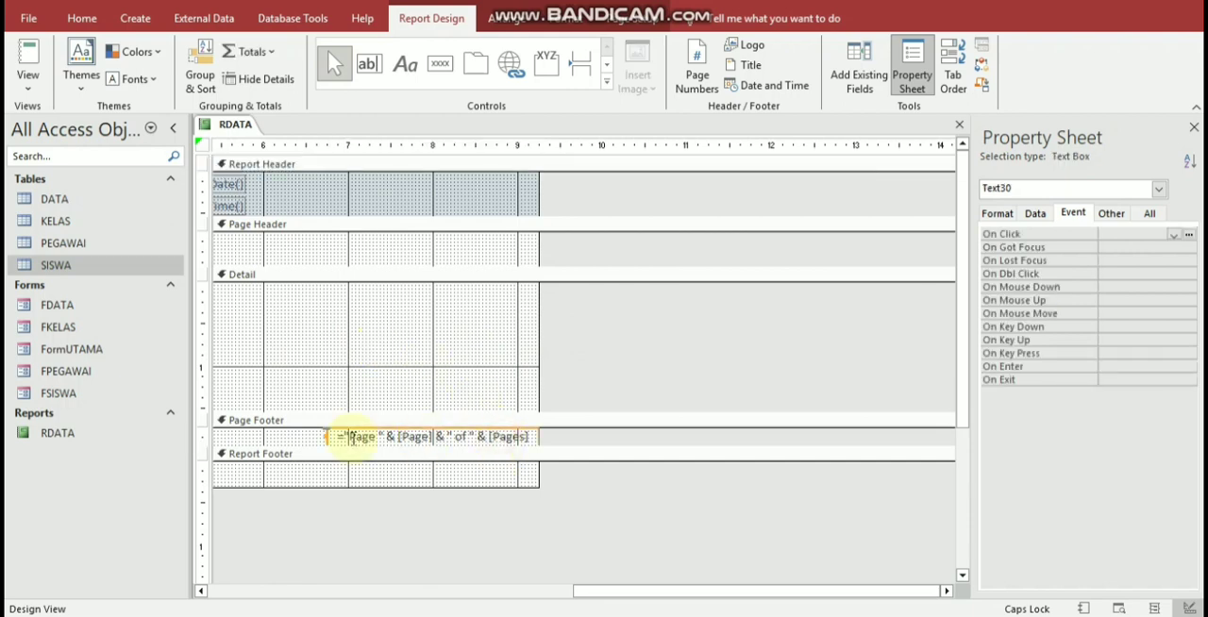
{"action": "left_click_drag", "start_coordinate": [328, 440], "coordinate": [514, 426]}
{"action": "left_click_drag", "start_coordinate": [884, 316], "coordinate": [664, 356]}
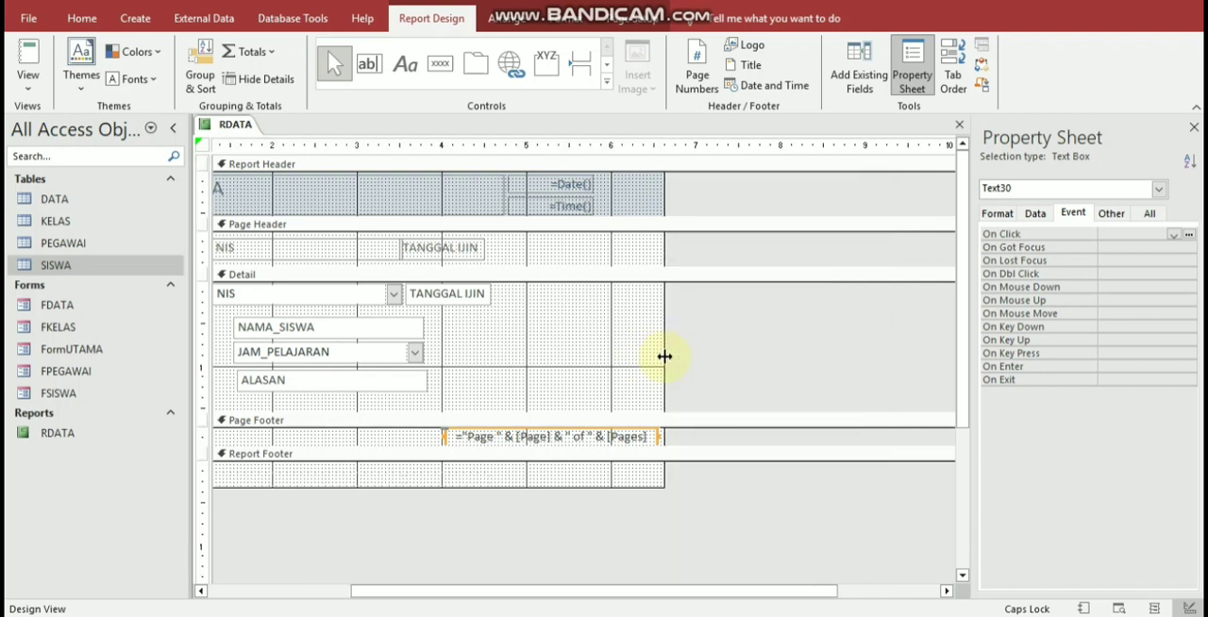
{"action": "left_click", "coordinate": [30, 54]}
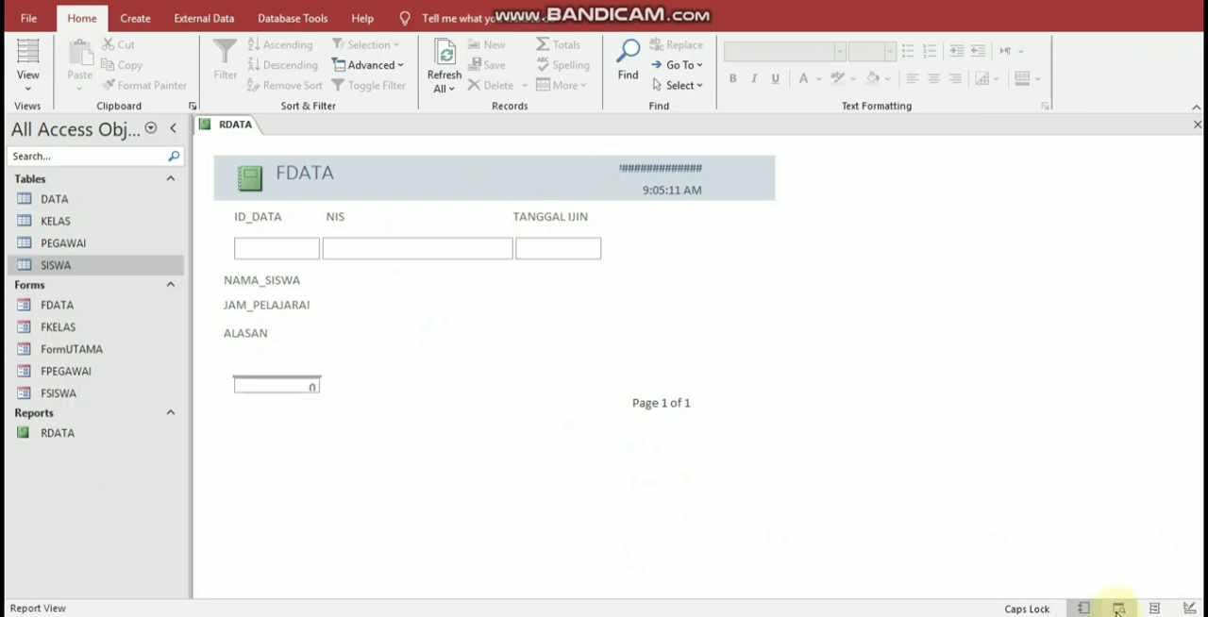
Step: Widen the Report Header's date and time boxes to about 6.2 on the ruler in Design View and check them in Report View
{"action": "right_click", "coordinate": [817, 348]}
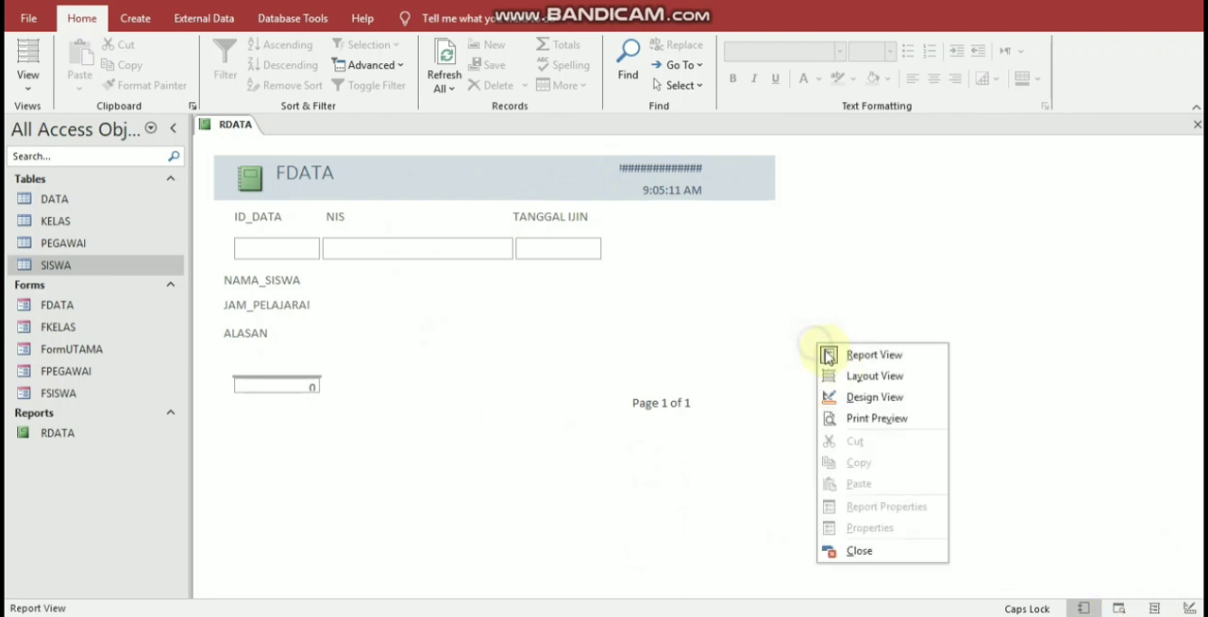
{"action": "left_click", "coordinate": [844, 396]}
{"action": "left_click", "coordinate": [682, 184]}
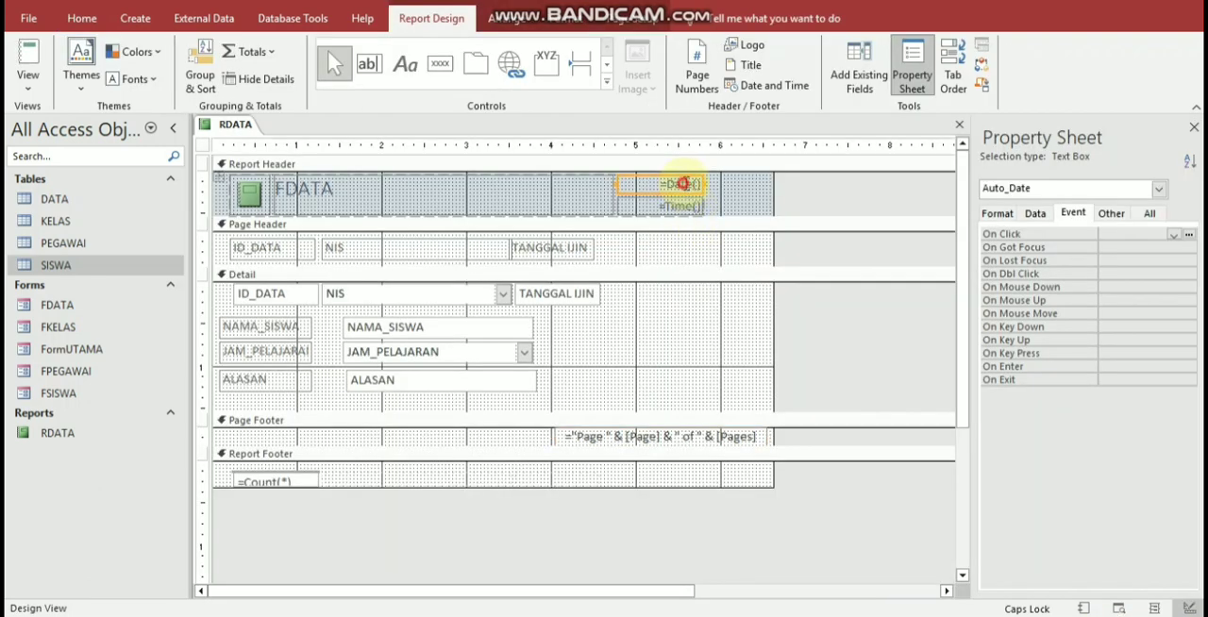
{"action": "left_click", "coordinate": [703, 185]}
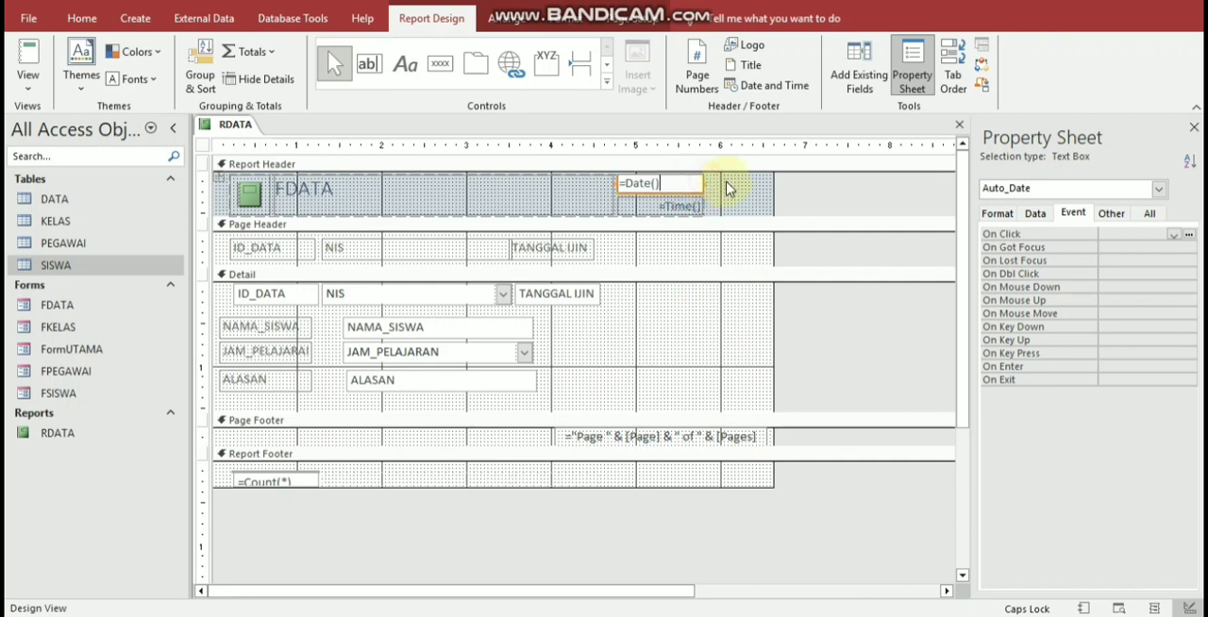
{"action": "left_click", "coordinate": [717, 194]}
{"action": "left_click", "coordinate": [695, 186]}
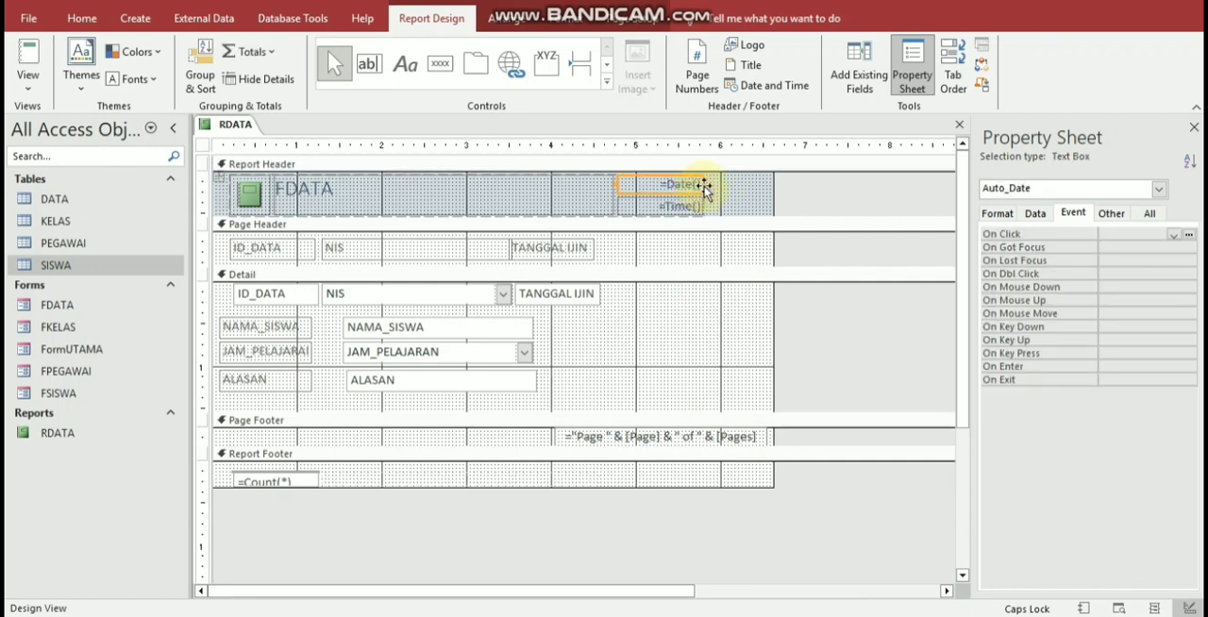
{"action": "left_click_drag", "start_coordinate": [704, 185], "coordinate": [738, 185]}
{"action": "left_click", "coordinate": [27, 59]}
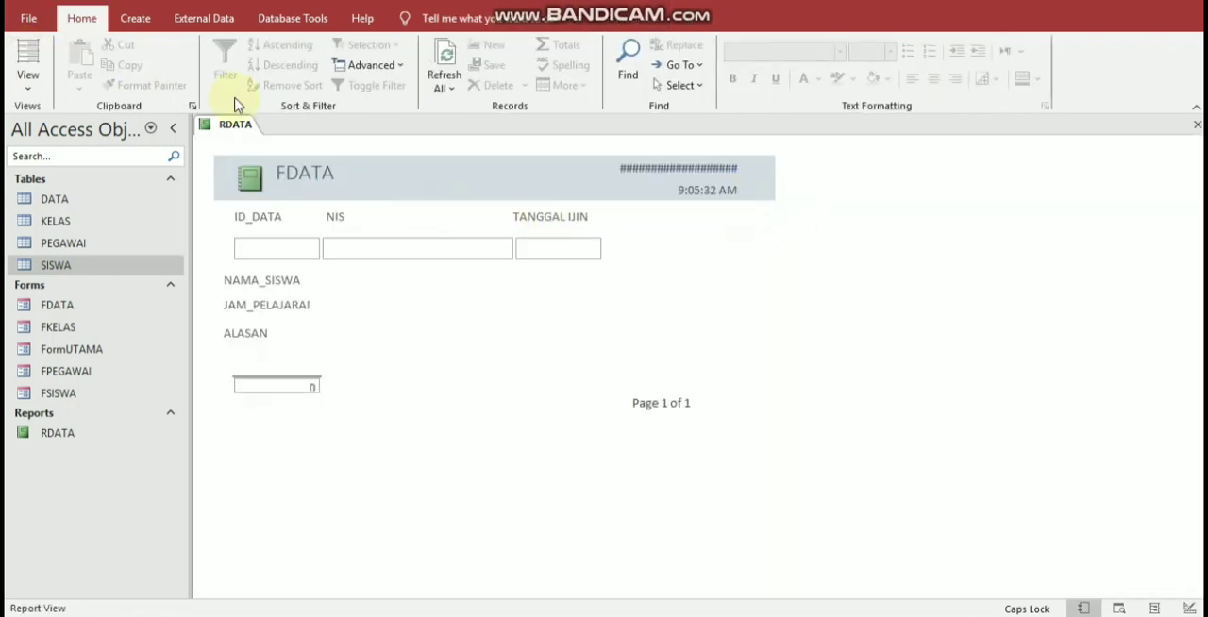
Step: Extend the date and time boxes to the report's right edge at about 6.6 in Design View and recheck them in Report View
{"action": "left_click", "coordinate": [26, 89]}
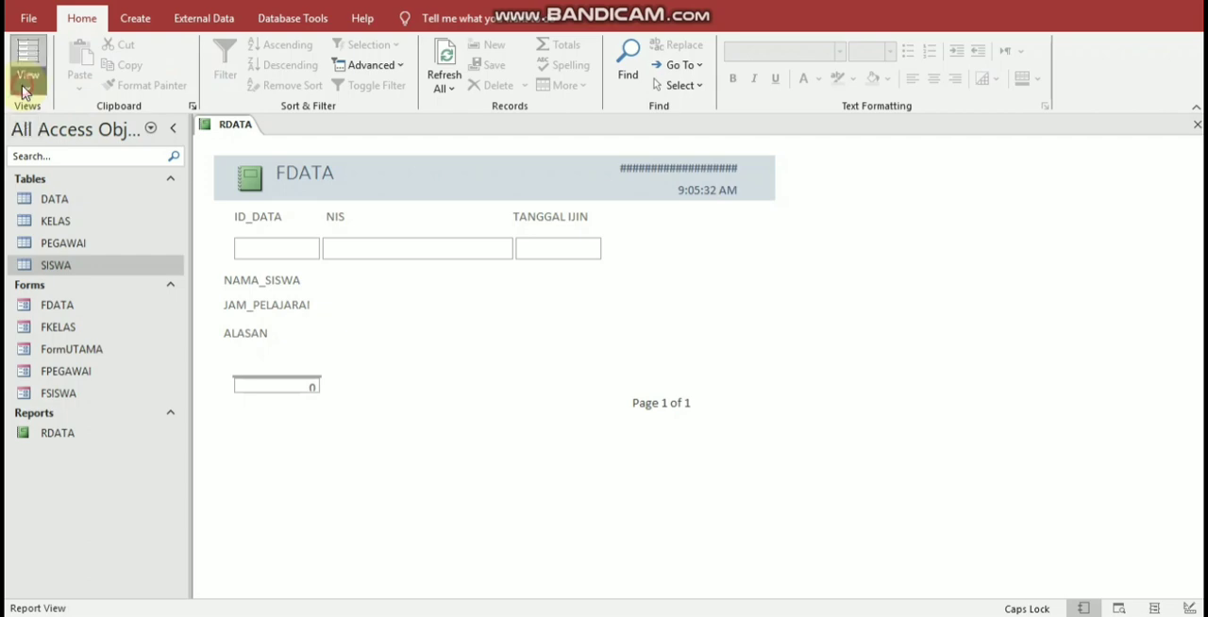
{"action": "left_click", "coordinate": [77, 217]}
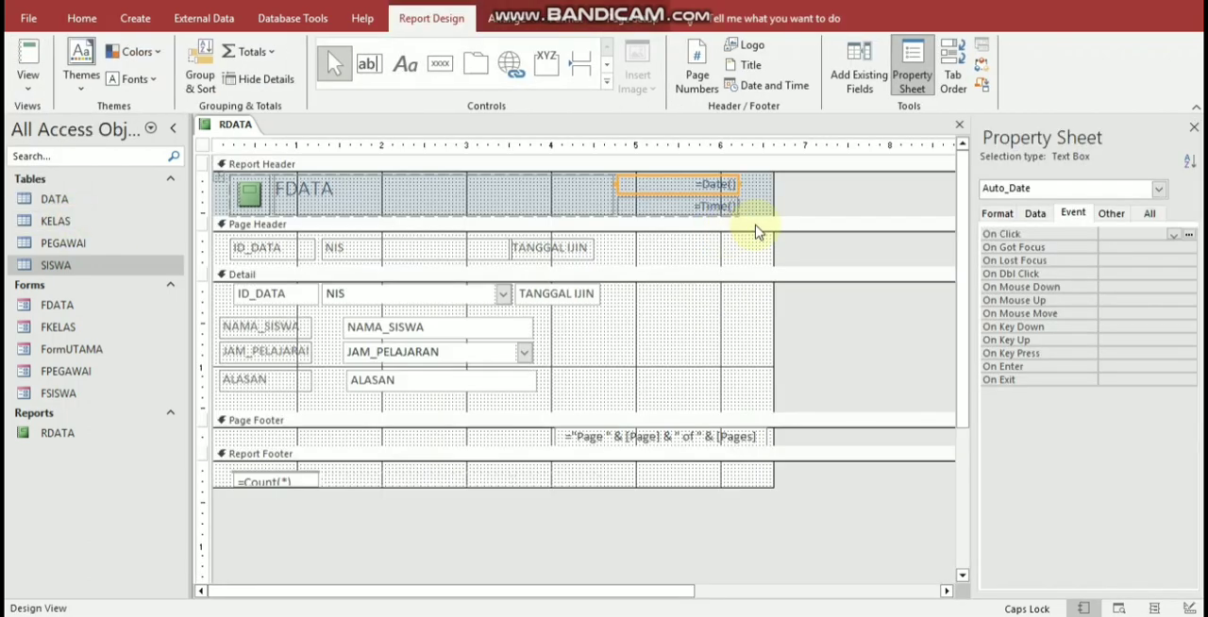
{"action": "left_click_drag", "start_coordinate": [747, 181], "coordinate": [768, 183]}
{"action": "left_click", "coordinate": [713, 186]}
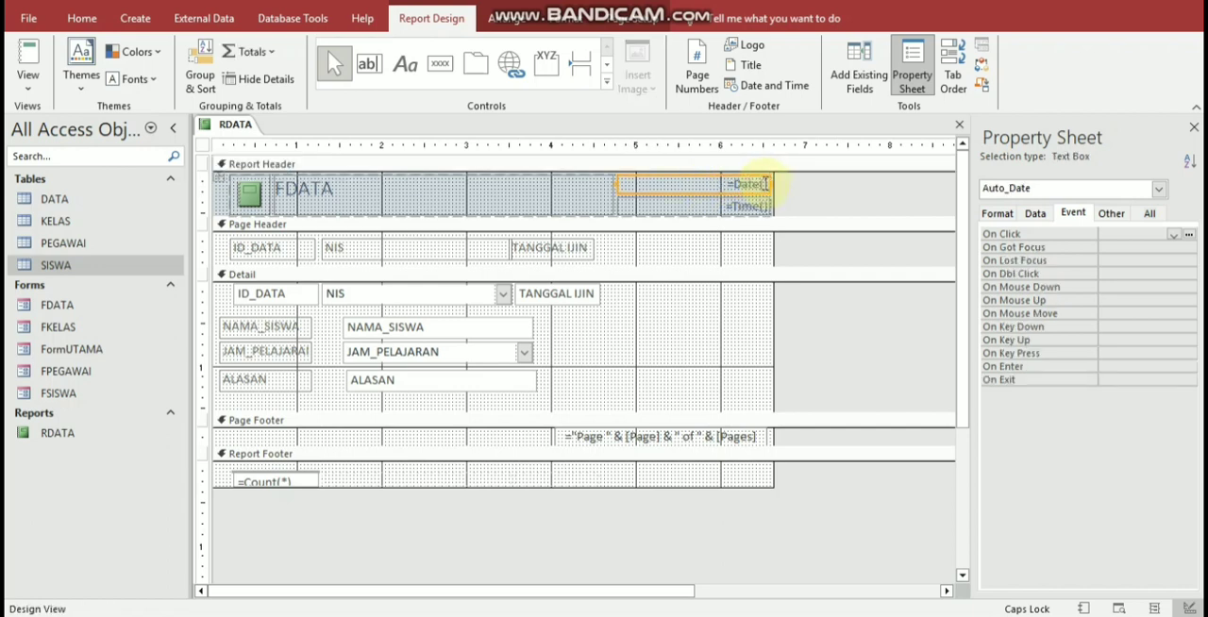
{"action": "left_click", "coordinate": [29, 56]}
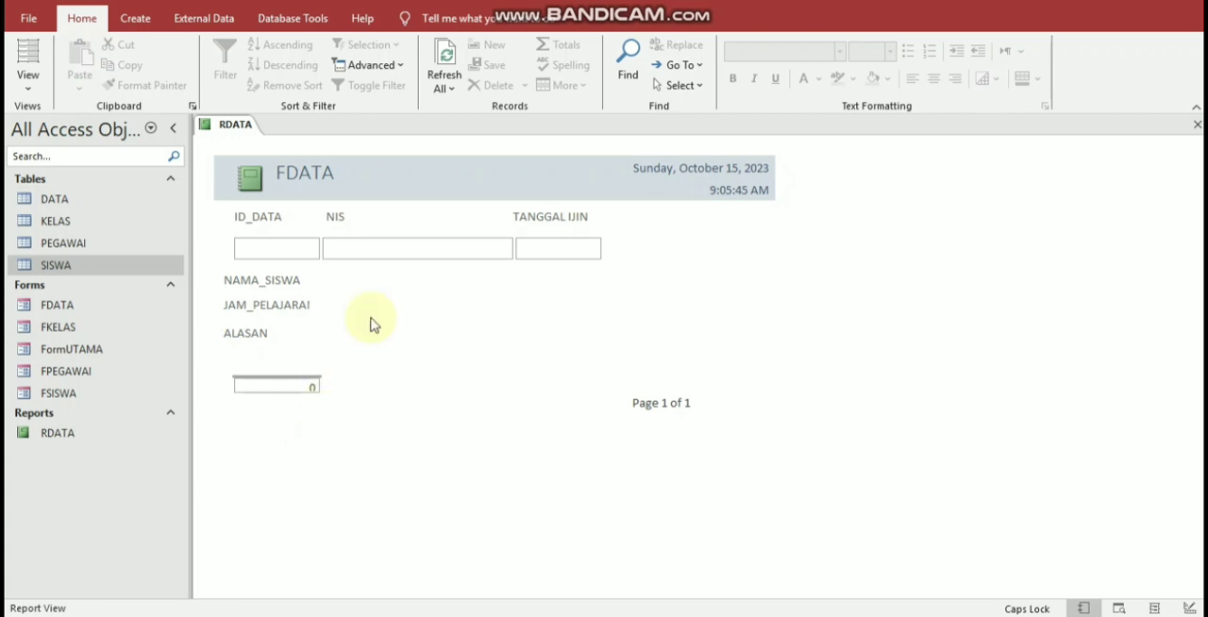
{"action": "left_click", "coordinate": [408, 253]}
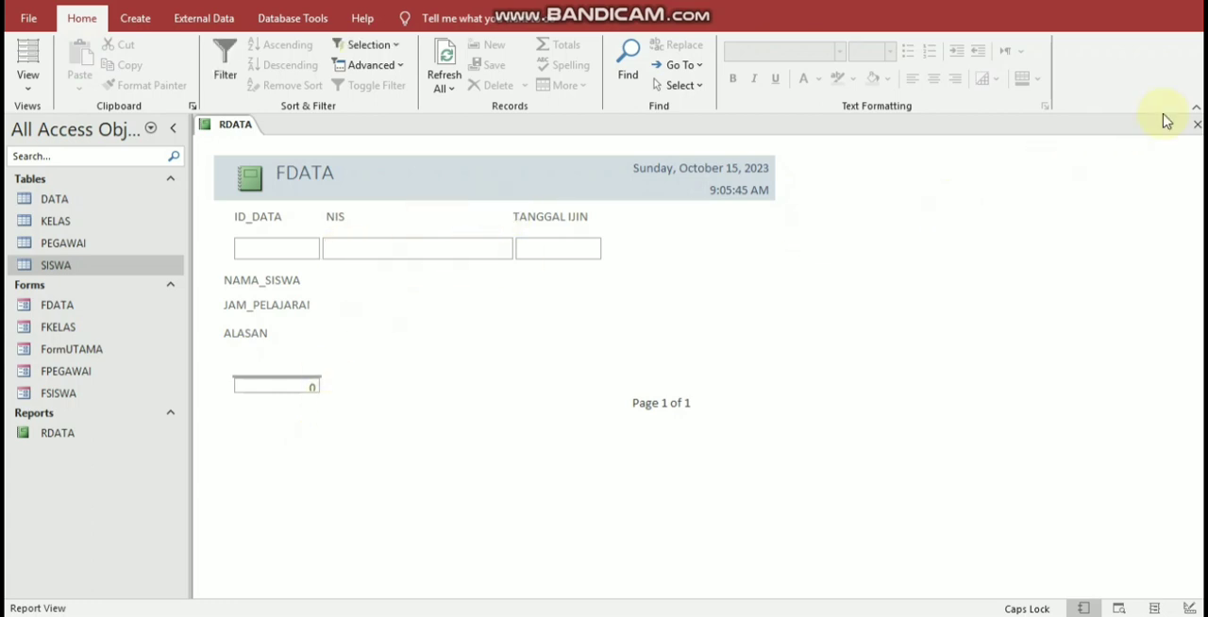
Step: Close the RDATA report and open the DATA IJIN entry form through FormUTAMA
{"action": "left_click", "coordinate": [1196, 126]}
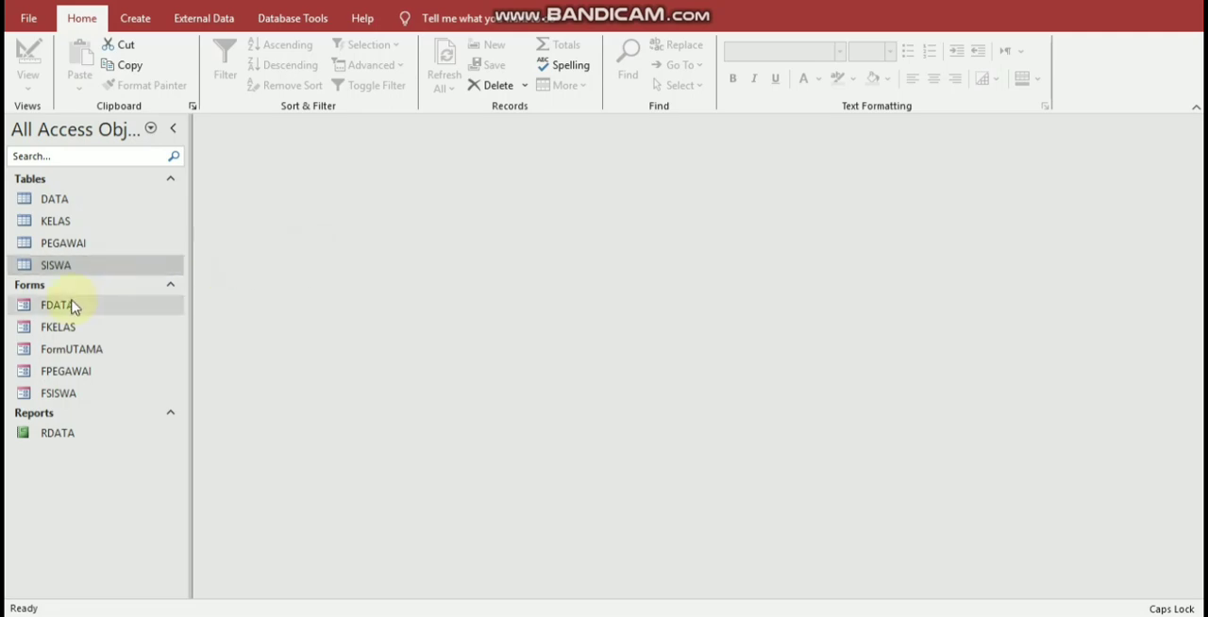
{"action": "double_click", "coordinate": [83, 346]}
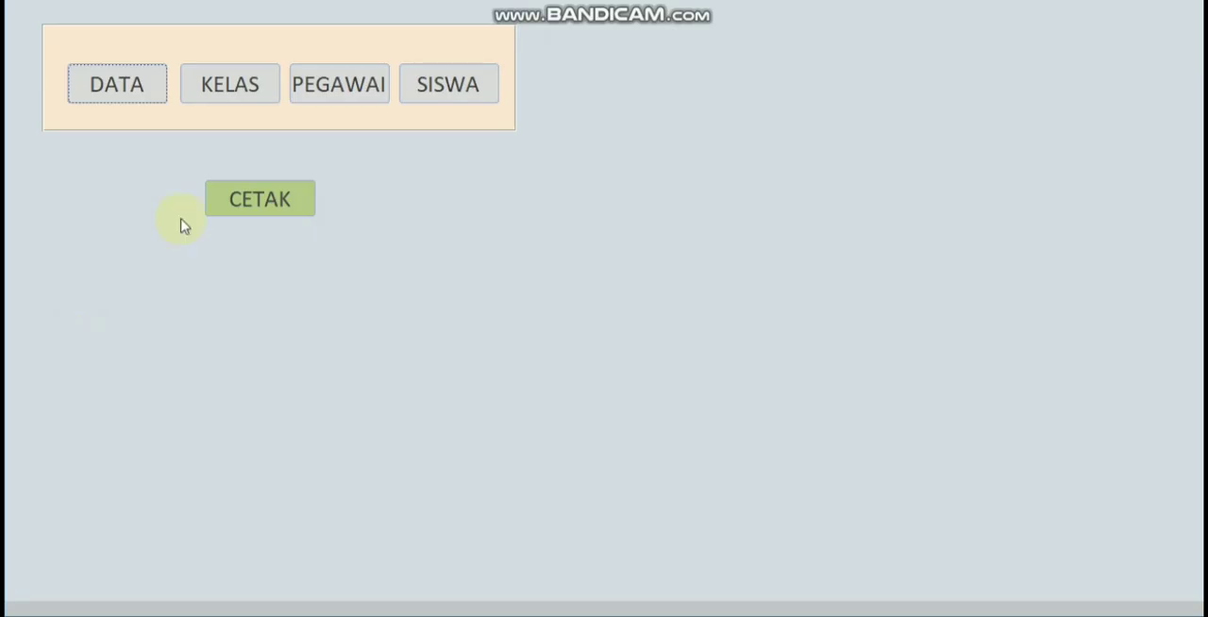
{"action": "left_click", "coordinate": [135, 95]}
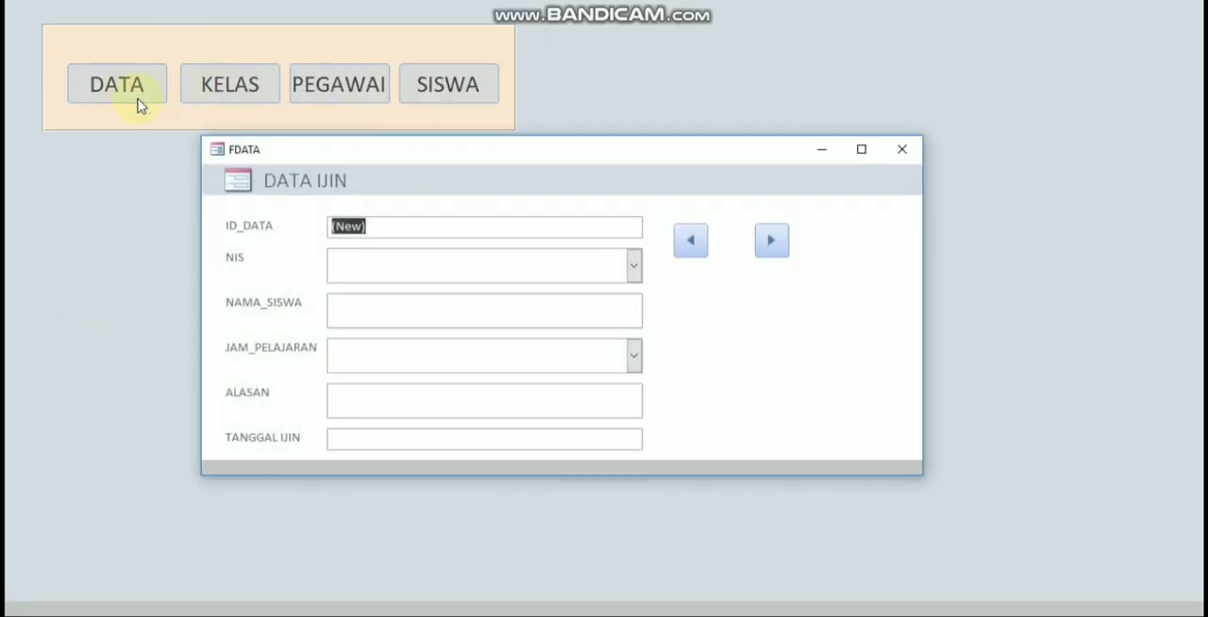
Step: Choose the first listed student number for NIS and enter the students' names in NAMA_SISWA on the DATA IJIN form
{"action": "left_click", "coordinate": [344, 276]}
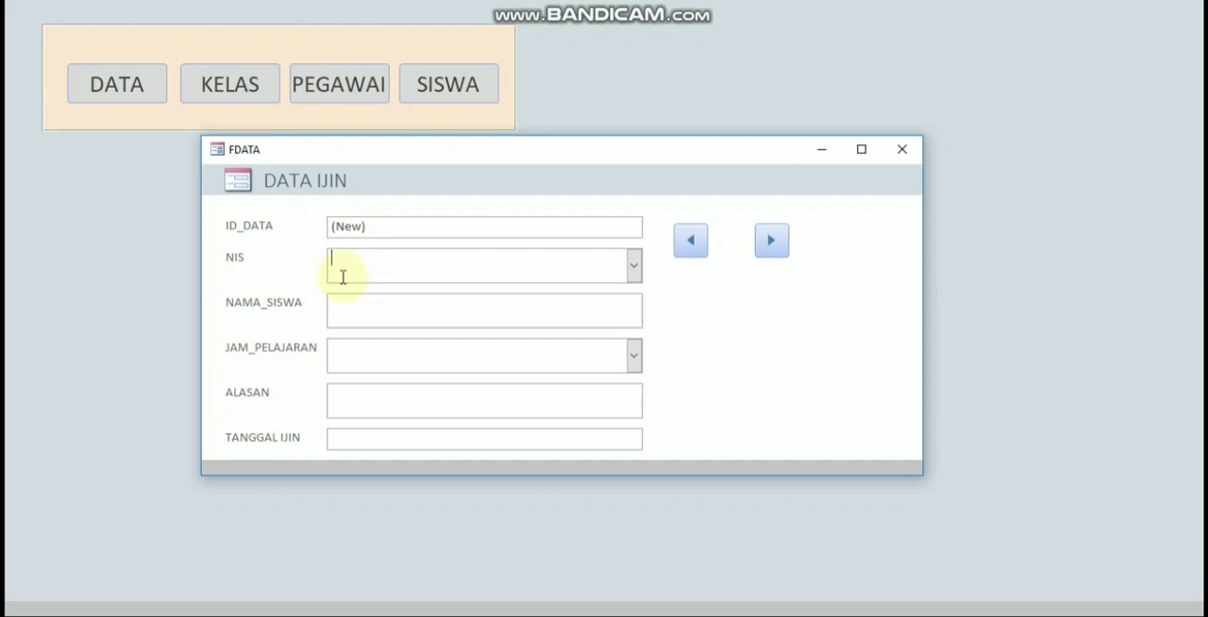
{"action": "left_click", "coordinate": [633, 268]}
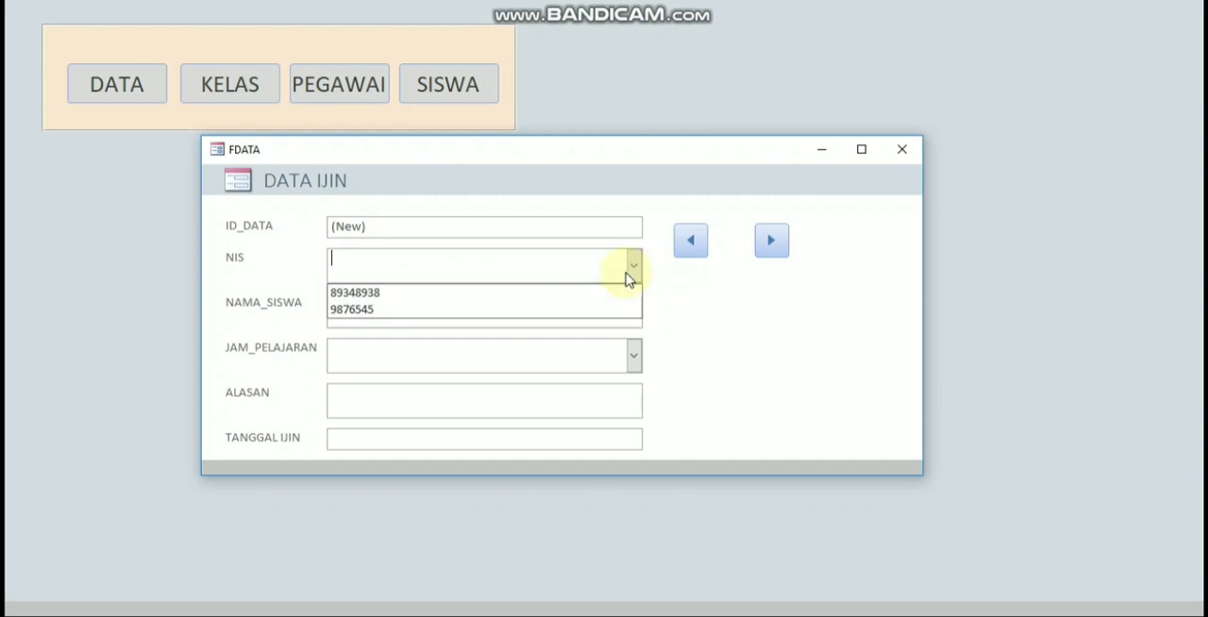
{"action": "left_click", "coordinate": [572, 295]}
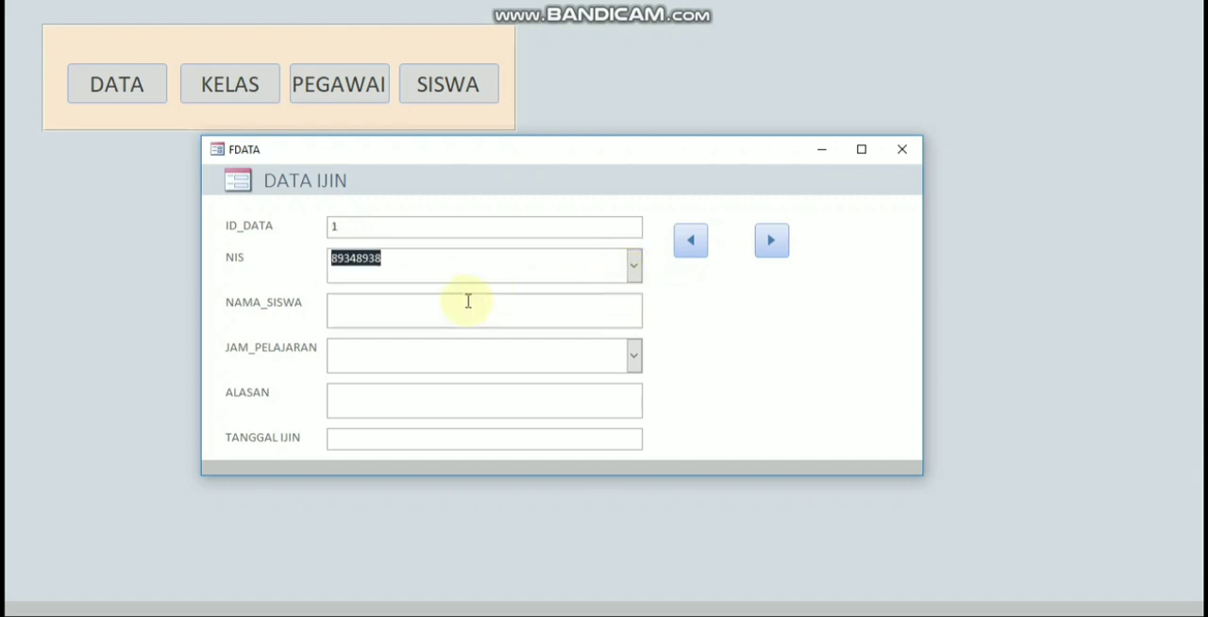
{"action": "left_click", "coordinate": [456, 316]}
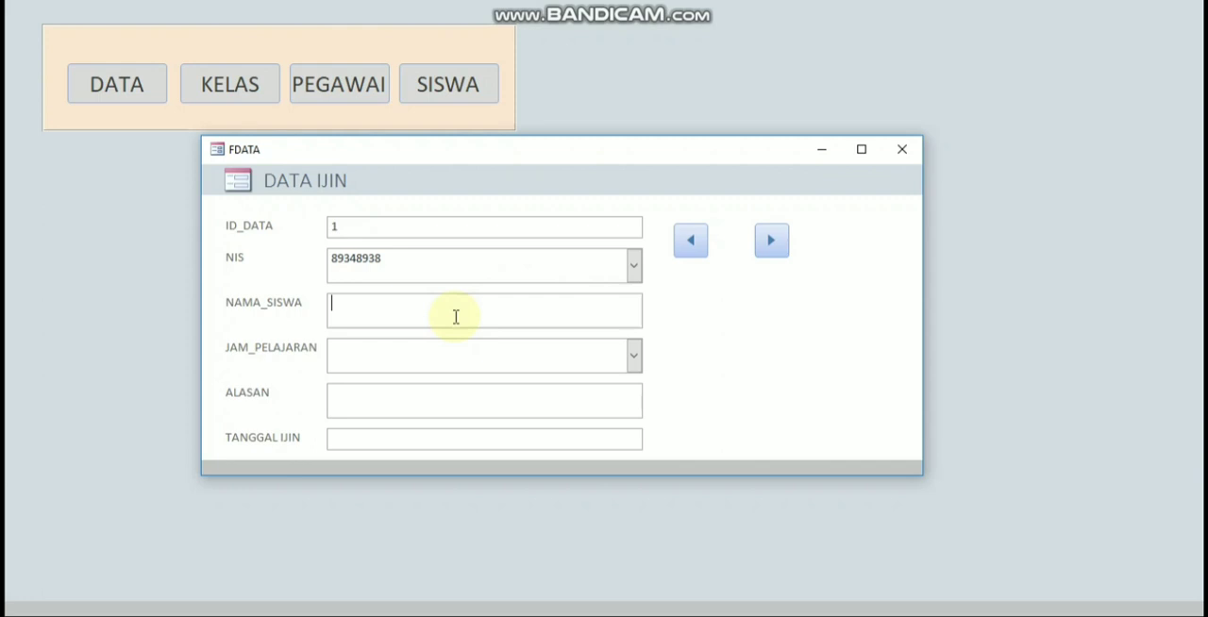
{"action": "type", "text": "ARFA, DIDIT, FIQI"}
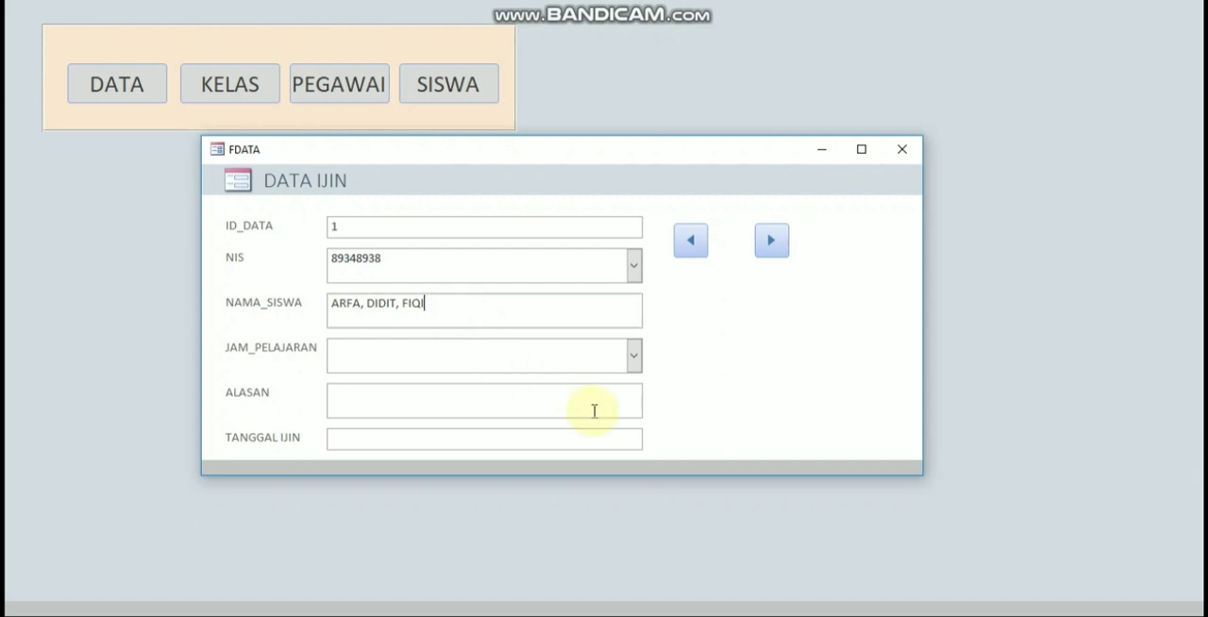
Step: Set JAM_PELAJARAN to INFORMATIKA, enter AMBIL UANG as the ALASAN and set TANGGAL IJIN to today's date, 15-Oct-23
{"action": "left_click", "coordinate": [633, 356]}
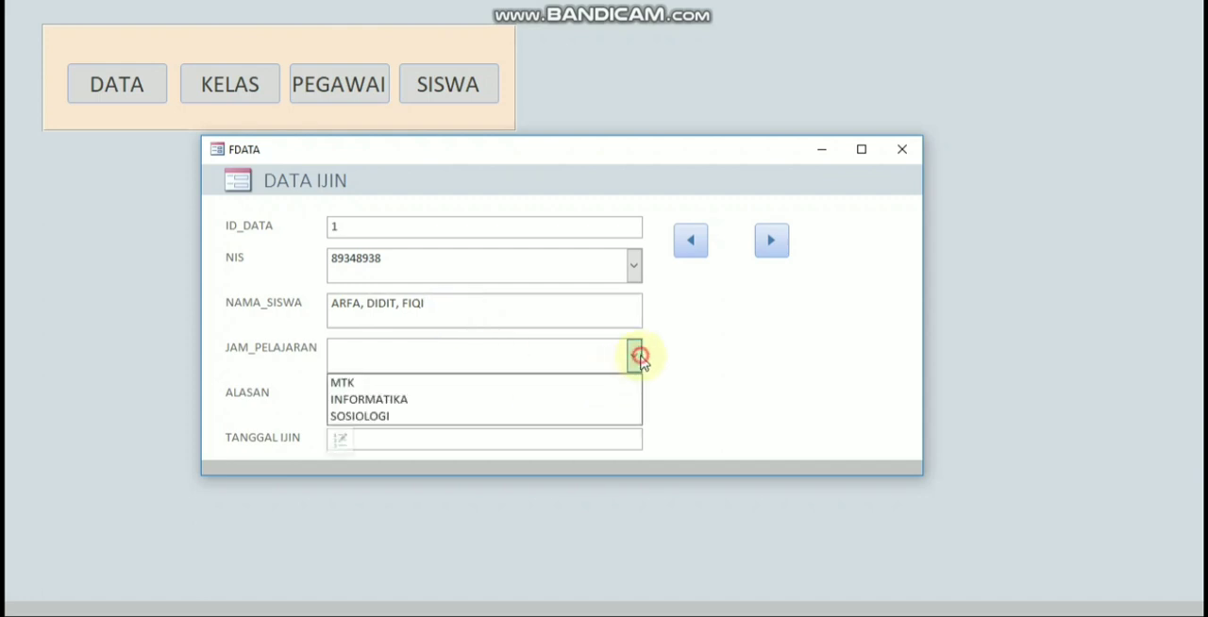
{"action": "left_click", "coordinate": [476, 400]}
{"action": "left_click", "coordinate": [464, 400]}
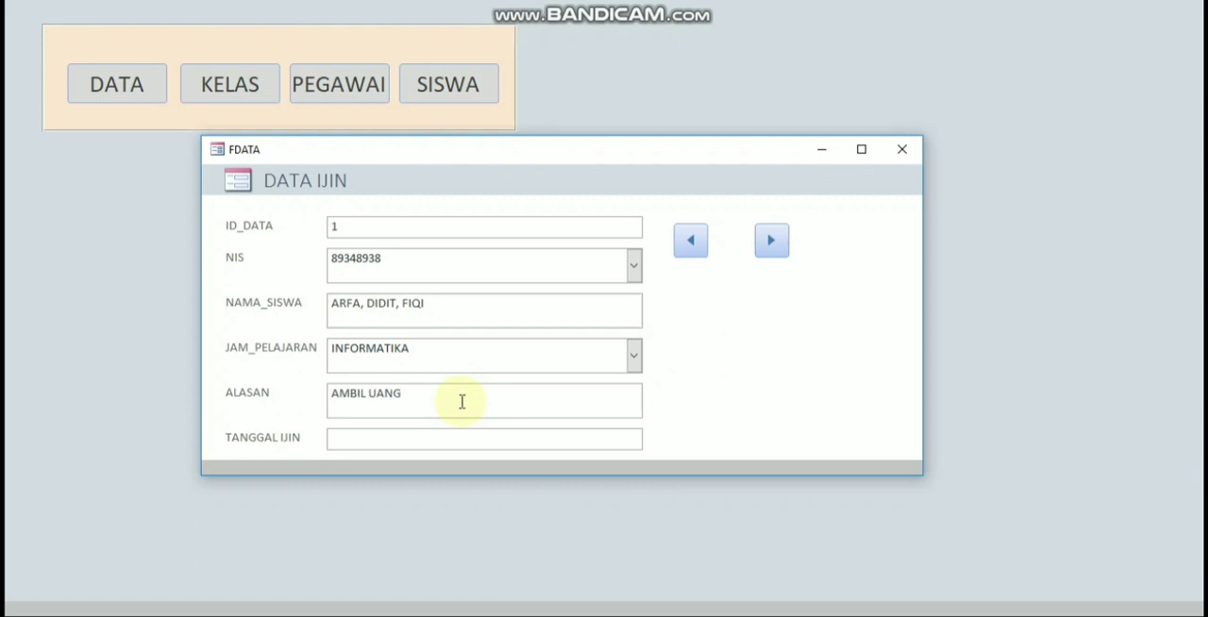
{"action": "left_click", "coordinate": [455, 435]}
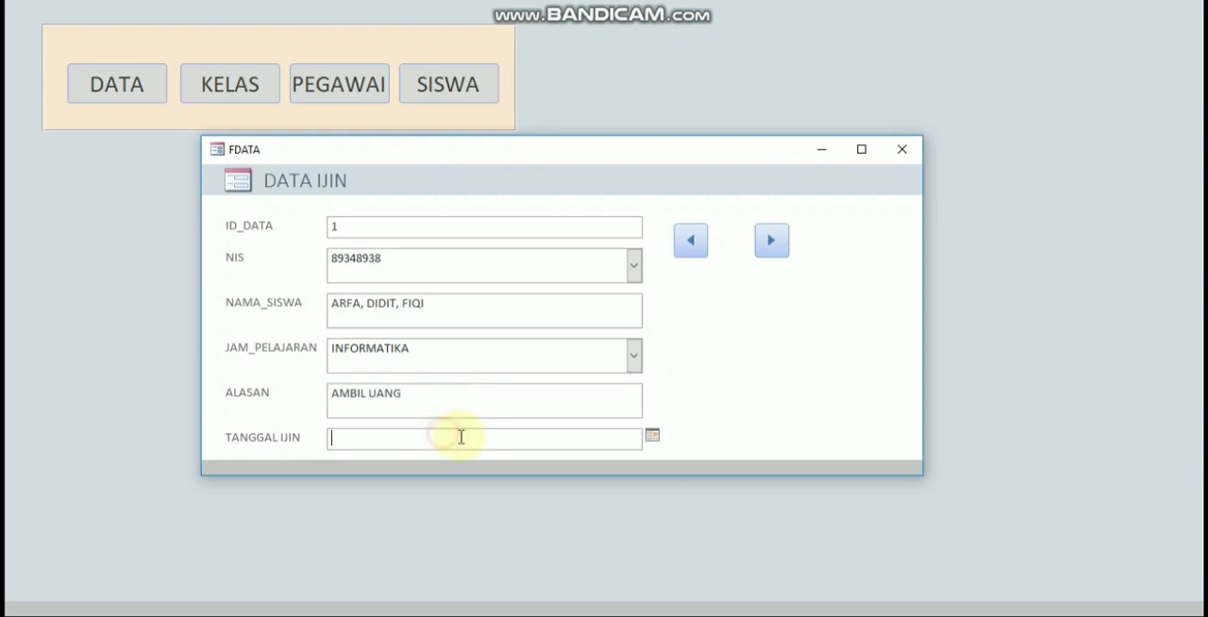
{"action": "left_click", "coordinate": [651, 436]}
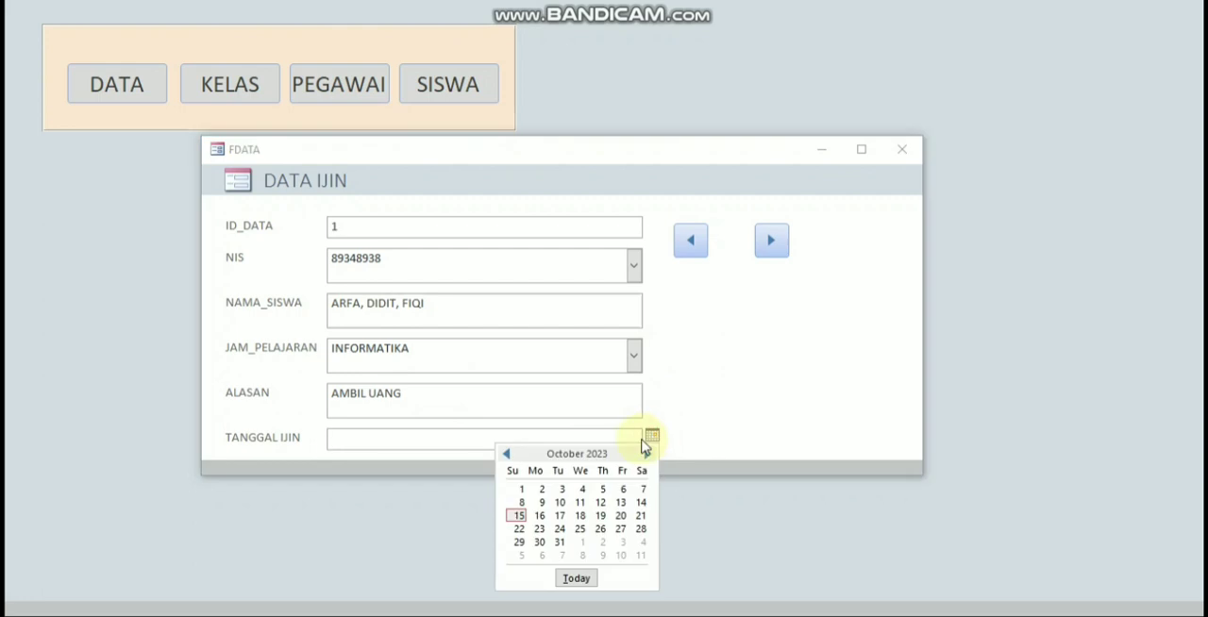
{"action": "left_click", "coordinate": [576, 578]}
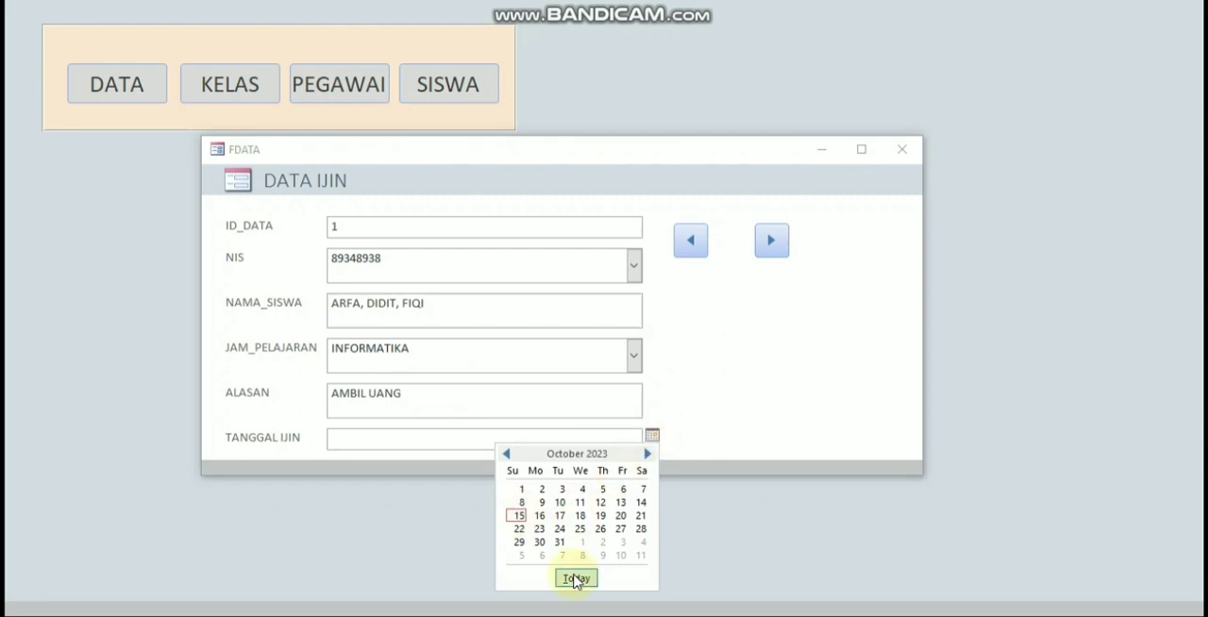
Step: Try the next-record button, close the FDATA form, test the CETAK button and close FormUTAMA
{"action": "left_click", "coordinate": [771, 239]}
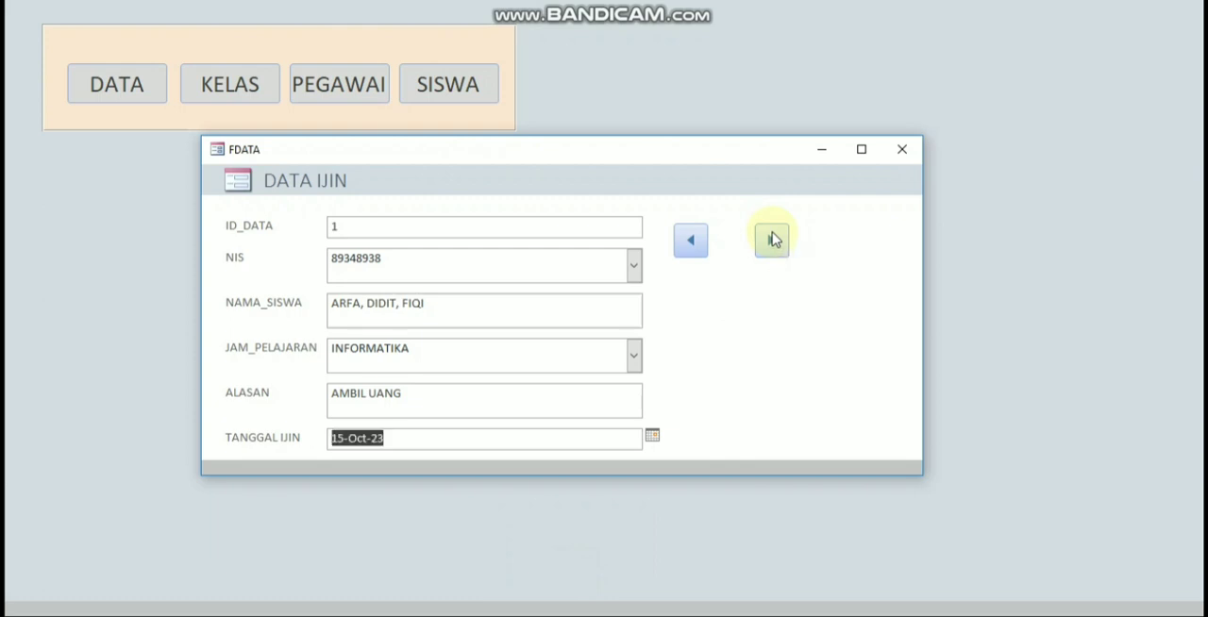
{"action": "left_click", "coordinate": [902, 150]}
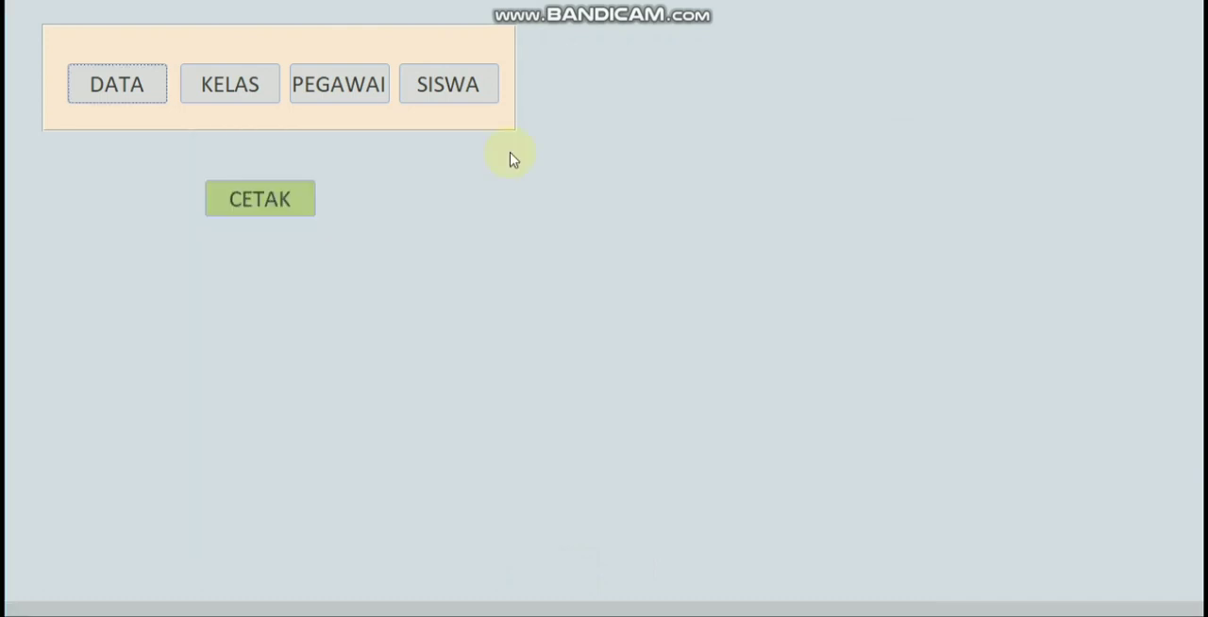
{"action": "left_click", "coordinate": [280, 208]}
{"action": "left_click", "coordinate": [1187, 1]}
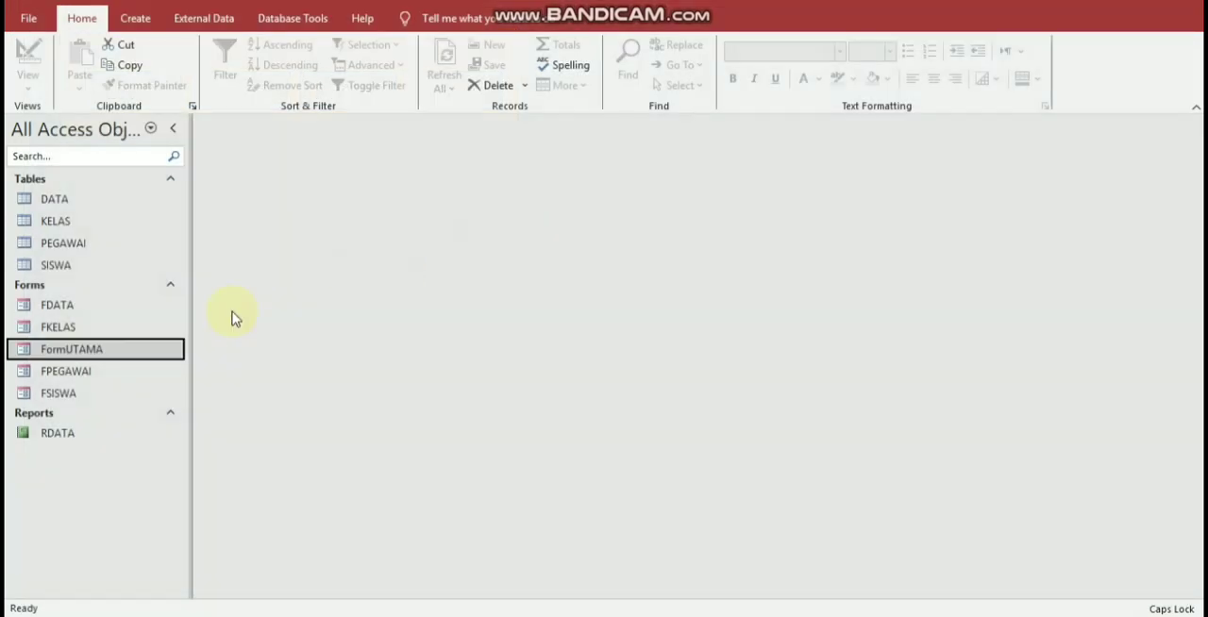
Step: Open the RDATA report to check the entered permission record, and close it
{"action": "double_click", "coordinate": [95, 439]}
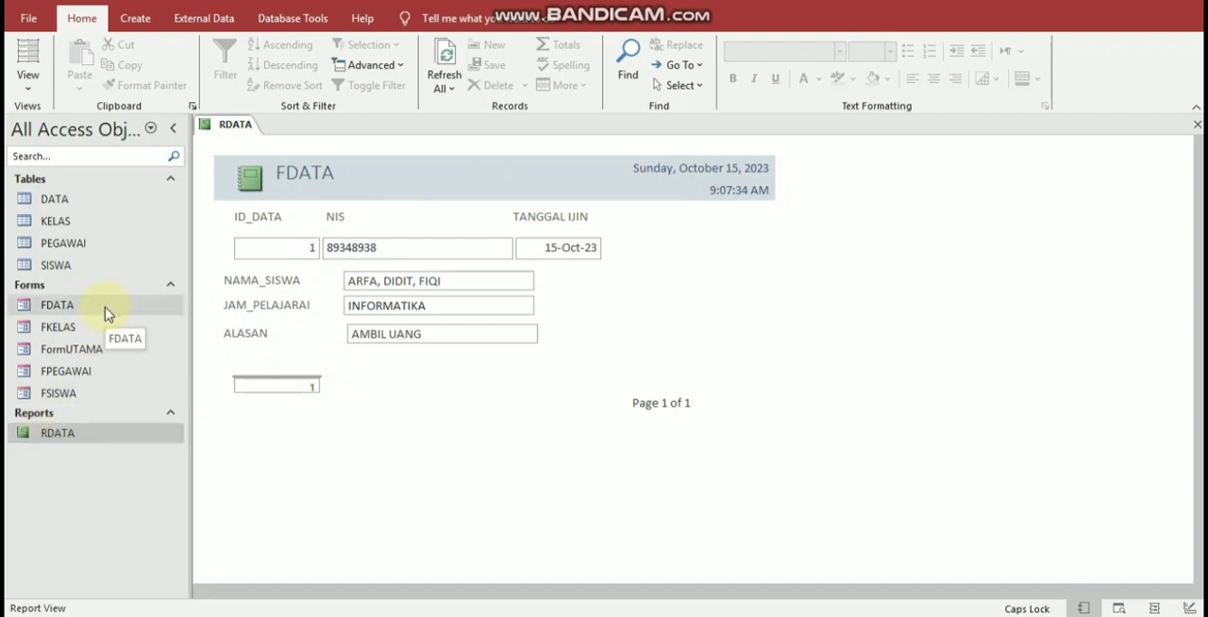
{"action": "left_click", "coordinate": [437, 335]}
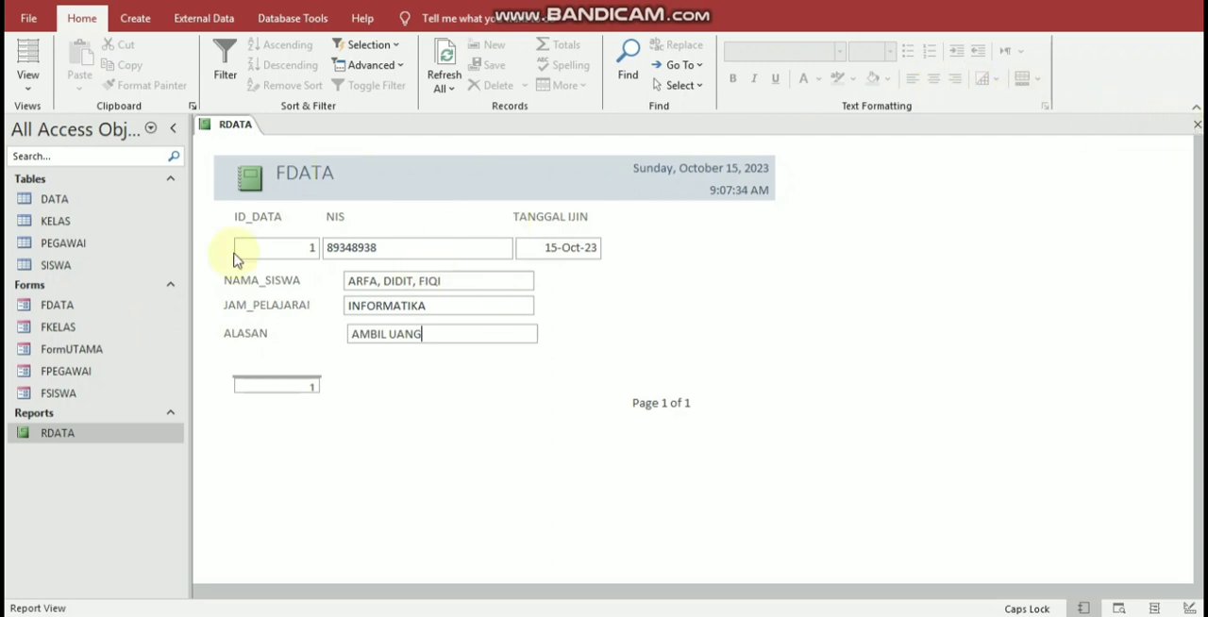
{"action": "left_click", "coordinate": [1196, 127]}
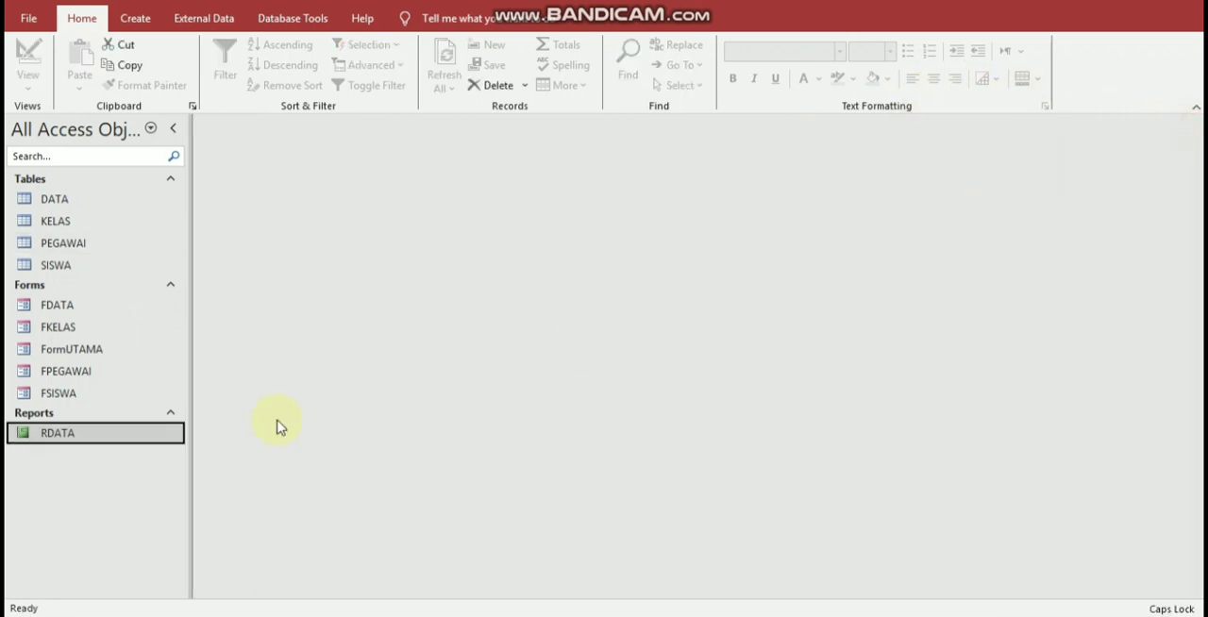
Step: Open FormUTAMA in Design View and select the CETAK button
{"action": "double_click", "coordinate": [101, 348]}
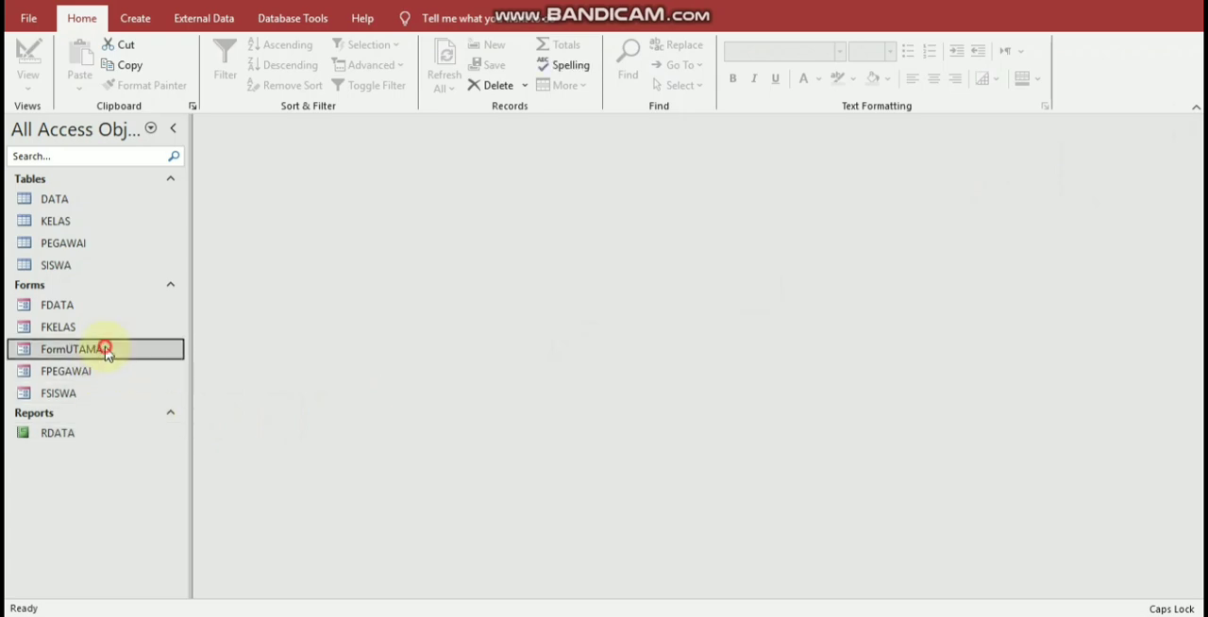
{"action": "right_click", "coordinate": [491, 262]}
{"action": "left_click", "coordinate": [536, 312]}
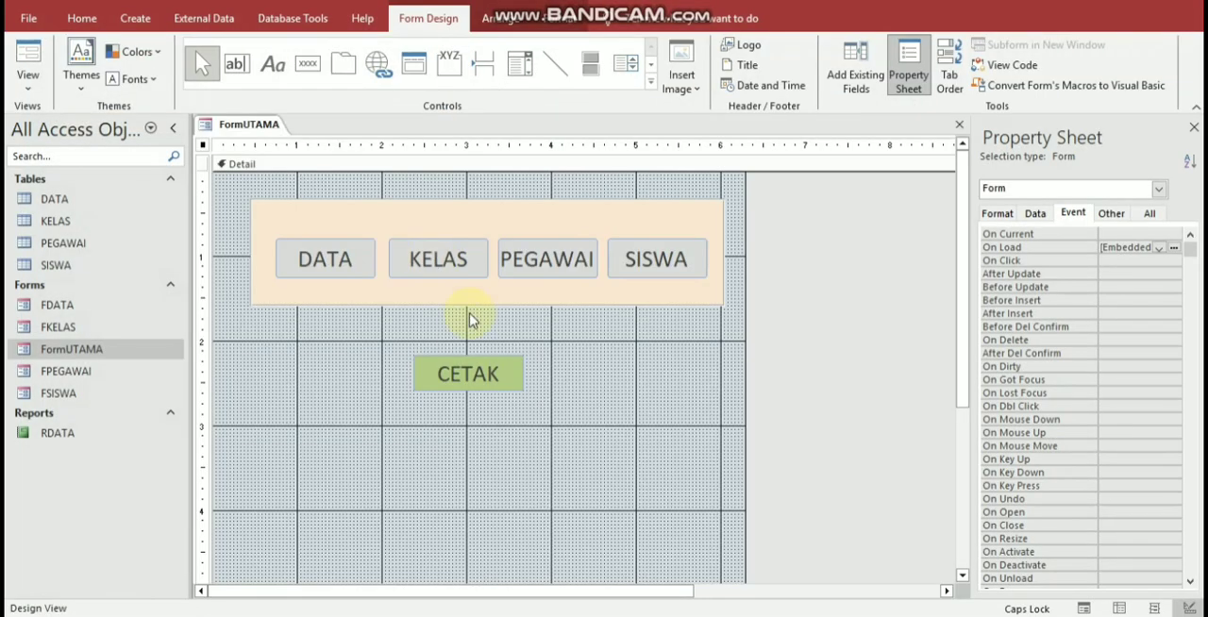
{"action": "left_click", "coordinate": [485, 364]}
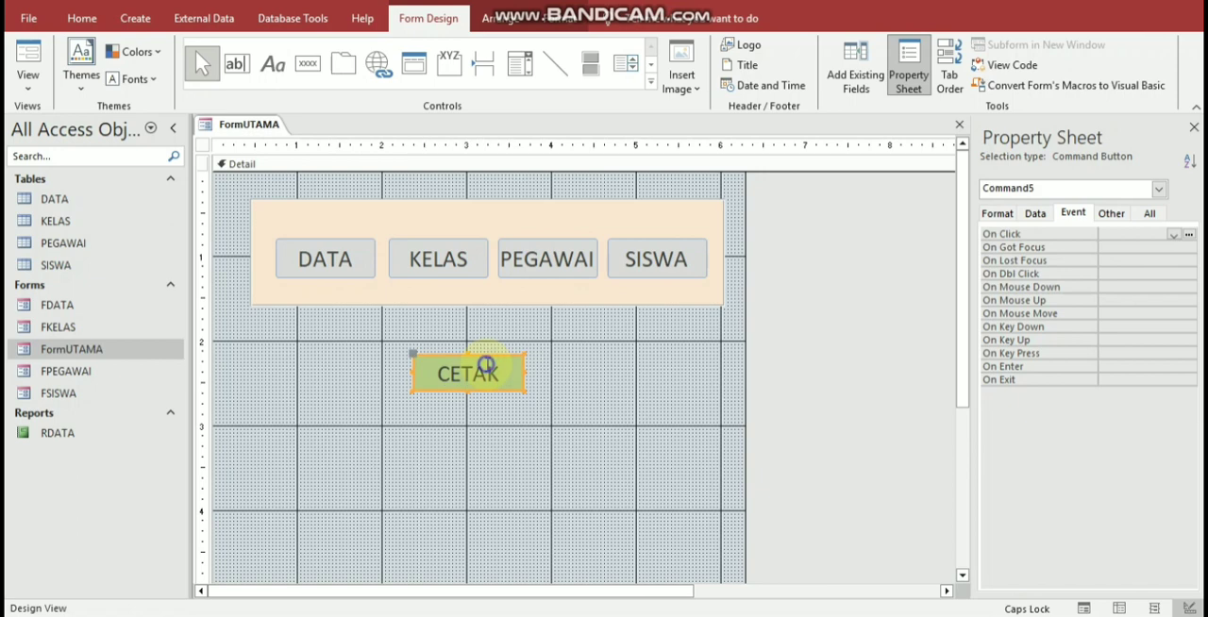
Step: Try to build a macro for the CETAK button's click event with an OpenReport action for the RDATA report
{"action": "right_click", "coordinate": [486, 364]}
{"action": "left_click", "coordinate": [548, 87]}
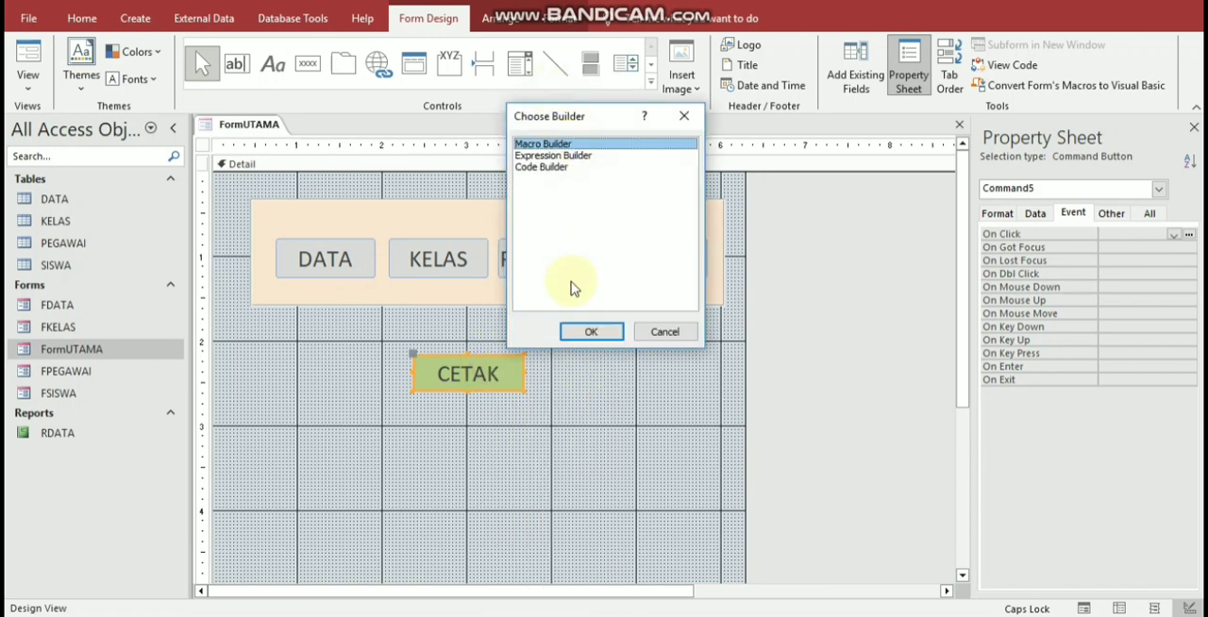
{"action": "left_click", "coordinate": [589, 331]}
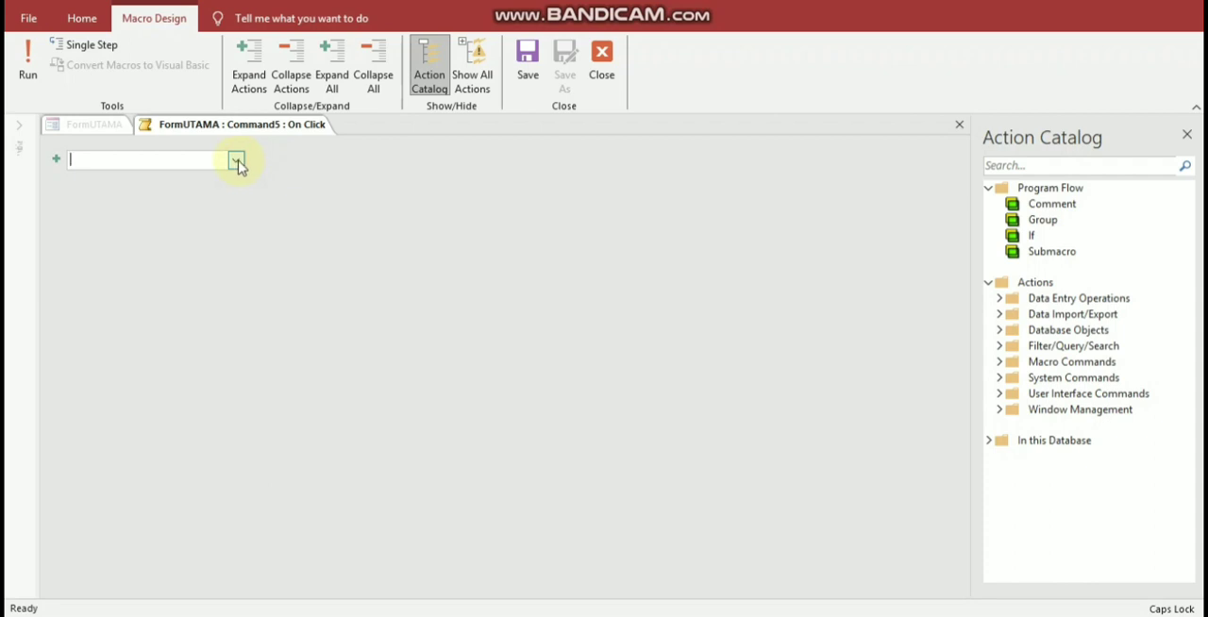
{"action": "left_click", "coordinate": [237, 162]}
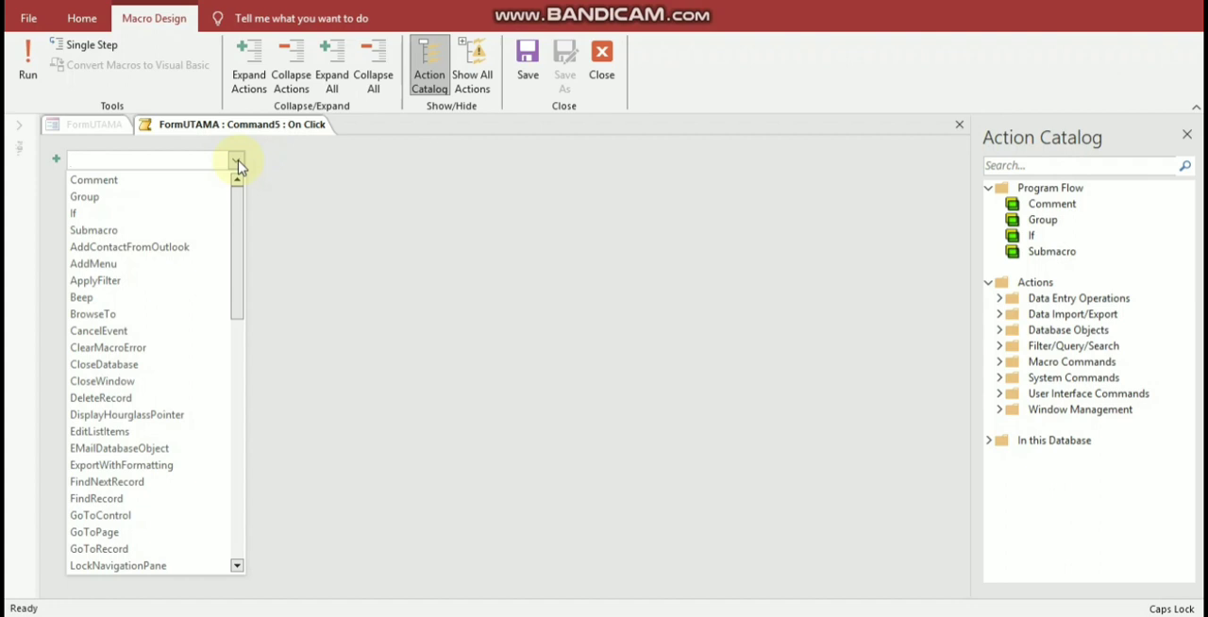
{"action": "type", "text": "OpenForm"}
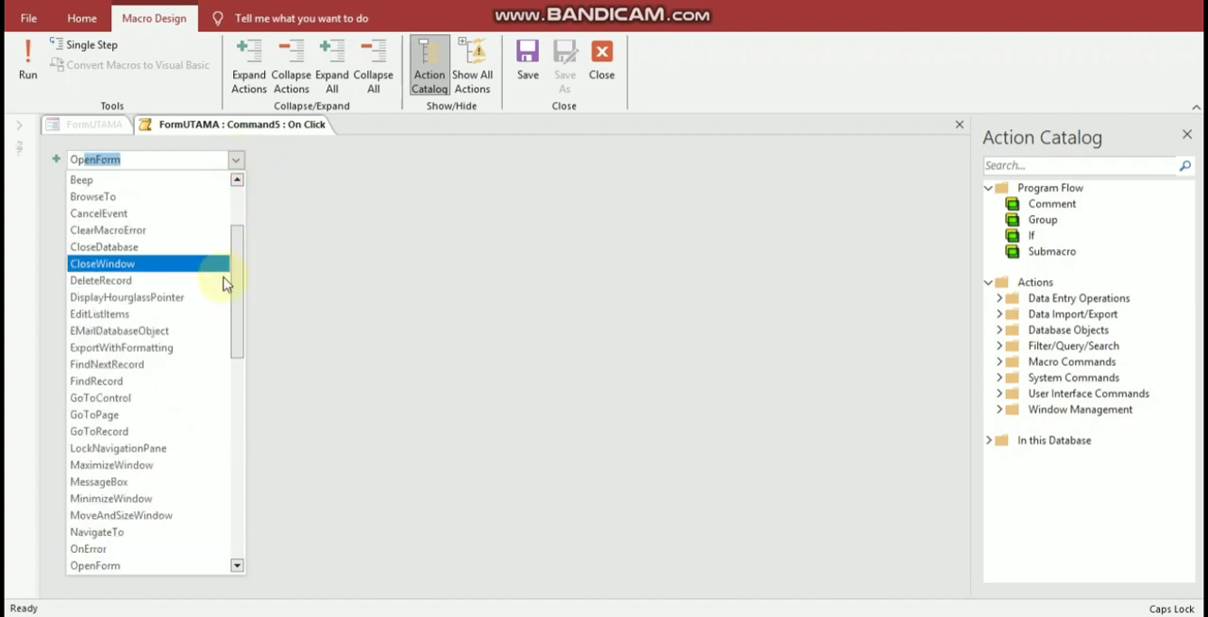
{"action": "left_click_drag", "start_coordinate": [237, 328], "coordinate": [220, 417]}
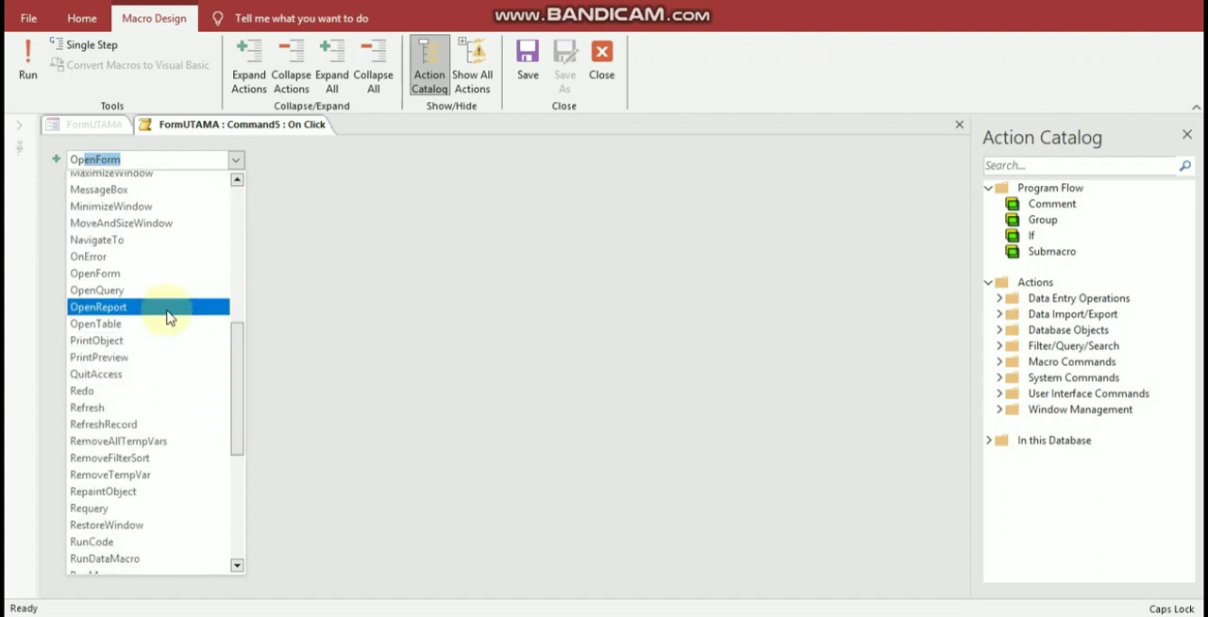
{"action": "left_click", "coordinate": [180, 307]}
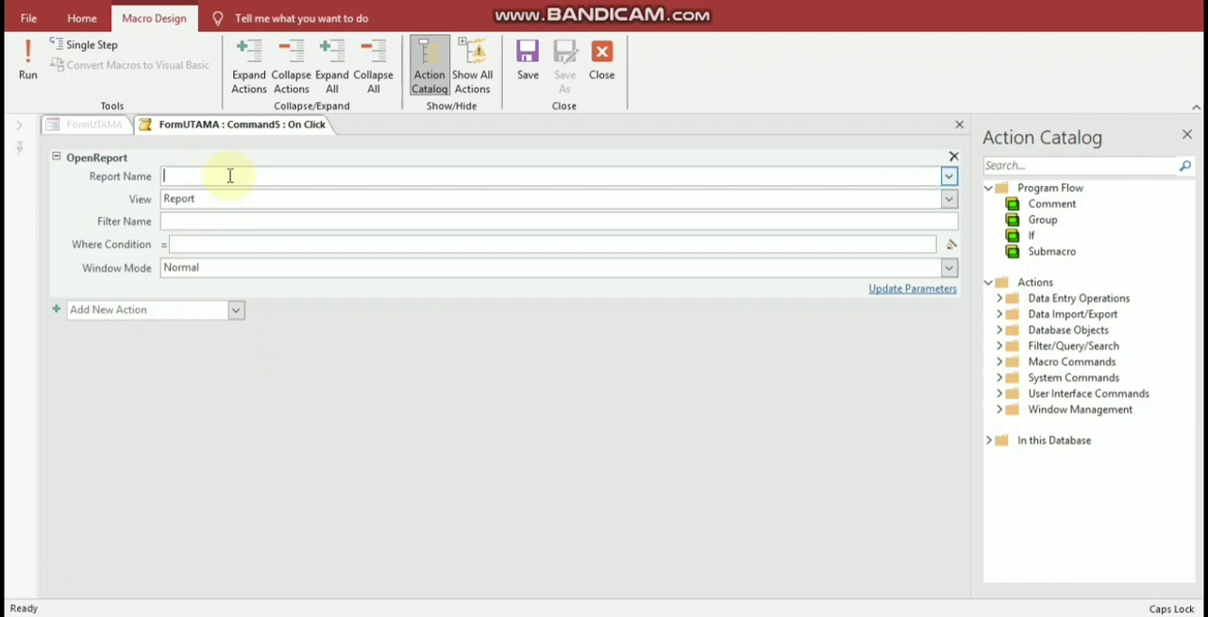
{"action": "left_click", "coordinate": [948, 177]}
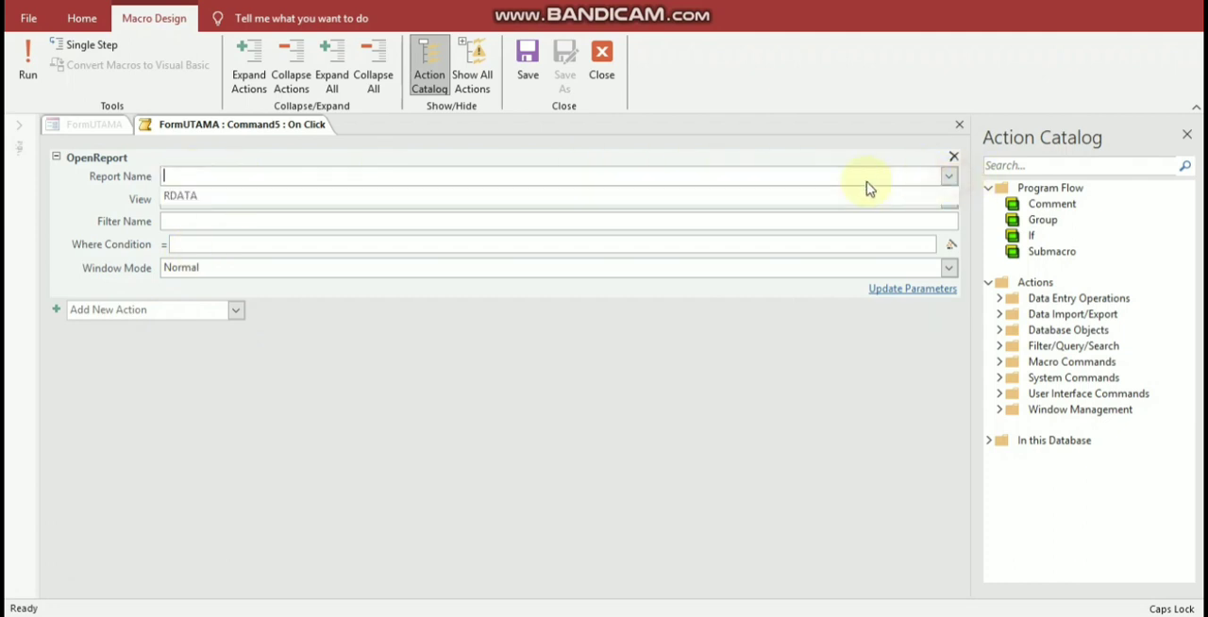
{"action": "left_click", "coordinate": [681, 197]}
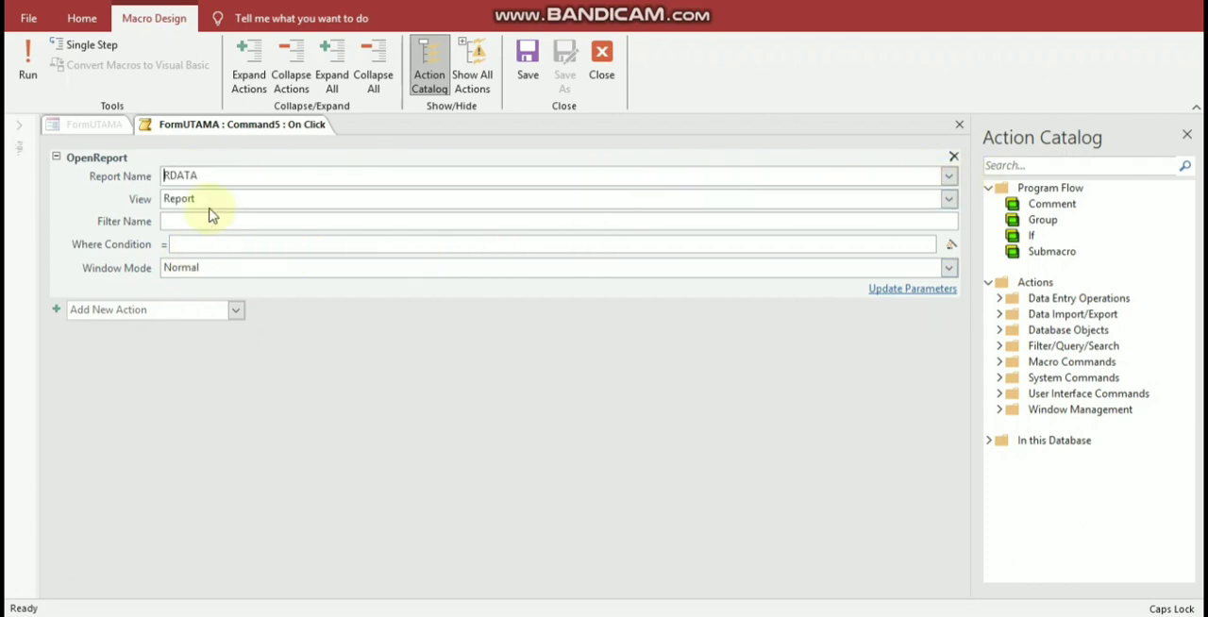
Step: Try a Where Condition starting with [NAMA, clear it and close the macro without saving
{"action": "left_click", "coordinate": [183, 223]}
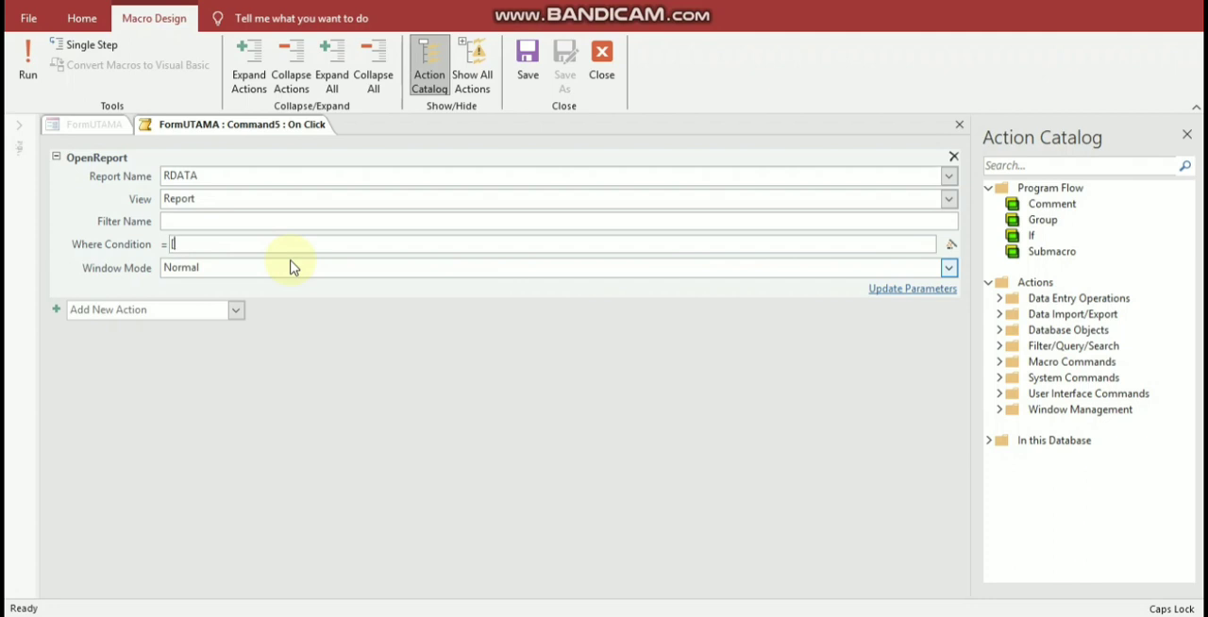
{"action": "type", "text": "NA"}
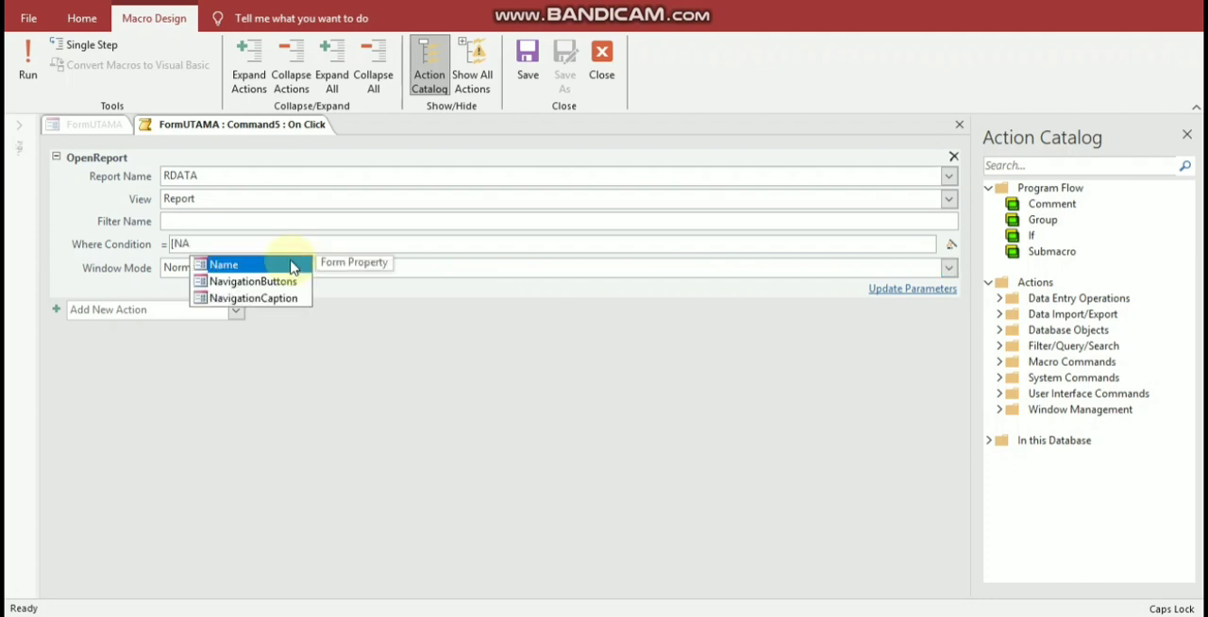
{"action": "type", "text": "M"}
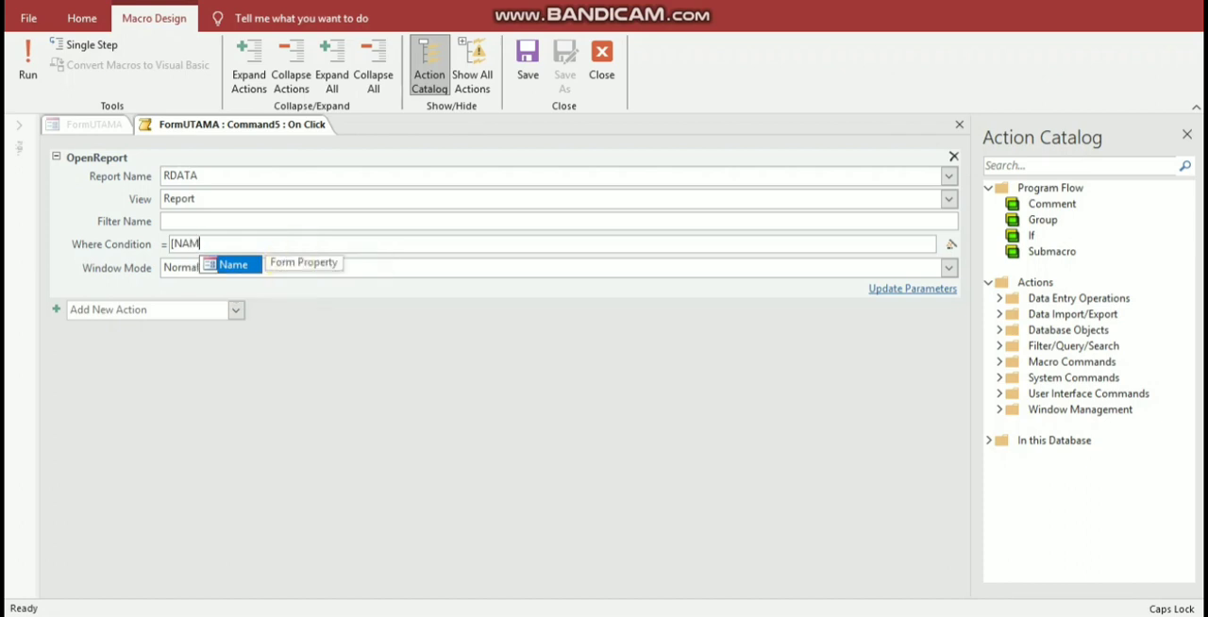
{"action": "type", "text": "A"}
{"action": "key", "text": "BackSpace"}
{"action": "key", "text": "BackSpace"}
{"action": "key", "text": "BackSpace"}
{"action": "key", "text": "BackSpace"}
{"action": "key", "text": "BackSpace"}
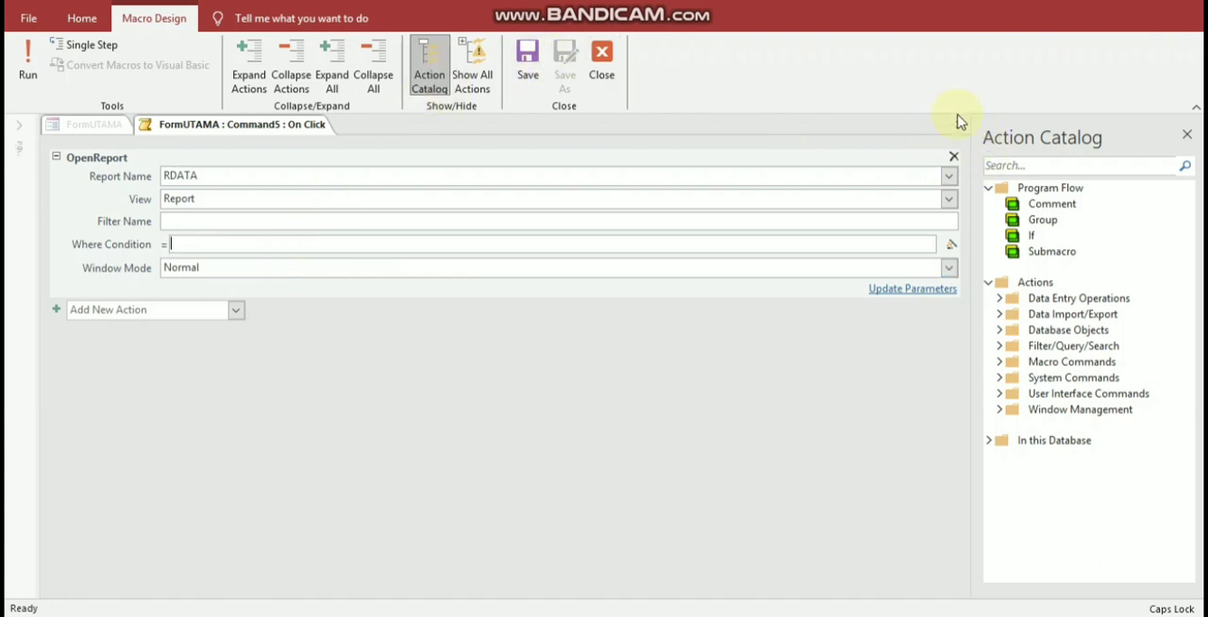
{"action": "left_click", "coordinate": [959, 124]}
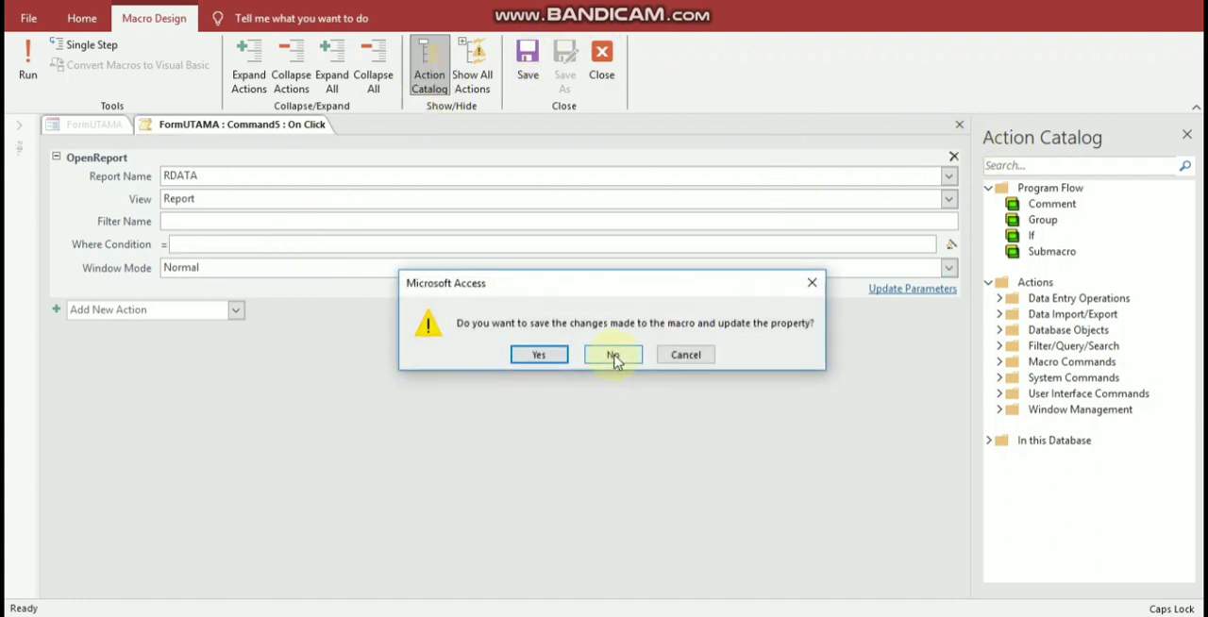
{"action": "left_click", "coordinate": [614, 357]}
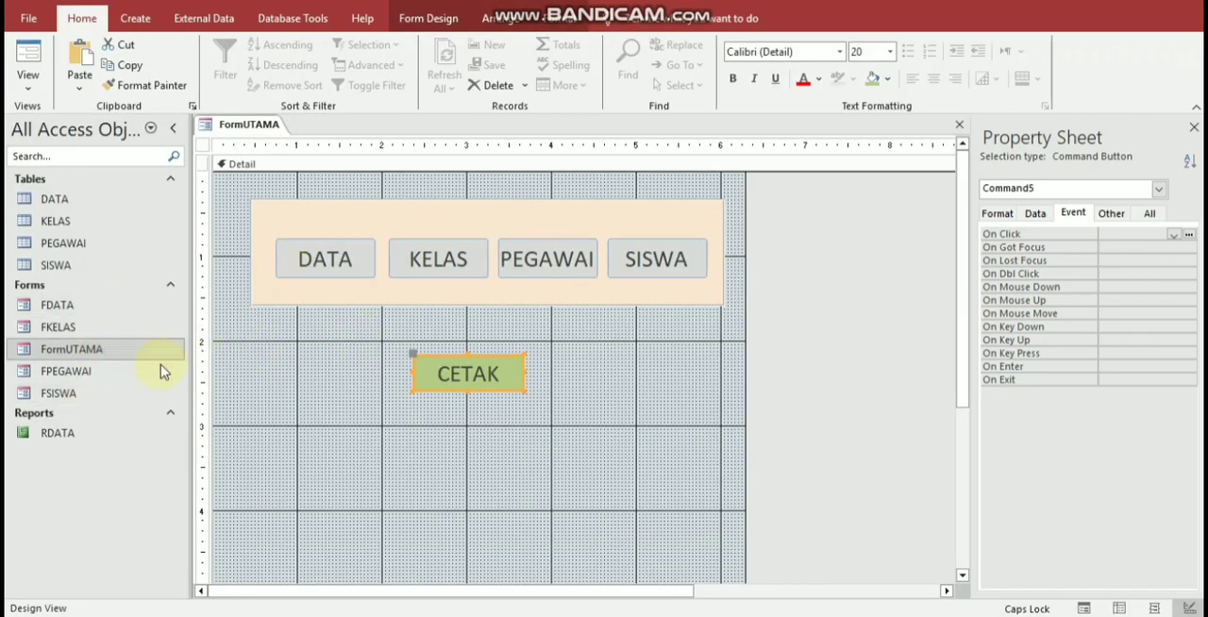
Step: Open the RDATA report in Report View to inspect the permission record's fields
{"action": "left_click", "coordinate": [93, 437]}
{"action": "double_click", "coordinate": [93, 438]}
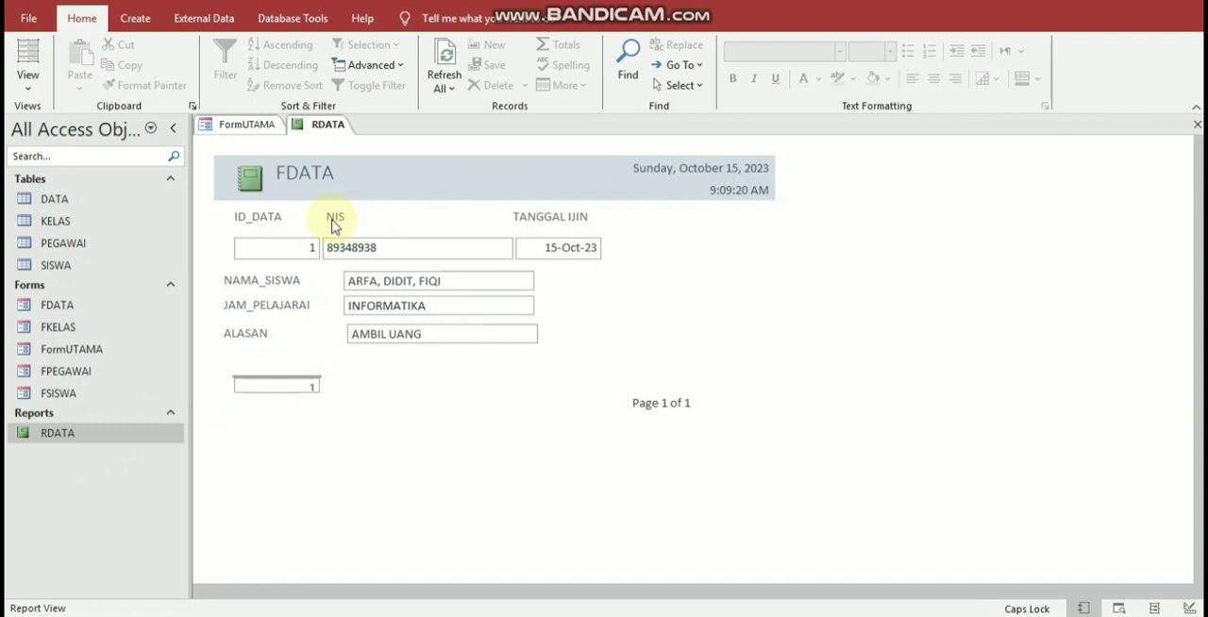
Step: Check the student name and lesson fields of the permission record in RDATA and close the report
{"action": "left_click", "coordinate": [391, 281]}
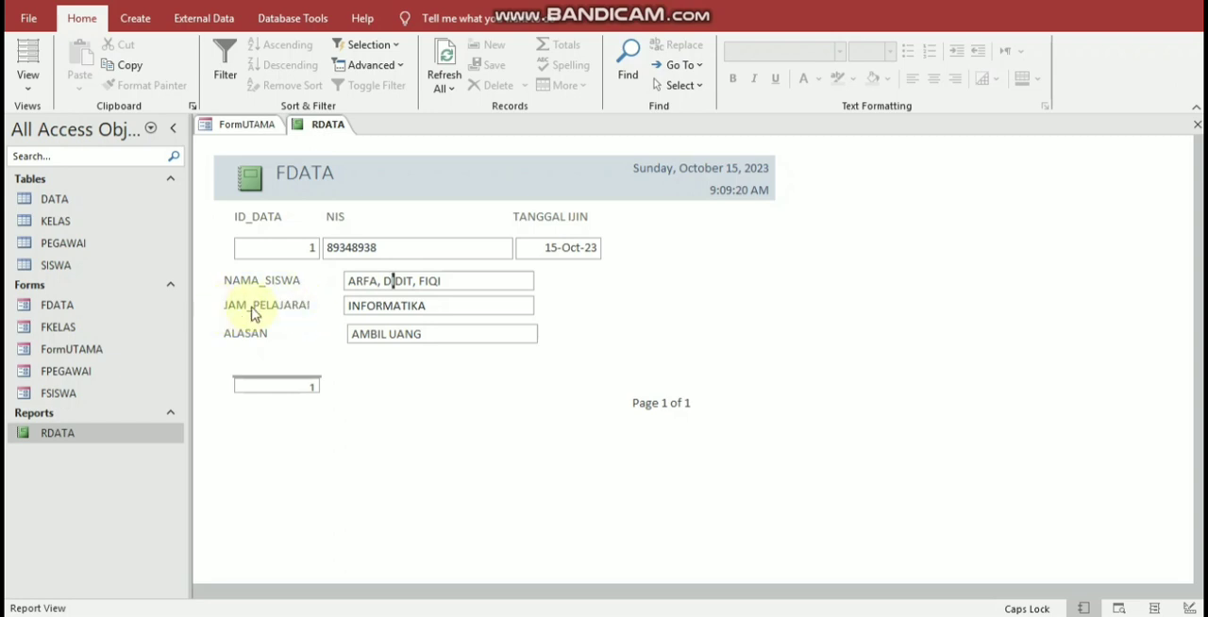
{"action": "left_click", "coordinate": [291, 306]}
{"action": "left_click", "coordinate": [305, 307]}
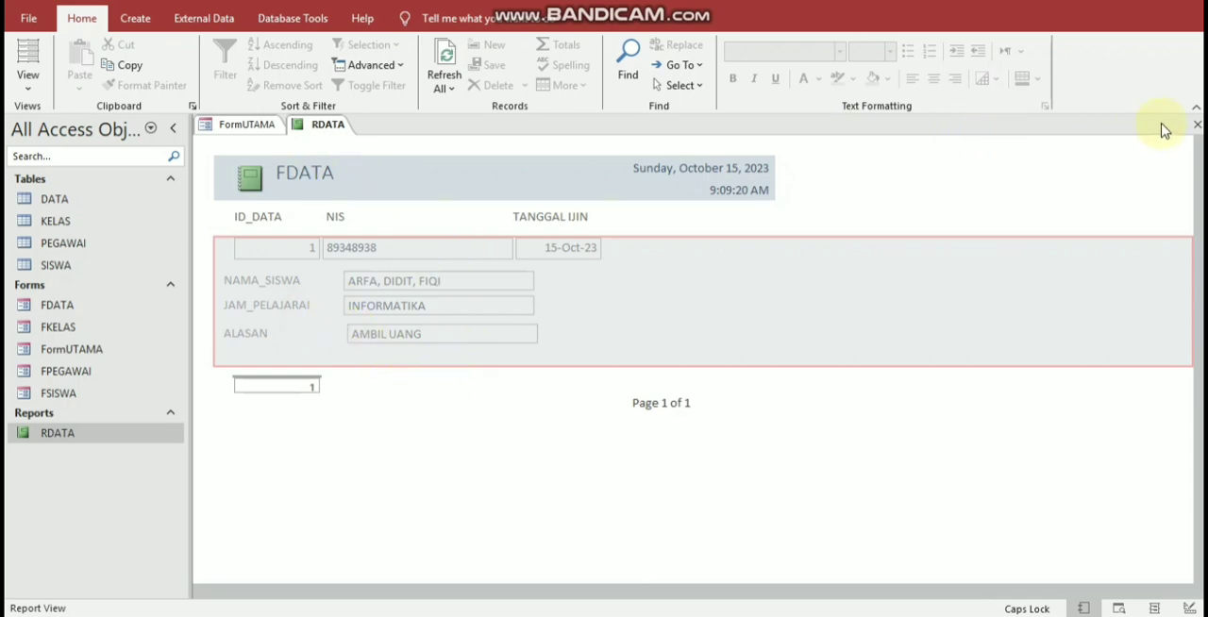
{"action": "left_click", "coordinate": [1196, 124]}
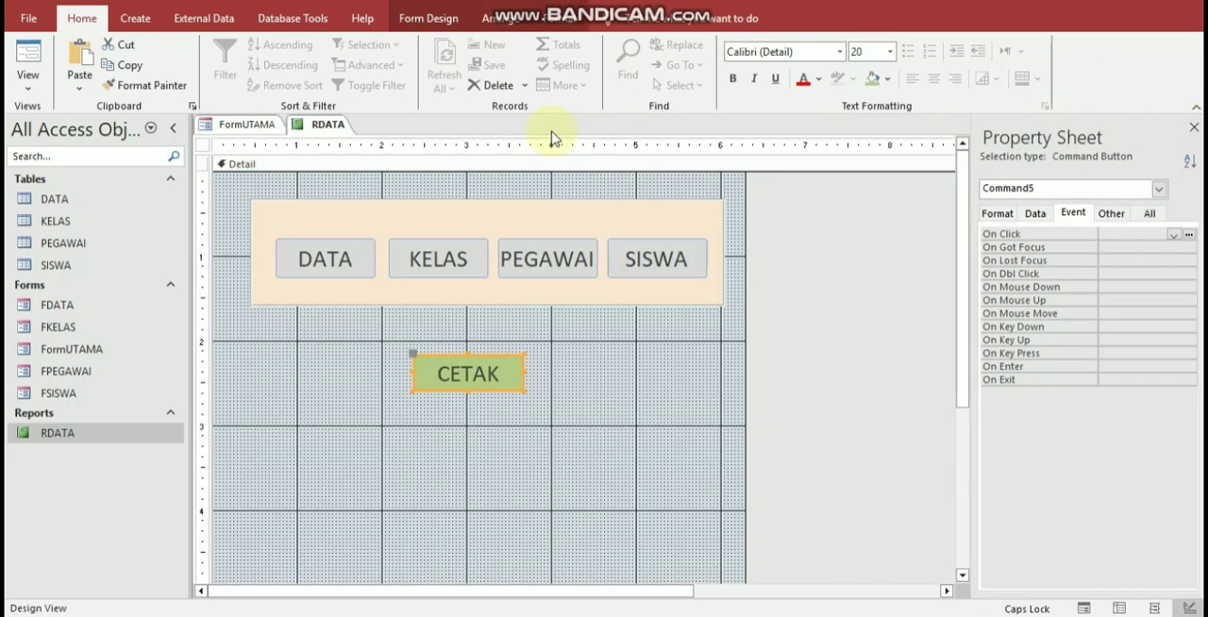
Step: Build a macro for the CETAK button's click event with an OpenReport action for the RDATA report
{"action": "right_click", "coordinate": [492, 369]}
{"action": "left_click", "coordinate": [551, 83]}
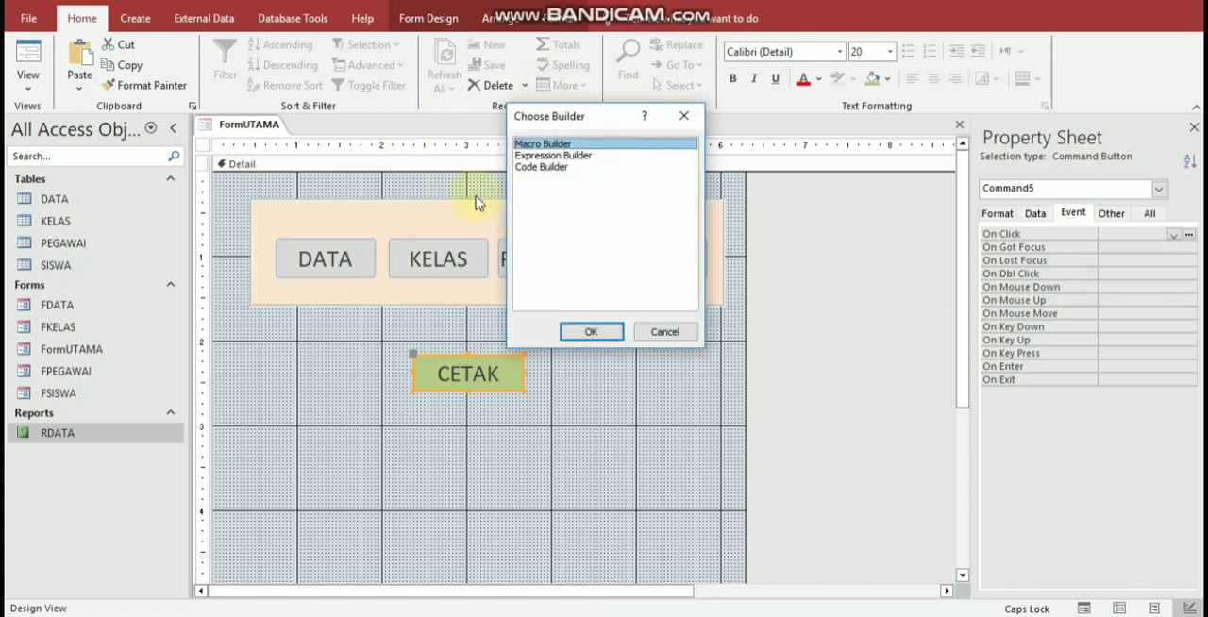
{"action": "left_click", "coordinate": [592, 332]}
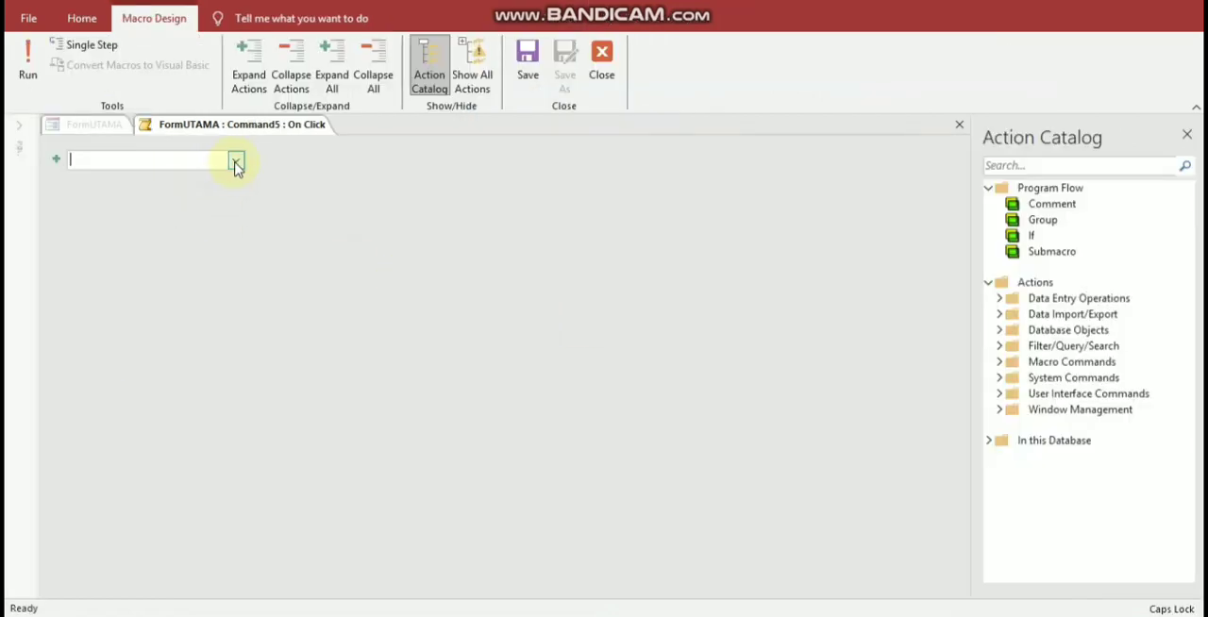
{"action": "left_click", "coordinate": [236, 162]}
{"action": "type", "text": "OpenForm"}
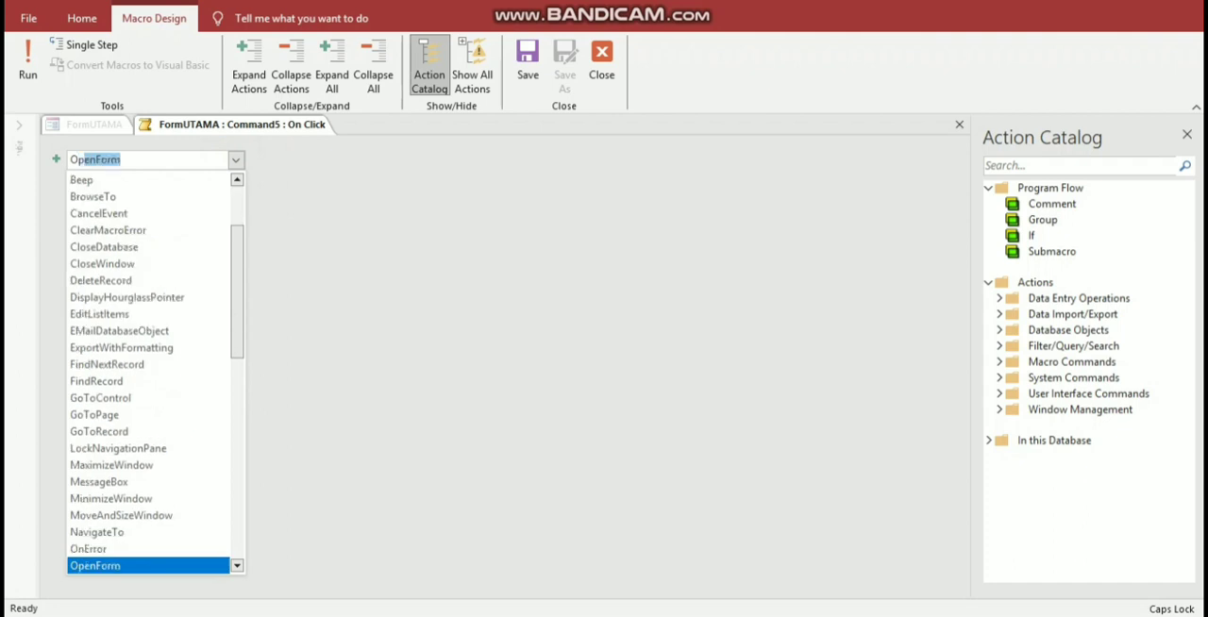
{"action": "key", "text": "Down"}
{"action": "key", "text": "Down"}
{"action": "key", "text": "Down"}
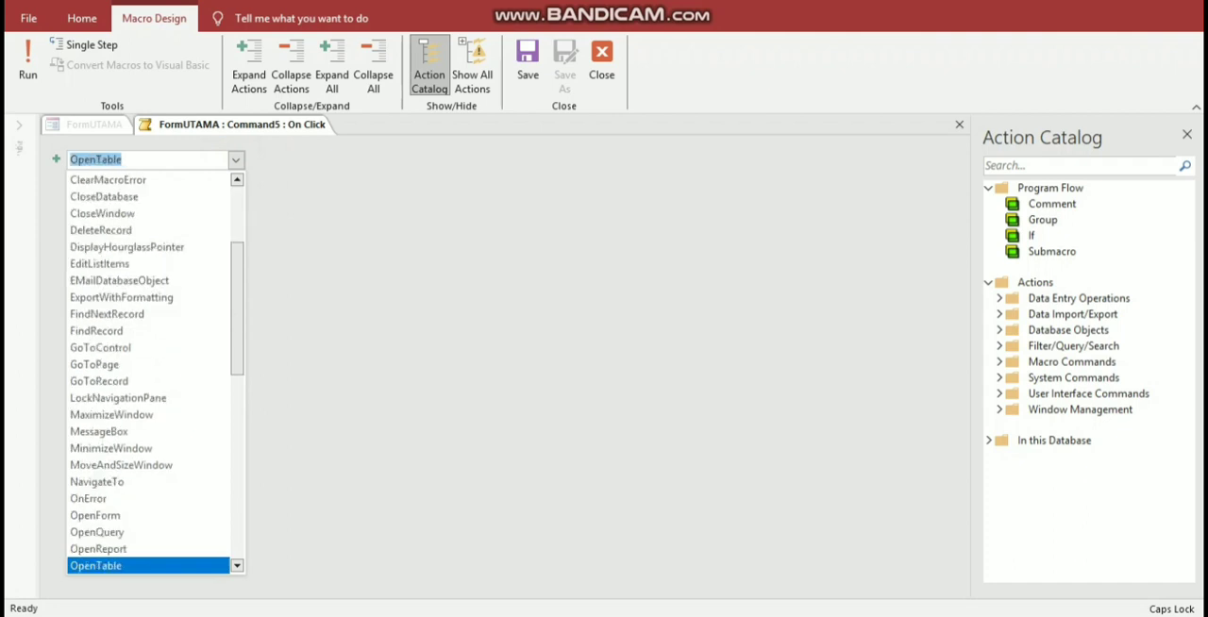
{"action": "key", "text": "Up"}
{"action": "key", "text": "Return"}
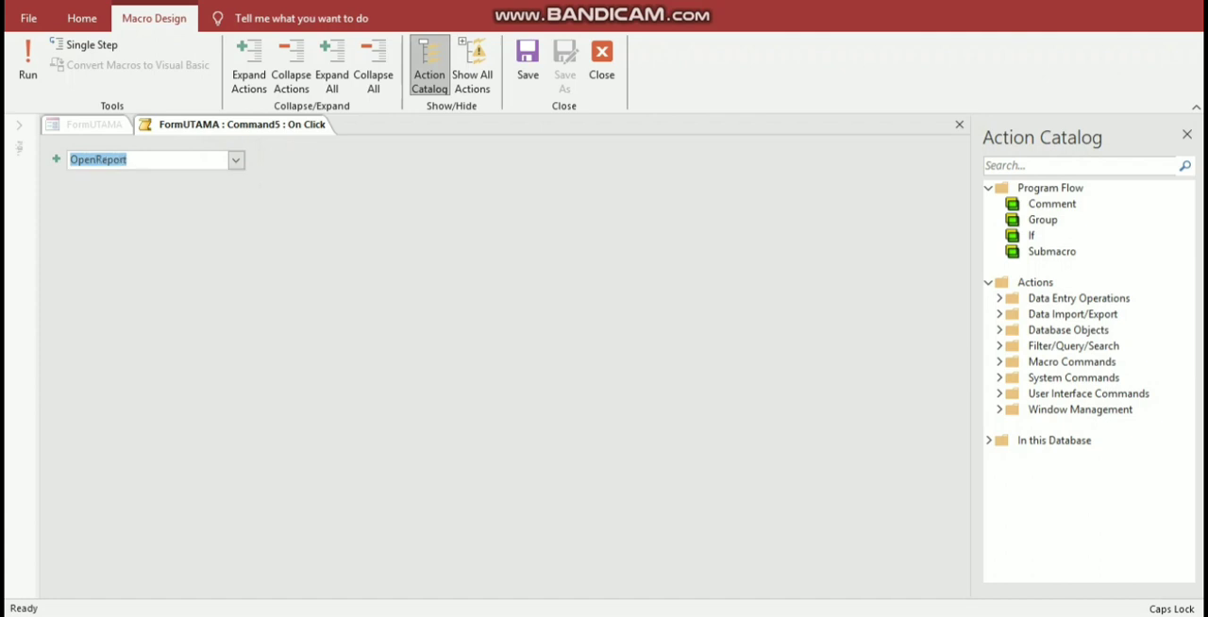
{"action": "left_click", "coordinate": [948, 175]}
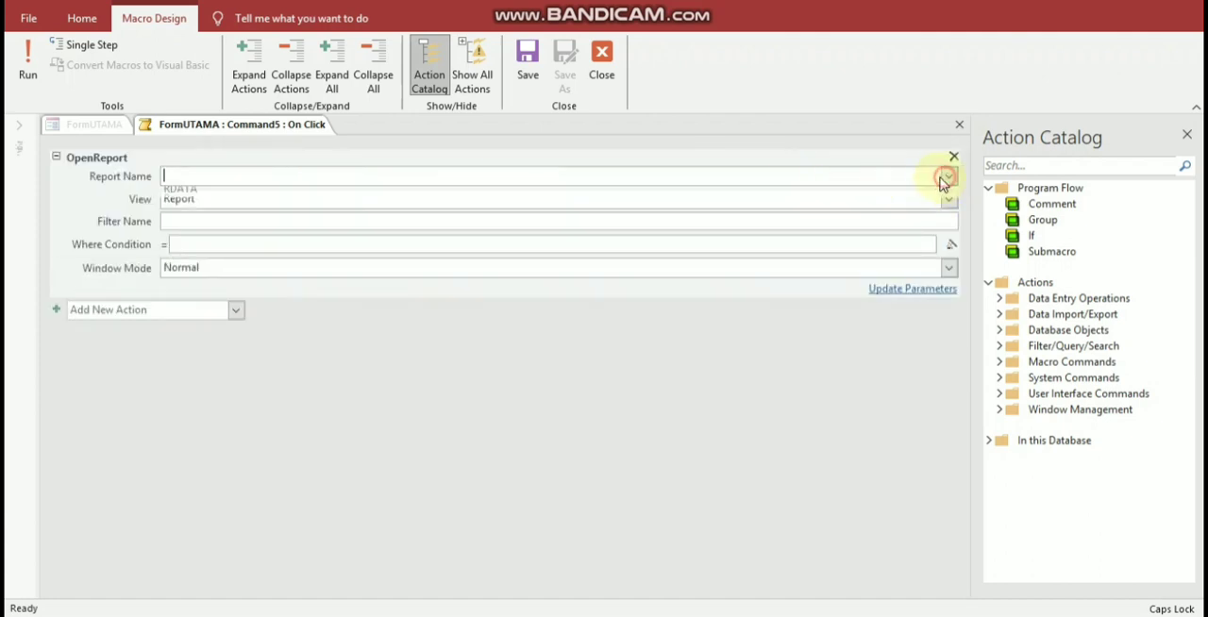
{"action": "left_click", "coordinate": [846, 199]}
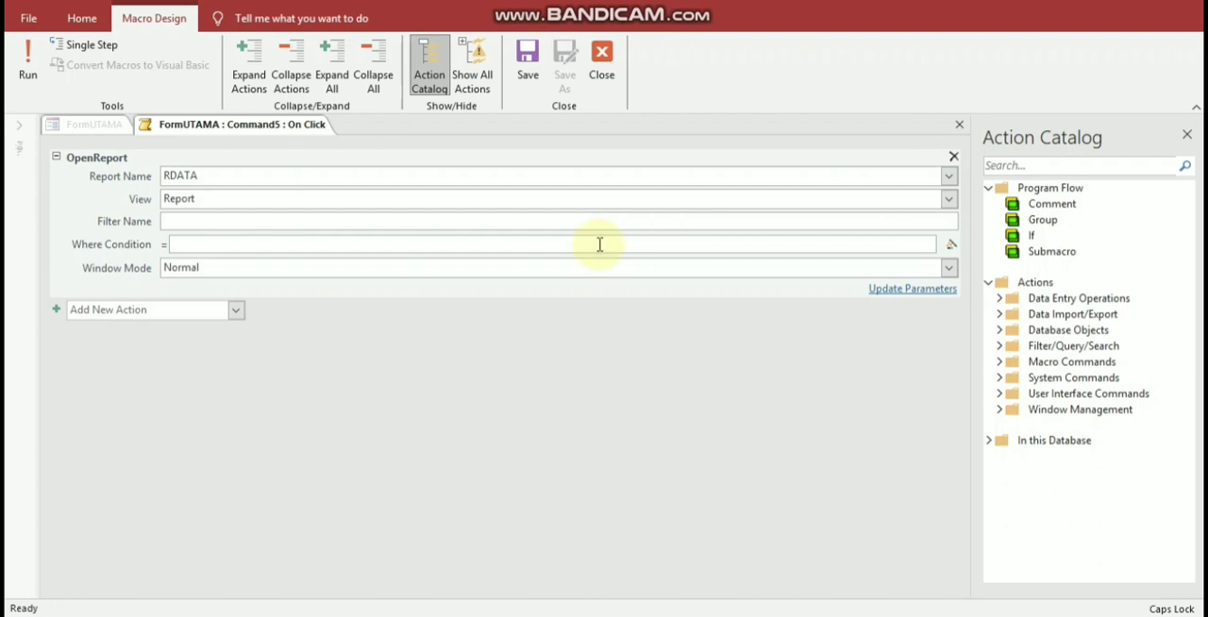
Step: Set the OpenReport Where Condition to [JAM_PELAJARAN]=[Forms]![FDATA]![JAM_PELAJARAN], and save and close the macro
{"action": "left_click", "coordinate": [588, 243]}
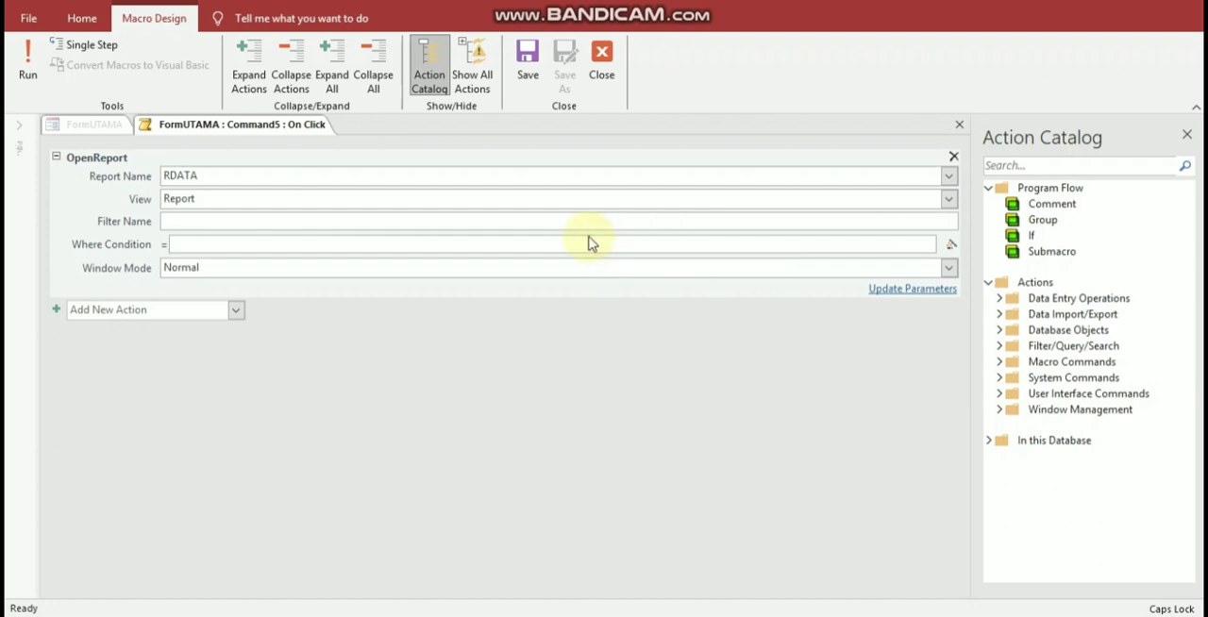
{"action": "type", "text": "["}
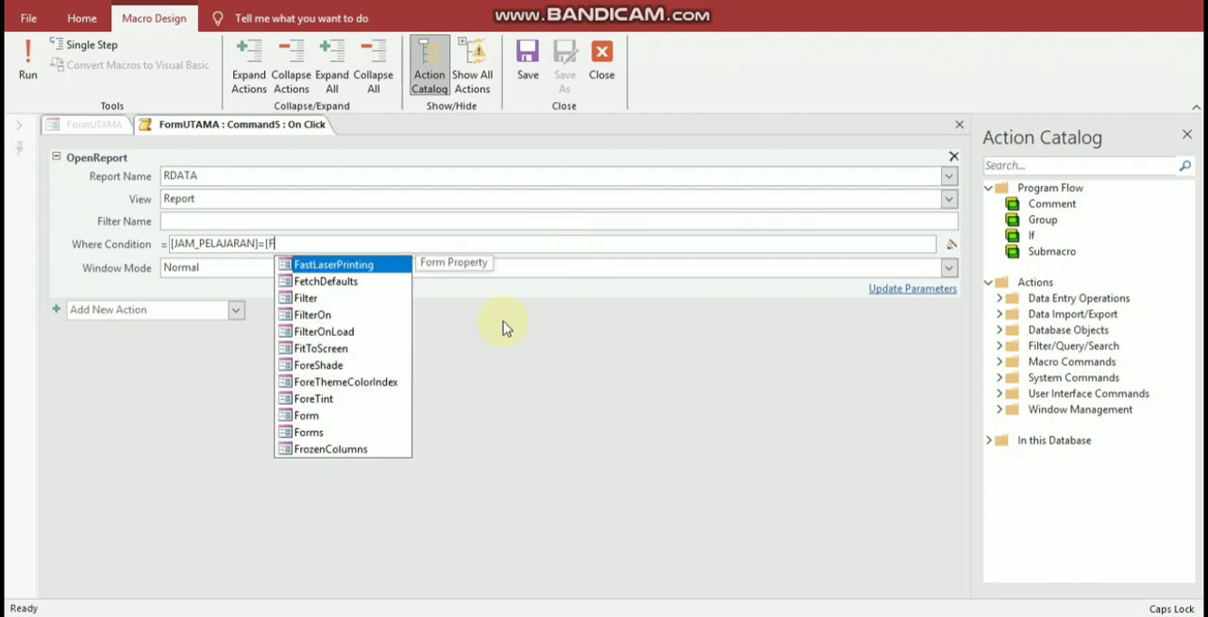
{"action": "double_click", "coordinate": [312, 432]}
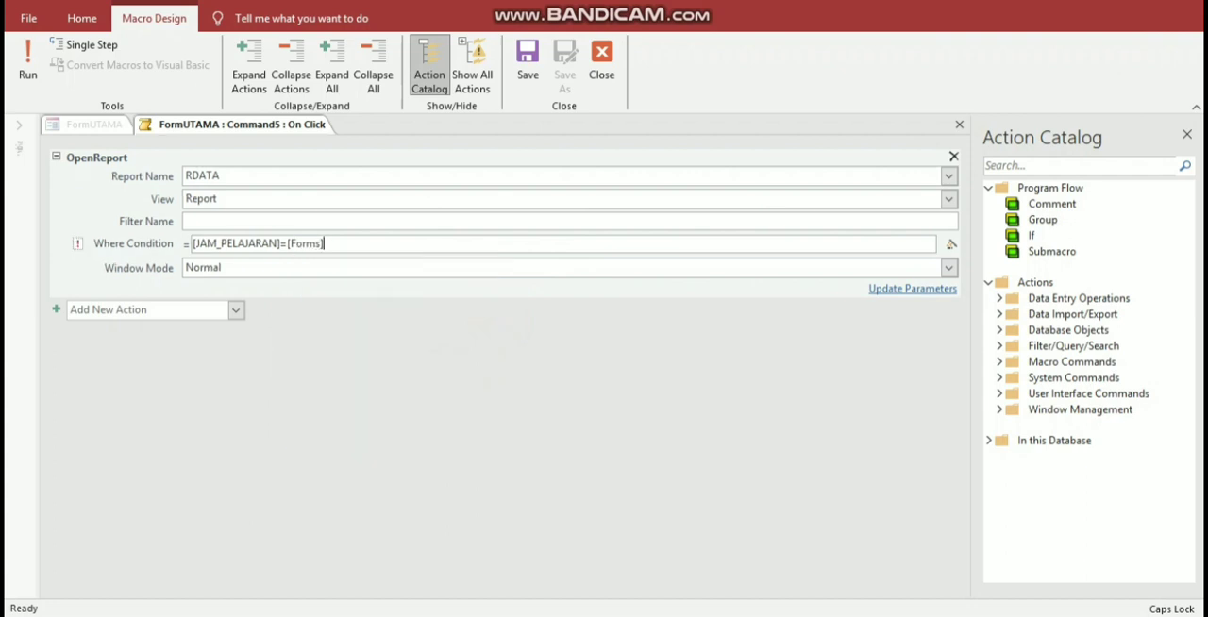
{"action": "type", "text": "!"}
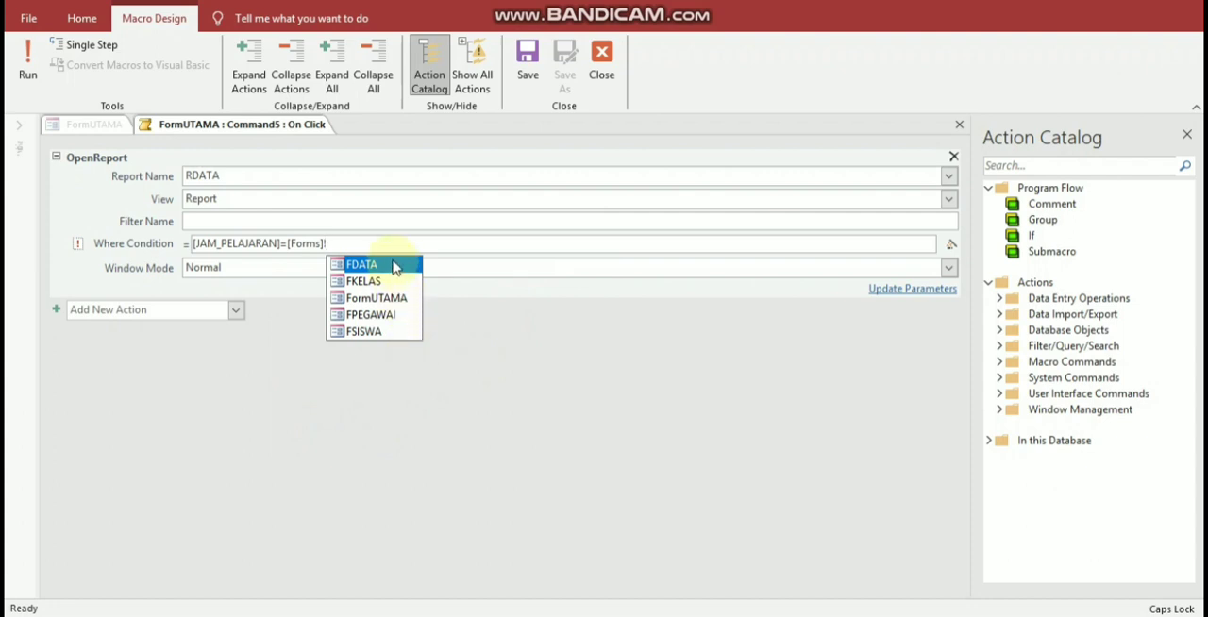
{"action": "double_click", "coordinate": [363, 265]}
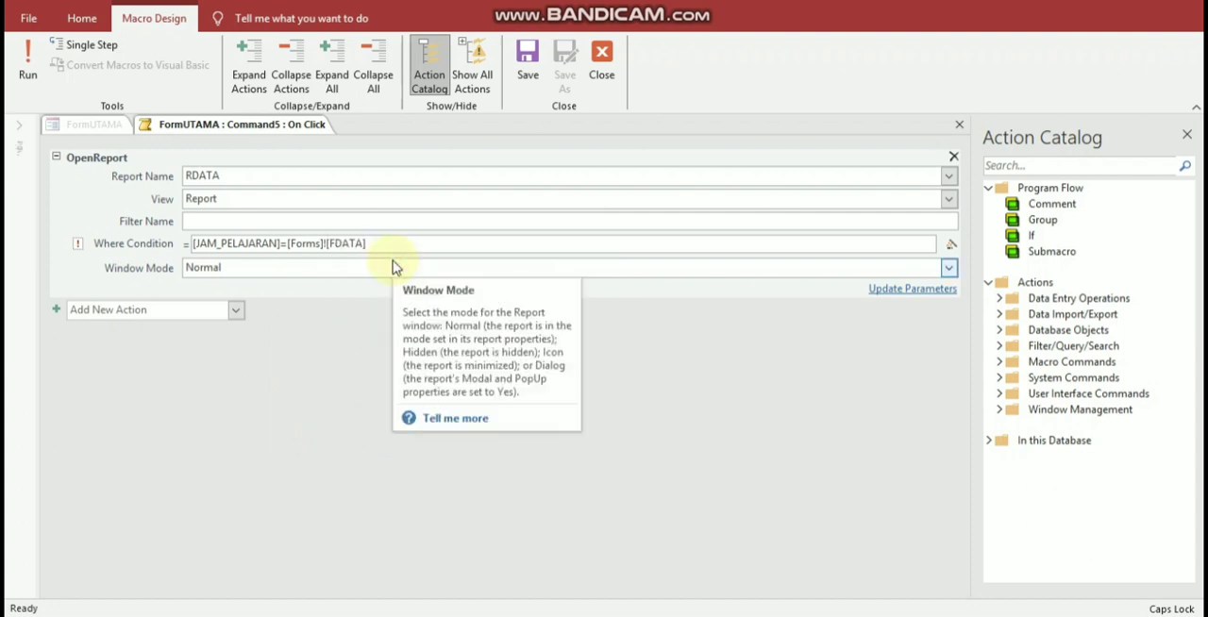
{"action": "type", "text": "!"}
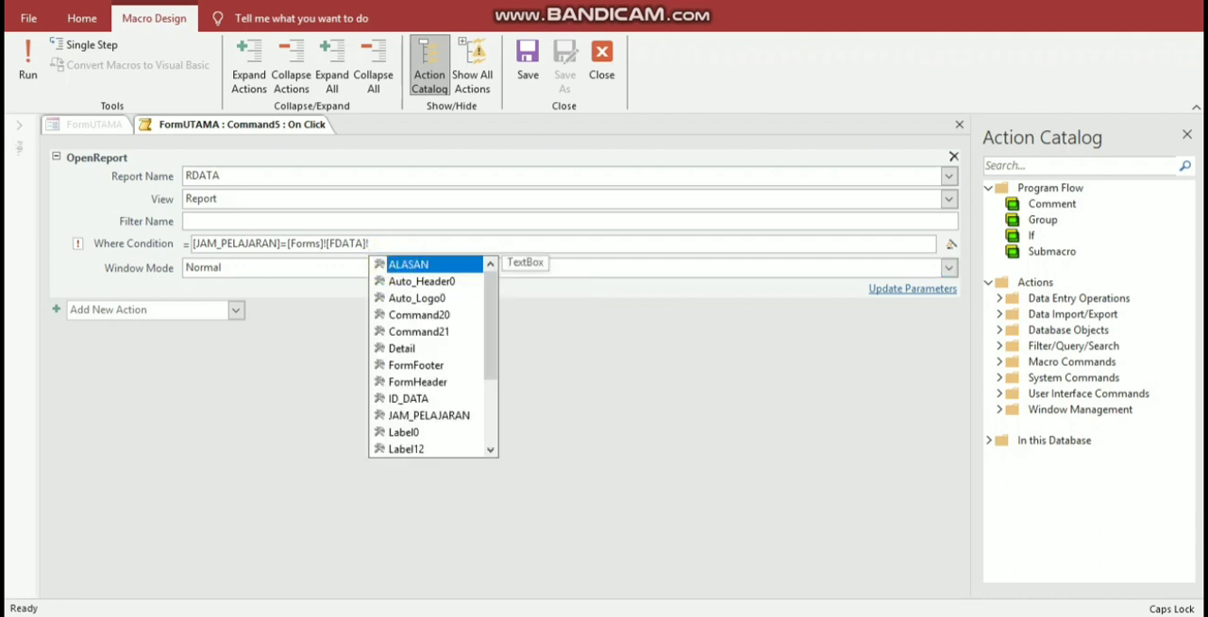
{"action": "type", "text": "["}
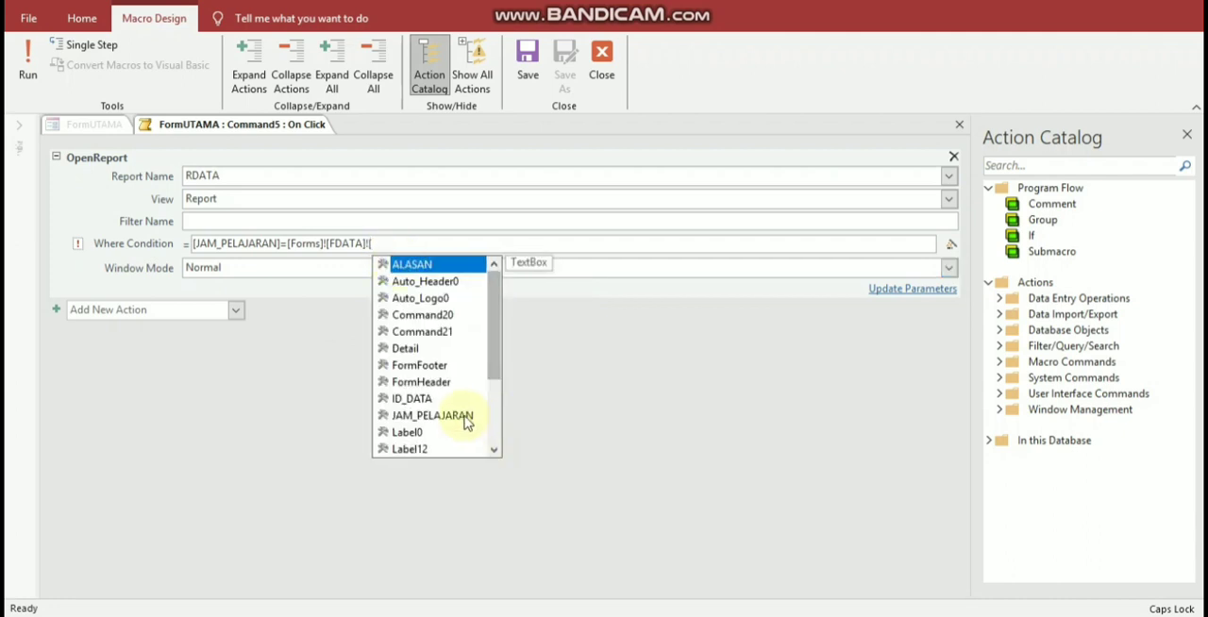
{"action": "left_click", "coordinate": [459, 418]}
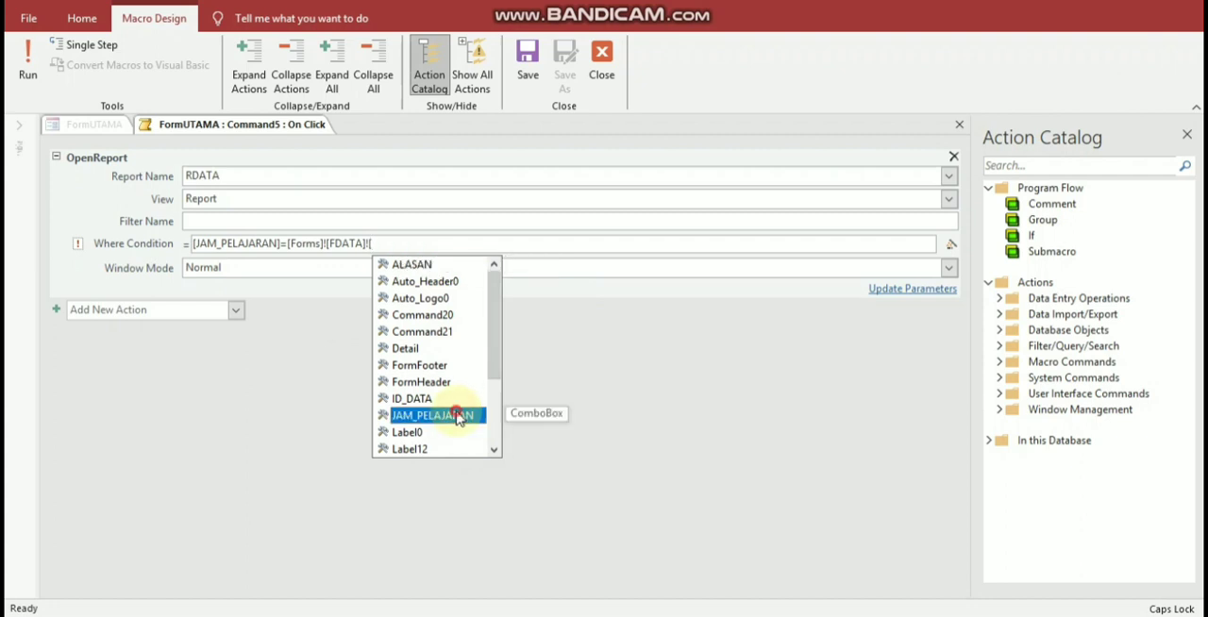
{"action": "double_click", "coordinate": [458, 418]}
{"action": "right_click", "coordinate": [216, 124]}
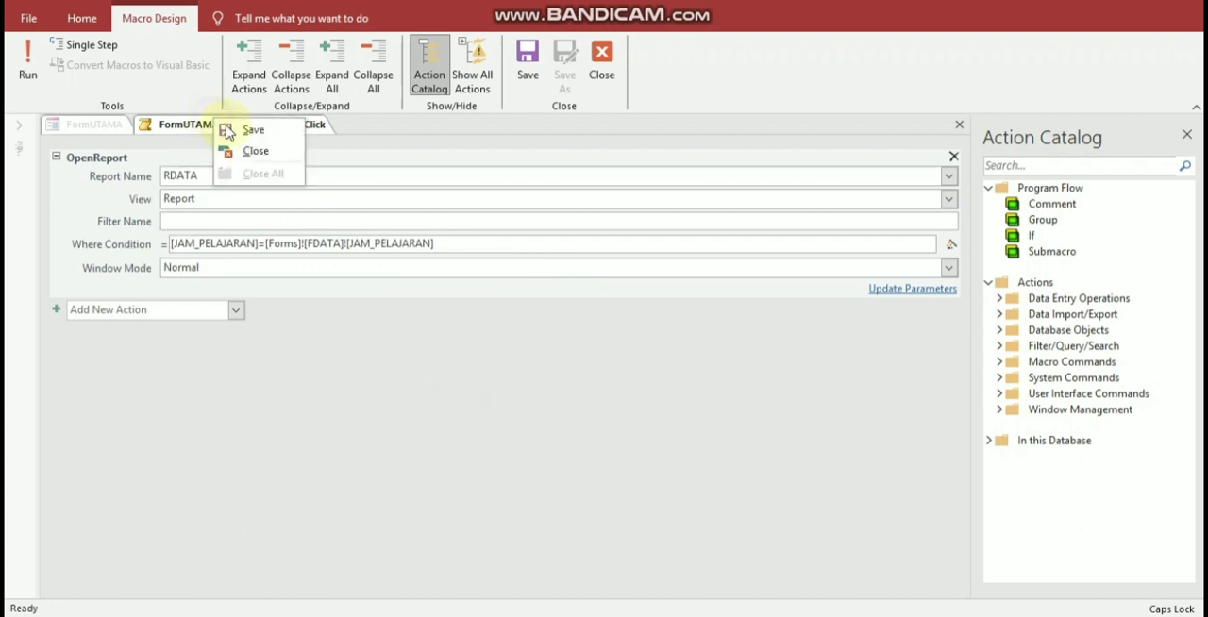
{"action": "left_click", "coordinate": [253, 130]}
{"action": "left_click", "coordinate": [602, 58]}
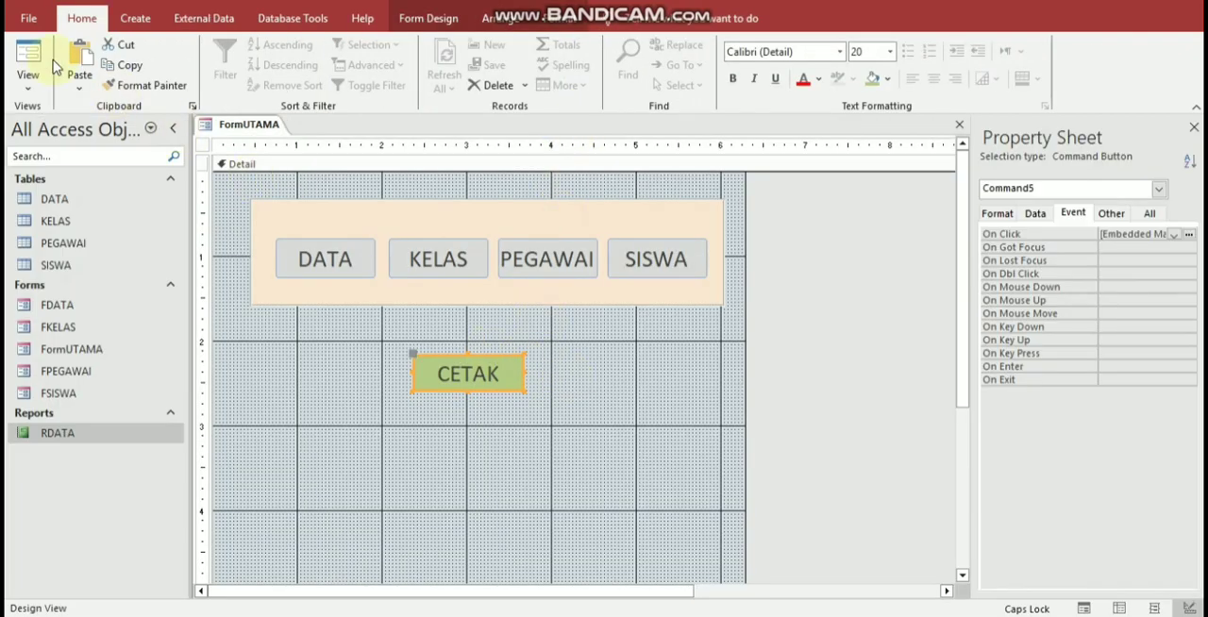
Step: Test the CETAK button in Form View with the parameter value INFORMATIKA and close FormUTAMA, saving its design changes
{"action": "left_click", "coordinate": [28, 57]}
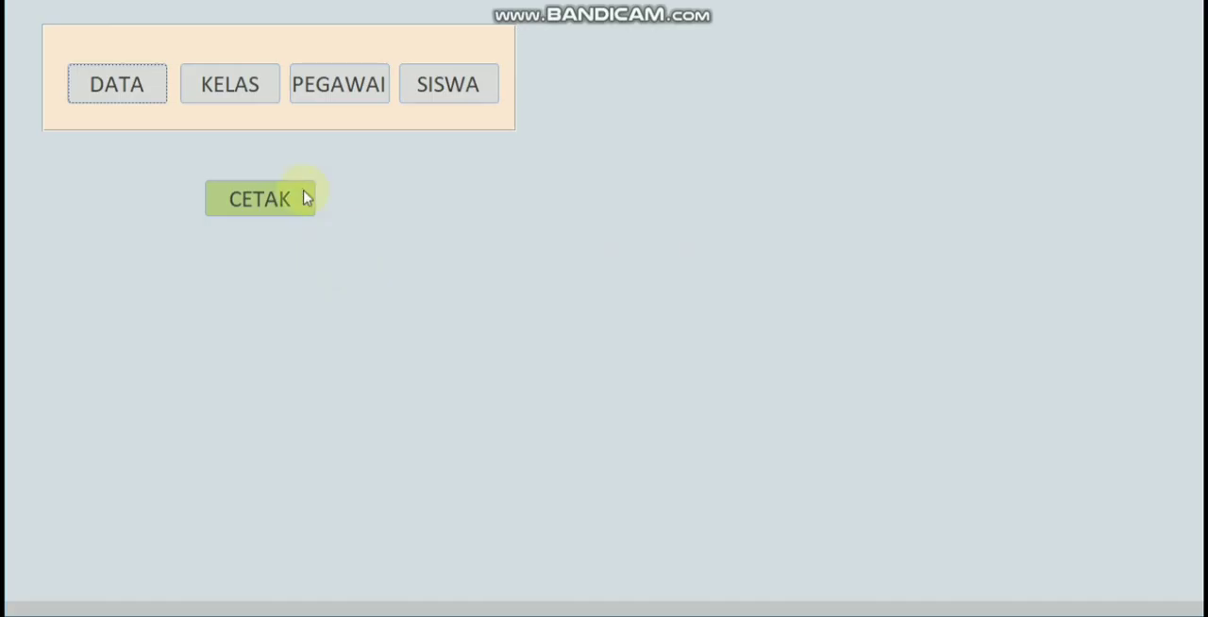
{"action": "left_click", "coordinate": [286, 201]}
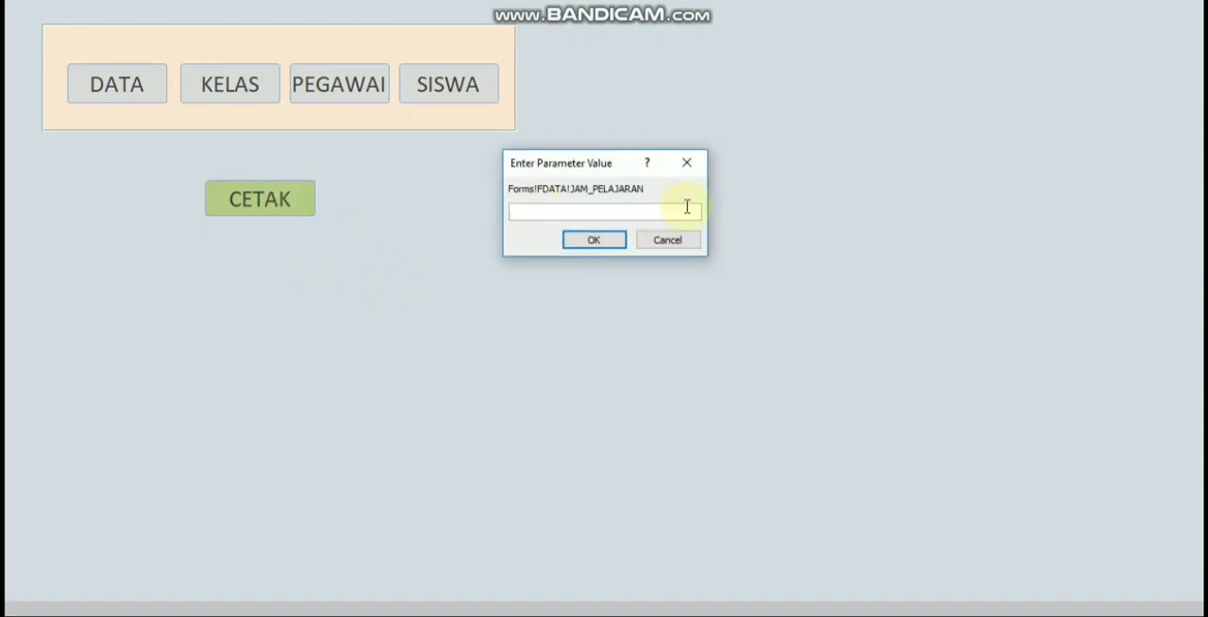
{"action": "type", "text": "1"}
{"action": "type", "text": "NFORMATIKA"}
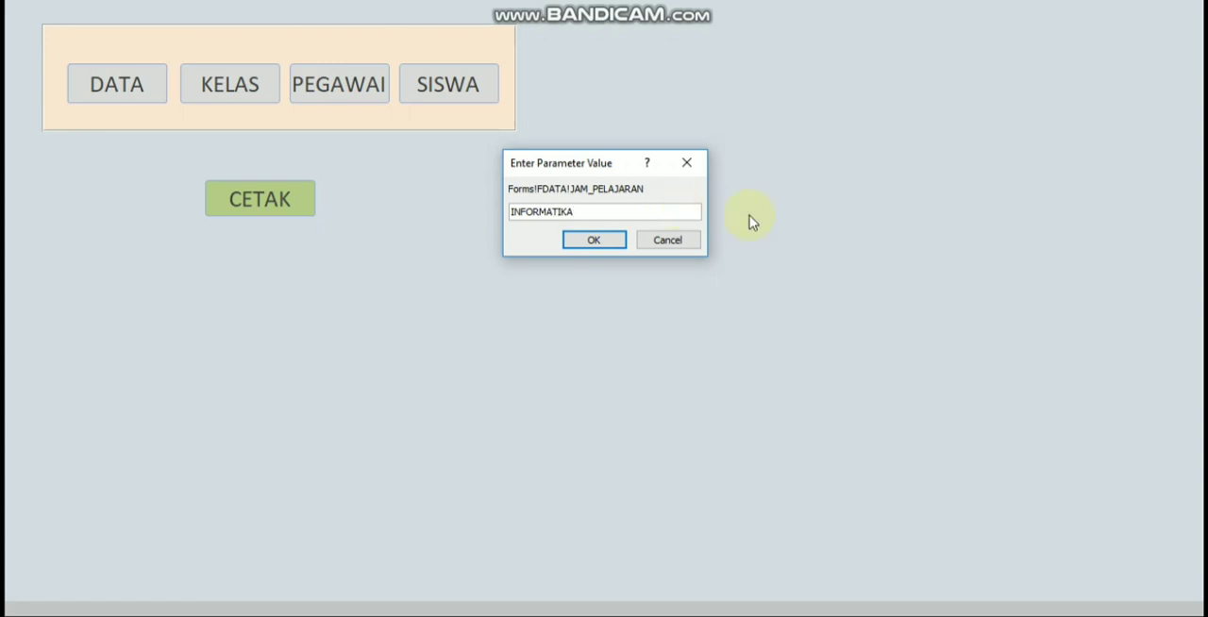
{"action": "left_click", "coordinate": [593, 242]}
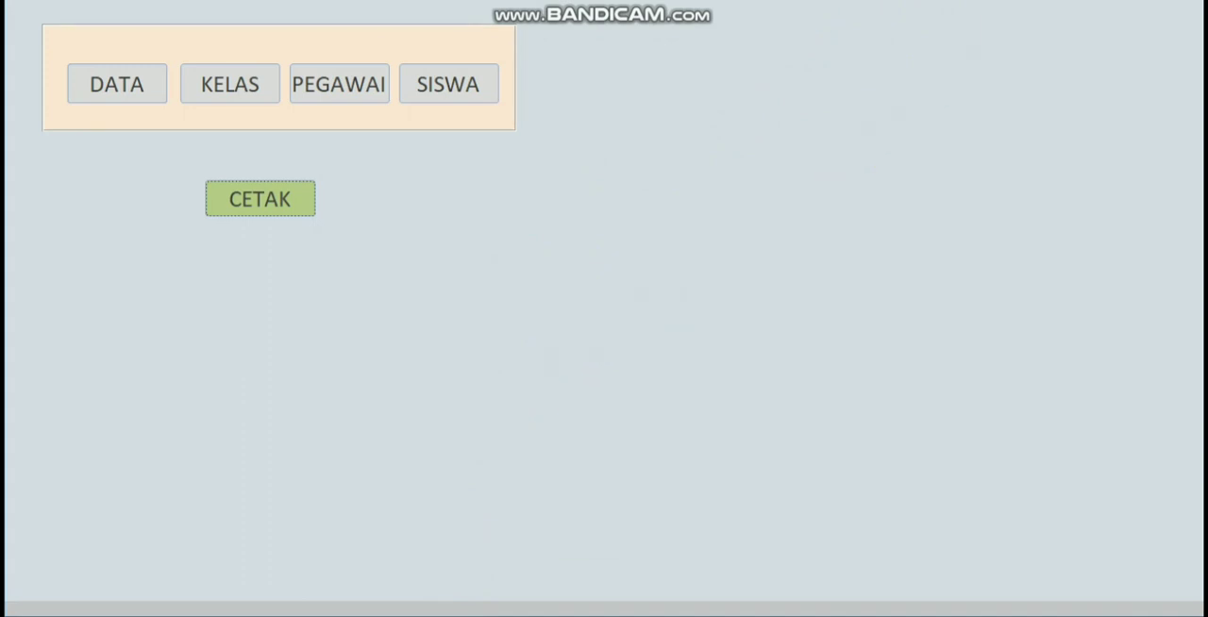
{"action": "left_click", "coordinate": [1182, 2]}
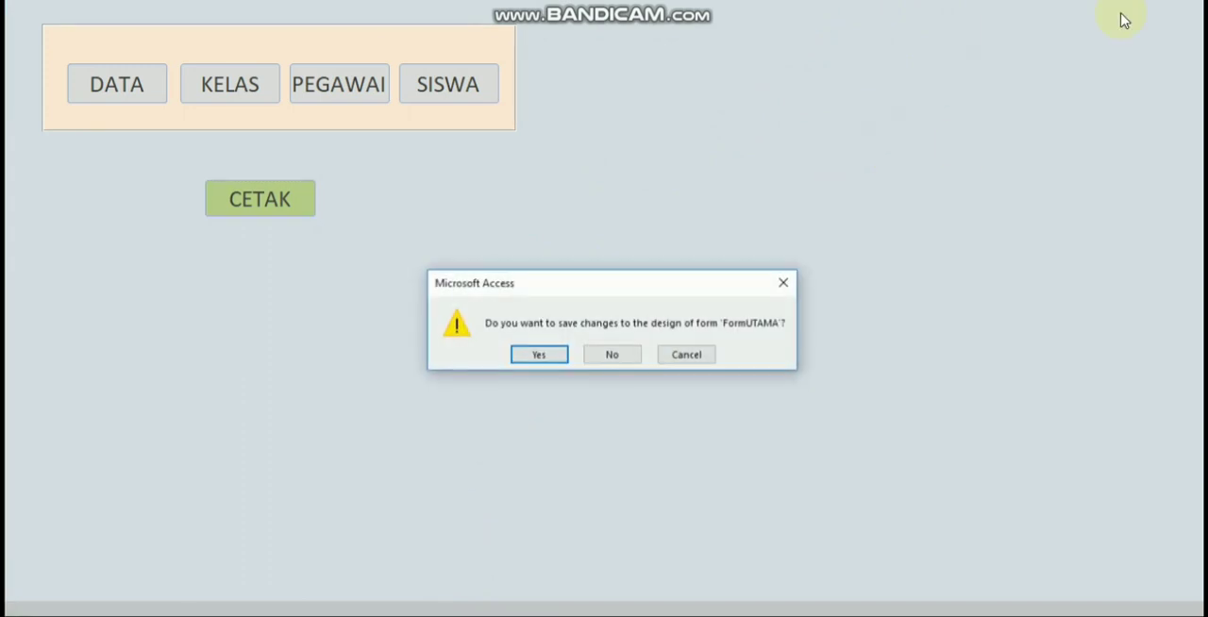
{"action": "left_click", "coordinate": [545, 353]}
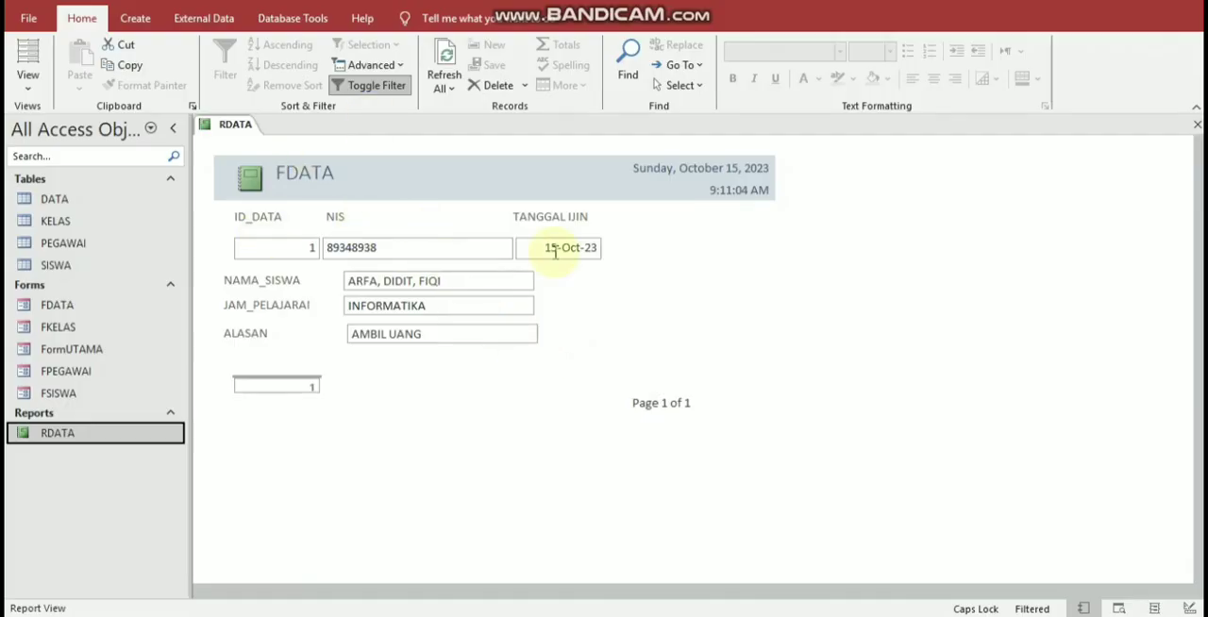
Step: Set the RDATA report's Pop Up and Modal properties to Yes in Design View and close the report
{"action": "right_click", "coordinate": [860, 285]}
{"action": "left_click", "coordinate": [878, 335]}
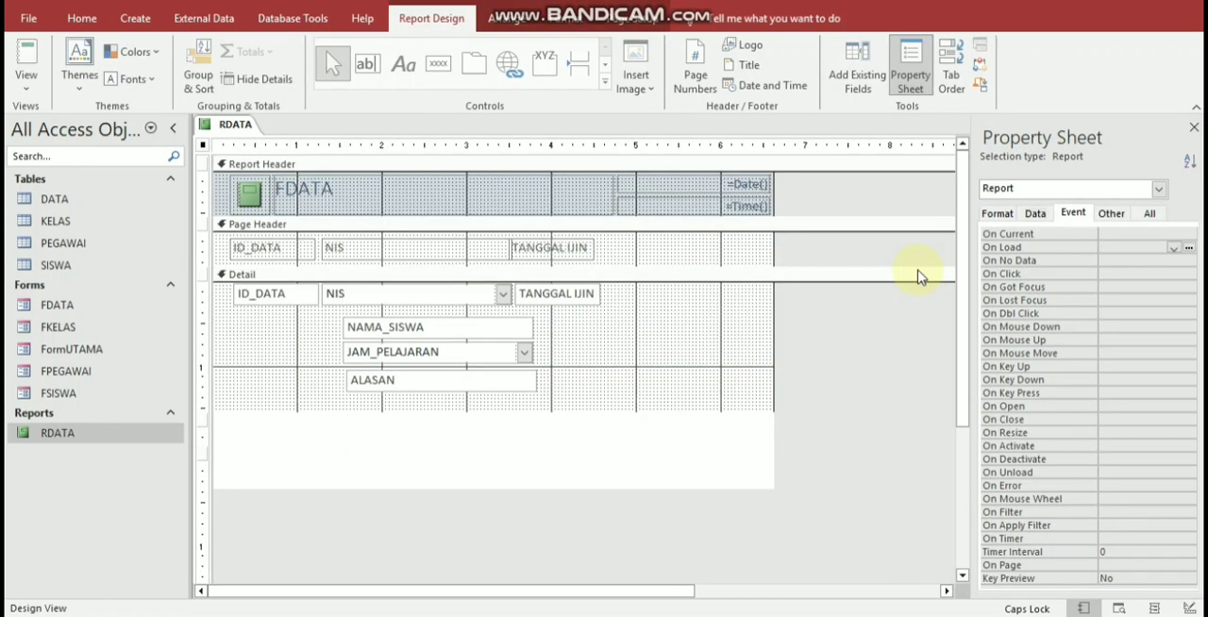
{"action": "left_click", "coordinate": [1149, 214]}
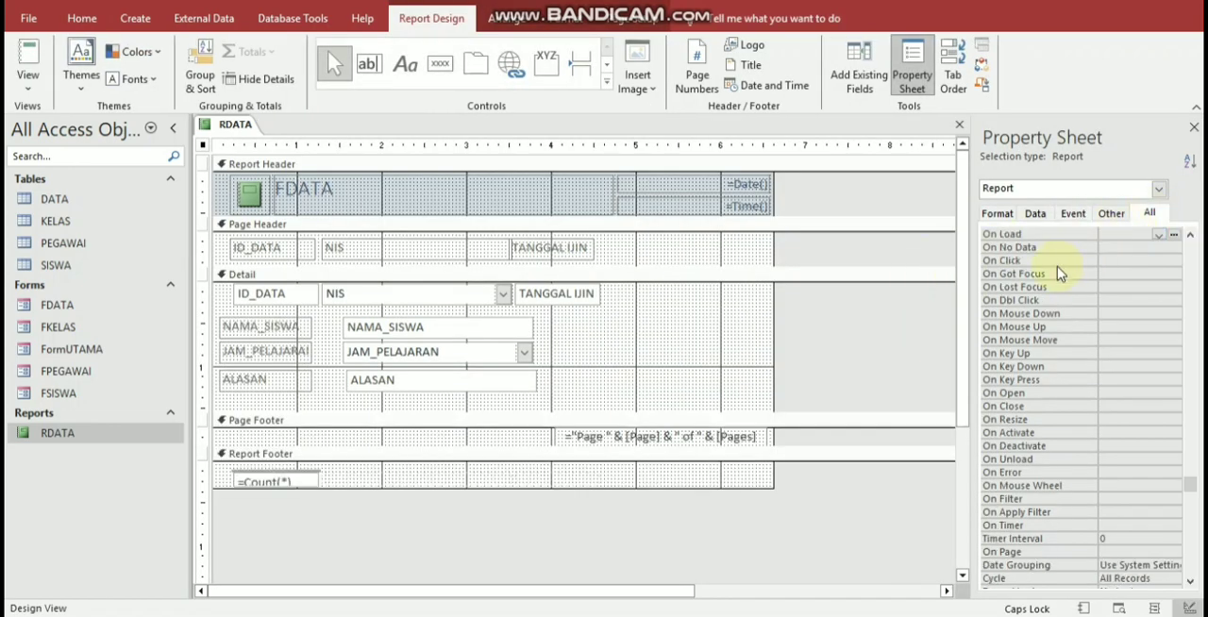
{"action": "left_click", "coordinate": [1110, 215]}
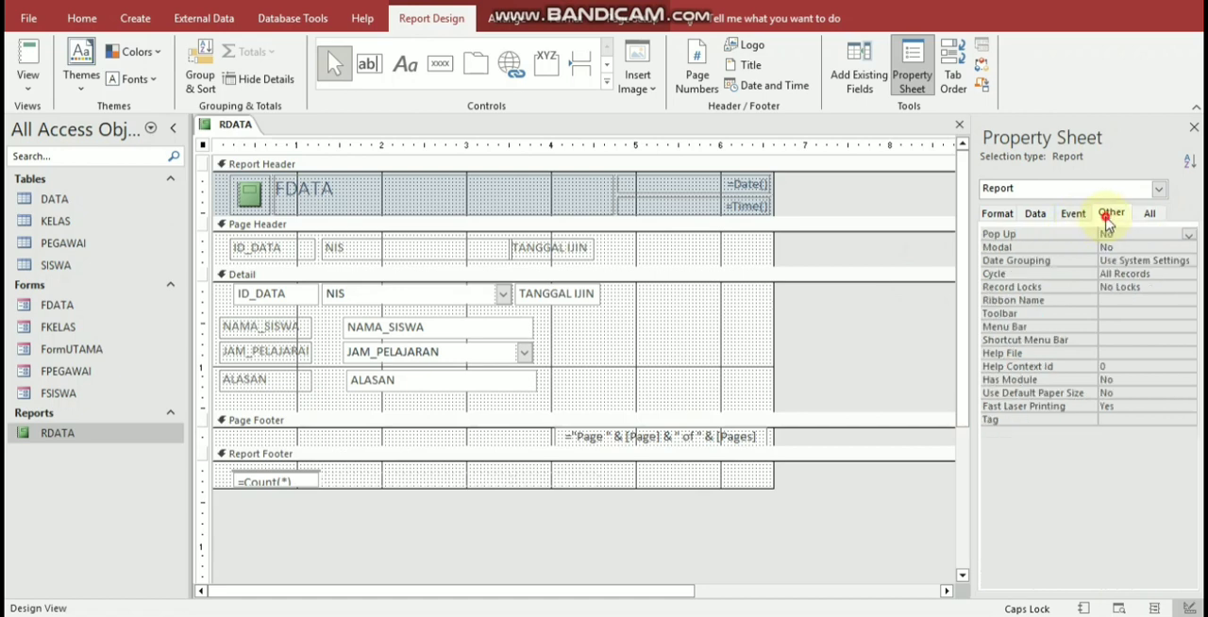
{"action": "double_click", "coordinate": [1055, 236]}
{"action": "double_click", "coordinate": [1056, 247]}
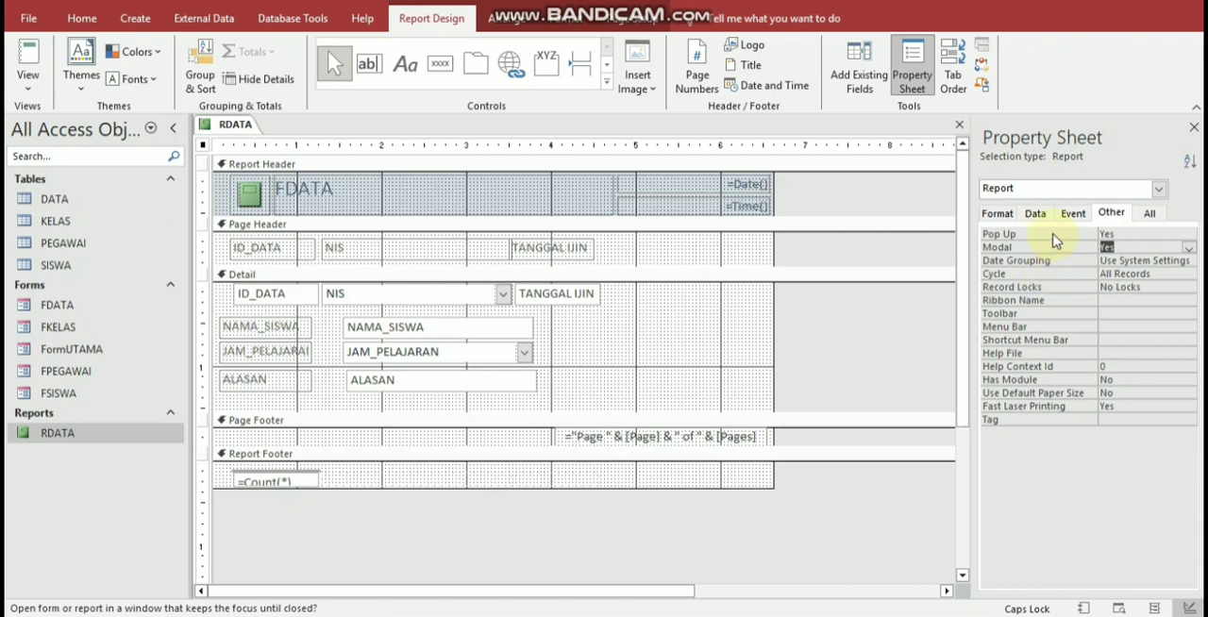
{"action": "left_click", "coordinate": [958, 127]}
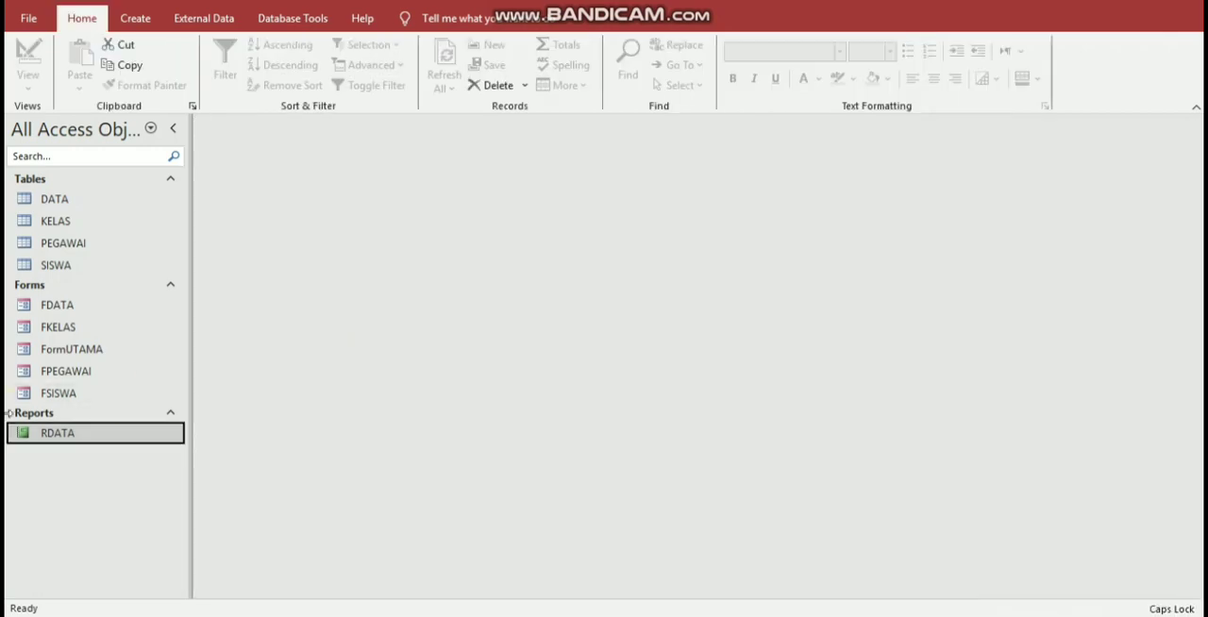
Step: Reopen FormUTAMA and test the CETAK button with the parameter value INFORMATIKA, moving the report window aside
{"action": "double_click", "coordinate": [76, 350]}
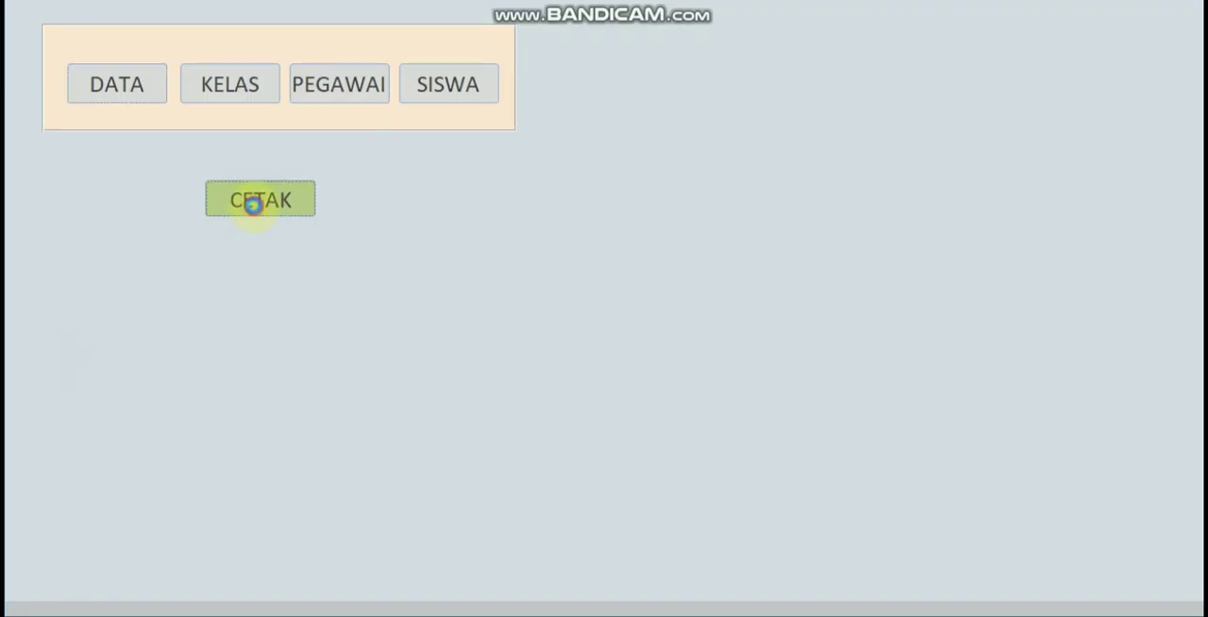
{"action": "left_click", "coordinate": [255, 206]}
{"action": "type", "text": "INFORMATIKA"}
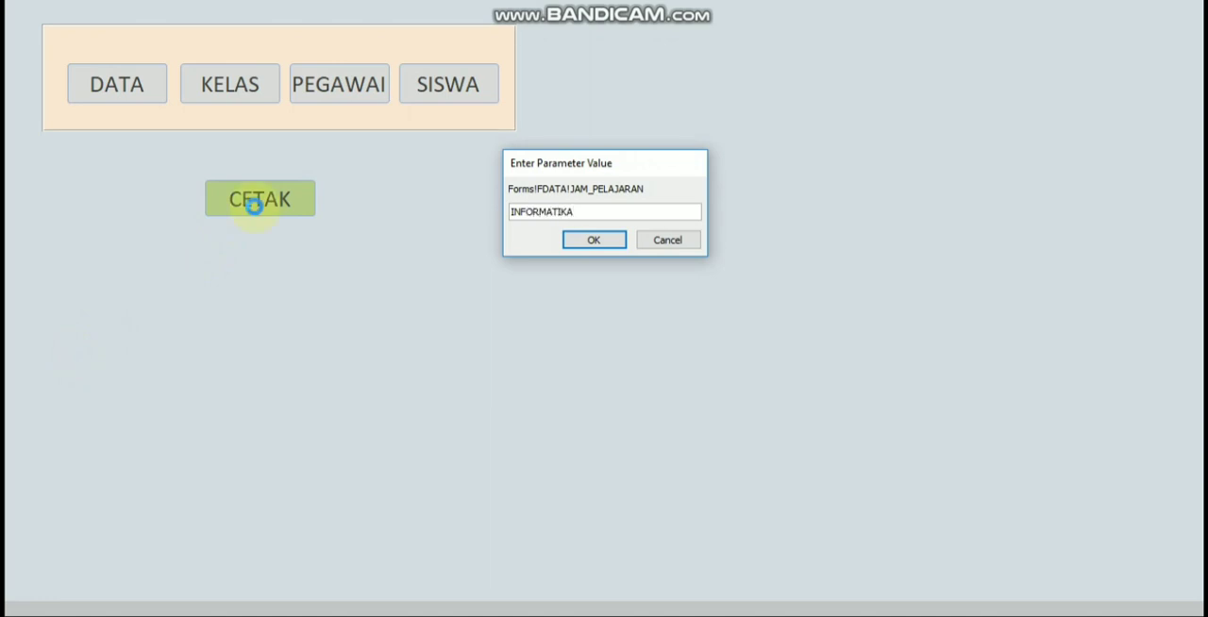
{"action": "key", "text": "Return"}
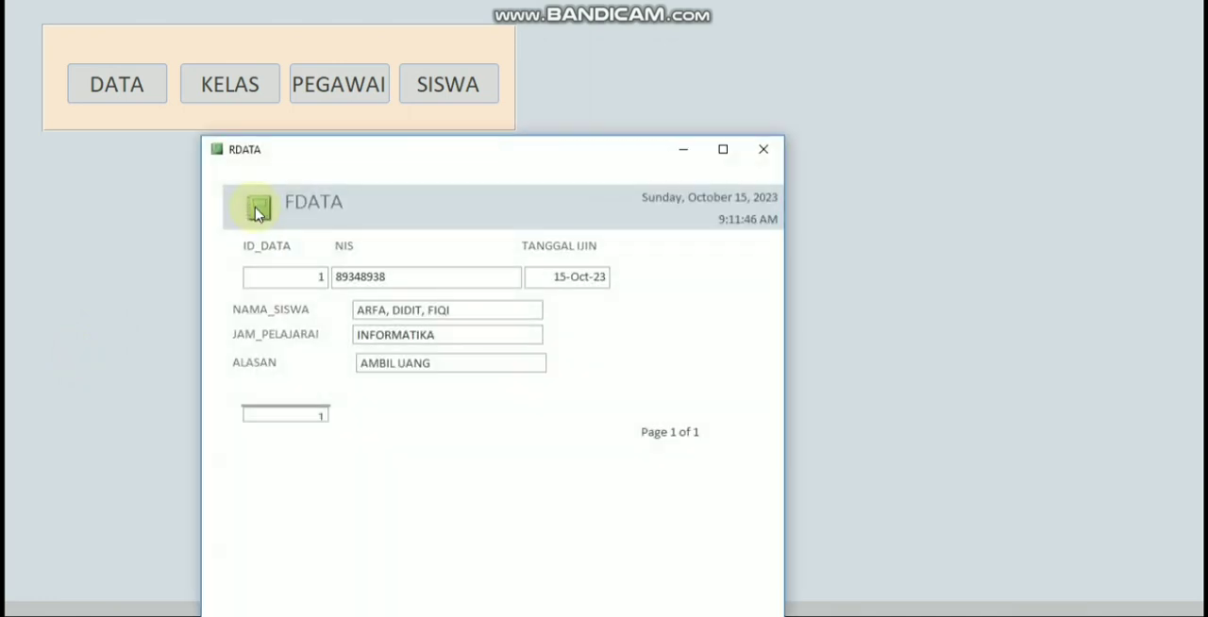
{"action": "left_click_drag", "start_coordinate": [349, 153], "coordinate": [229, 44]}
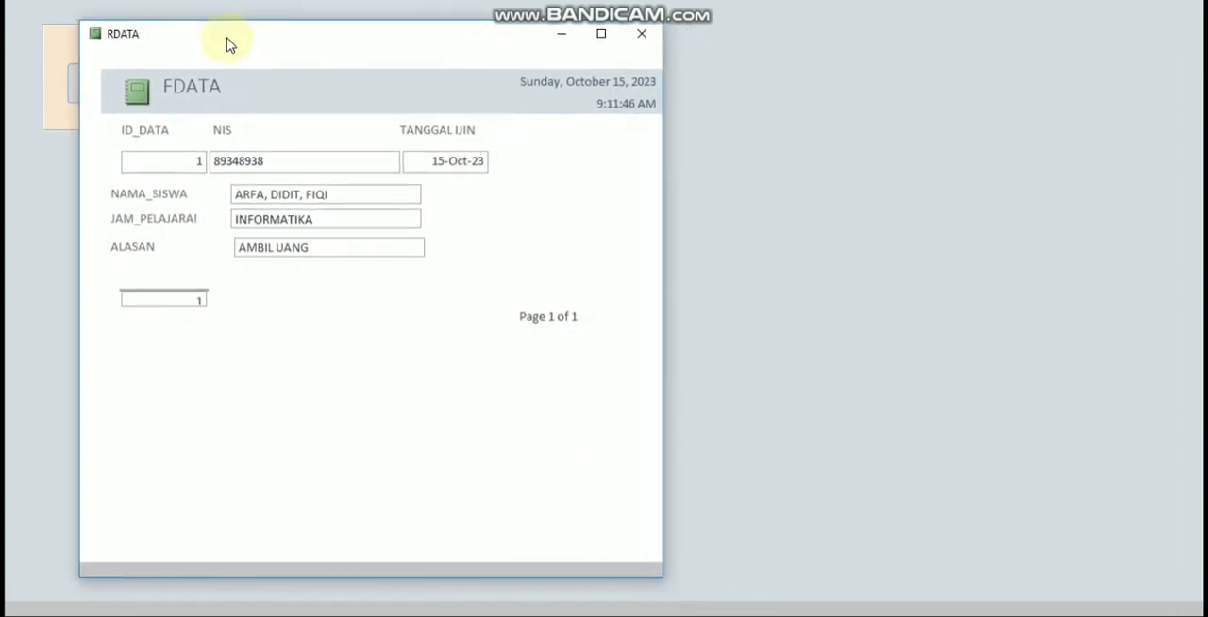
Step: Print the RDATA report with Microsoft Print to PDF, naming the file after the first listed student in Documents, and close the report and FormUTAMA
{"action": "key", "text": "ctrl+p"}
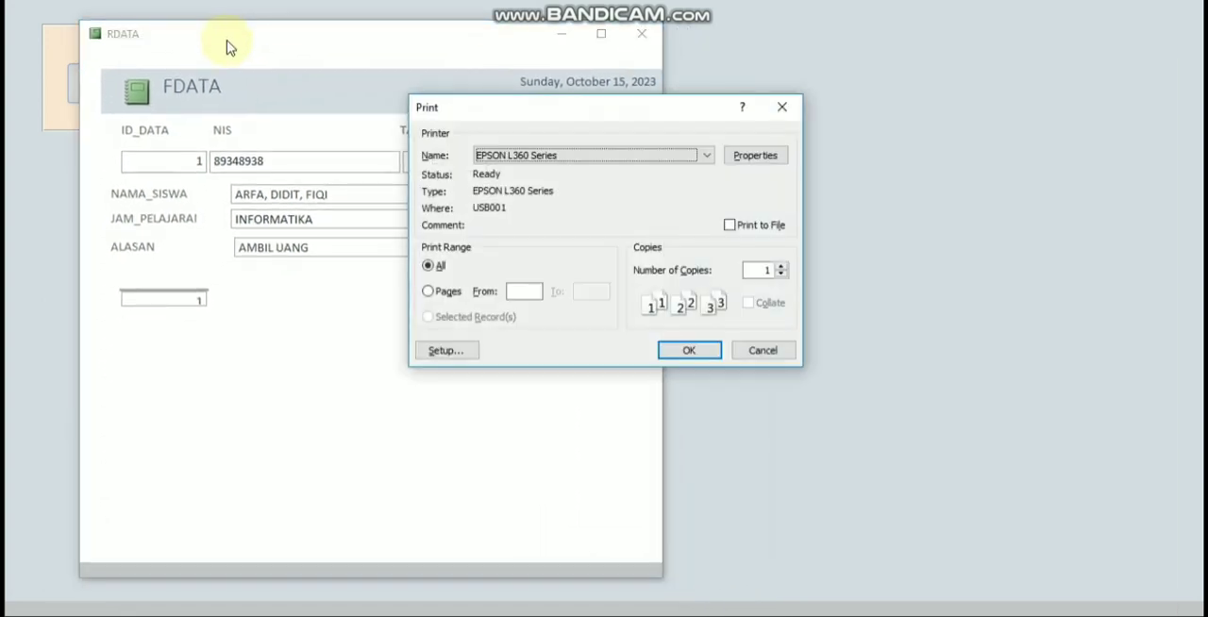
{"action": "left_click", "coordinate": [521, 162]}
{"action": "left_click", "coordinate": [521, 226]}
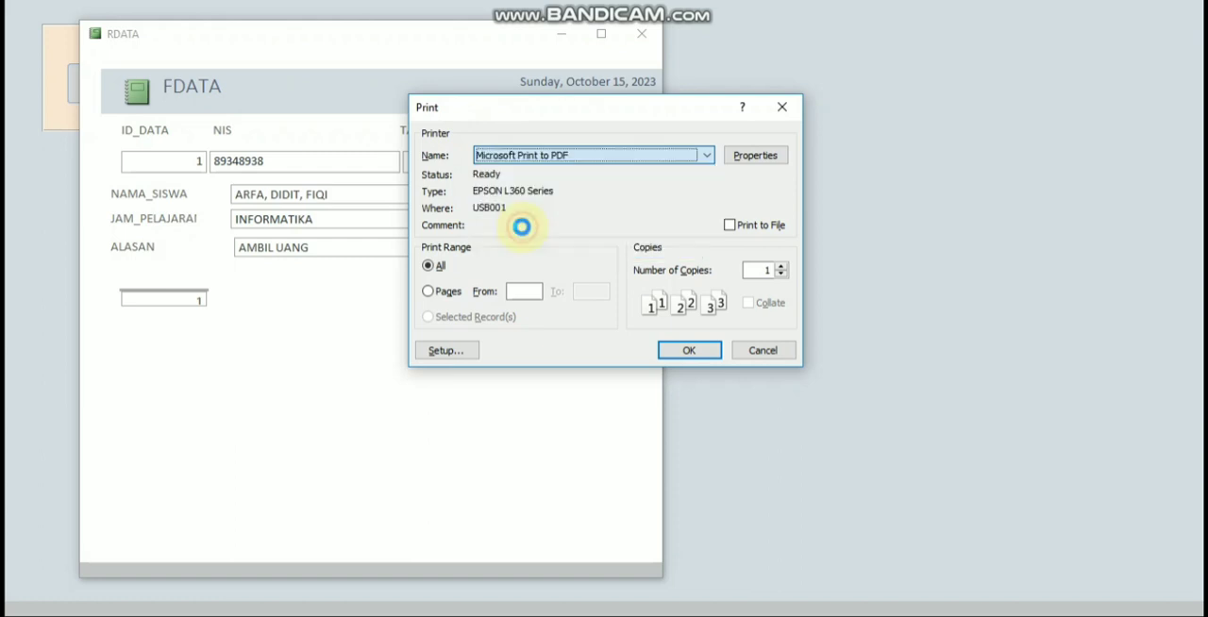
{"action": "left_click", "coordinate": [685, 353]}
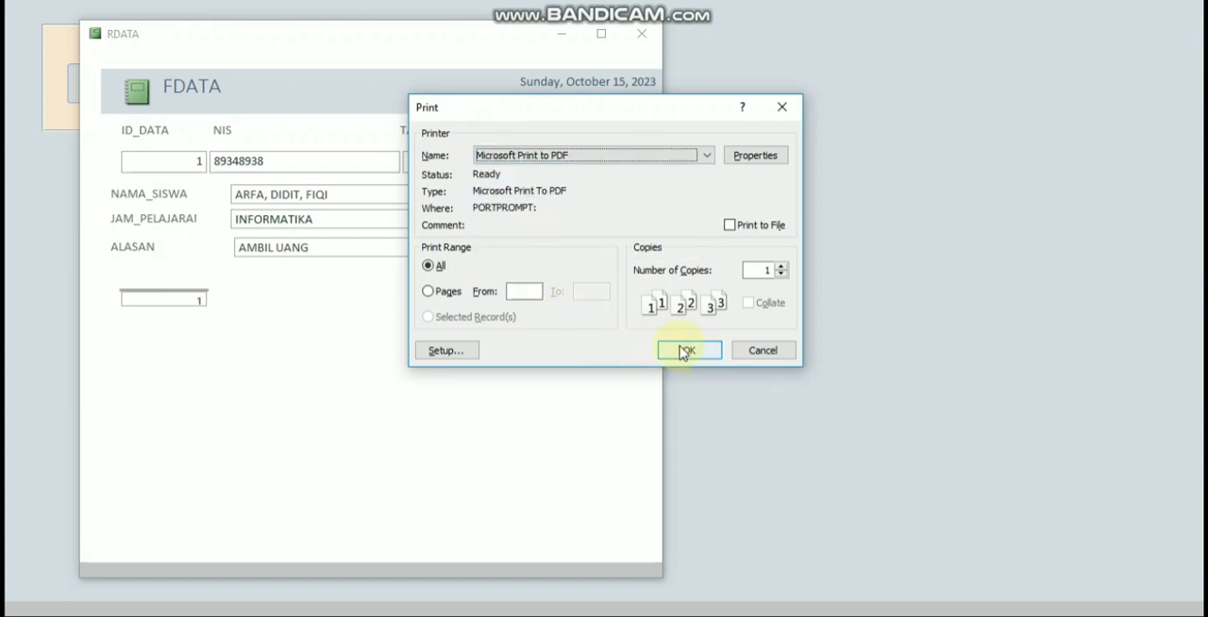
{"action": "left_click", "coordinate": [684, 351]}
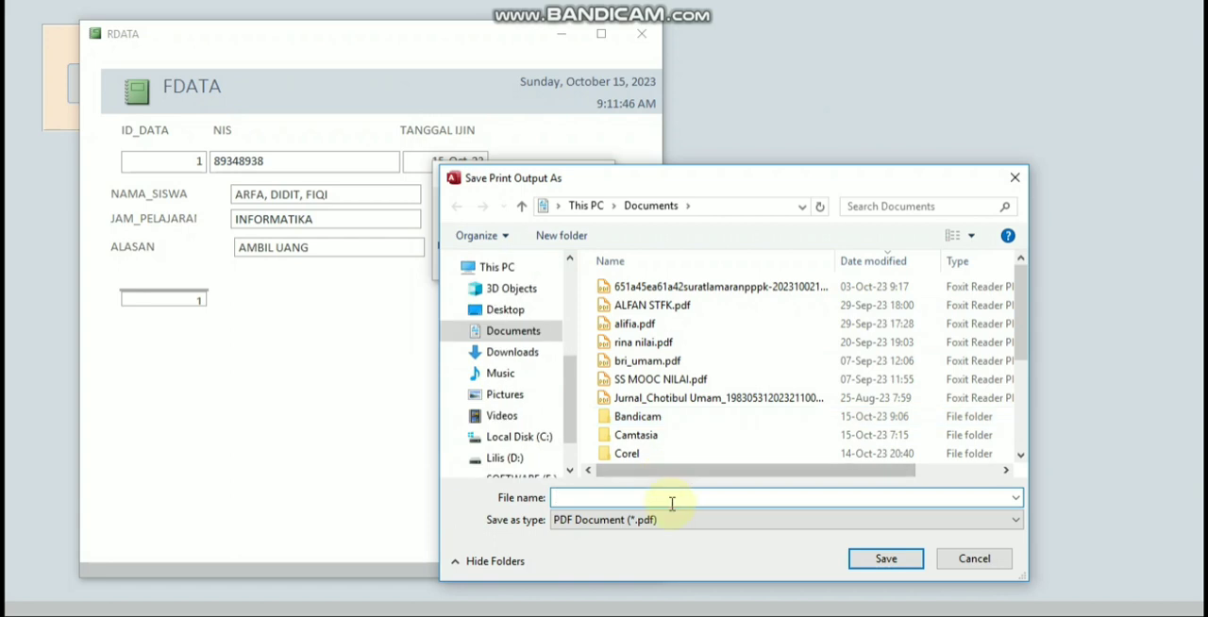
{"action": "type", "text": "ARFA"}
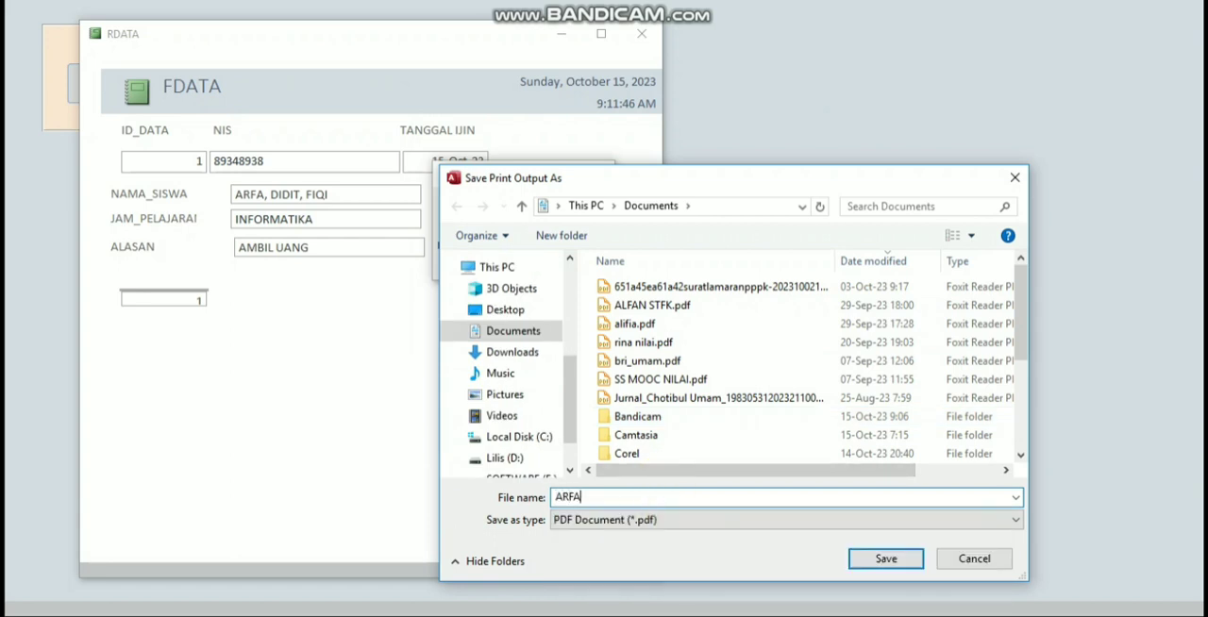
{"action": "key", "text": "Return"}
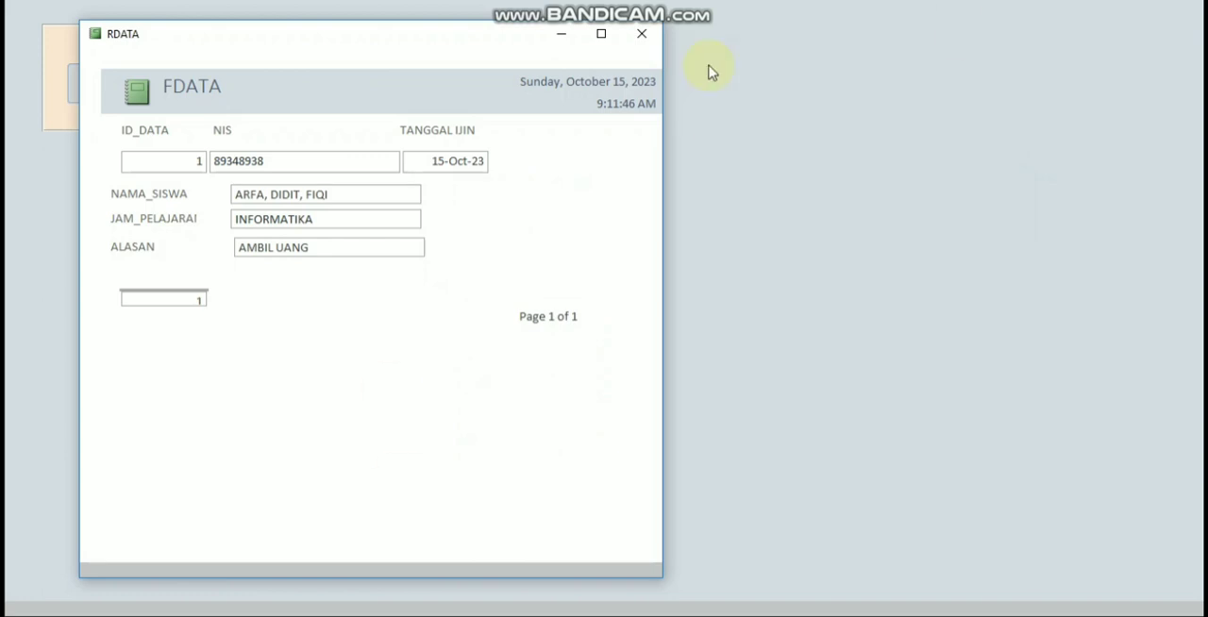
{"action": "left_click", "coordinate": [642, 34]}
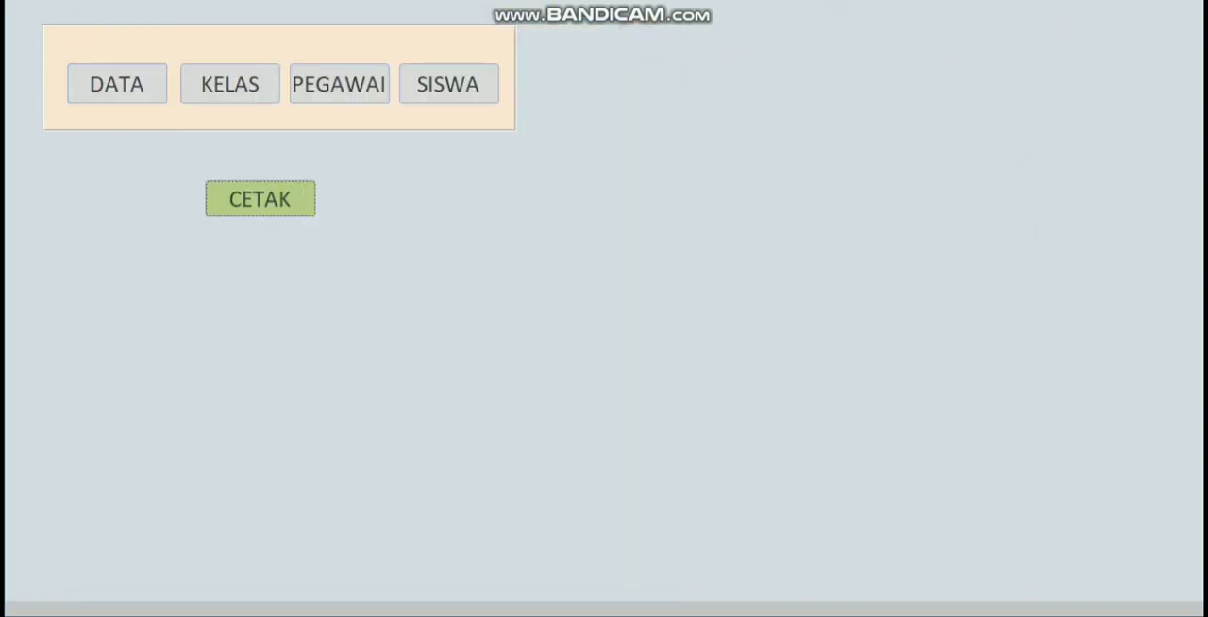
{"action": "left_click", "coordinate": [1182, 1]}
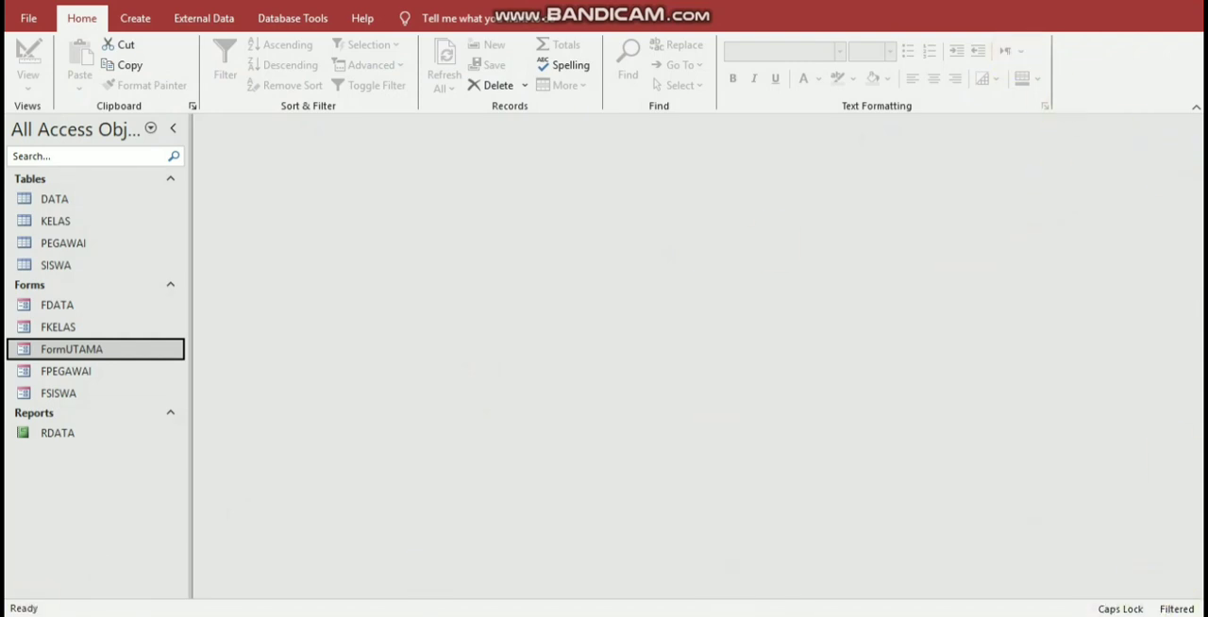
Step: Switch to File Explorer, sort the Documents folder by date modified with the newest first, and open the PDF printed from the report
{"action": "left_click", "coordinate": [1148, 615]}
{"action": "left_click", "coordinate": [11, 615]}
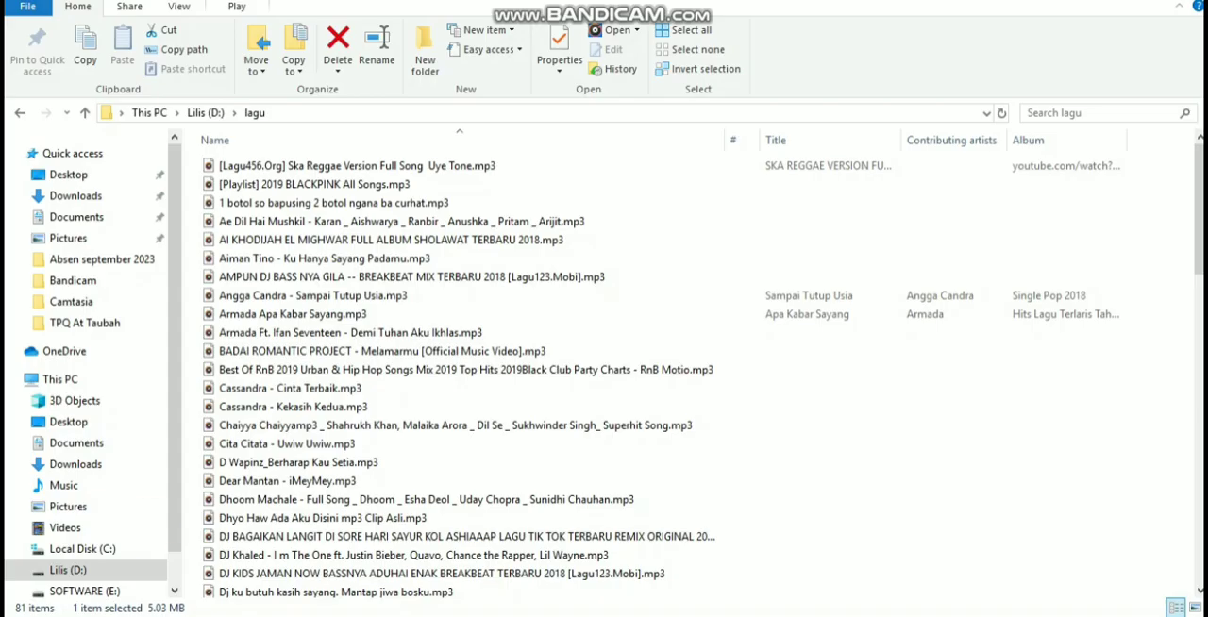
{"action": "left_click", "coordinate": [104, 463]}
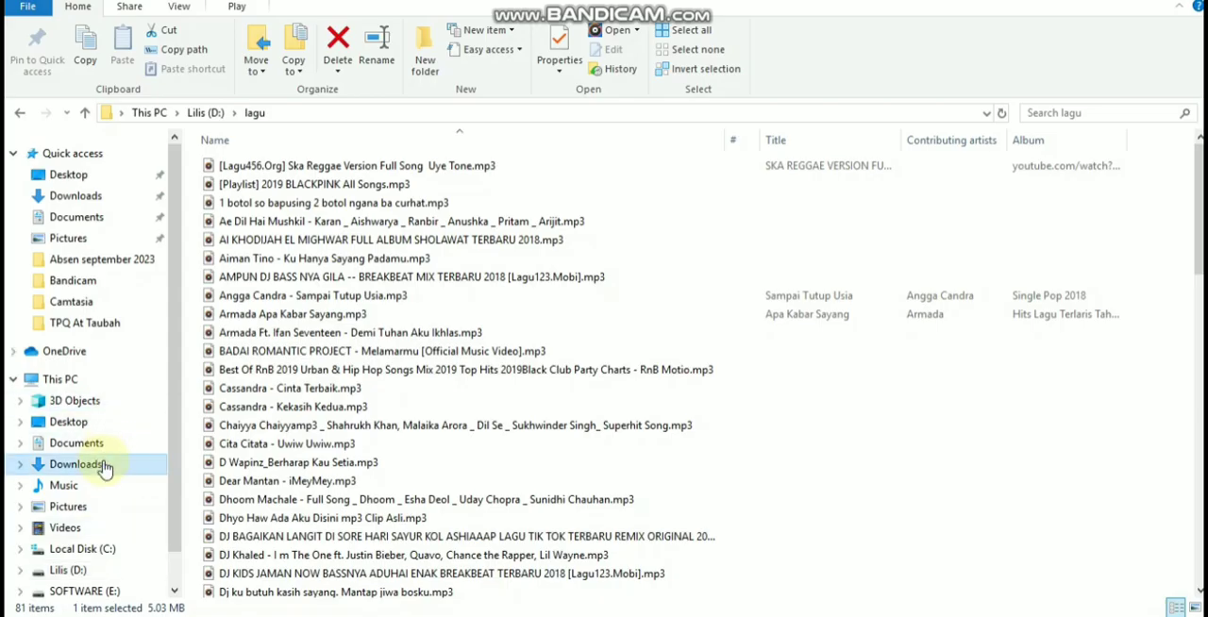
{"action": "left_click", "coordinate": [112, 444]}
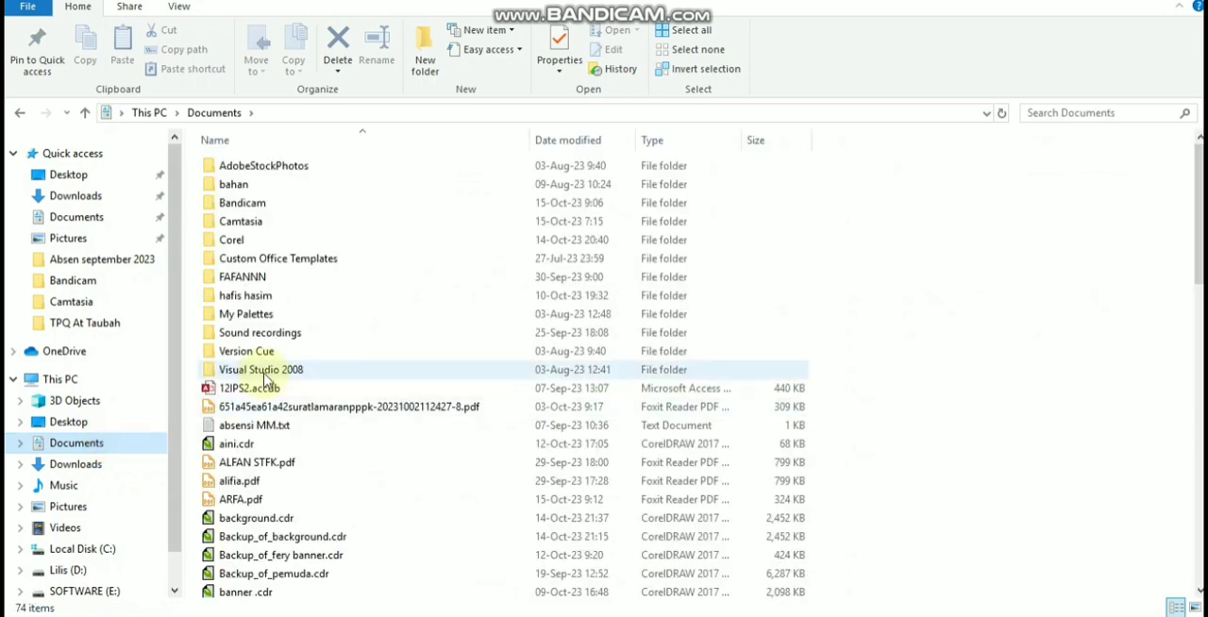
{"action": "left_click", "coordinate": [569, 149]}
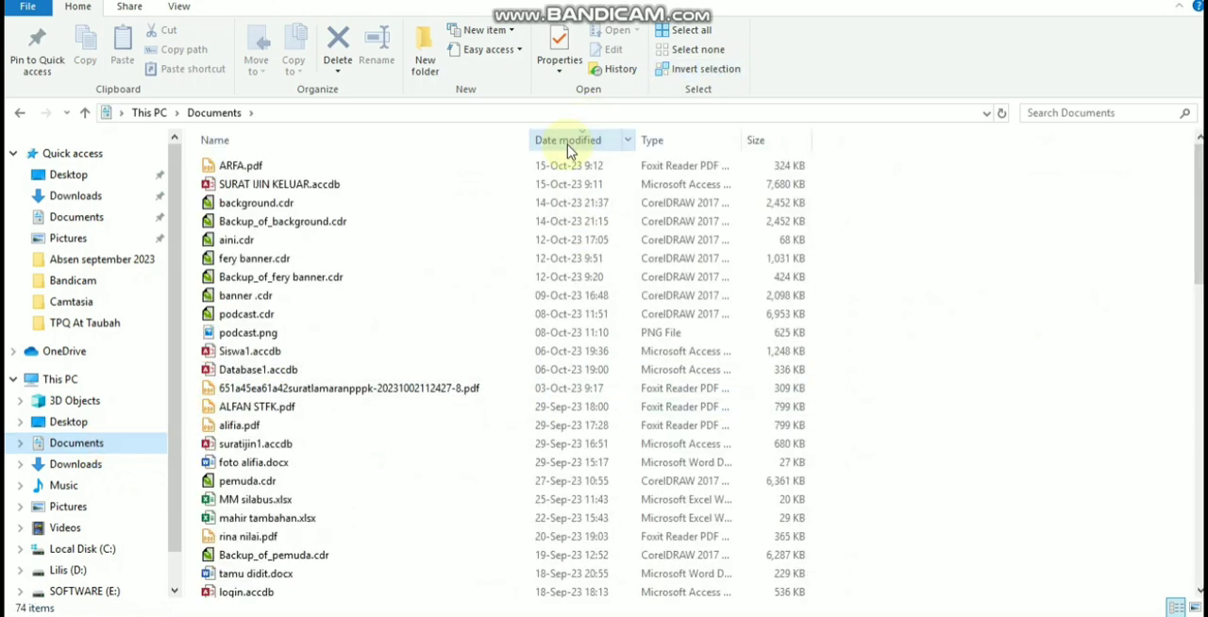
{"action": "double_click", "coordinate": [243, 167]}
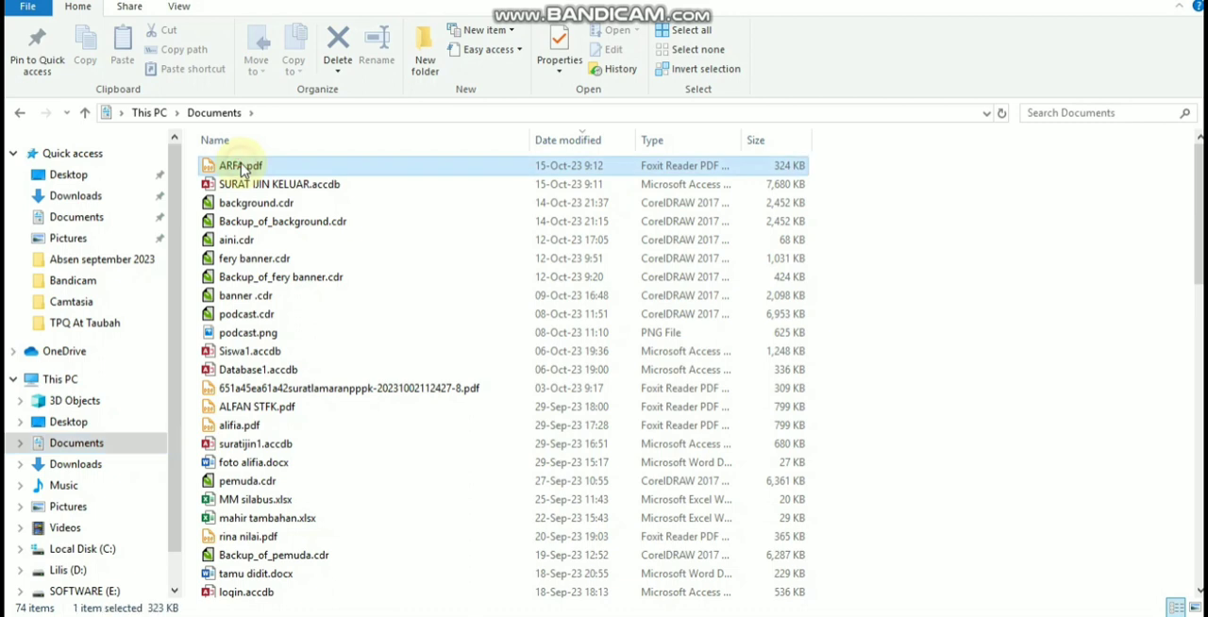